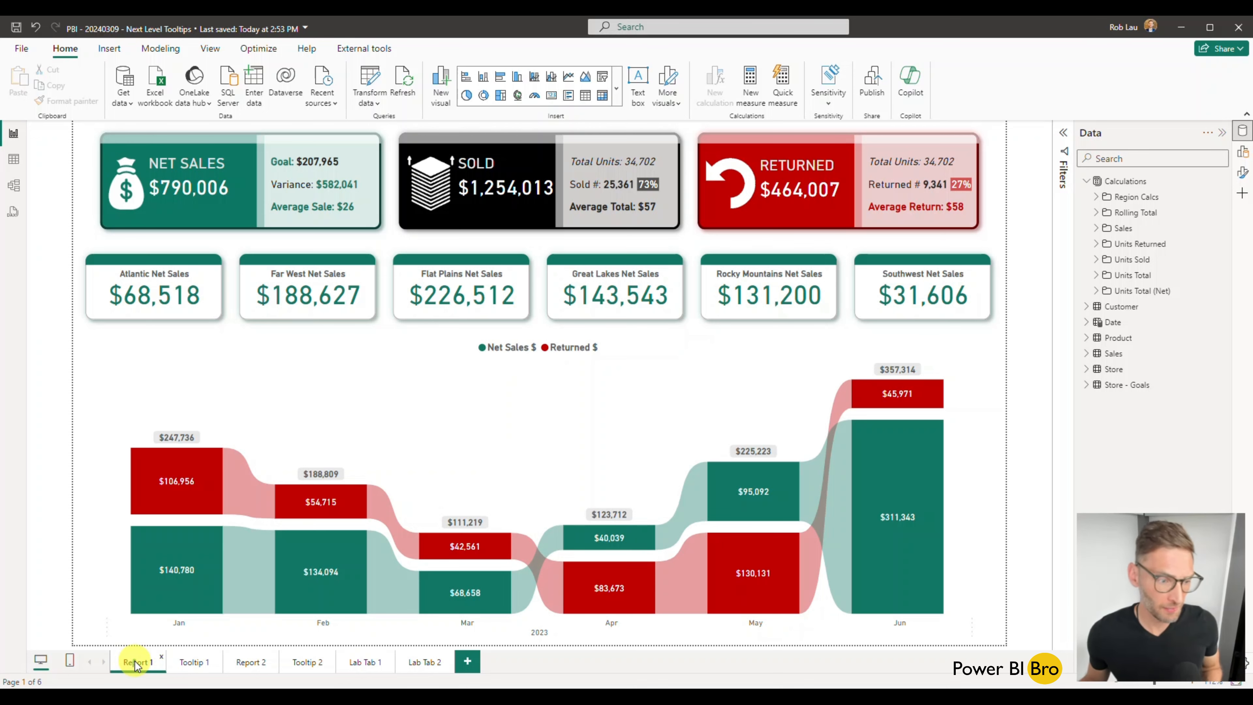
On Report 1, filter the page to the Great Lakes and Far West regions and examine the monthly columns' chart tooltips.
{"action": "left_click", "coordinate": [135, 662]}
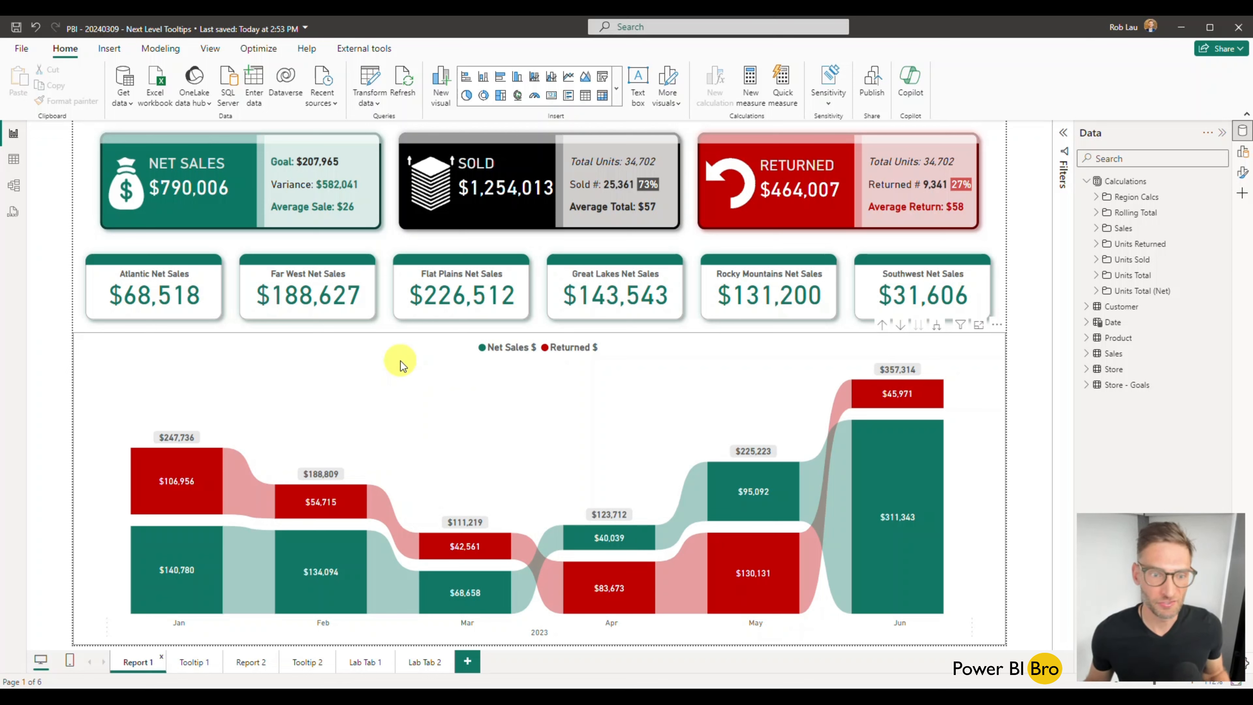
{"action": "mouse_move", "coordinate": [204, 534]}
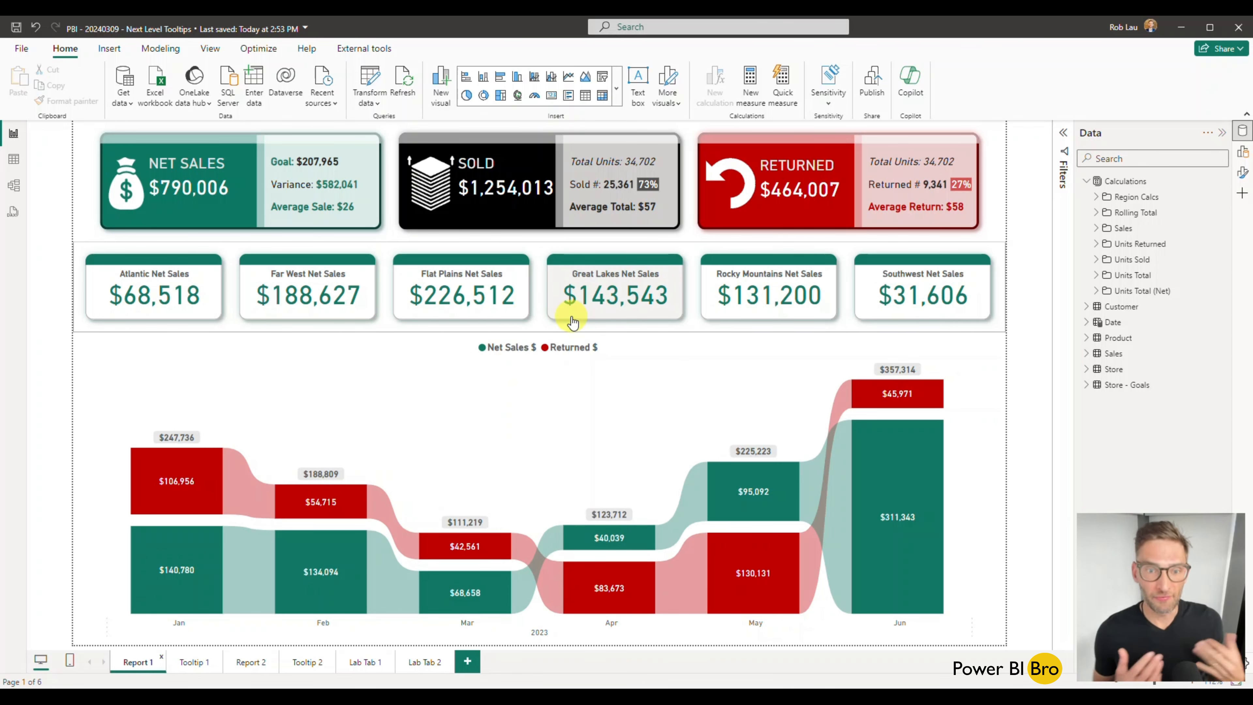
{"action": "left_click", "coordinate": [582, 314]}
{"action": "left_click", "coordinate": [344, 302], "text": "ctrl"}
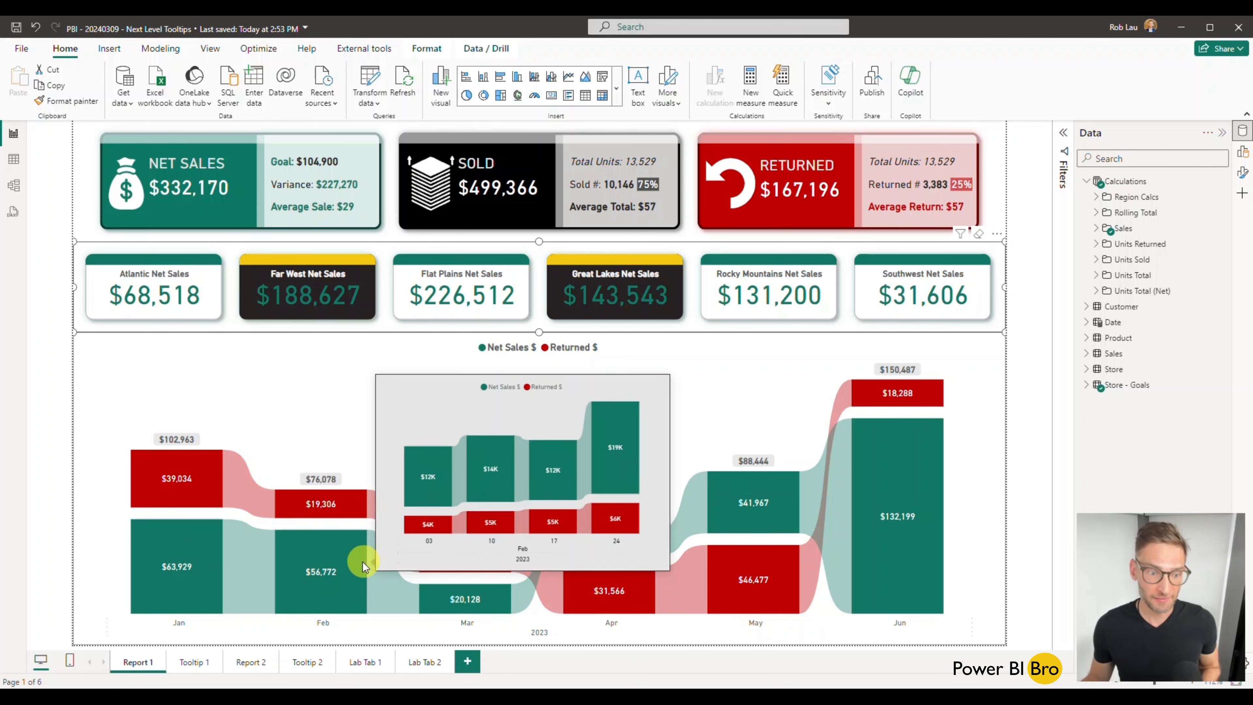
{"action": "mouse_move", "coordinate": [623, 586]}
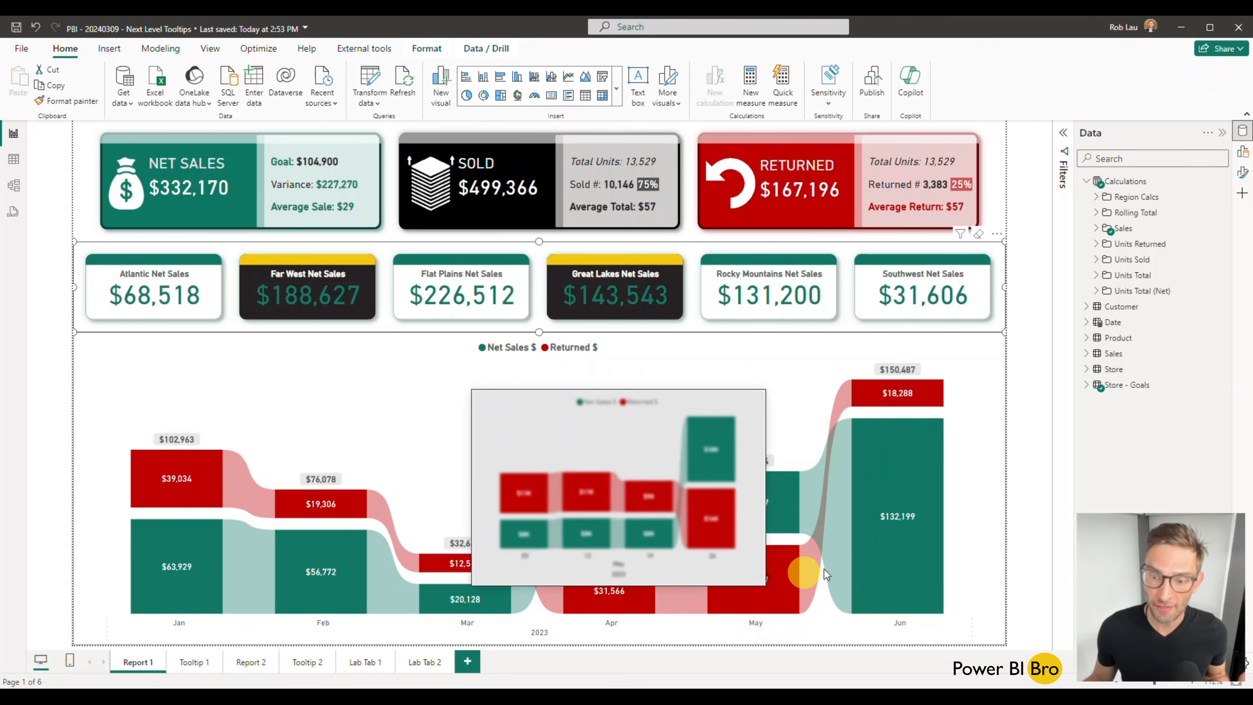
{"action": "mouse_move", "coordinate": [912, 546]}
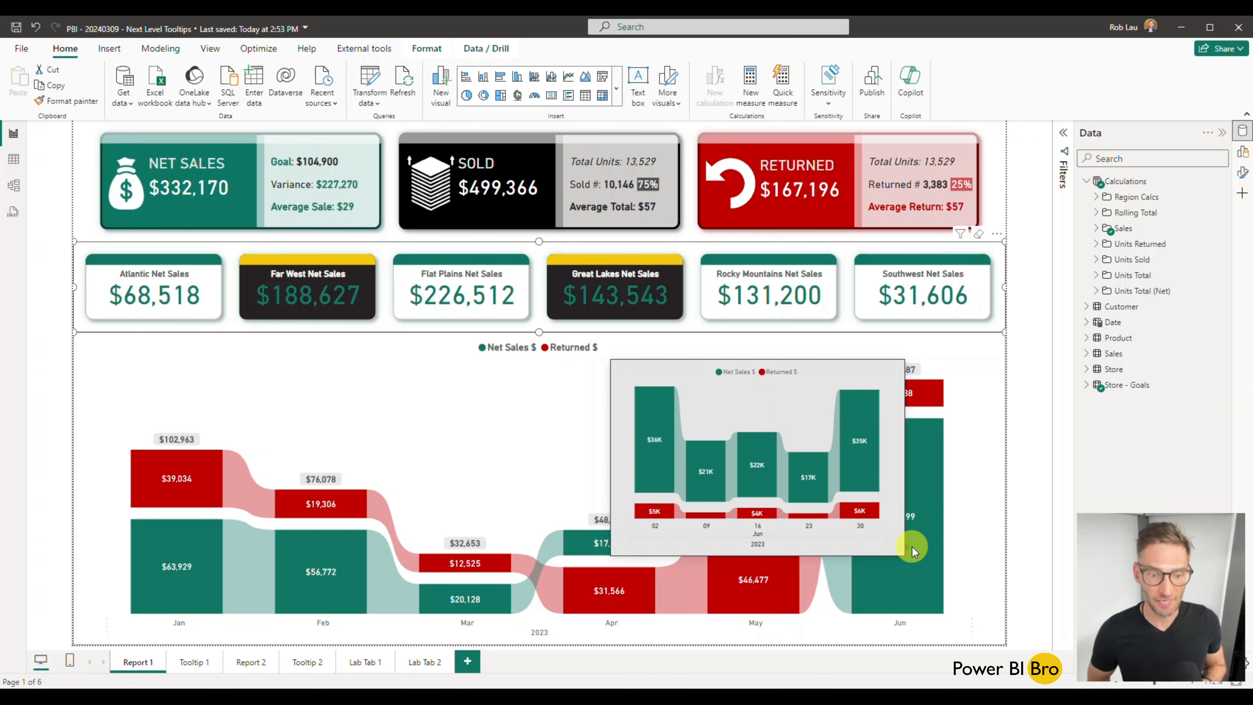
On Report 2, clear the Far West and Great Lakes card selection and inspect the February column.
{"action": "left_click", "coordinate": [256, 664]}
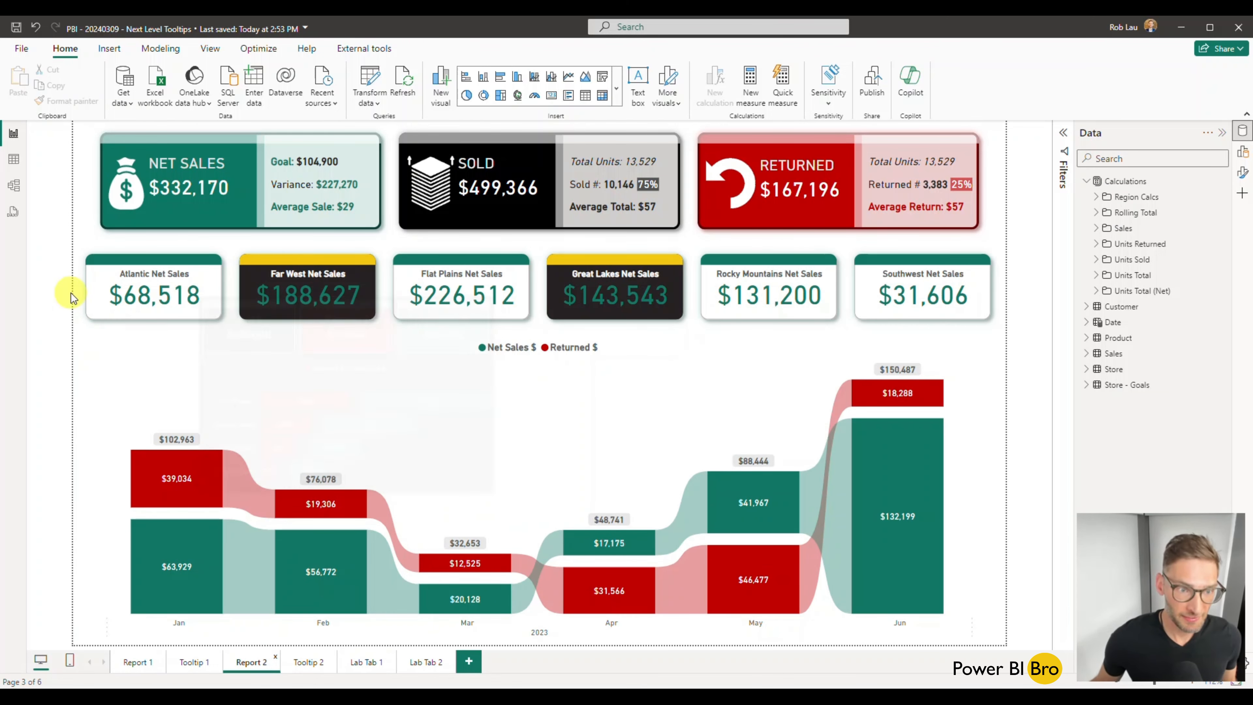
{"action": "left_click", "coordinate": [306, 280], "text": "ctrl"}
{"action": "left_click", "coordinate": [583, 291]}
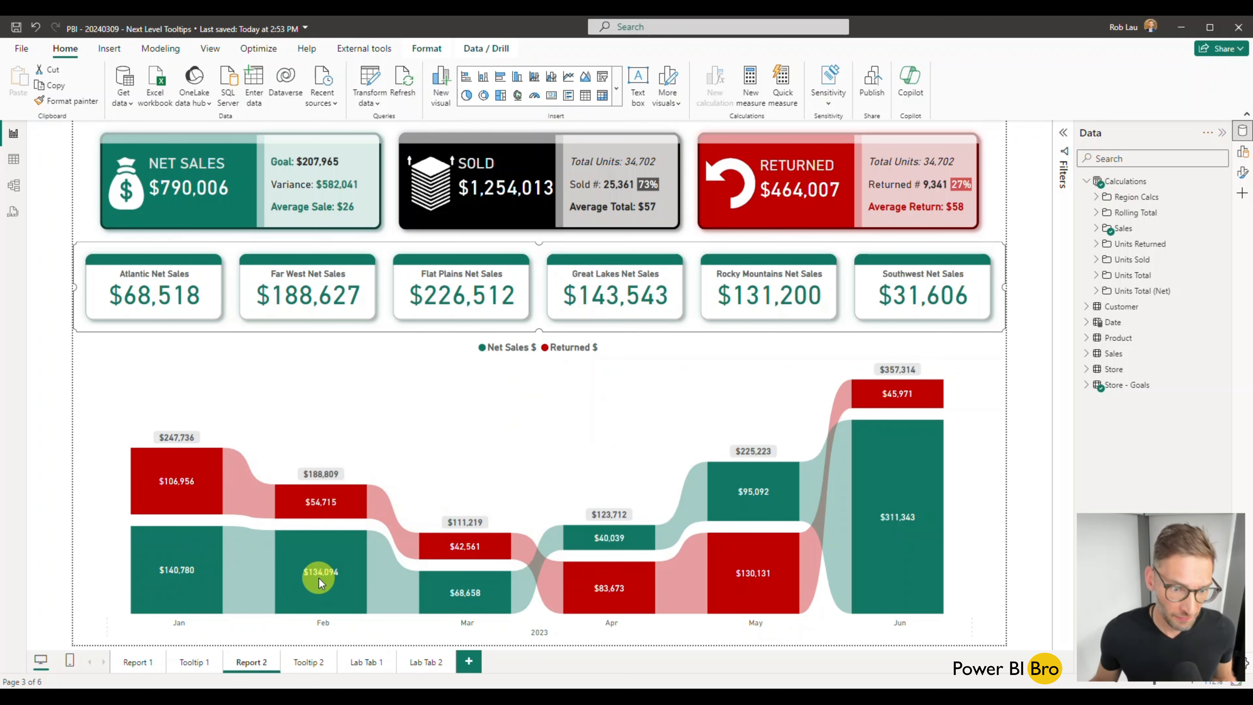
{"action": "mouse_move", "coordinate": [334, 556]}
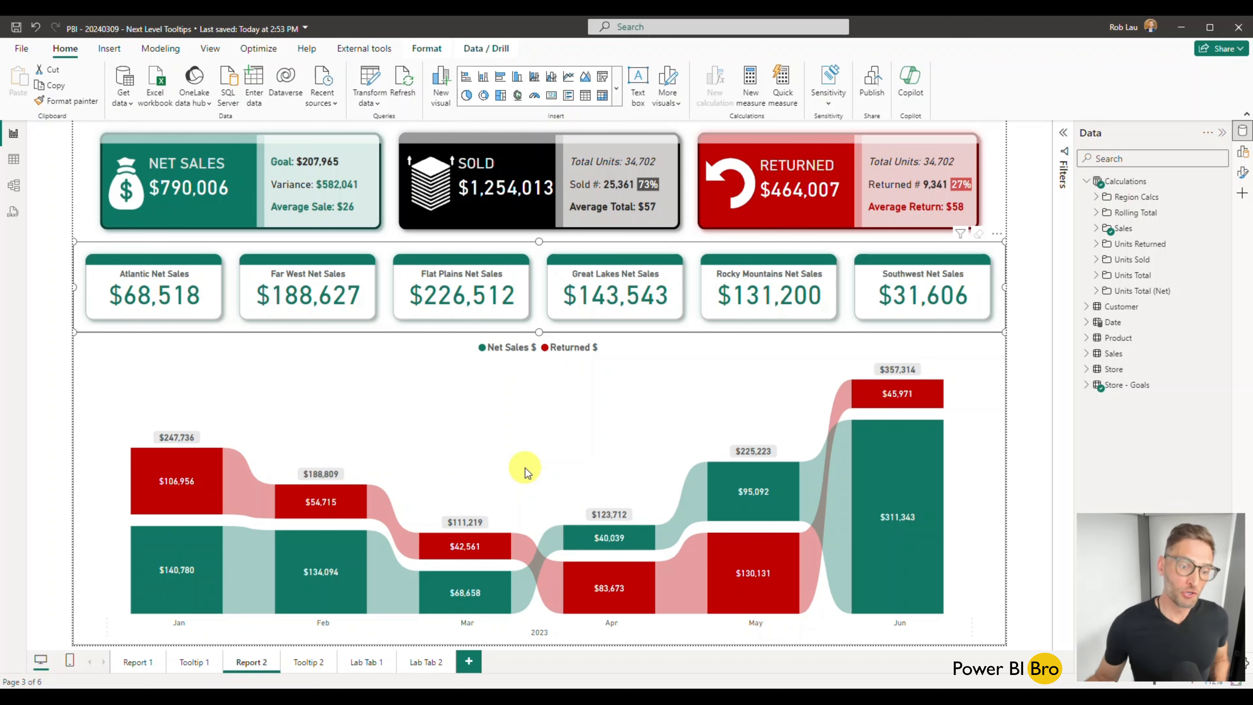
Look over the Lab Tab 1 and Lab Tab 2 pages and the relationships between tables in the data model.
{"action": "left_click", "coordinate": [379, 667]}
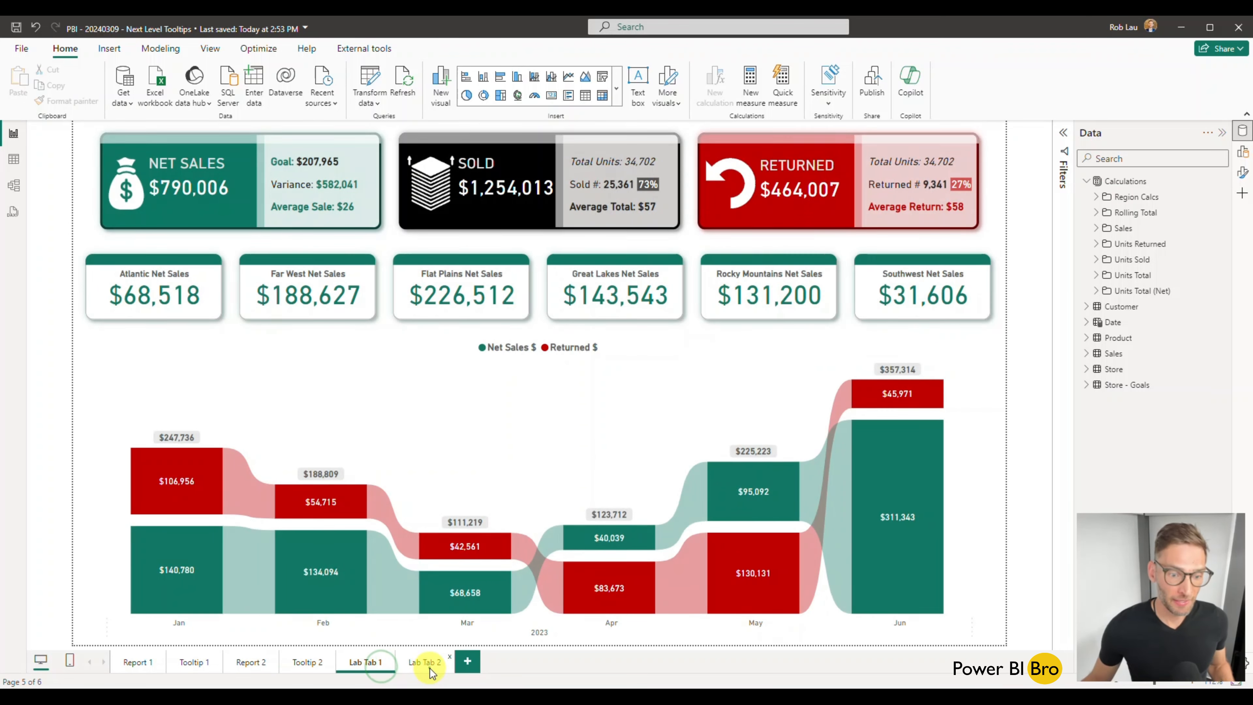
{"action": "left_click", "coordinate": [430, 667]}
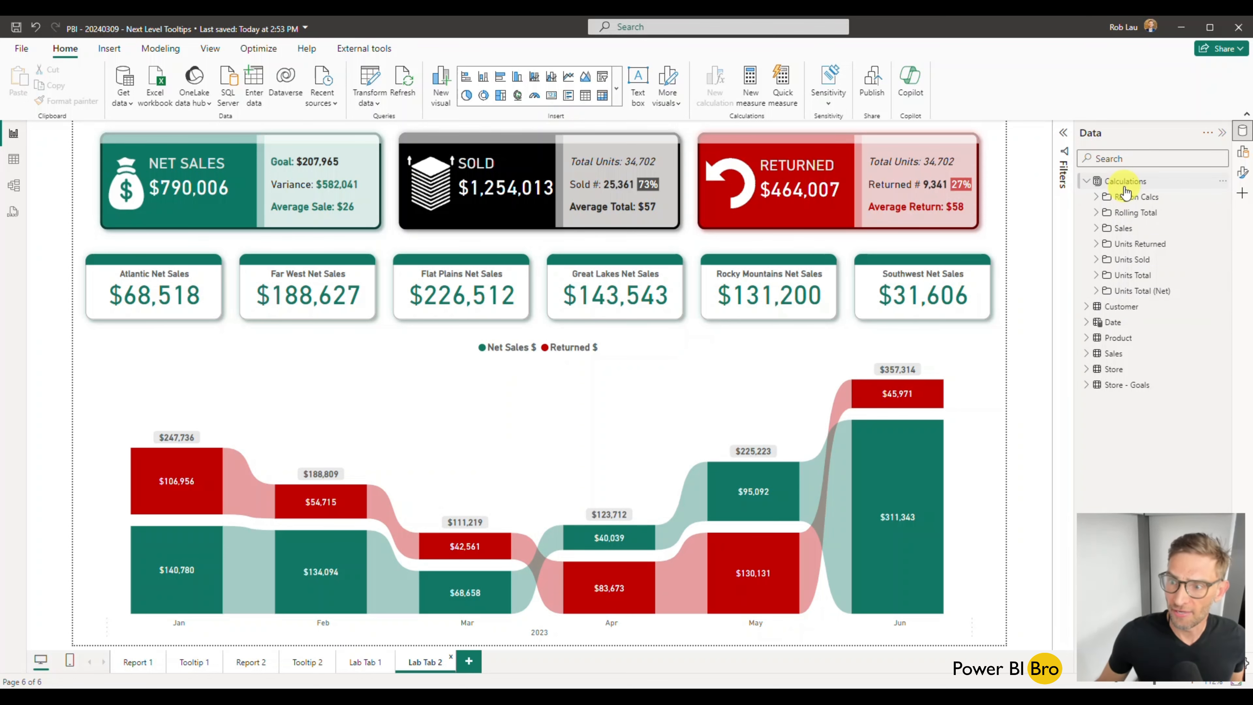
{"action": "left_click", "coordinate": [15, 187]}
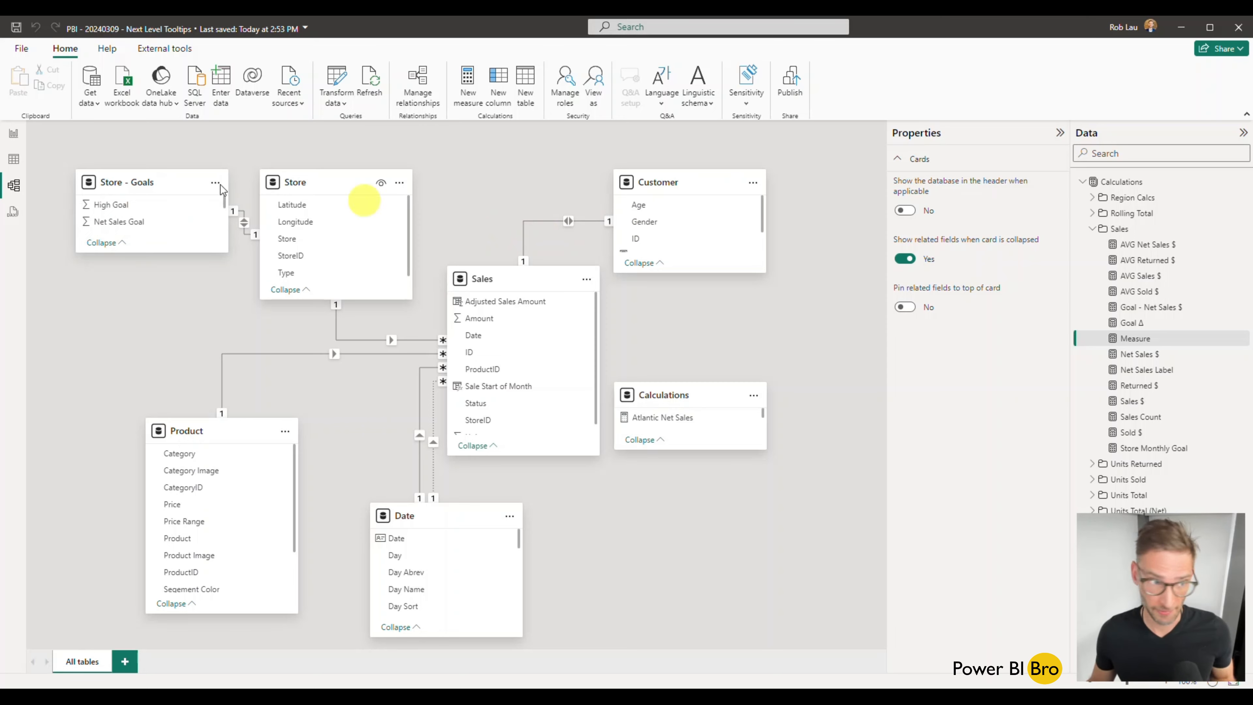
{"action": "left_click", "coordinate": [13, 133]}
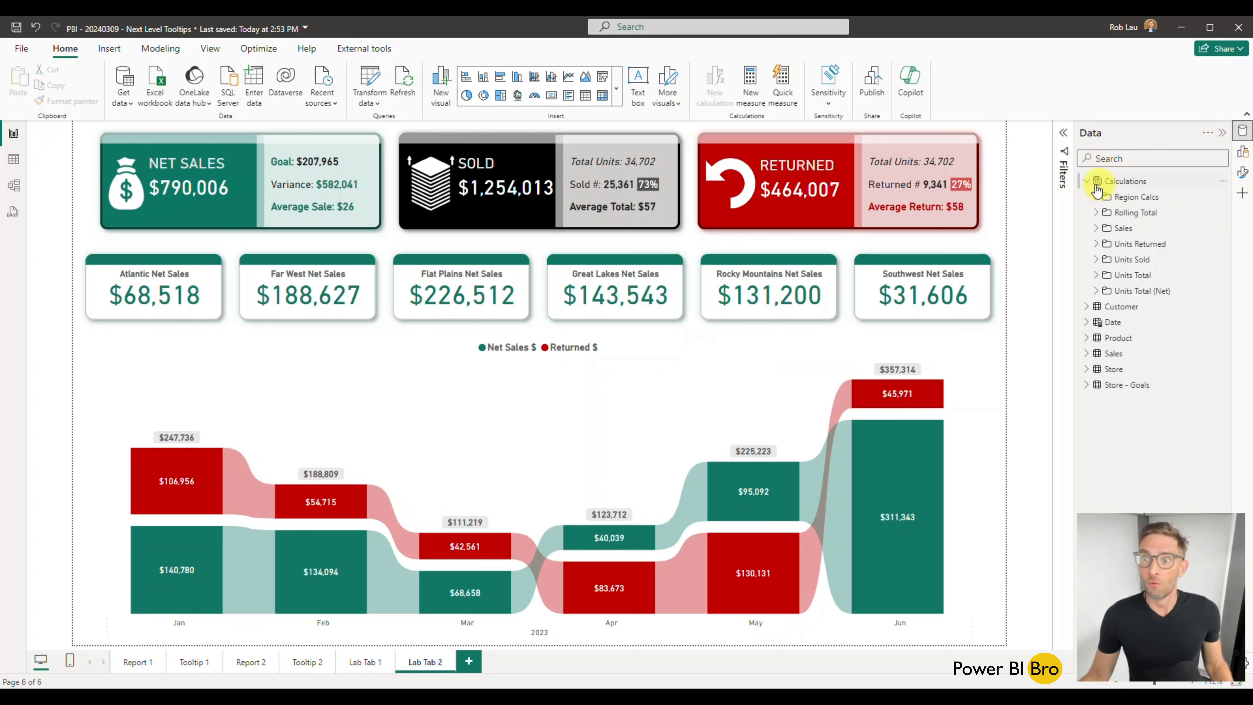
{"action": "mouse_move", "coordinate": [750, 559]}
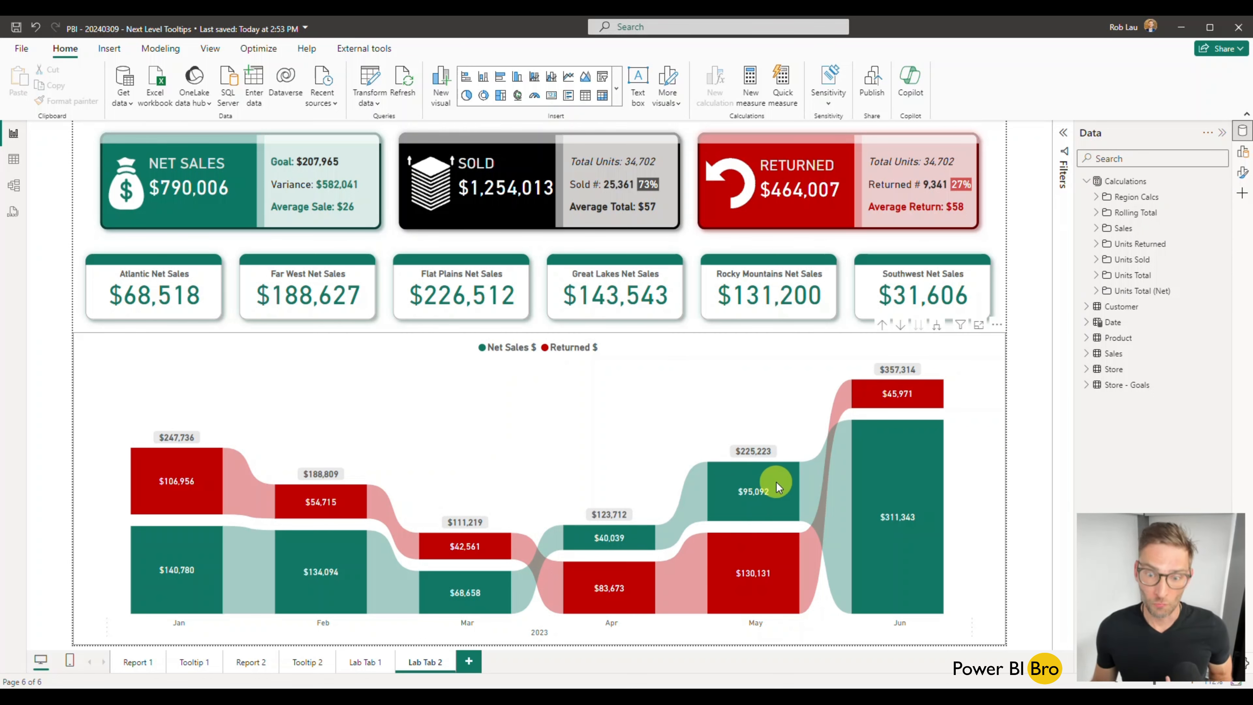
{"action": "mouse_move", "coordinate": [776, 481]}
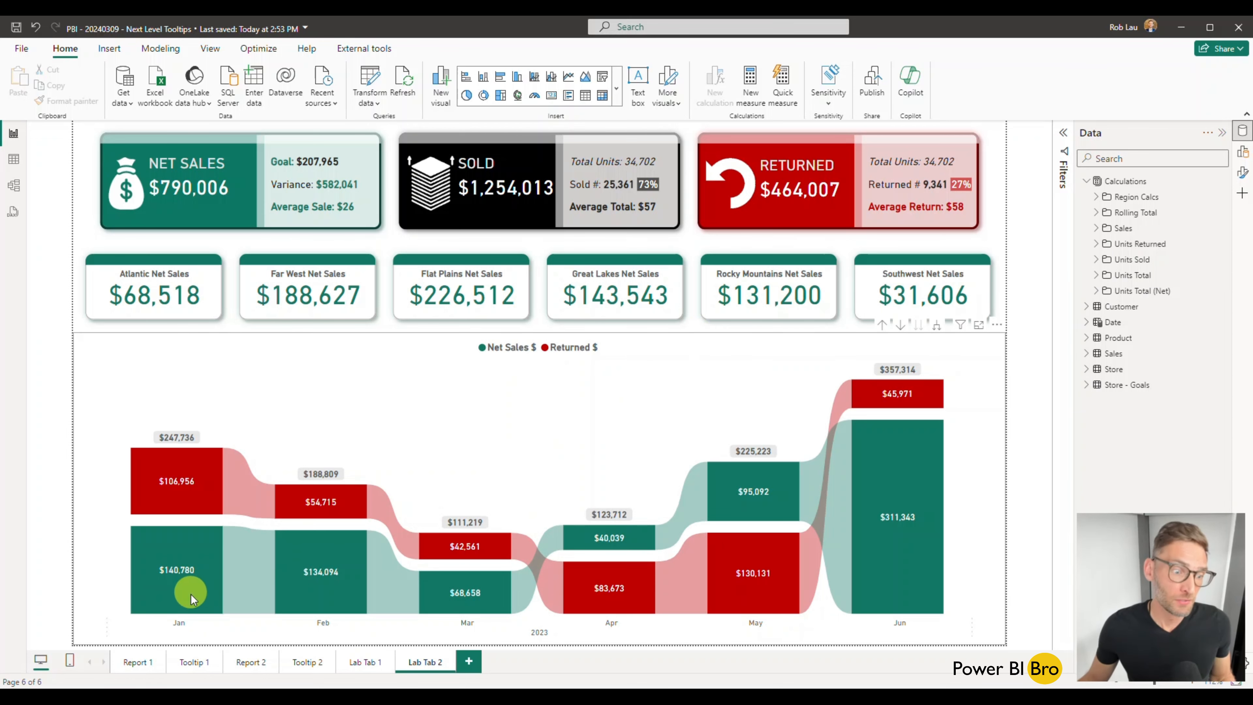
Compare the custom column tooltips on Report 1 and Report 2, glancing at the Tooltip 2 page.
{"action": "left_click", "coordinate": [139, 662]}
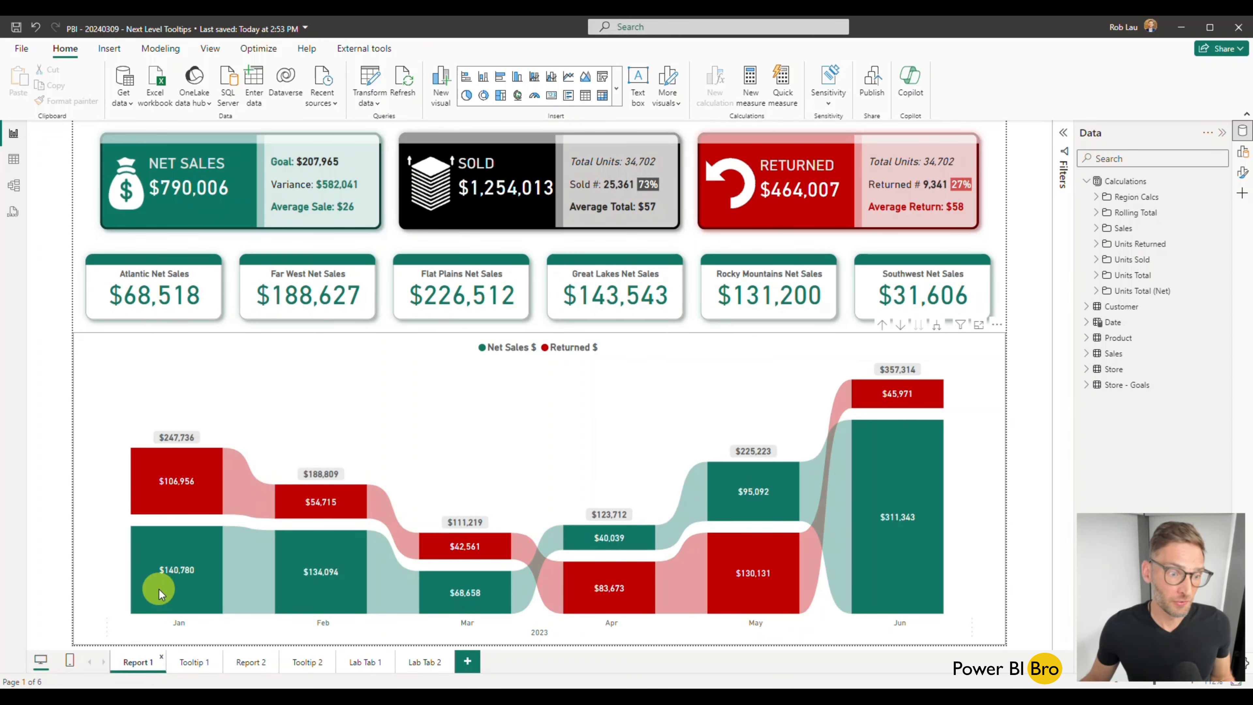
{"action": "mouse_move", "coordinate": [160, 594]}
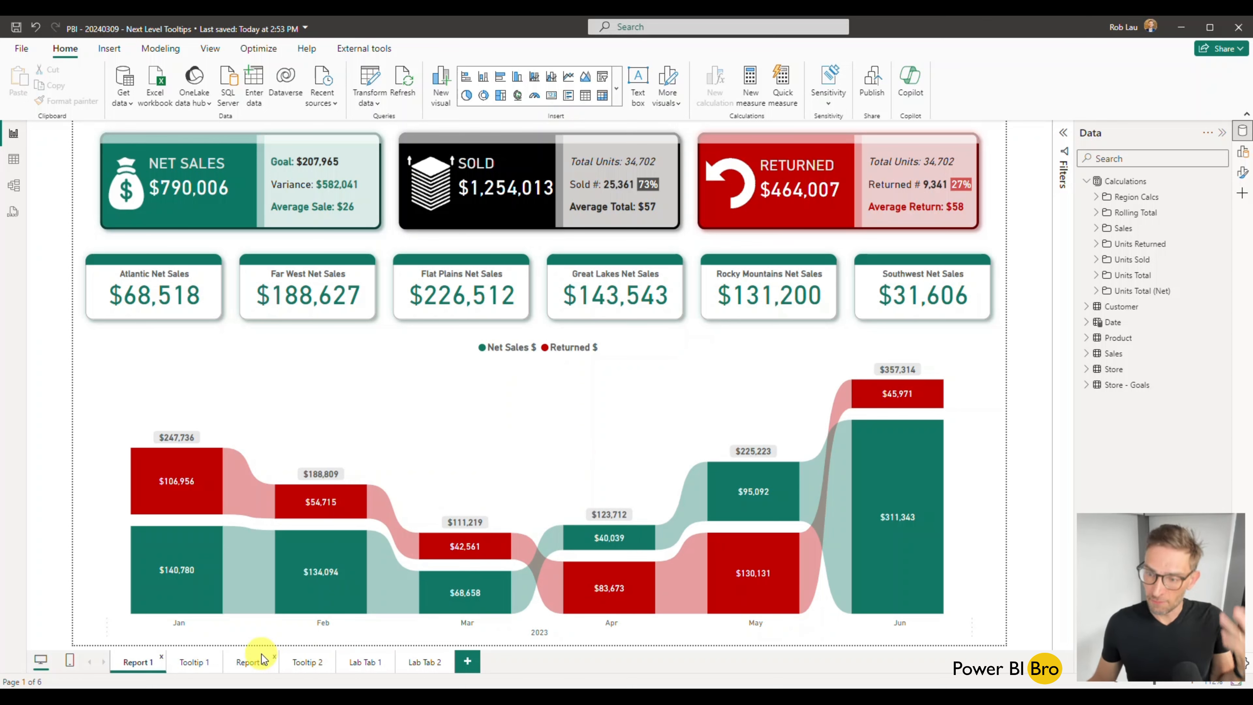
{"action": "left_click", "coordinate": [302, 661]}
{"action": "left_click", "coordinate": [270, 663]}
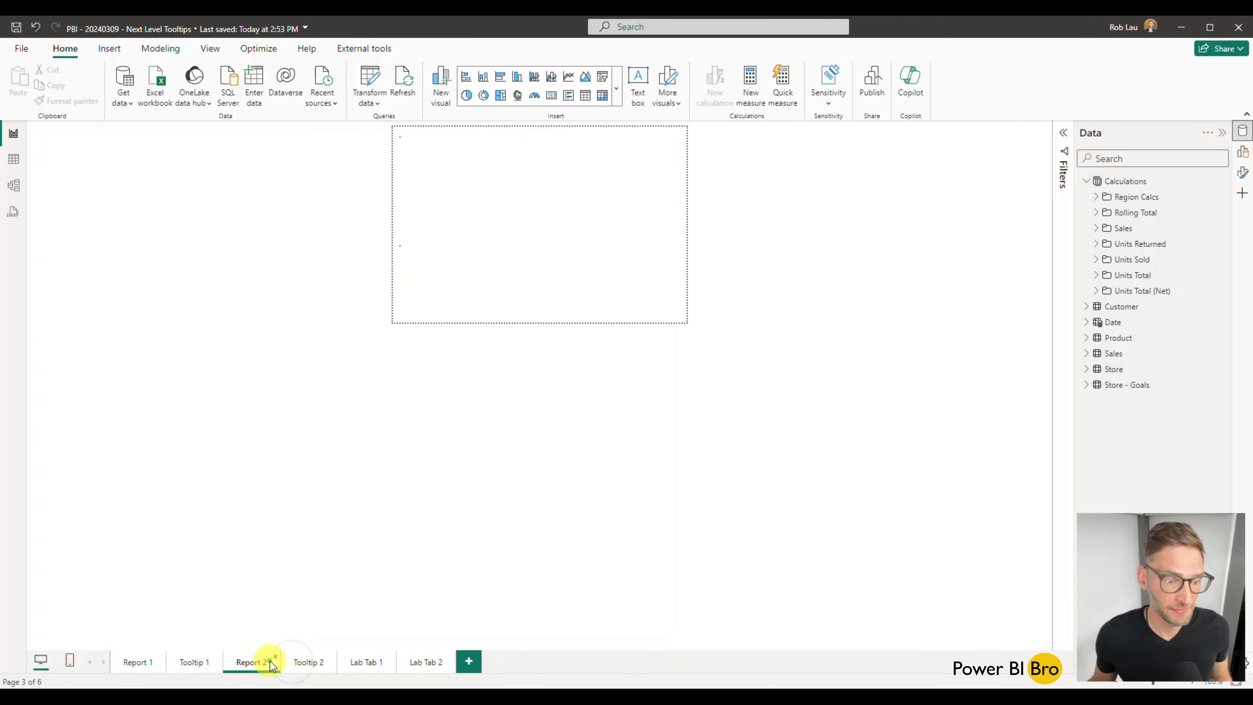
{"action": "mouse_move", "coordinate": [349, 556]}
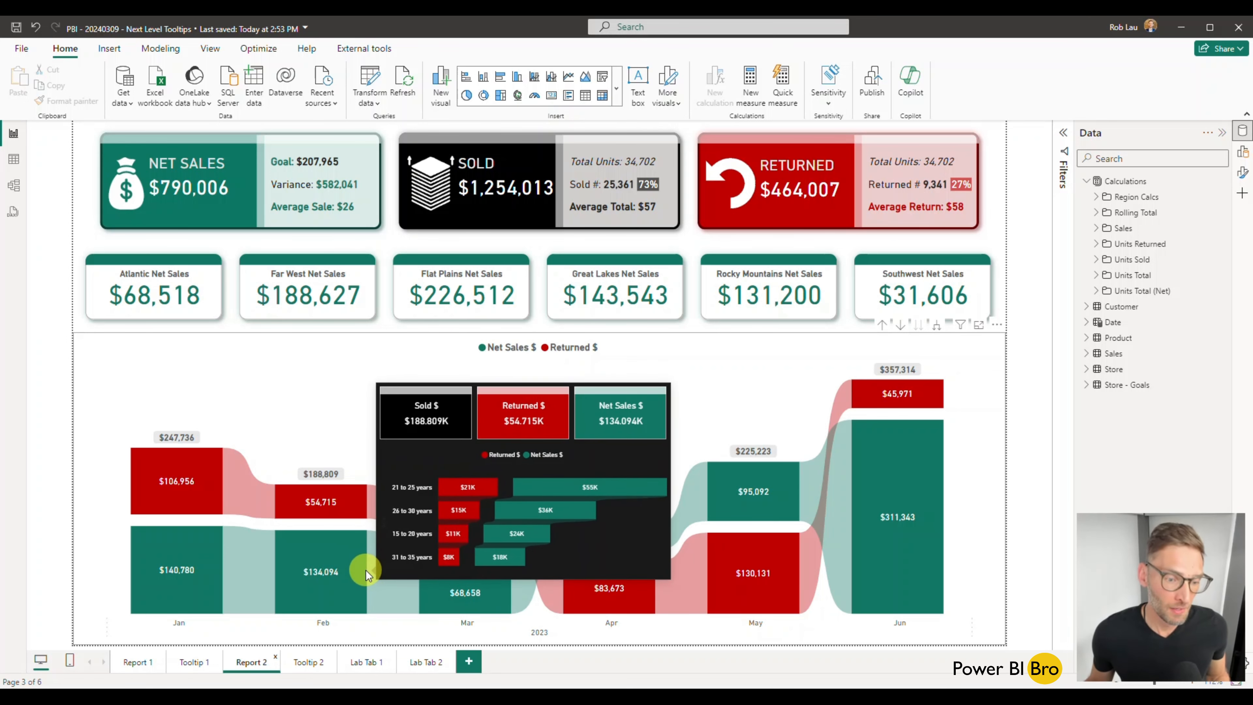
Compare the default column tooltip on Lab Tab 1 with the custom tooltip on Report 2.
{"action": "left_click", "coordinate": [372, 663]}
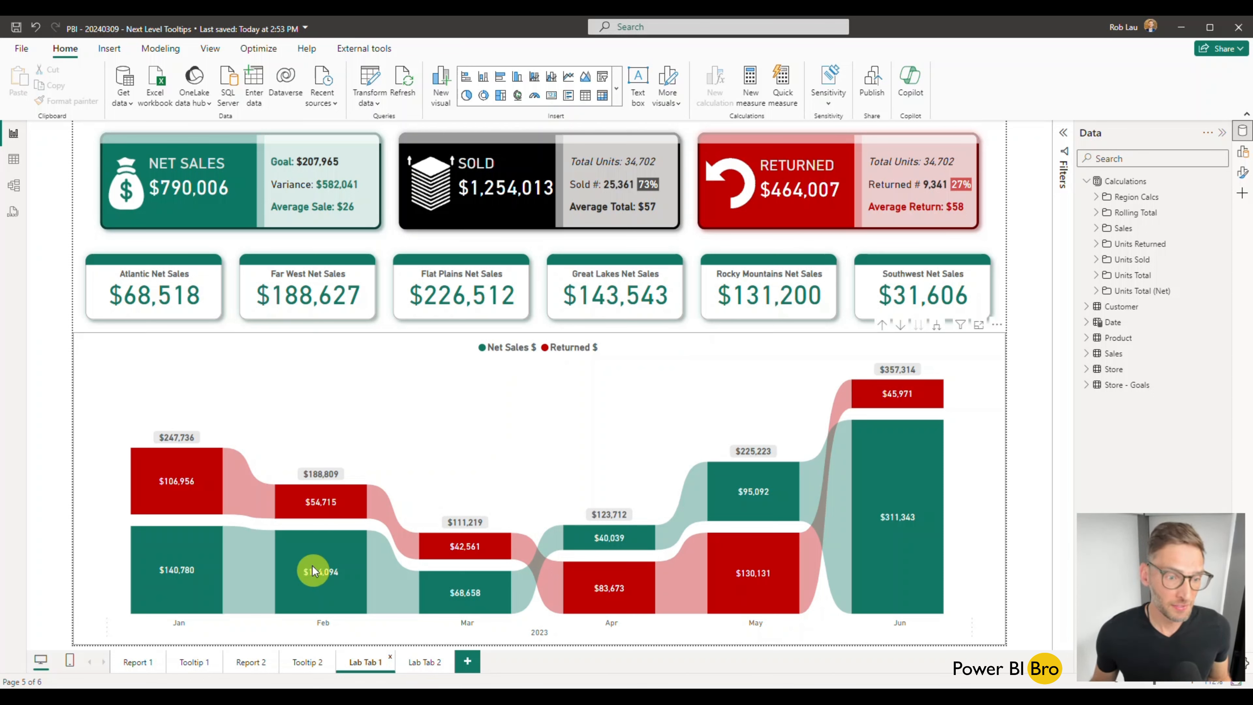
{"action": "mouse_move", "coordinate": [308, 551]}
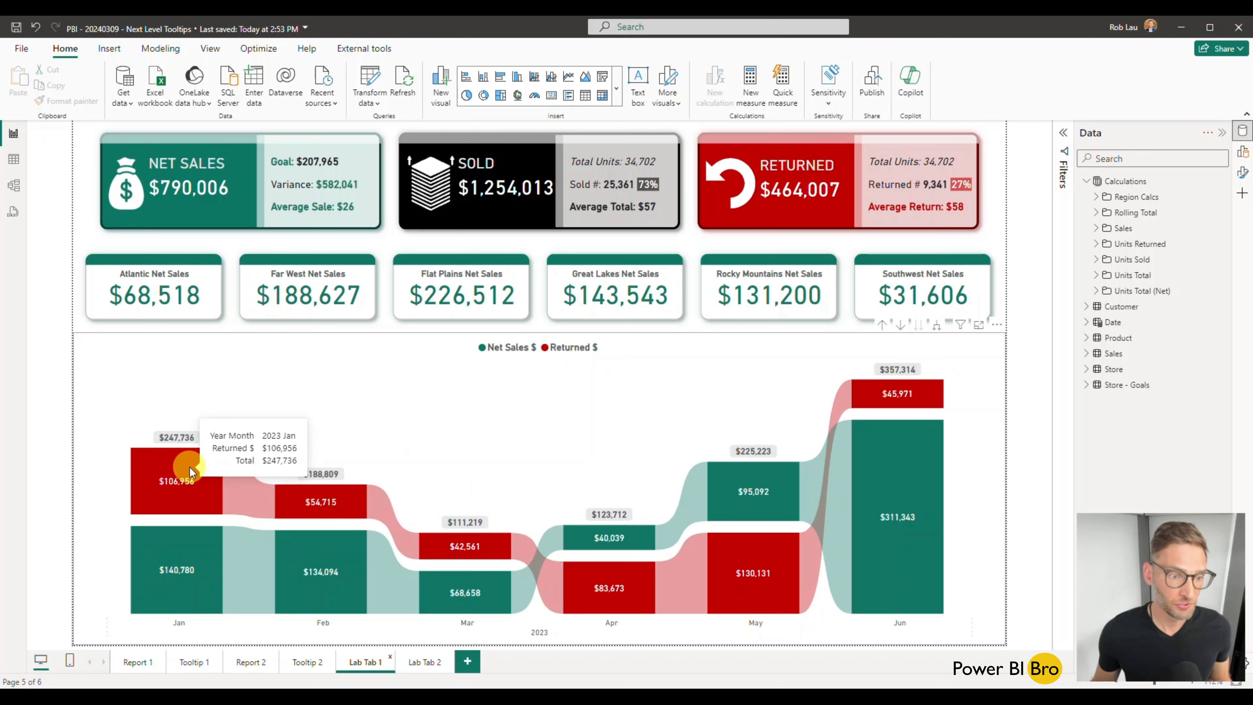
{"action": "mouse_move", "coordinate": [190, 467]}
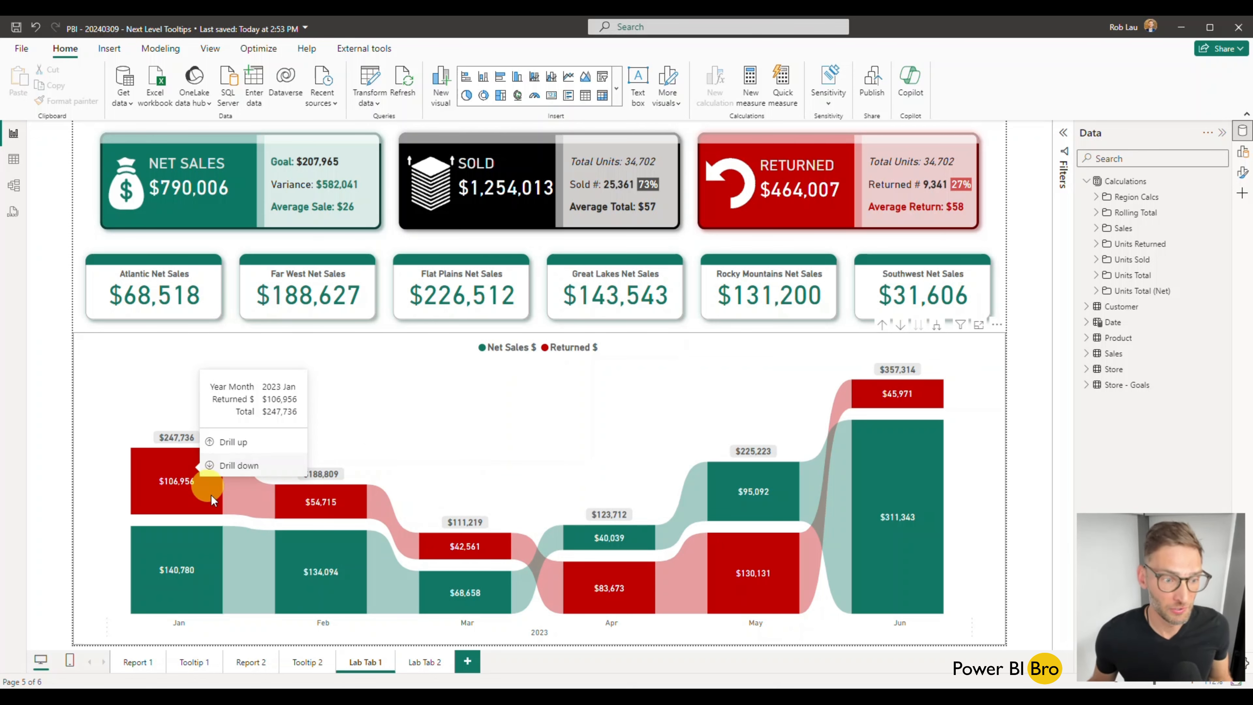
{"action": "left_click", "coordinate": [244, 666]}
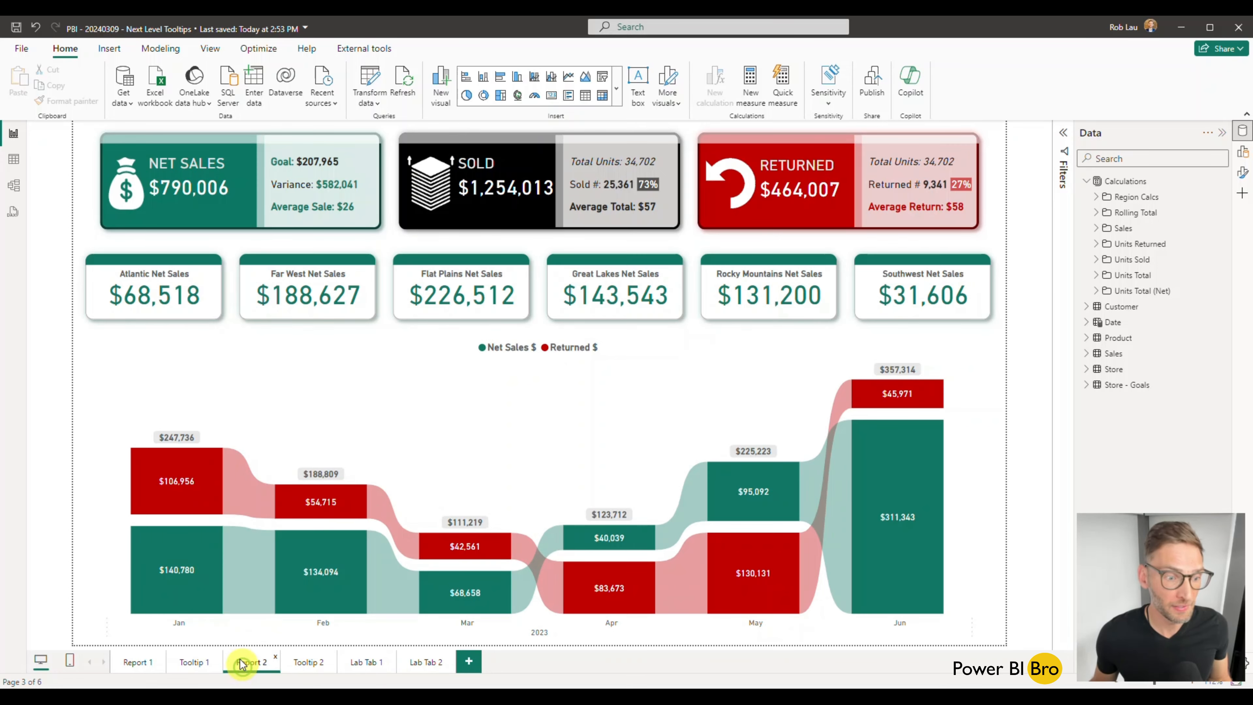
{"action": "mouse_move", "coordinate": [202, 556]}
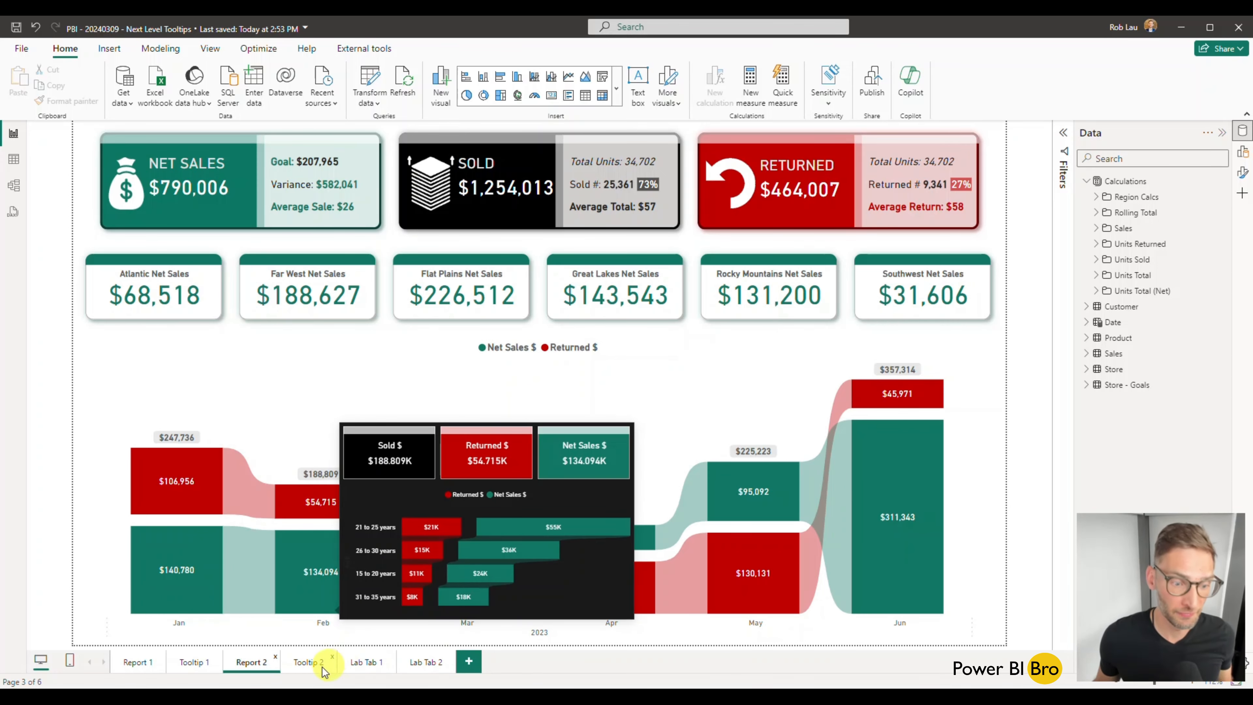
{"action": "left_click", "coordinate": [321, 664]}
{"action": "left_click", "coordinate": [362, 666]}
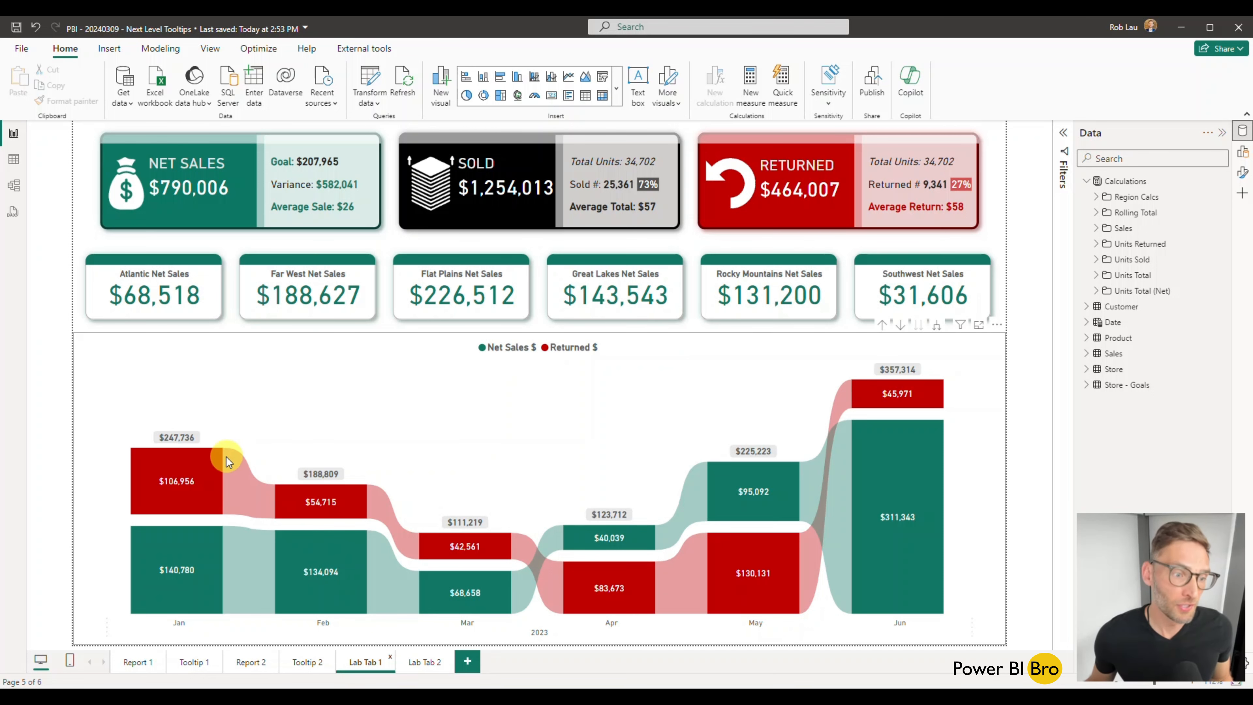
Add a new report page between Lab Tab 1 and Lab Tab 2 and name it Tooltip A.
{"action": "left_click", "coordinate": [470, 670]}
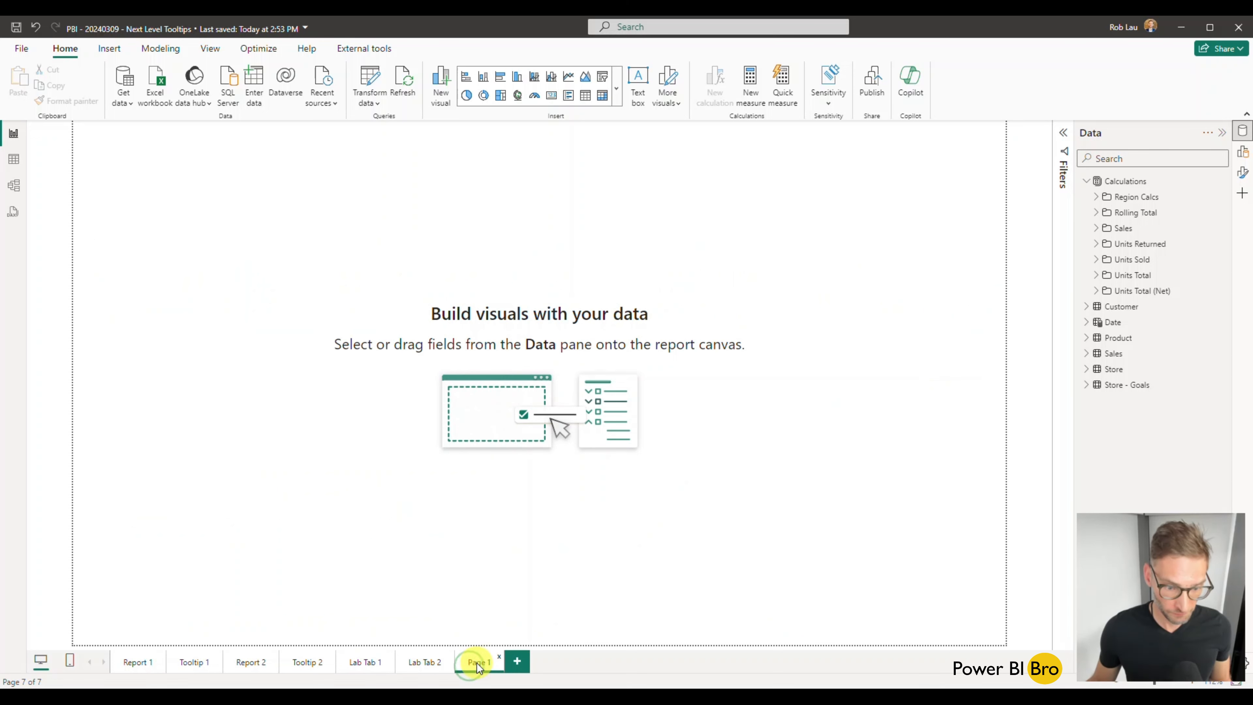
{"action": "left_click_drag", "start_coordinate": [476, 663], "coordinate": [421, 662]}
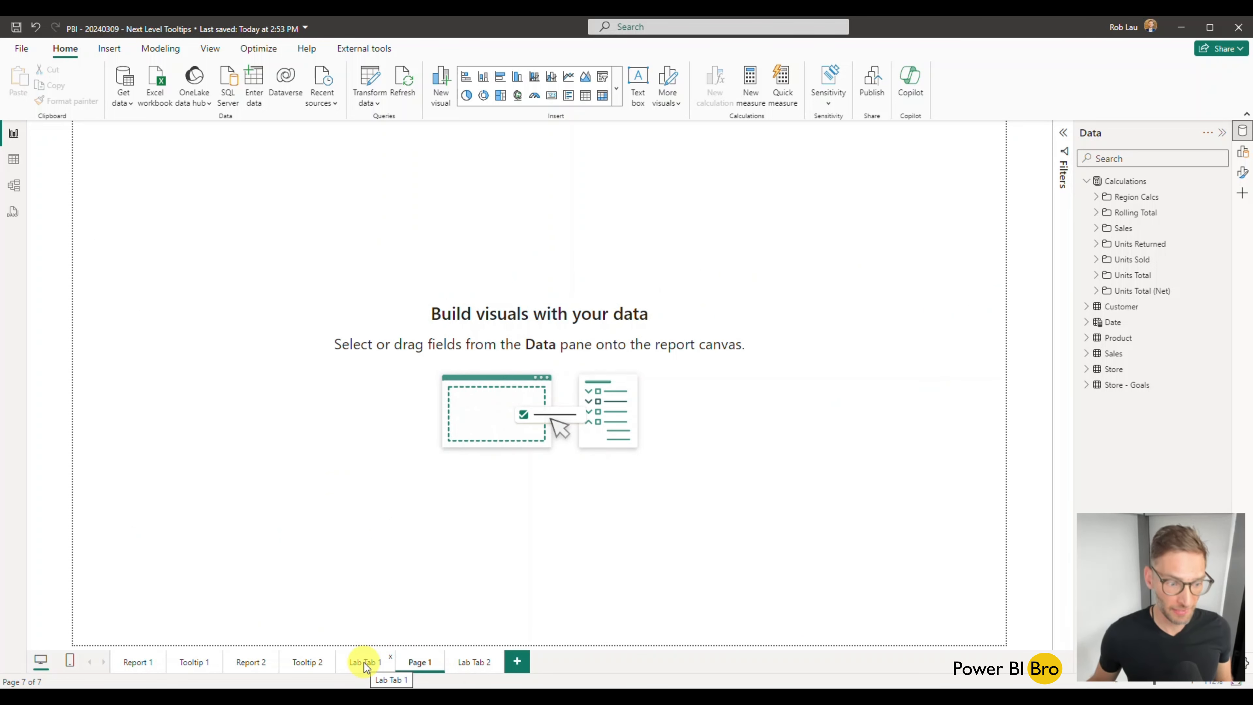
{"action": "double_click", "coordinate": [417, 662]}
{"action": "type", "text": "Tooltip"}
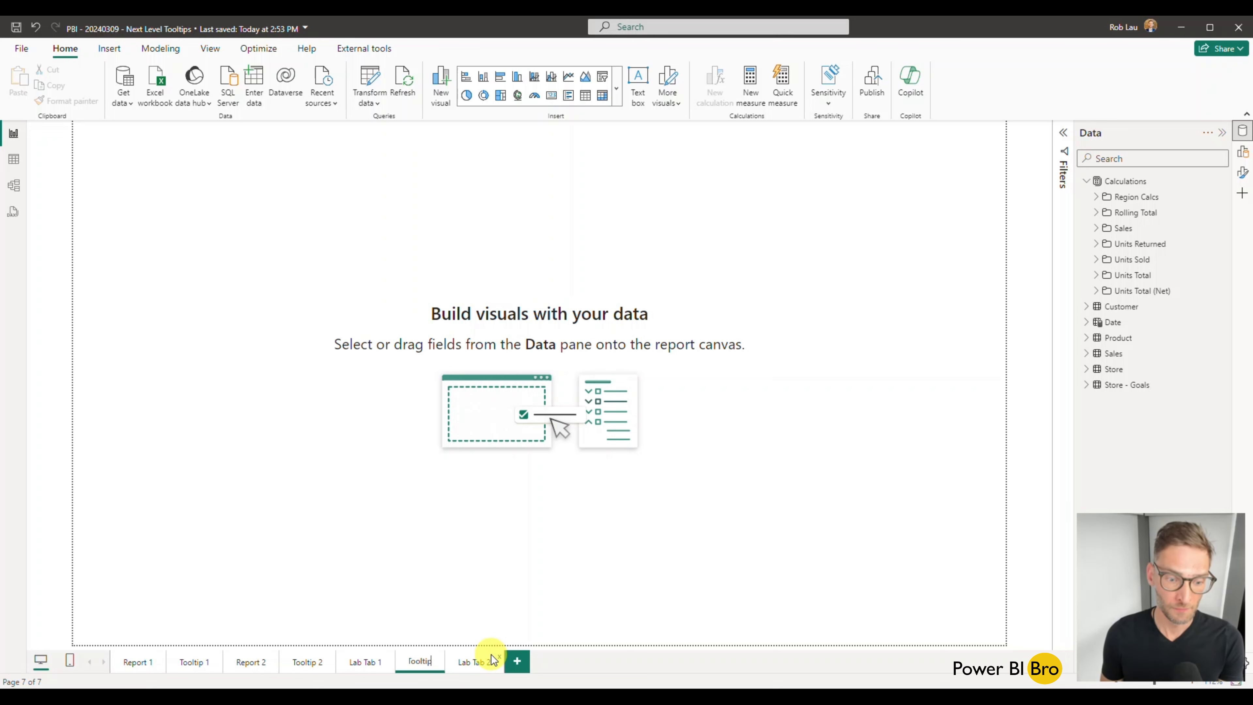
{"action": "type", "text": " A"}
{"action": "key", "text": "Return"}
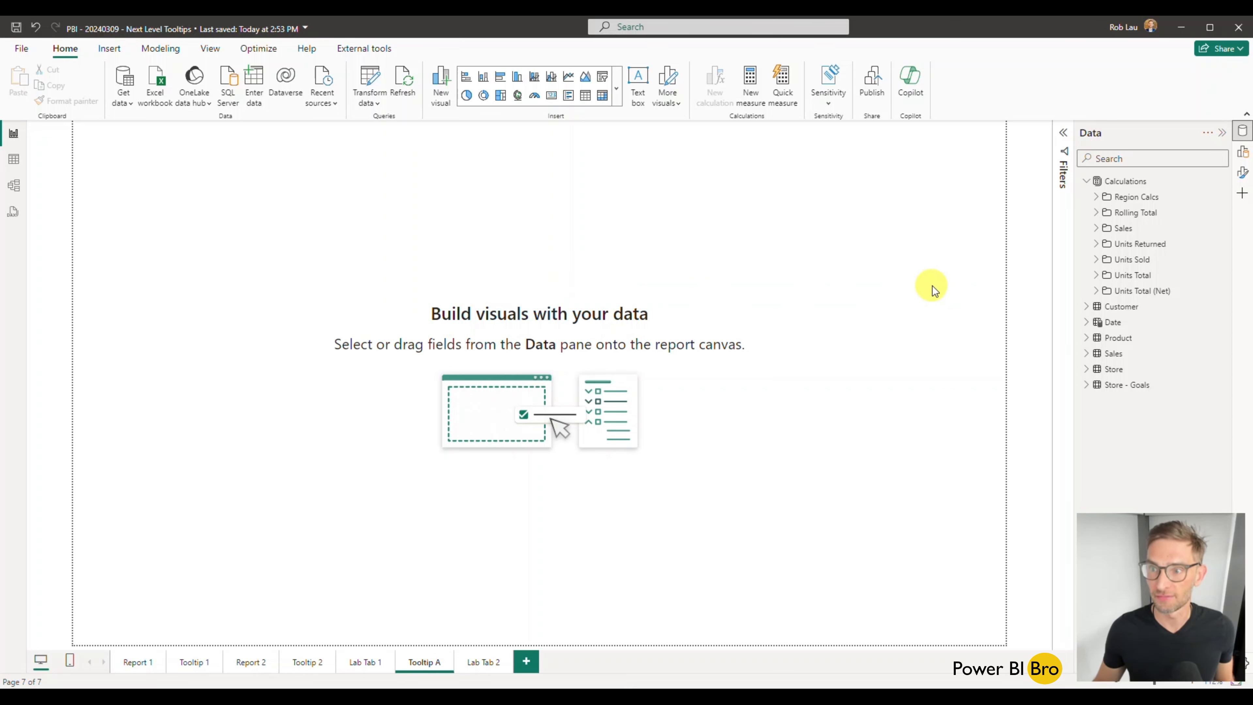
Set the Tooltip A page's page type to Tooltip.
{"action": "left_click", "coordinate": [1243, 172]}
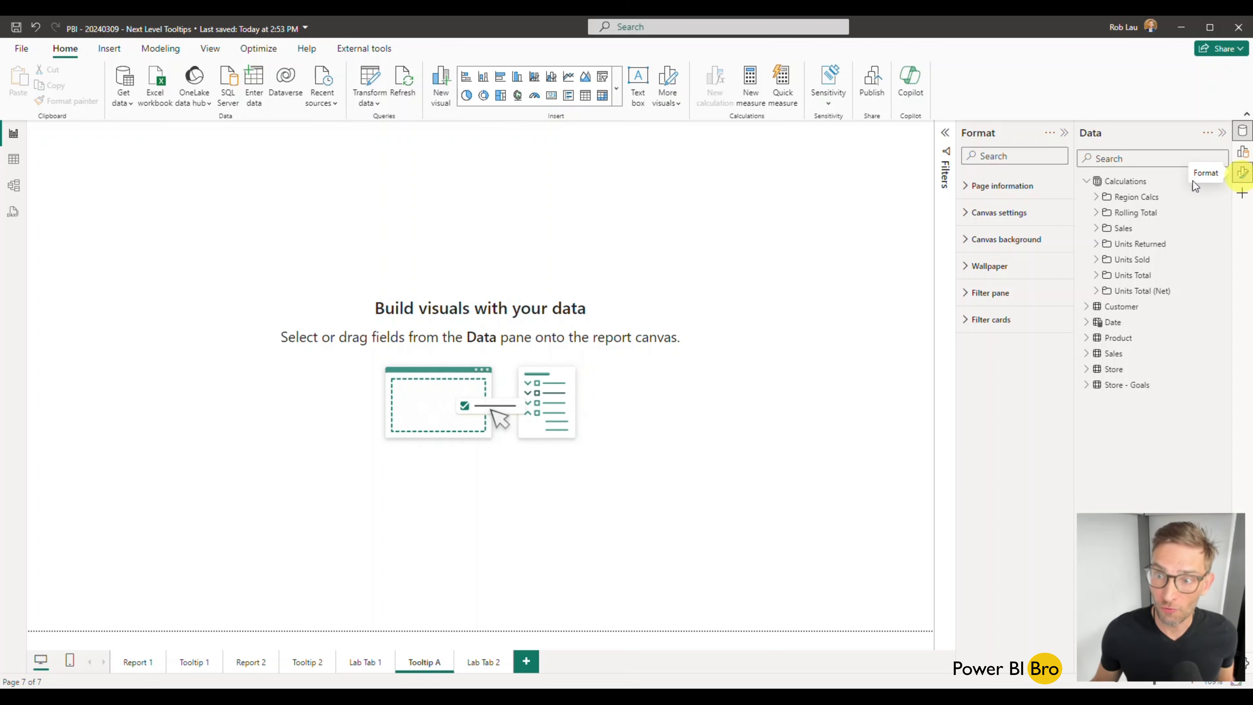
{"action": "left_click", "coordinate": [972, 187]}
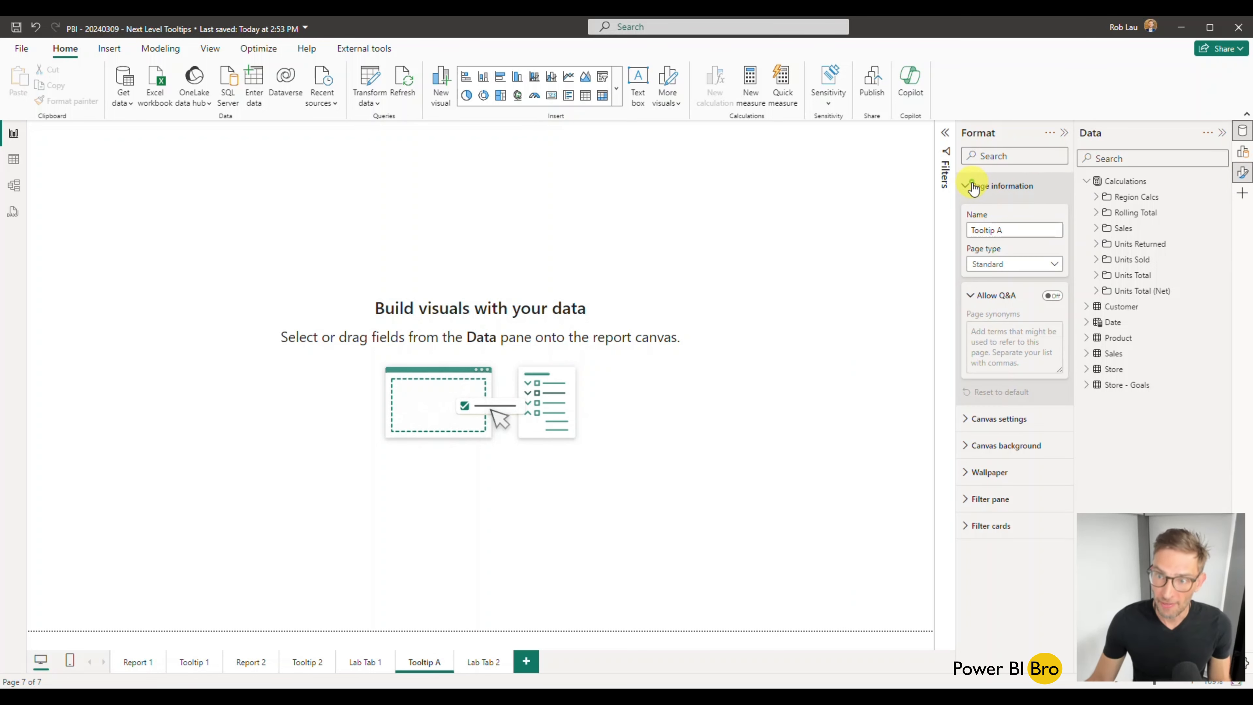
{"action": "left_click", "coordinate": [1005, 270]}
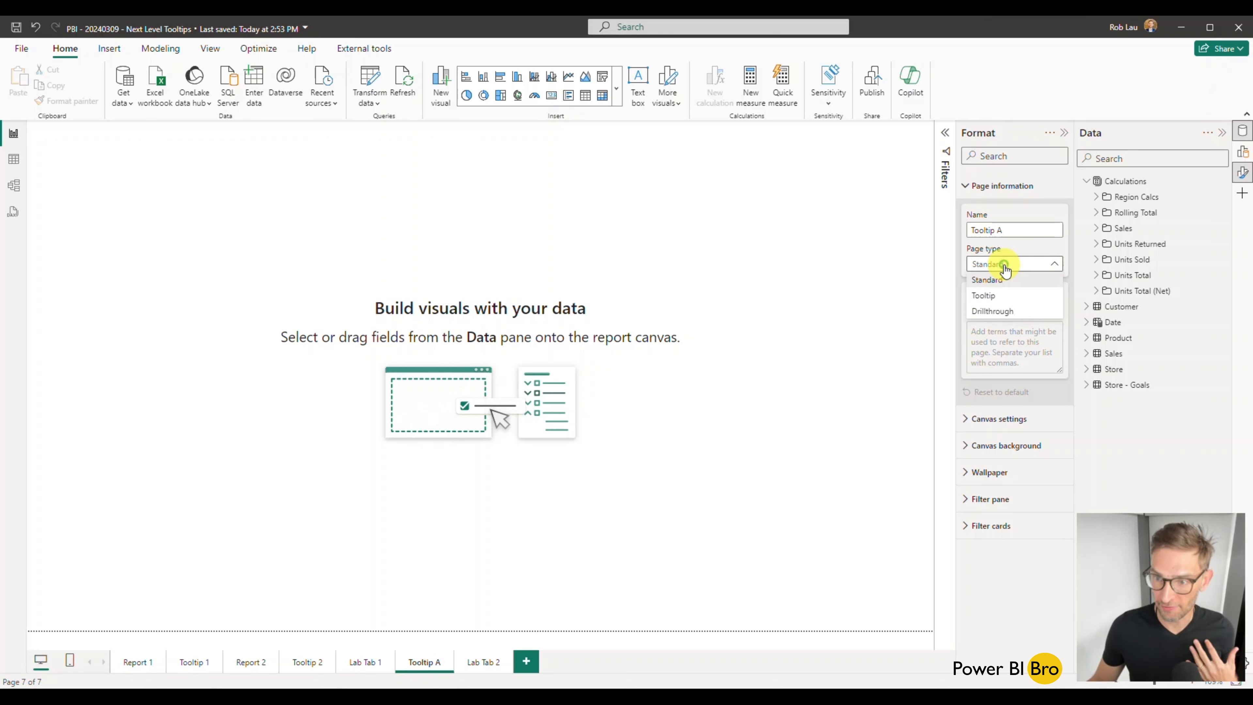
{"action": "left_click", "coordinate": [1004, 295]}
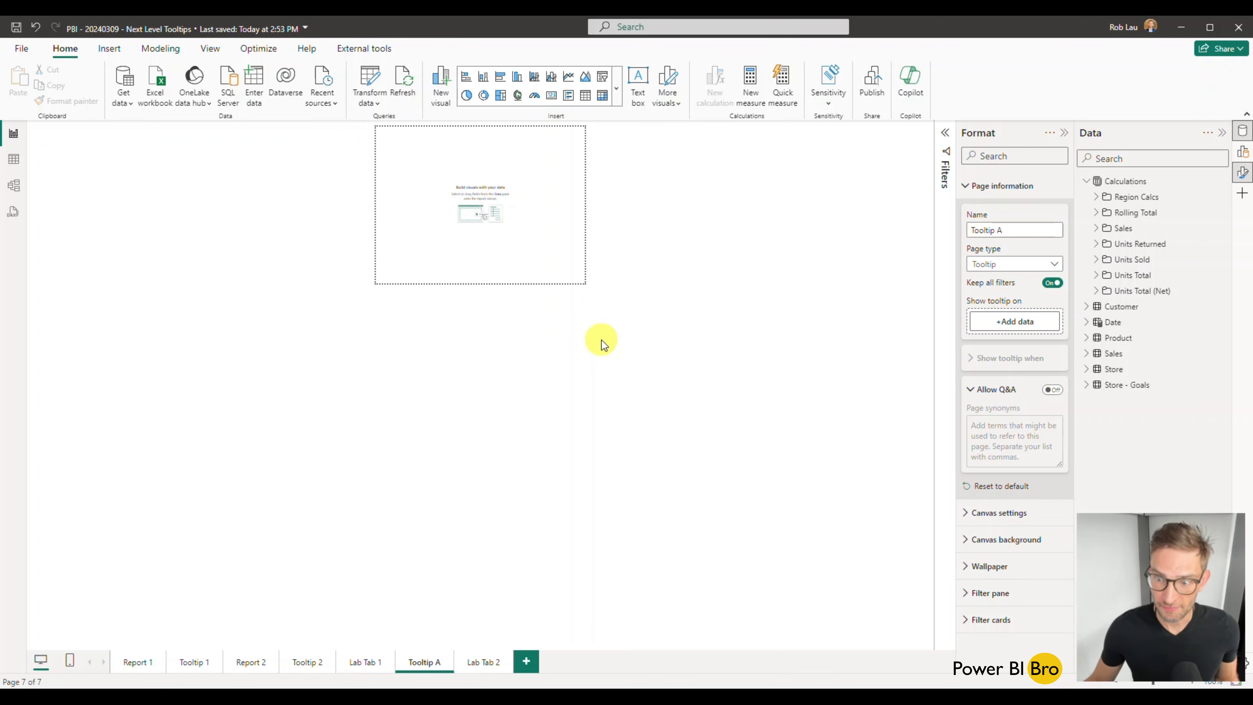
Examine the canvas type, height and width settings of the finished Tooltip 1 page.
{"action": "left_click", "coordinate": [251, 662]}
{"action": "left_click", "coordinate": [193, 662]}
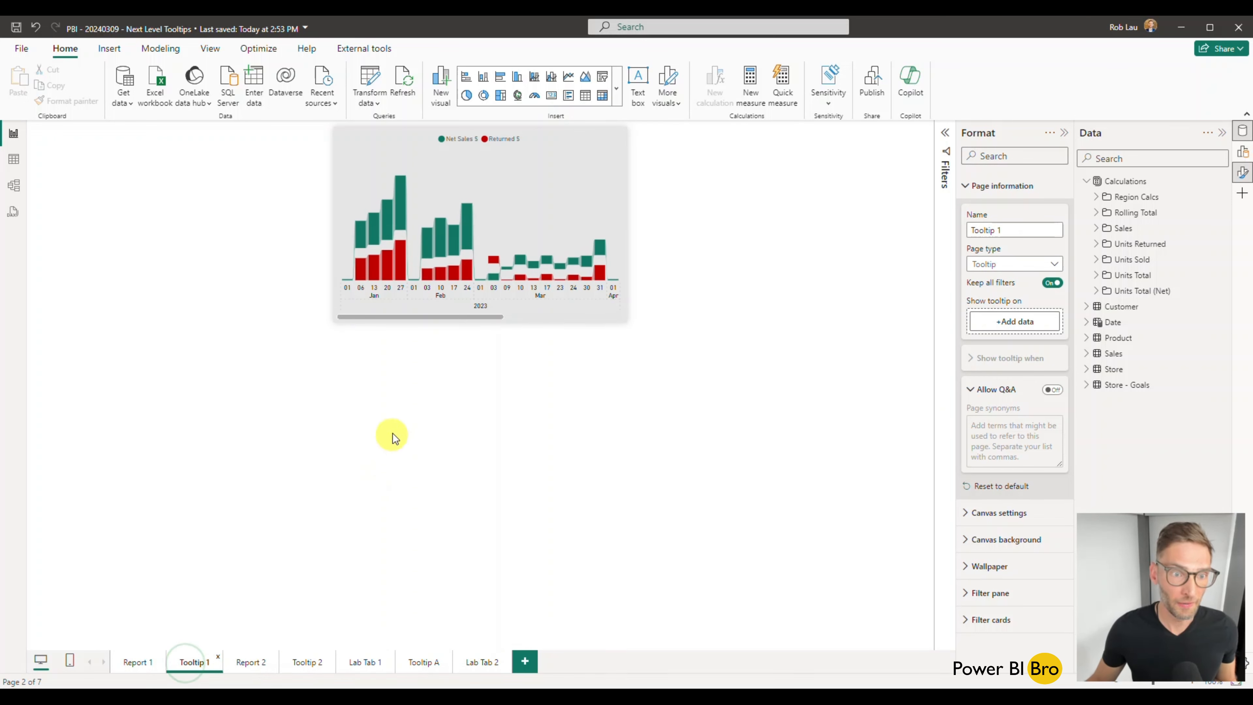
{"action": "left_click", "coordinate": [1009, 517]}
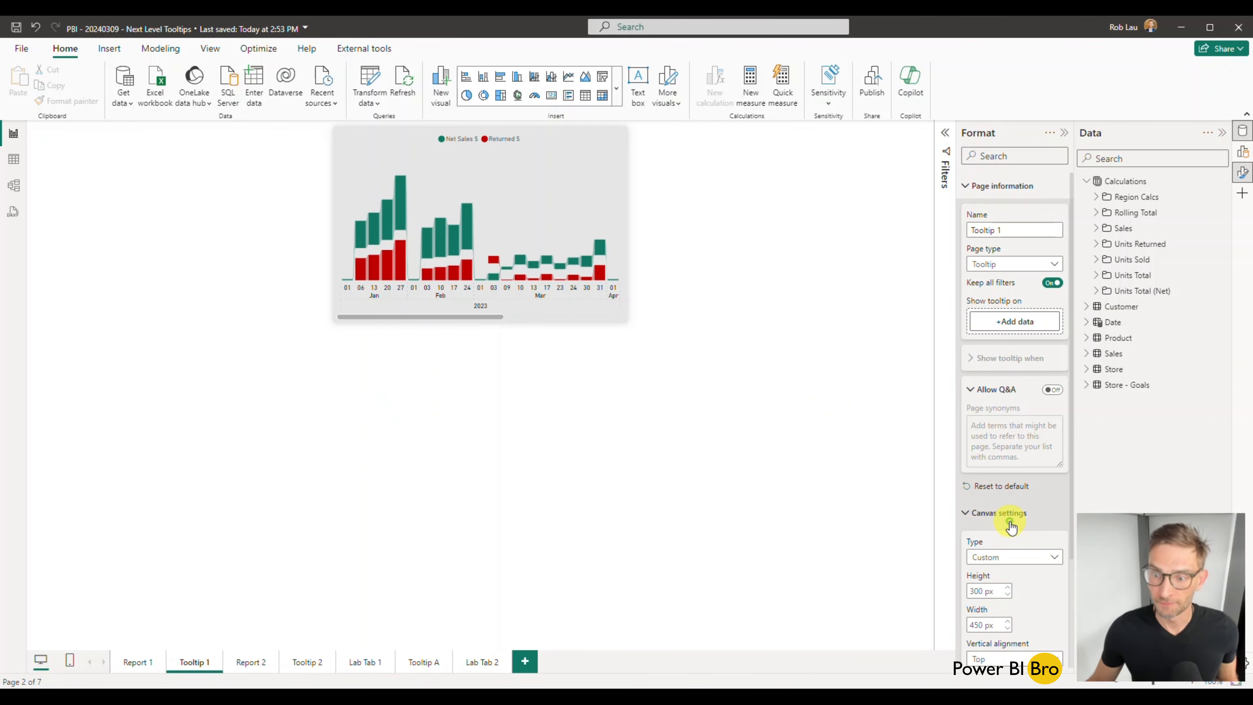
{"action": "scroll", "coordinate": [1011, 527], "scroll_direction": "down", "scroll_amount": 3}
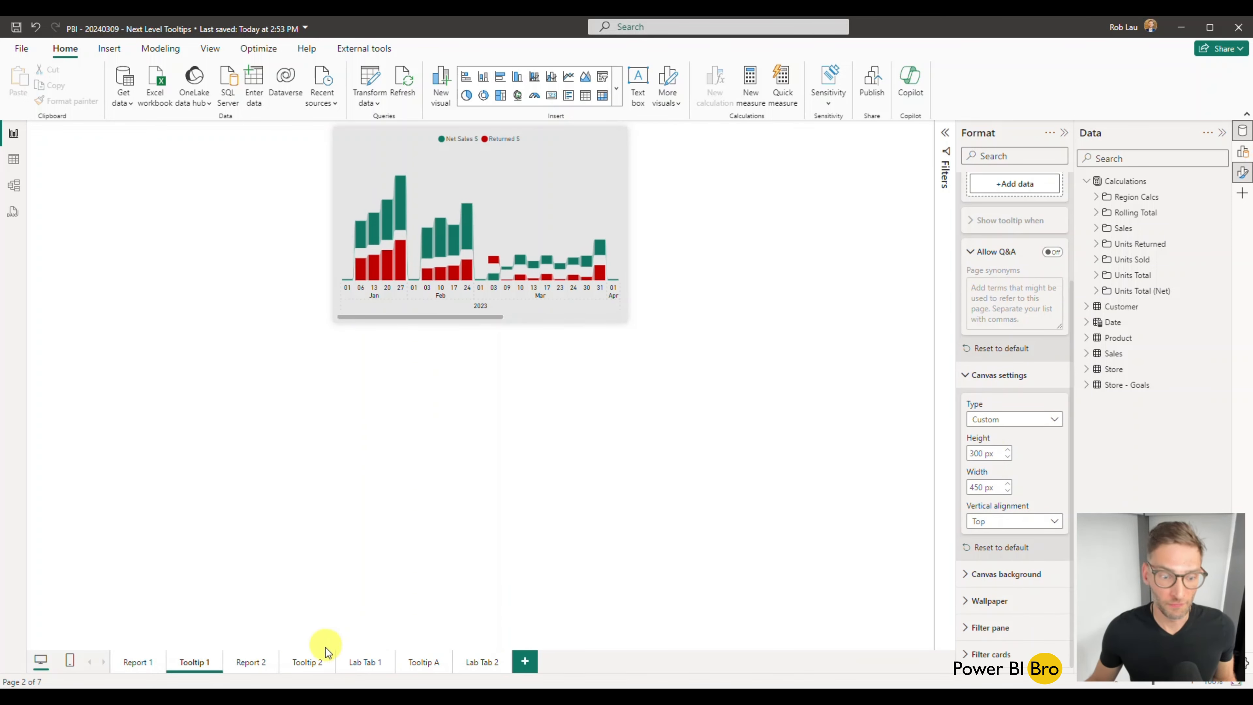
Set the Tooltip A page's canvas type to Custom, with a height of 300 px and a width of 450 px.
{"action": "left_click", "coordinate": [367, 663]}
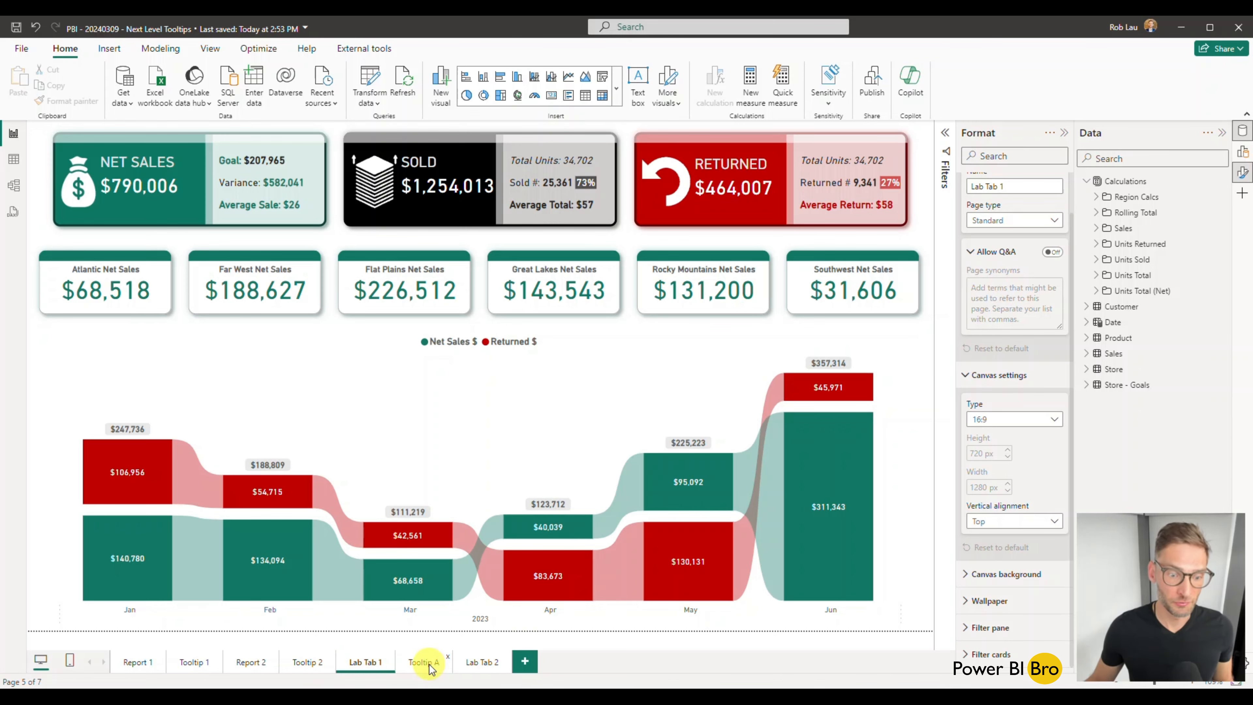
{"action": "left_click", "coordinate": [423, 662]}
{"action": "scroll", "coordinate": [1016, 499], "scroll_direction": "down", "scroll_amount": 3}
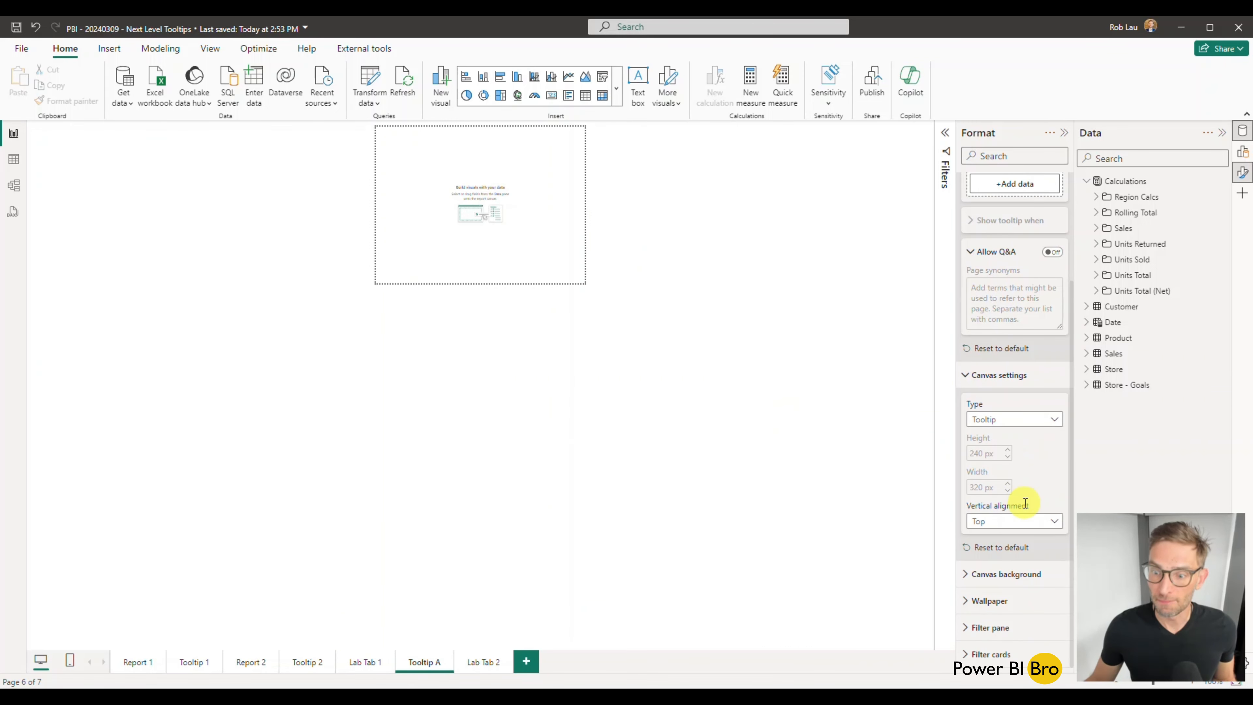
{"action": "left_click", "coordinate": [1009, 420]}
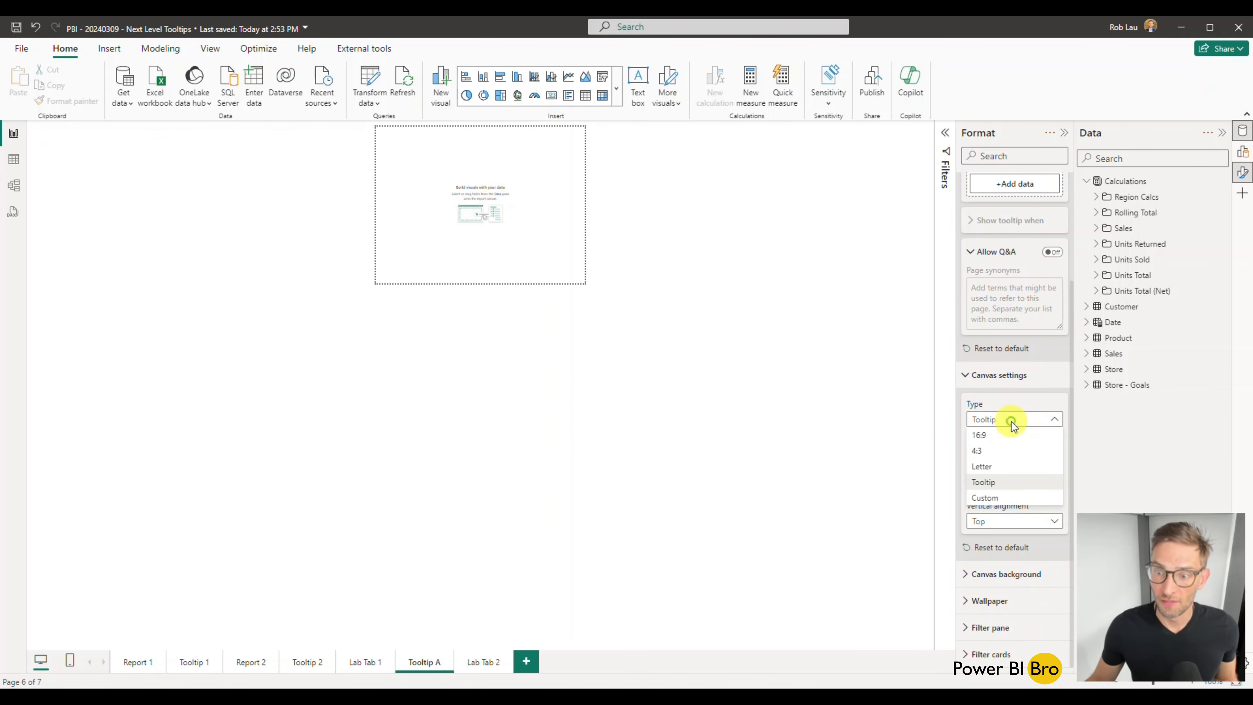
{"action": "left_click", "coordinate": [1005, 499]}
{"action": "double_click", "coordinate": [982, 453]}
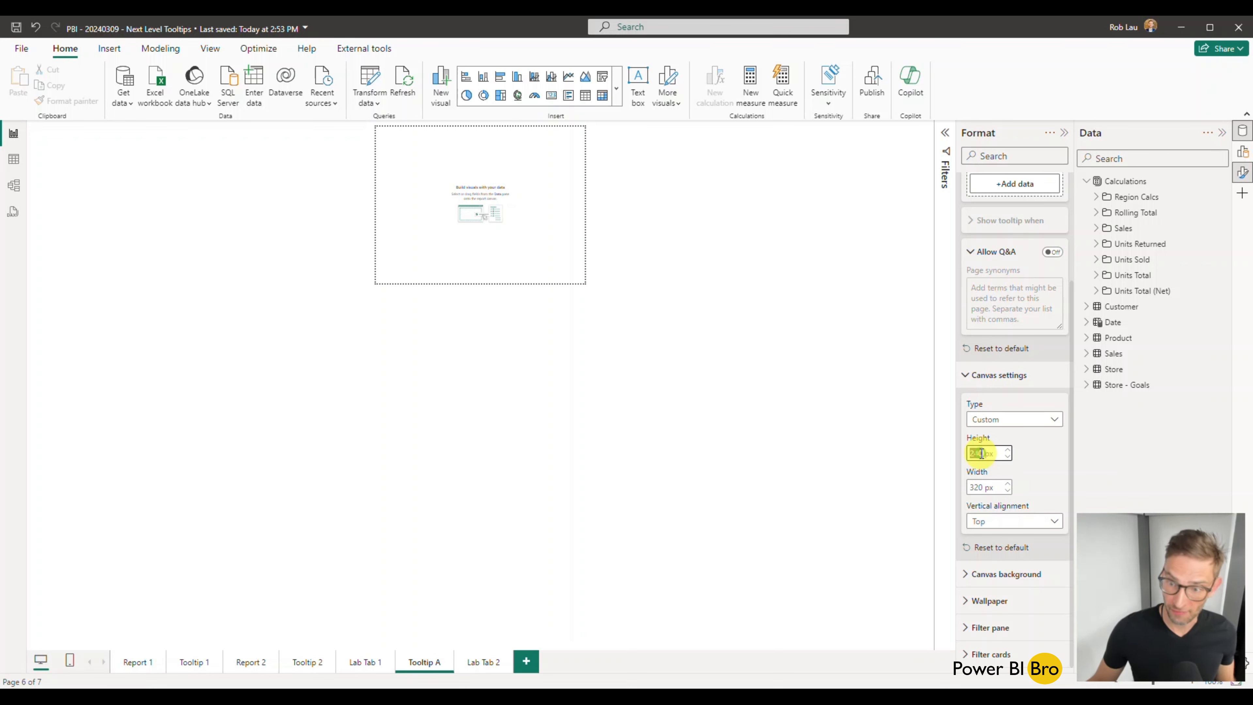
{"action": "type", "text": "300"}
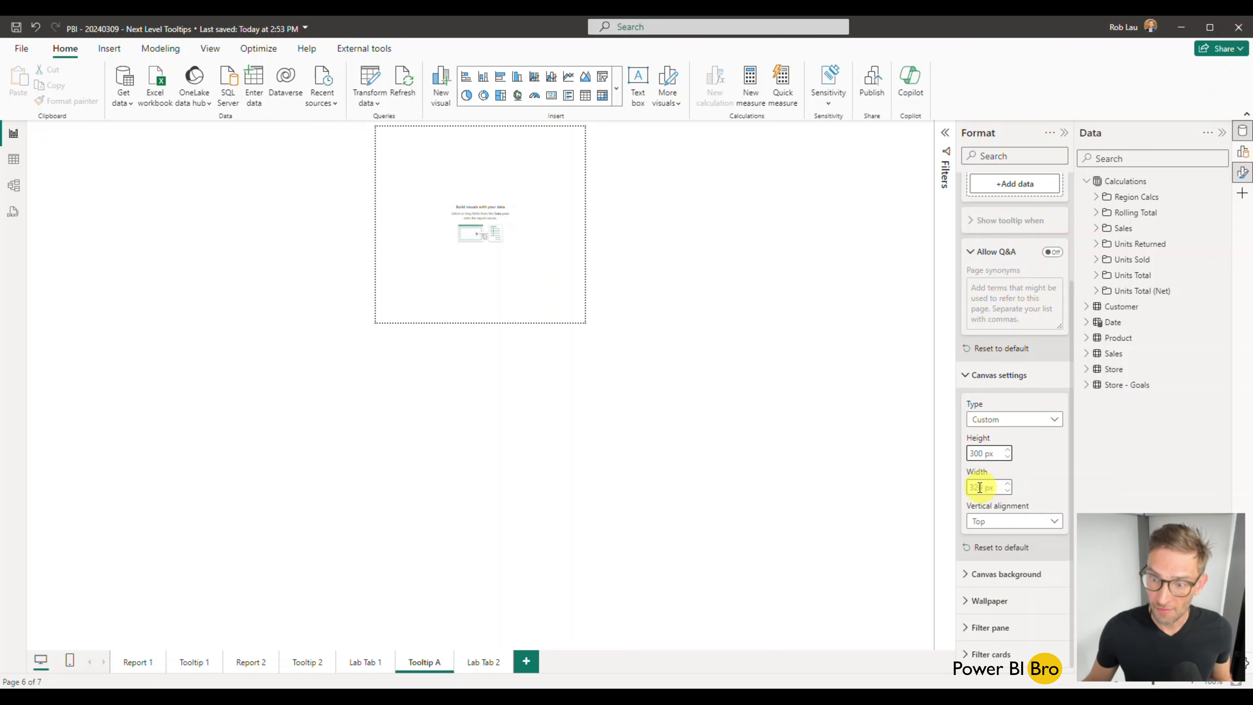
{"action": "double_click", "coordinate": [980, 487]}
{"action": "type", "text": "450"}
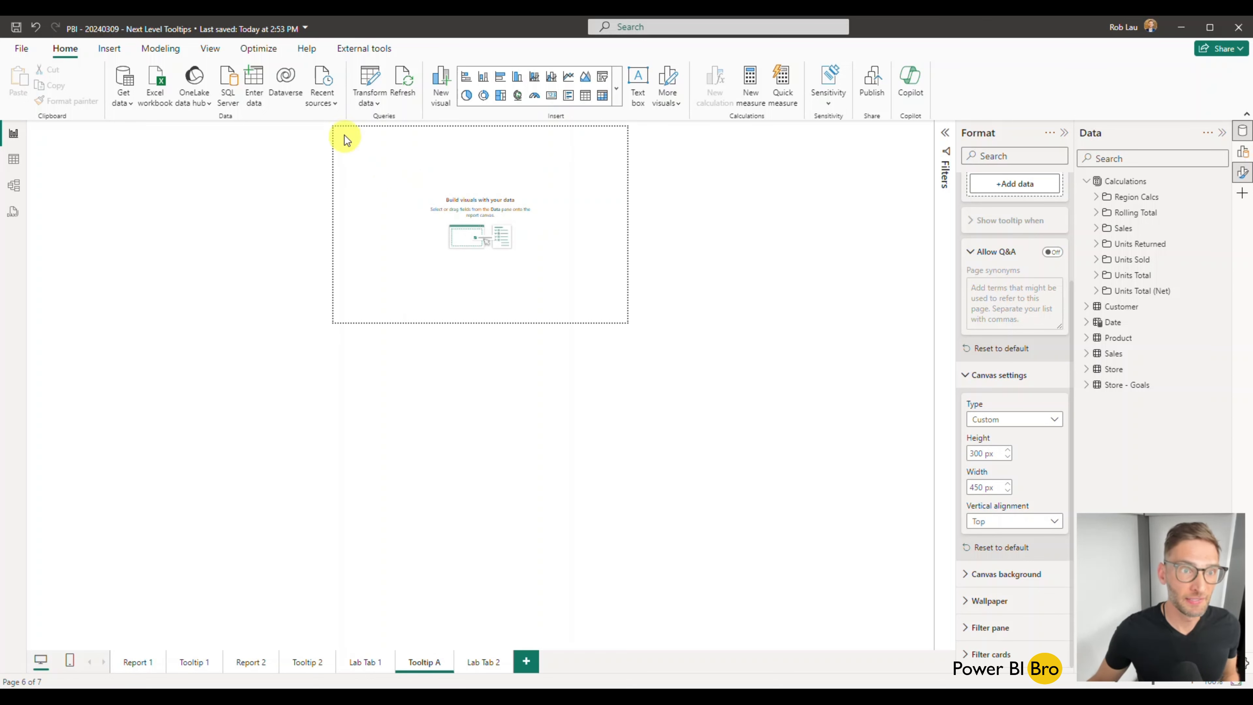
Preview the Tooltip A page with the Fit to page view, and restore the Actual size view.
{"action": "left_click", "coordinate": [210, 51]}
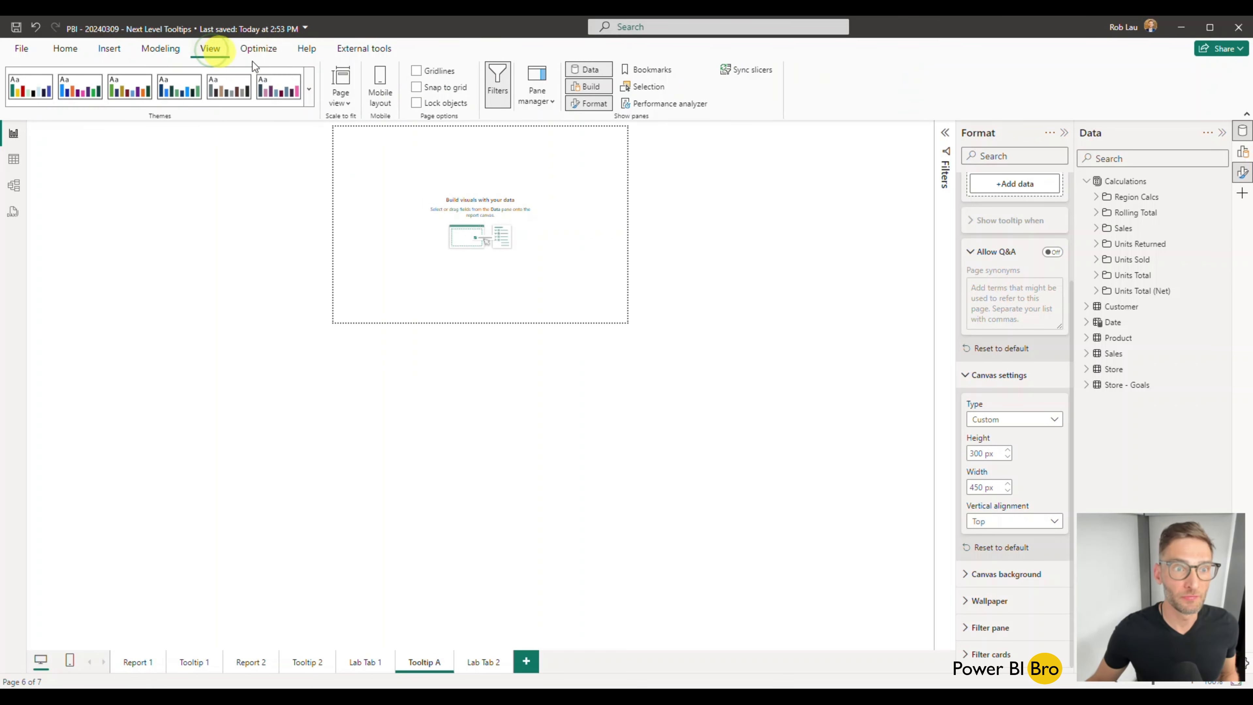
{"action": "left_click", "coordinate": [344, 104]}
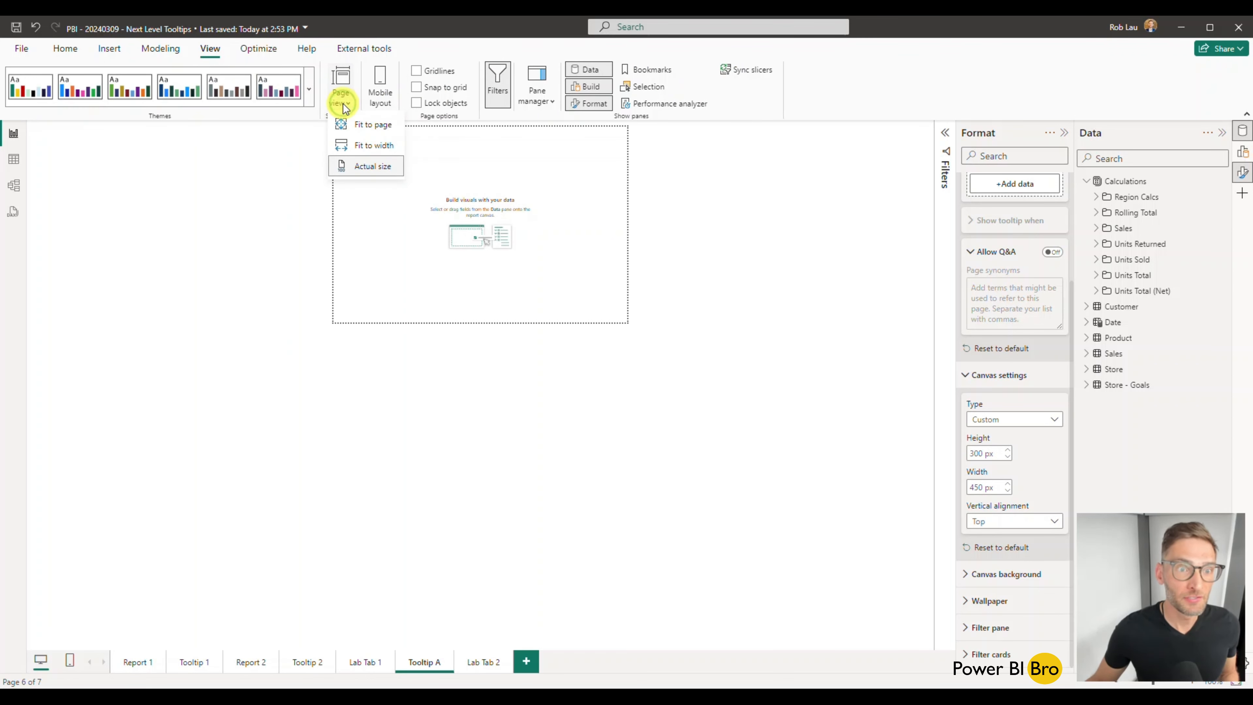
{"action": "left_click", "coordinate": [351, 124]}
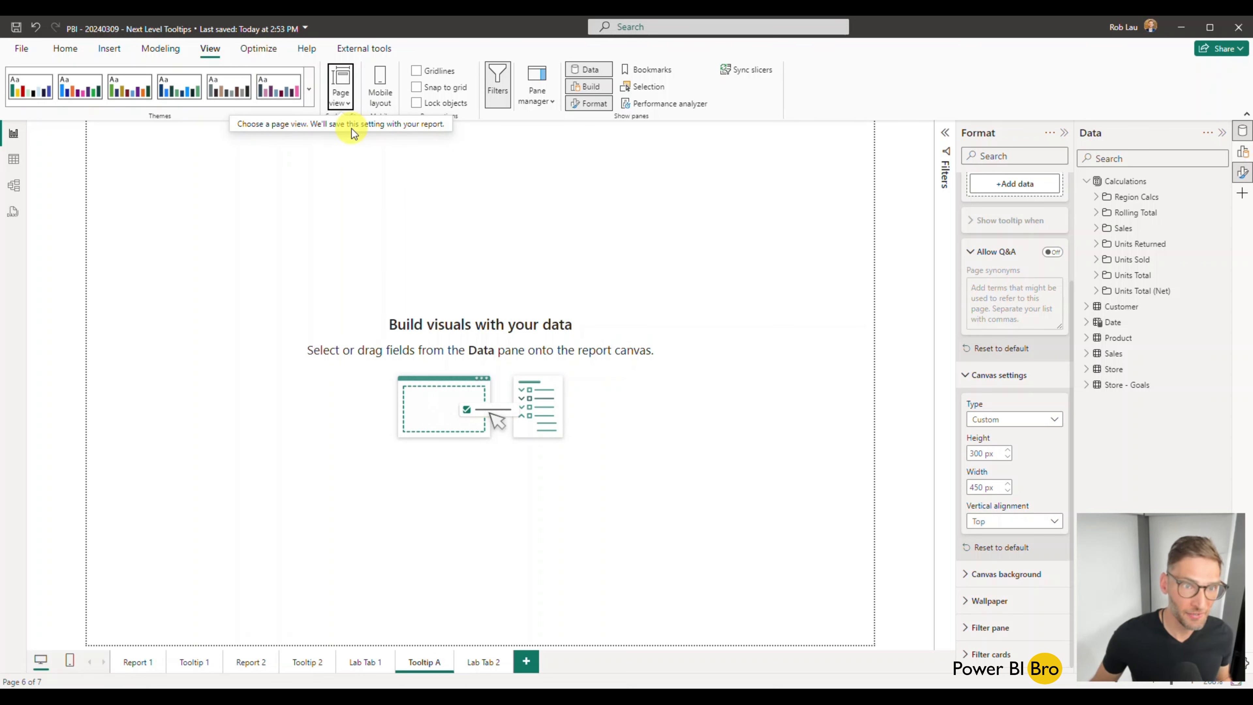
{"action": "left_click", "coordinate": [342, 102]}
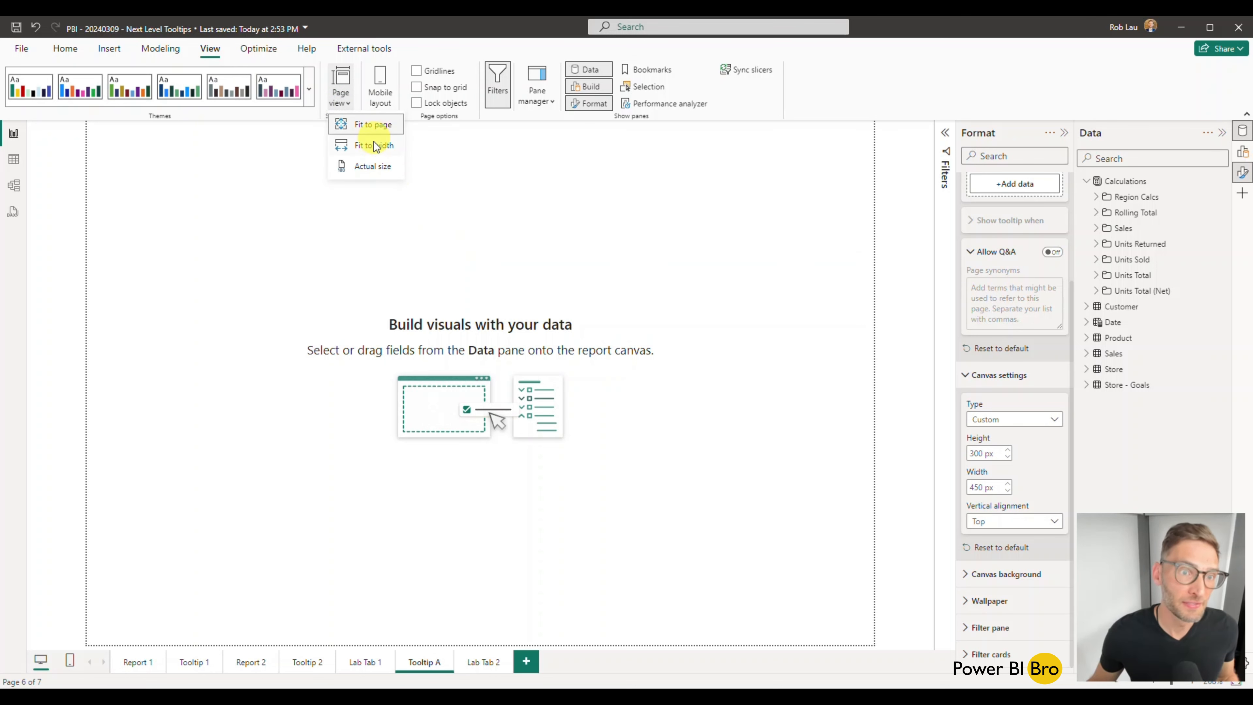
{"action": "left_click", "coordinate": [375, 167]}
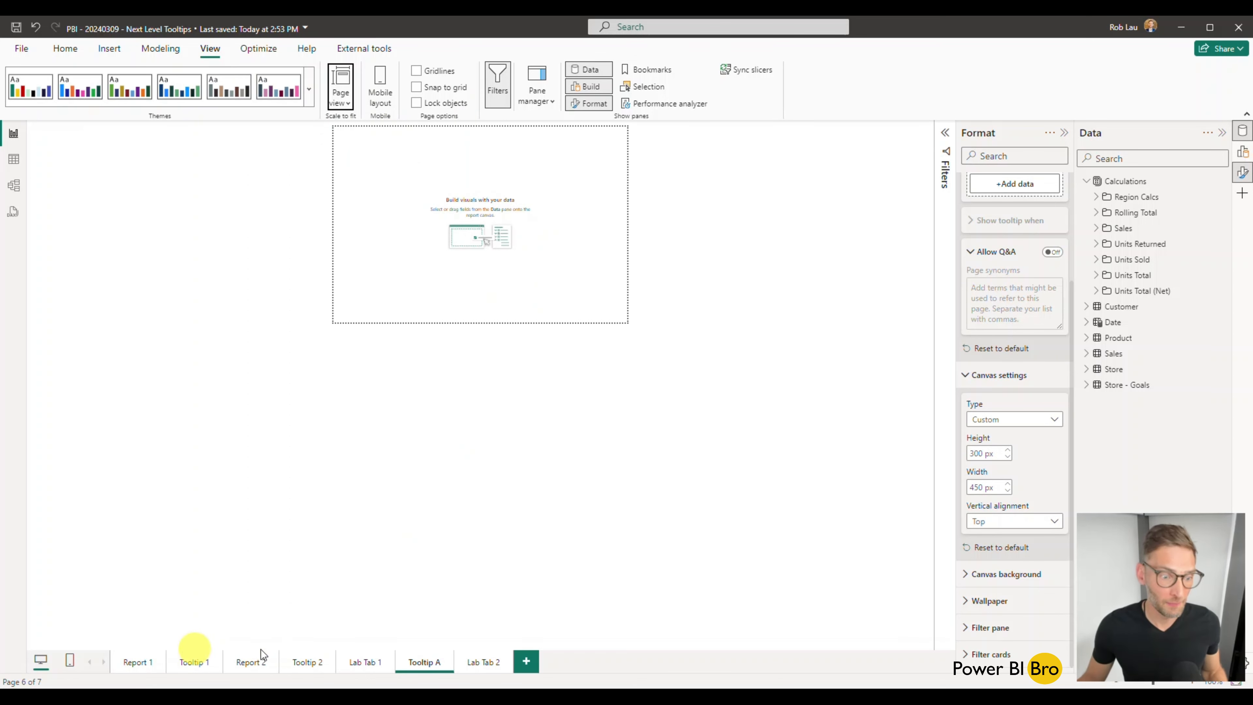
Review the monthly net sales and returns chart on Lab Tab 1 and return to the Tooltip A page.
{"action": "left_click", "coordinate": [372, 664]}
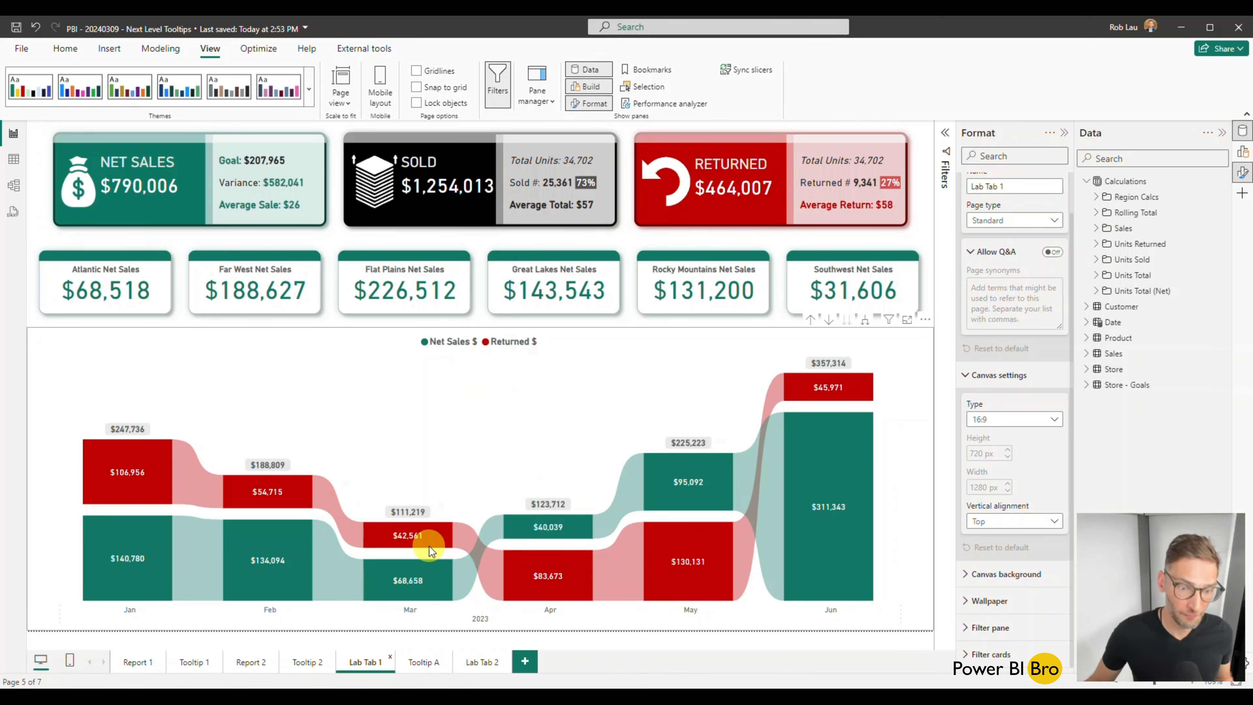
{"action": "left_click", "coordinate": [422, 661]}
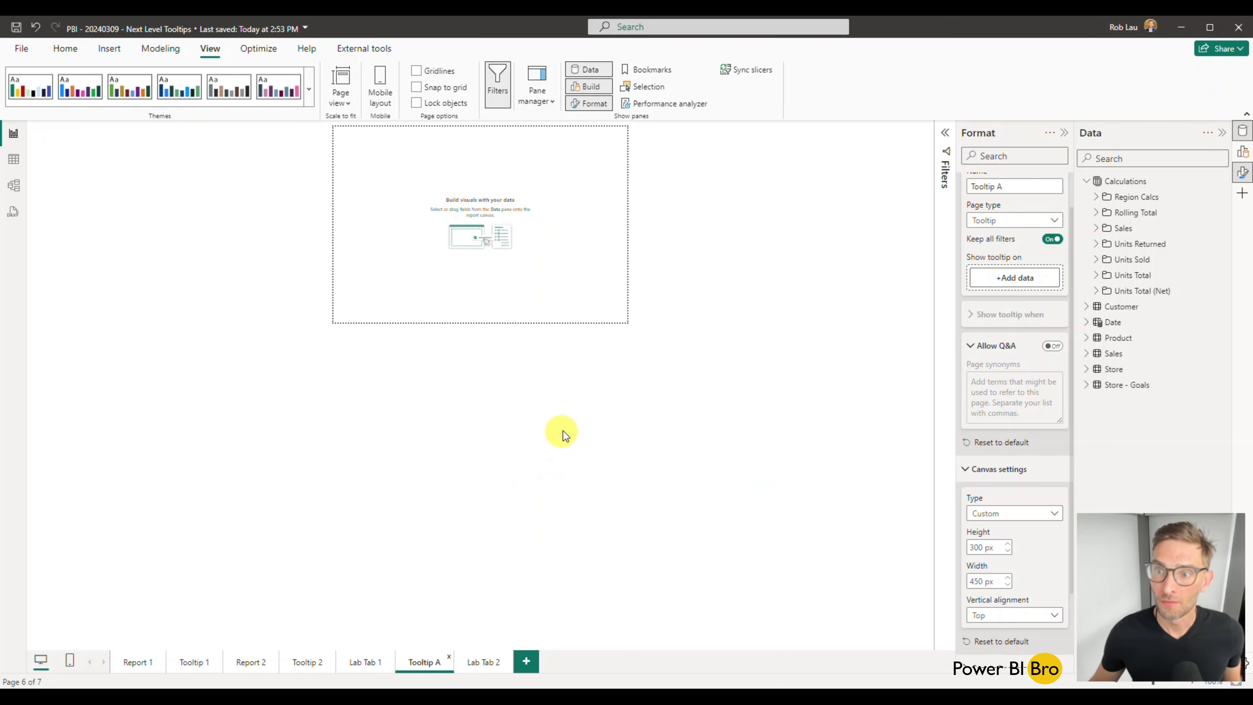
{"action": "scroll", "coordinate": [1010, 351], "scroll_direction": "up", "scroll_amount": 1}
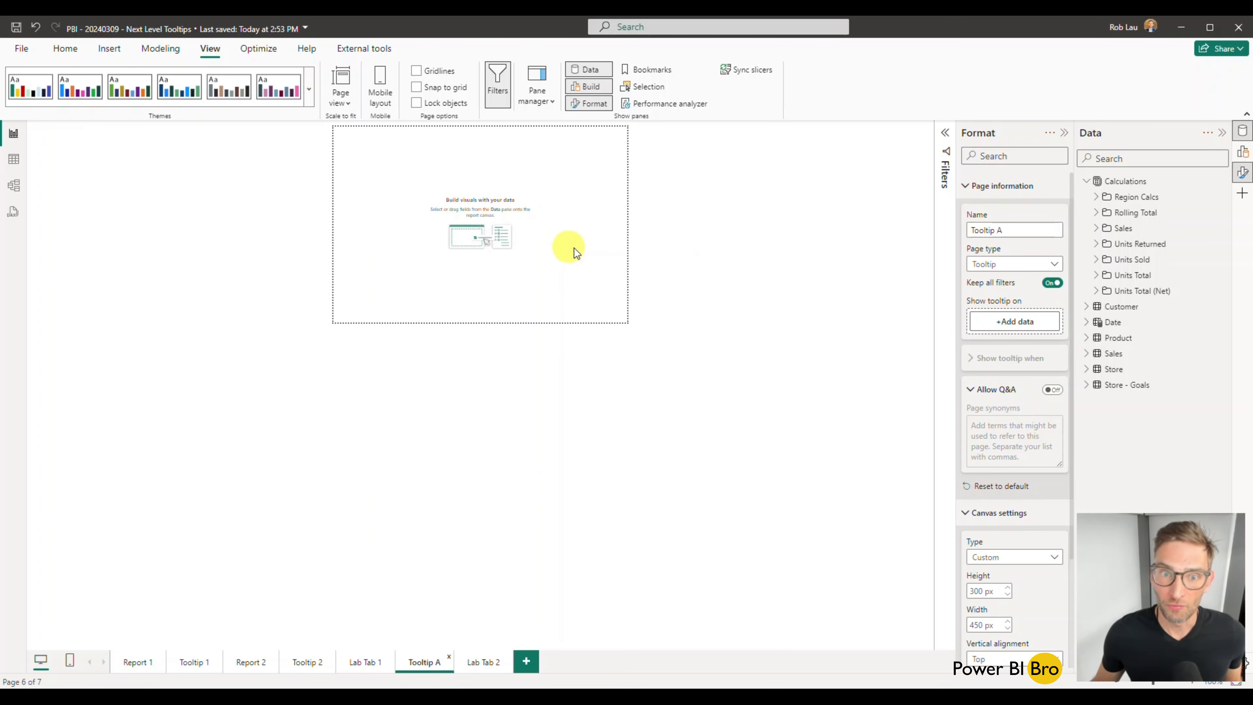
{"action": "left_click", "coordinate": [686, 274]}
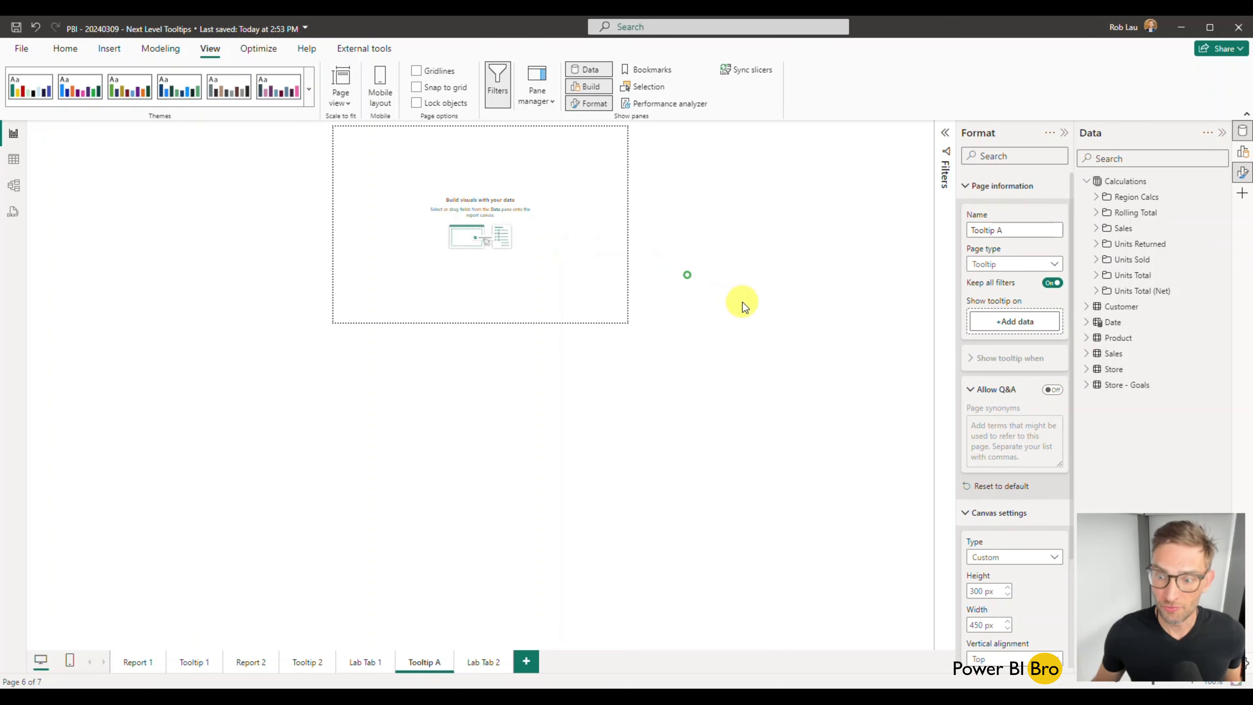
Give the Tooltip A page a light grey canvas background with 0% transparency.
{"action": "left_click", "coordinate": [964, 513]}
{"action": "left_click", "coordinate": [967, 541]}
{"action": "scroll", "coordinate": [971, 533], "scroll_direction": "down", "scroll_amount": 3}
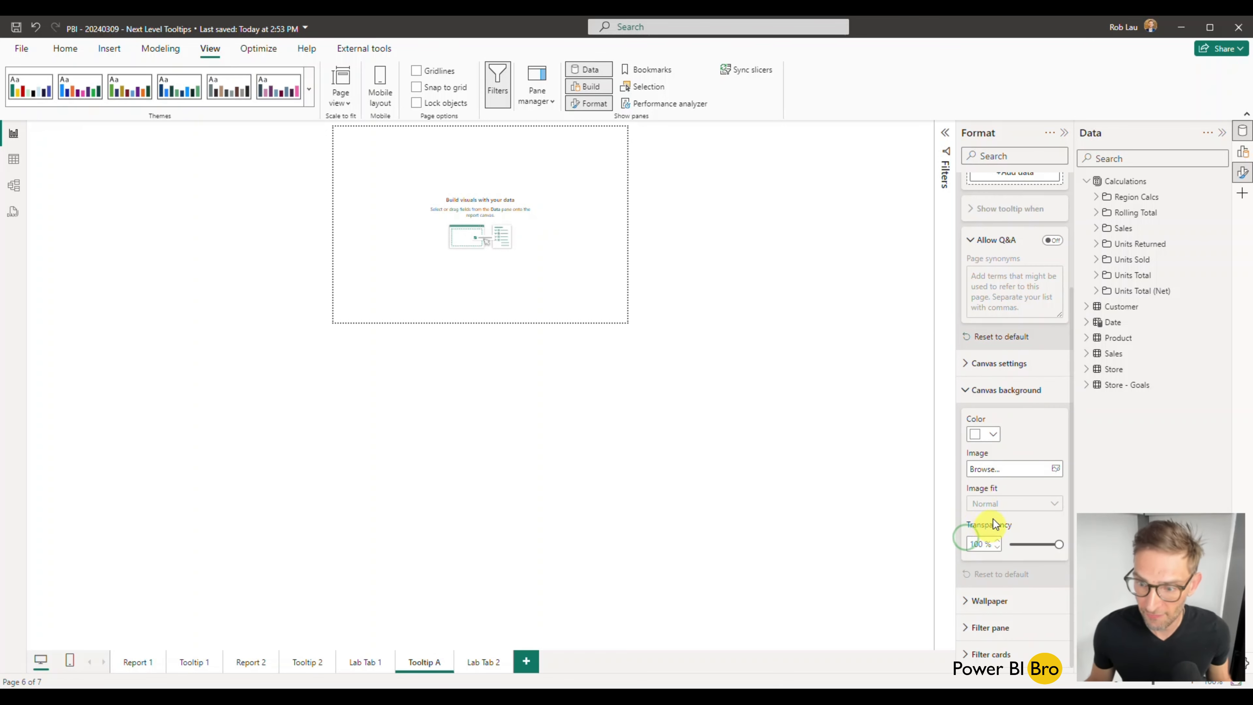
{"action": "left_click", "coordinate": [994, 433]}
{"action": "left_click", "coordinate": [991, 488]}
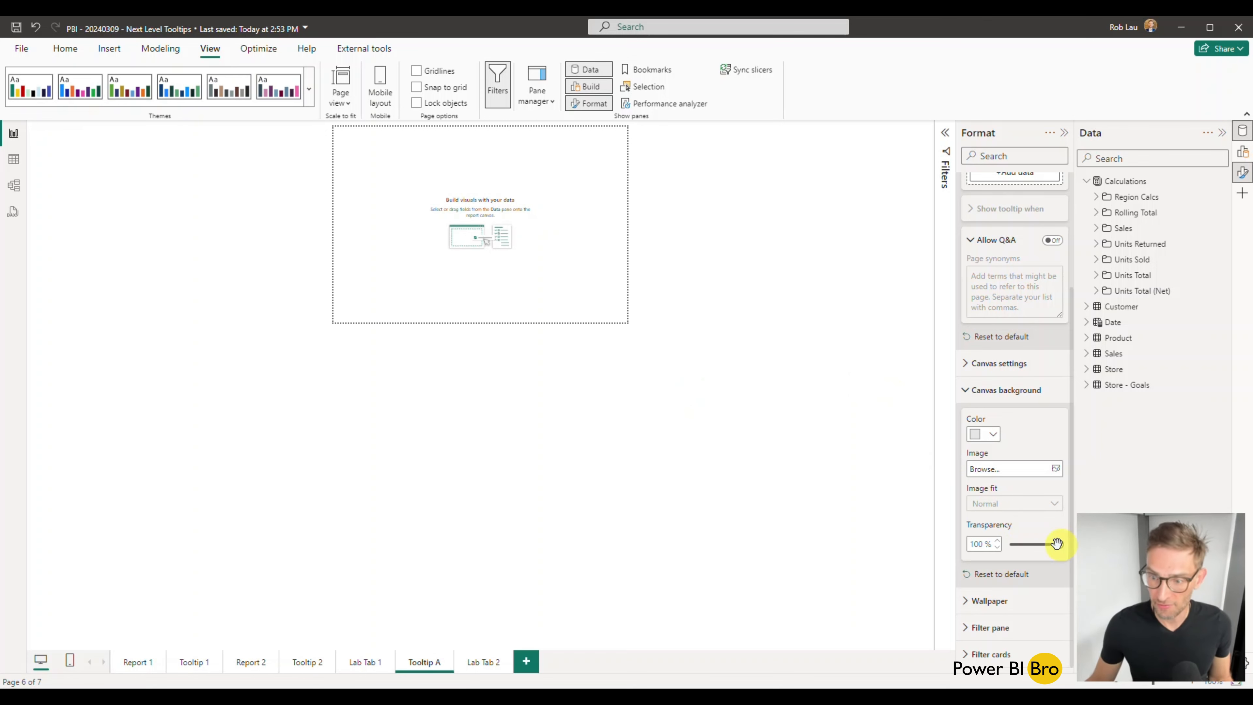
{"action": "left_click_drag", "start_coordinate": [1060, 544], "coordinate": [1010, 544]}
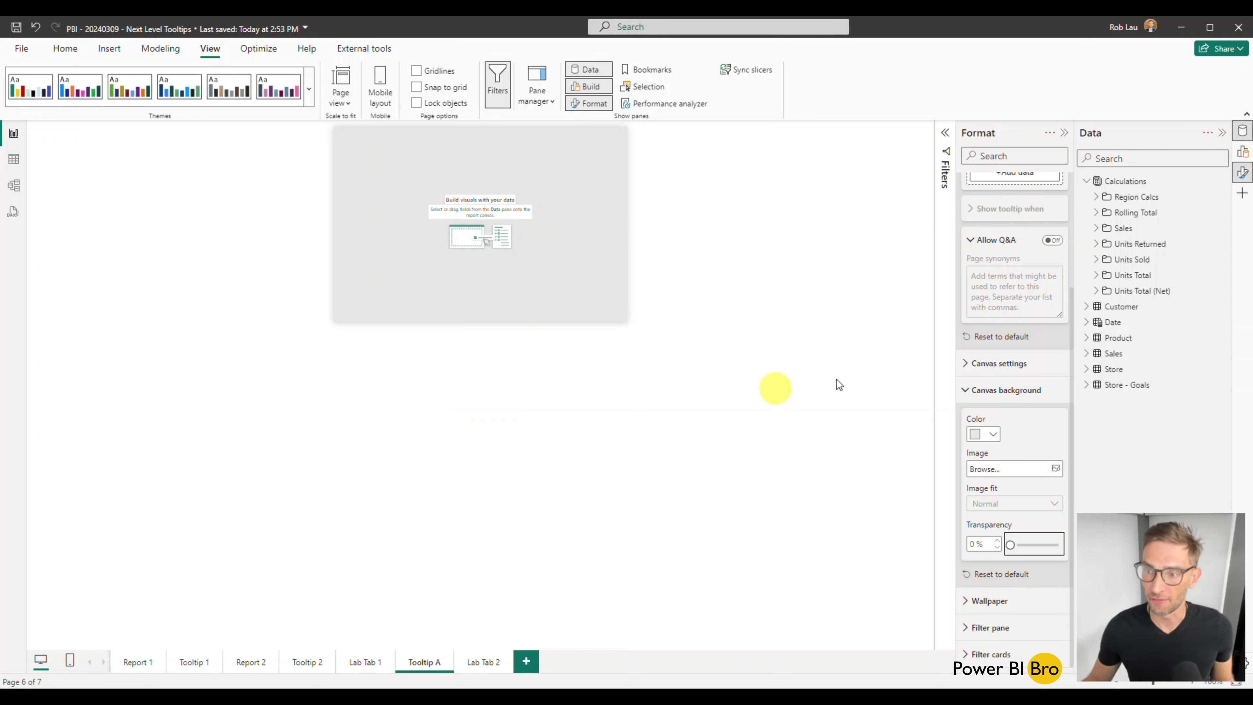
Create a table on Tooltip A from the Date Hierarchy and the Net Sales $ and Returned $ measures.
{"action": "left_click", "coordinate": [1087, 322]}
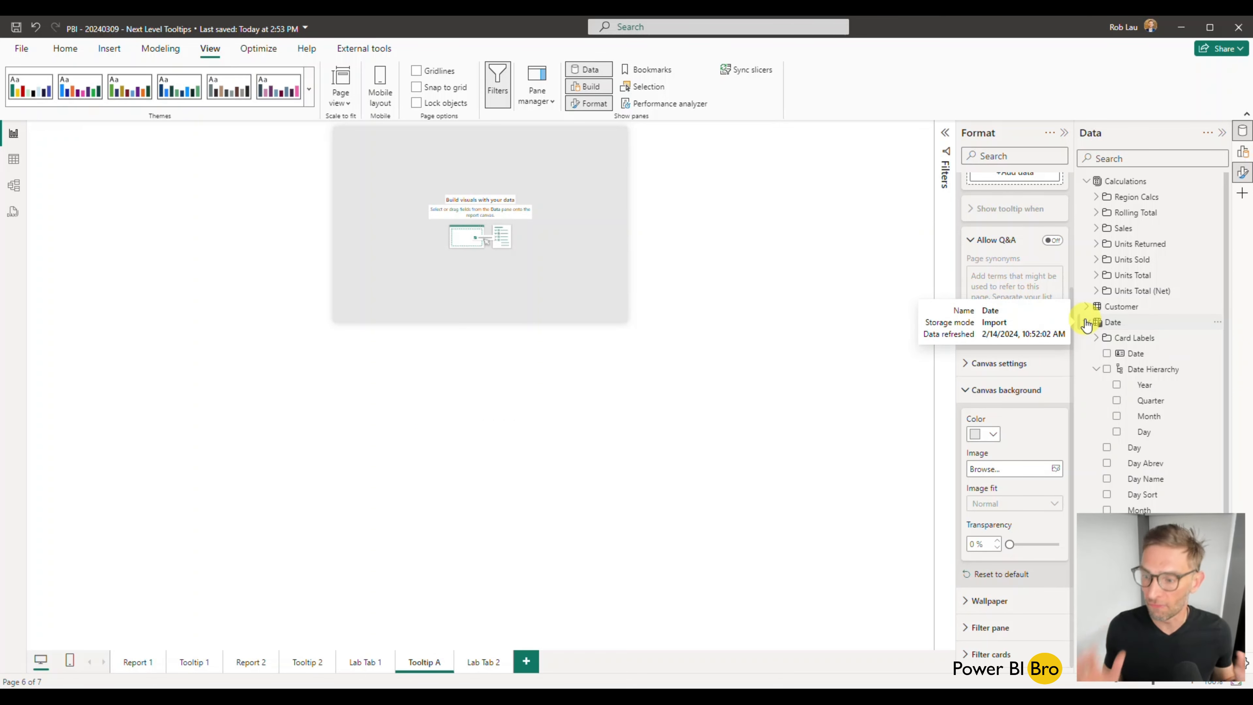
{"action": "left_click", "coordinate": [1108, 371]}
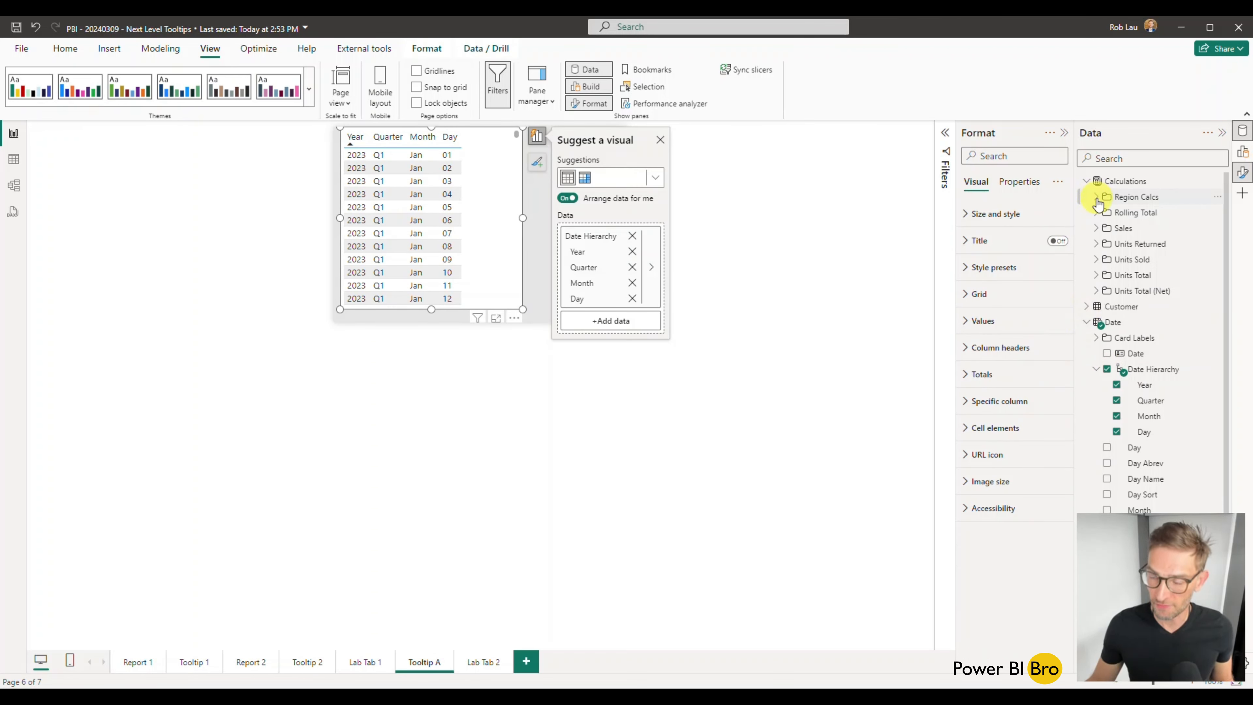
{"action": "left_click", "coordinate": [1096, 228]}
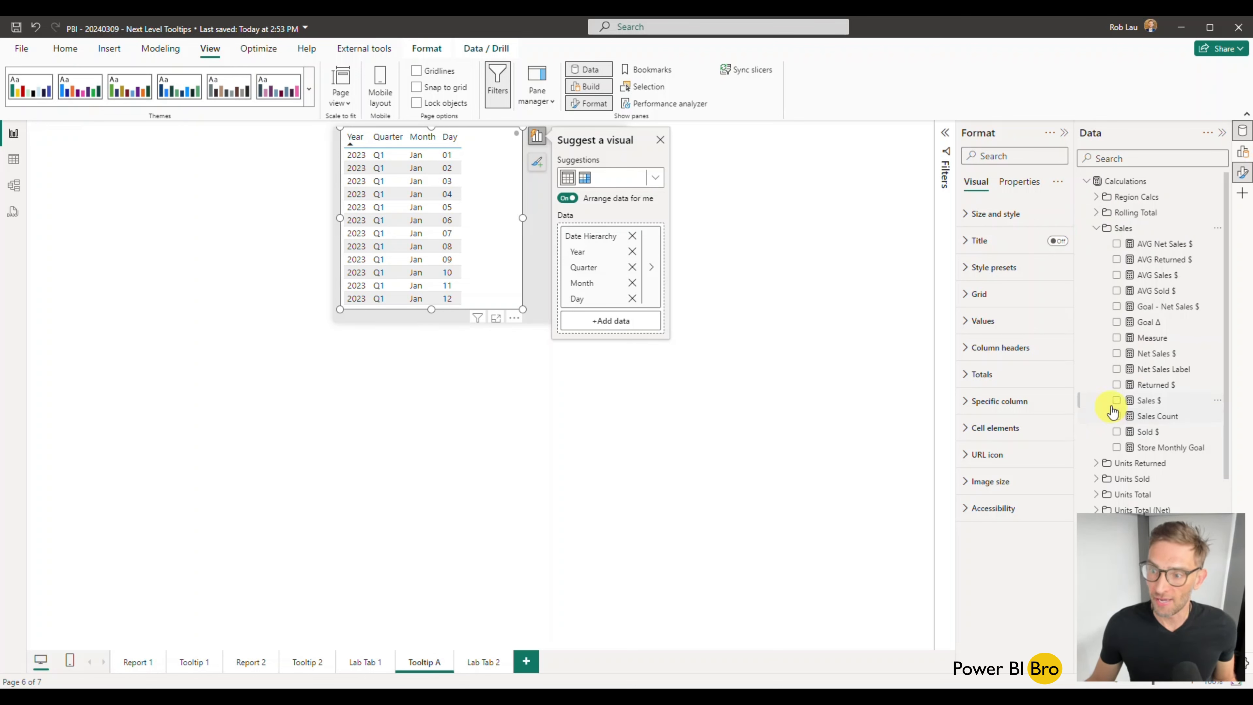
{"action": "left_click", "coordinate": [1117, 354]}
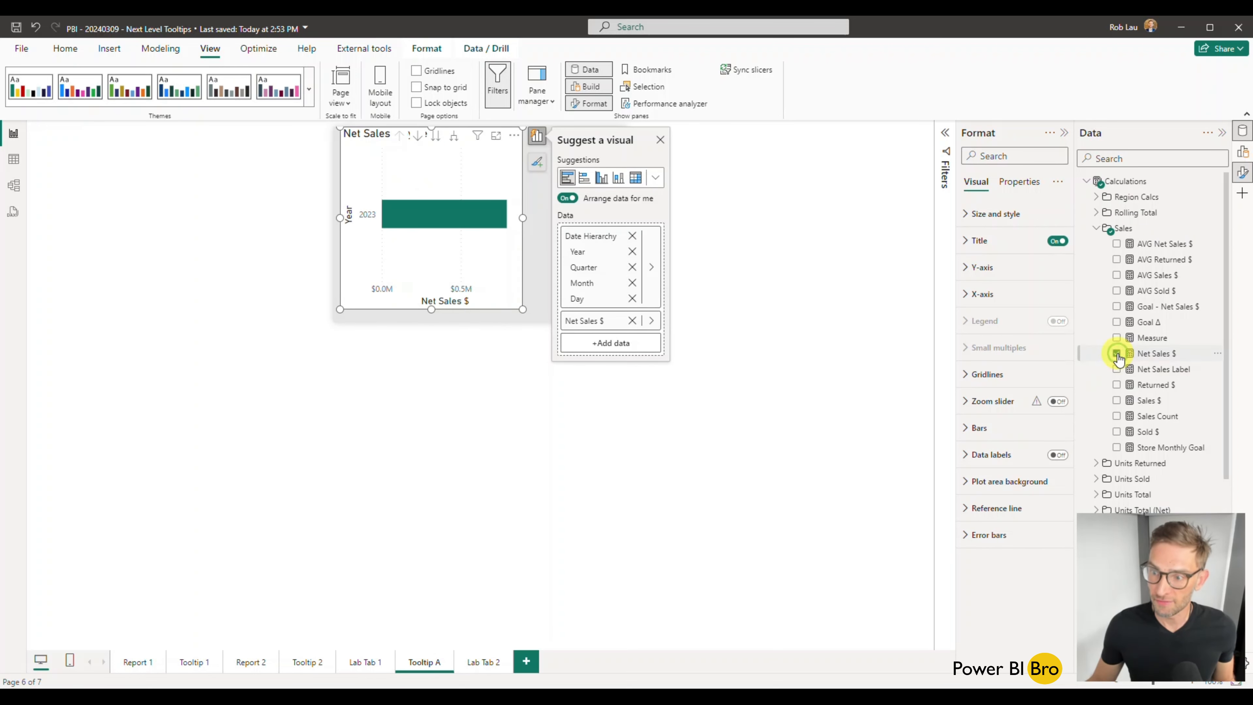
{"action": "left_click", "coordinate": [1116, 385]}
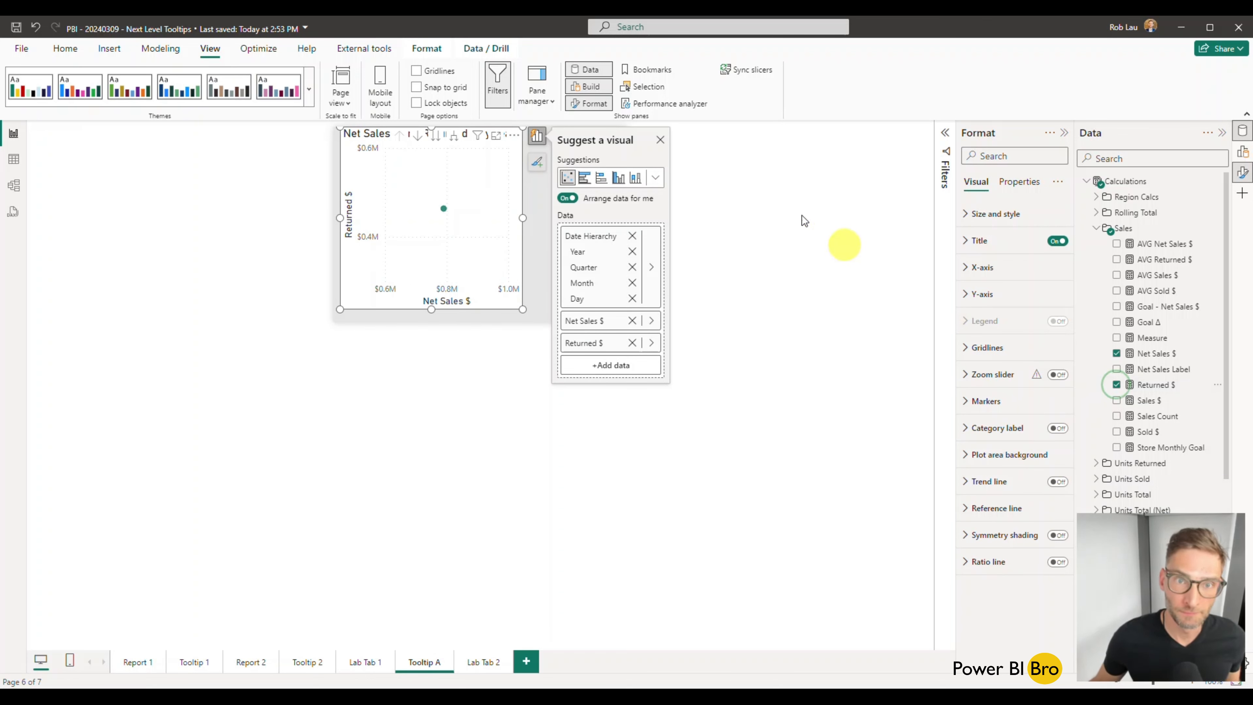
{"action": "left_click", "coordinate": [655, 179]}
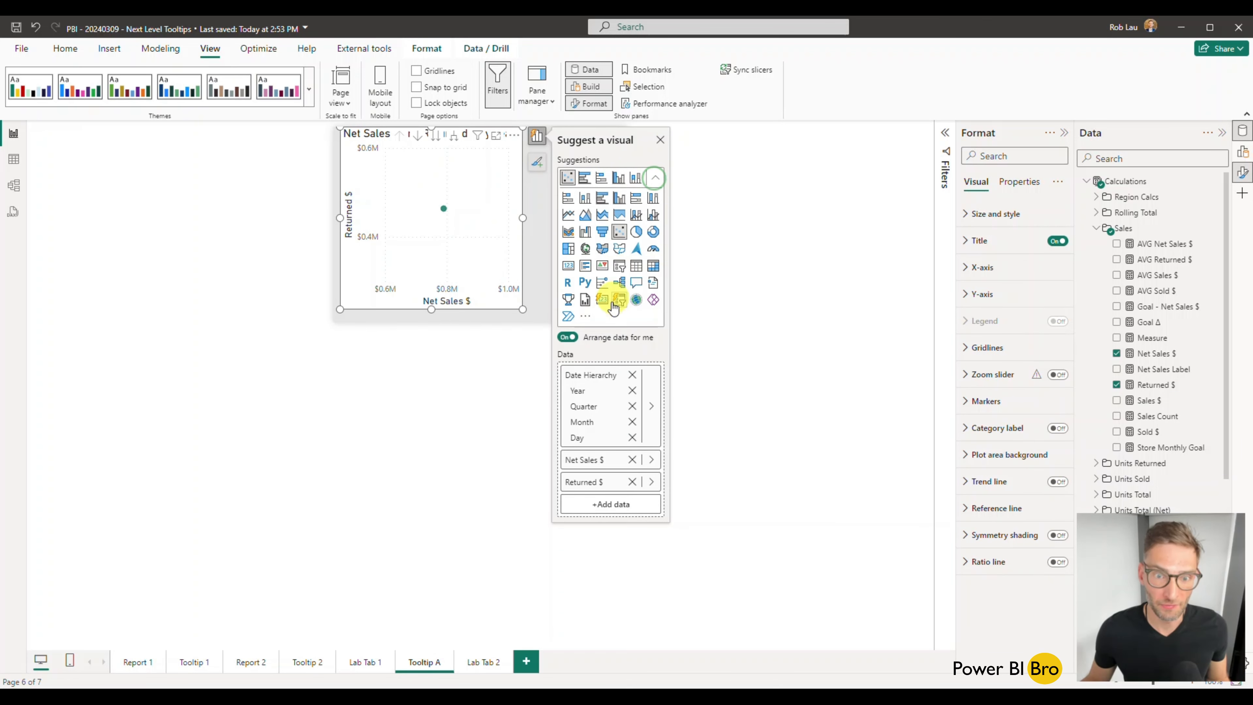
{"action": "left_click", "coordinate": [636, 265]}
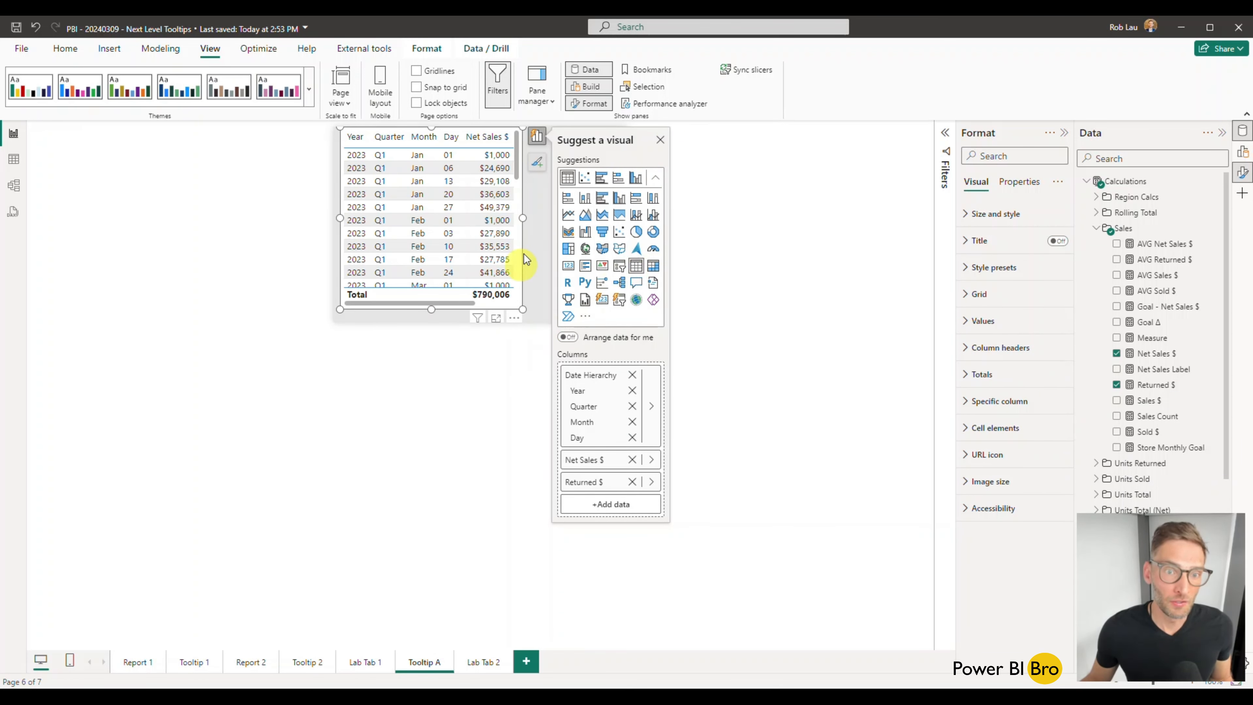
Enlarge the table so it extends to the far side and lower edge of the Tooltip A canvas.
{"action": "left_click", "coordinate": [521, 218]}
{"action": "left_click_drag", "start_coordinate": [593, 217], "coordinate": [634, 219]}
{"action": "left_click_drag", "start_coordinate": [482, 309], "coordinate": [483, 340]}
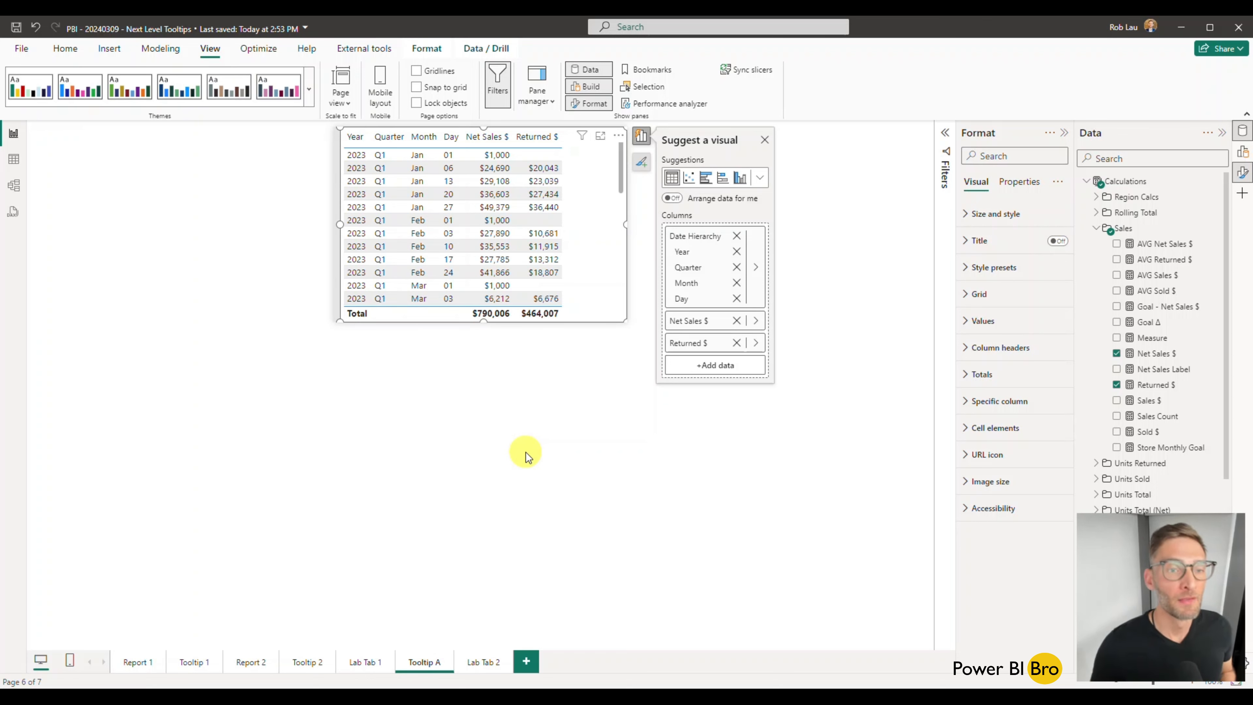
{"action": "left_click", "coordinate": [532, 454]}
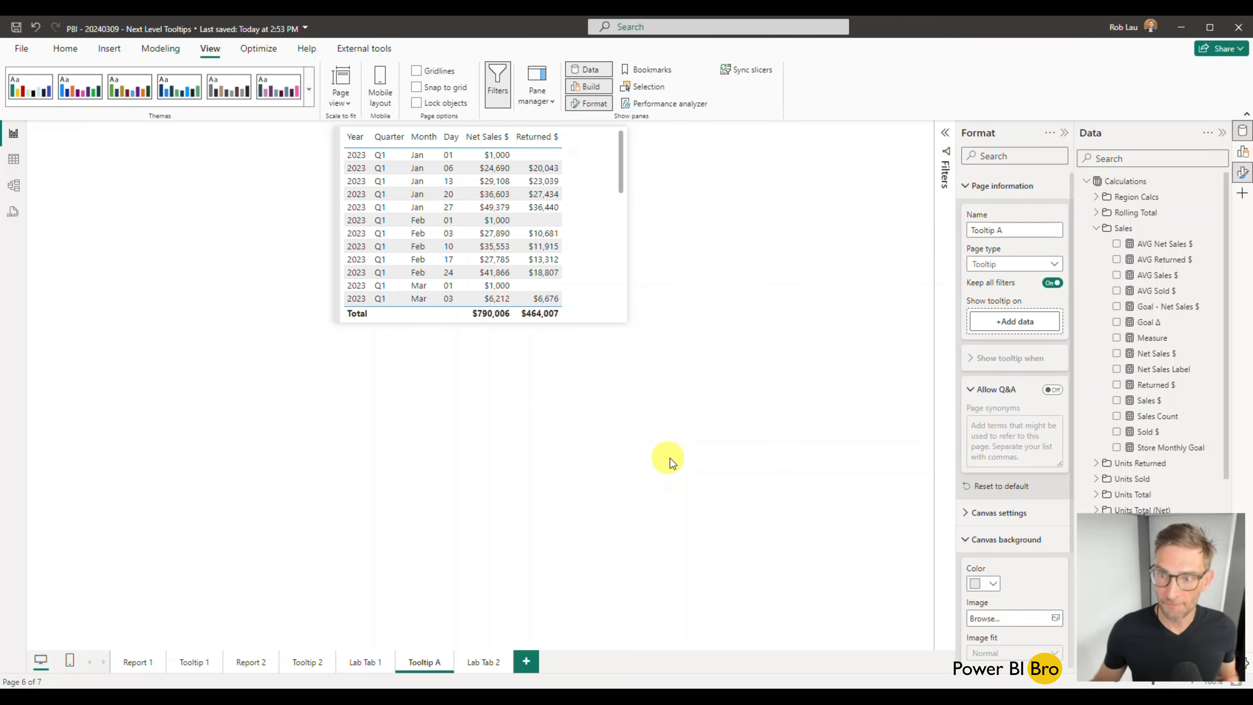
{"action": "left_click", "coordinate": [998, 228]}
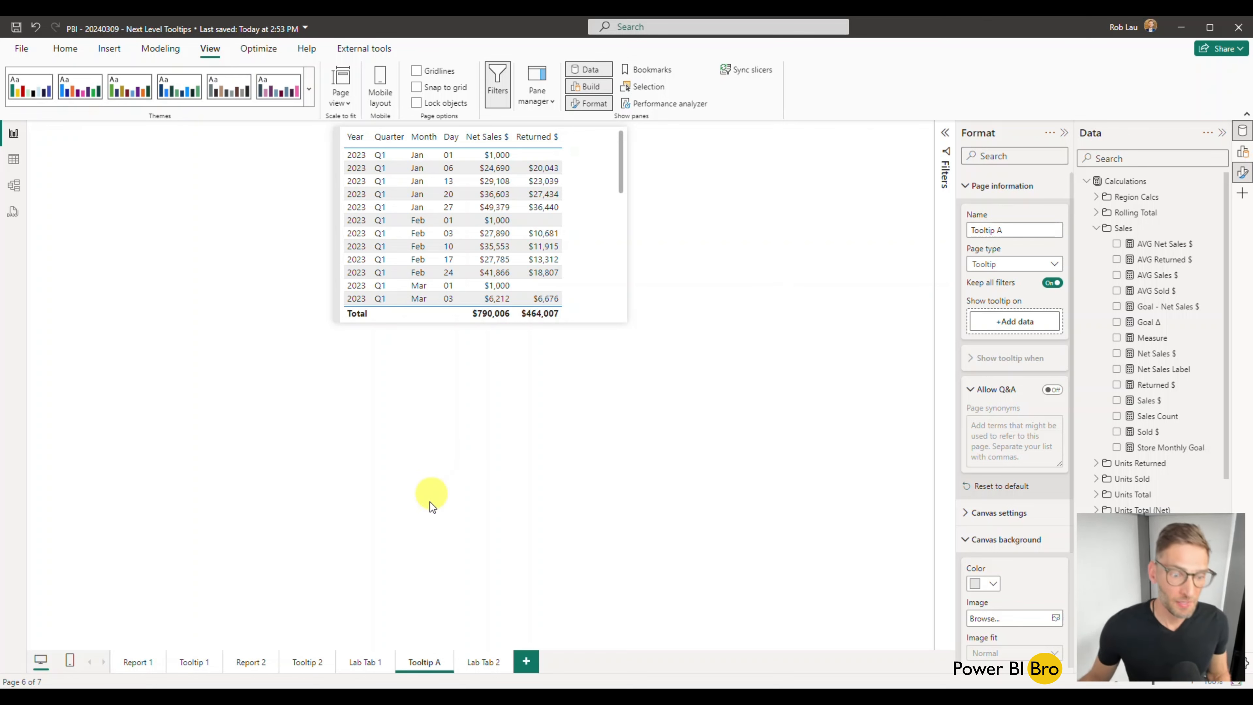
Assign Tooltip A as the report page tooltip of the monthly net sales and returns chart on Lab Tab 1.
{"action": "left_click", "coordinate": [364, 664]}
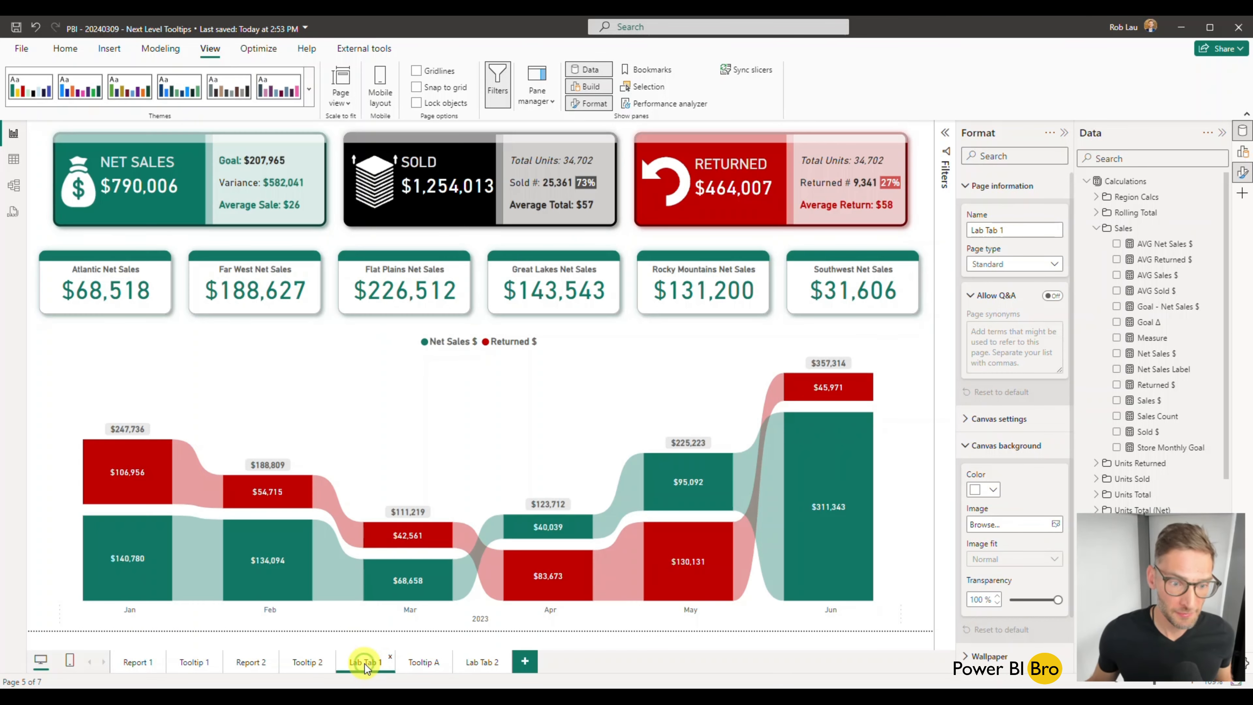
{"action": "left_click", "coordinate": [375, 393]}
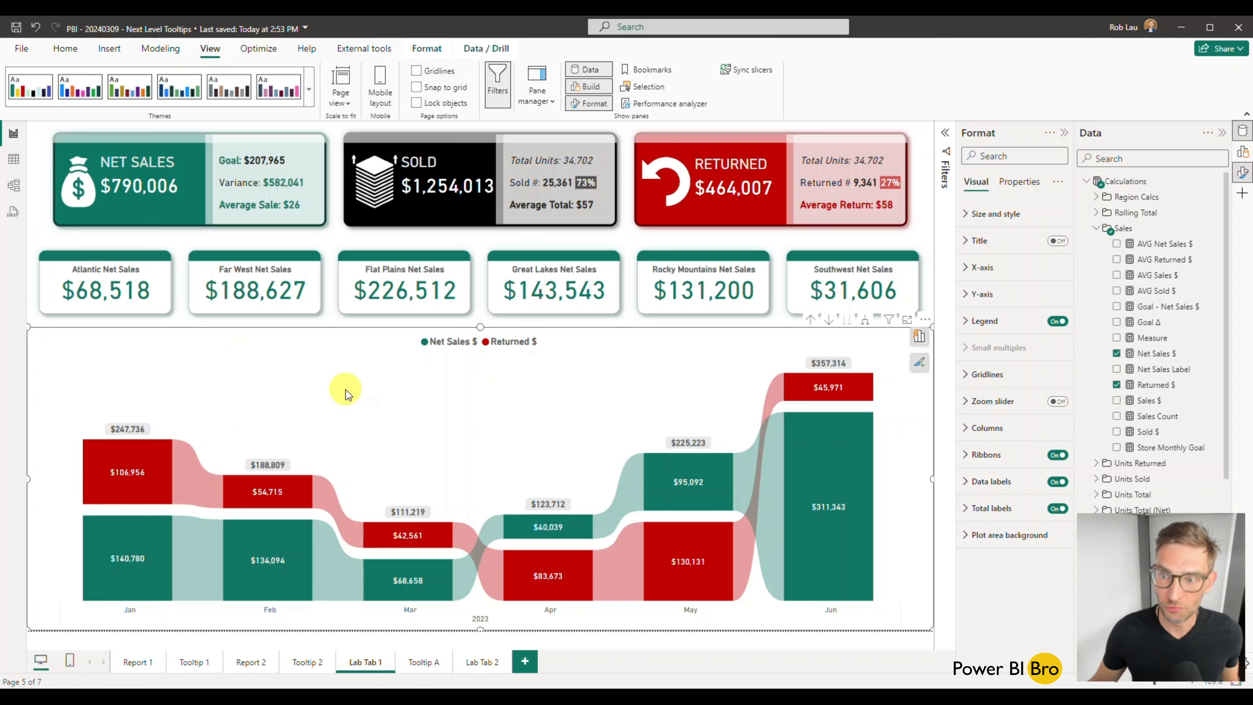
{"action": "left_click", "coordinate": [1016, 188]}
{"action": "left_click", "coordinate": [983, 242]}
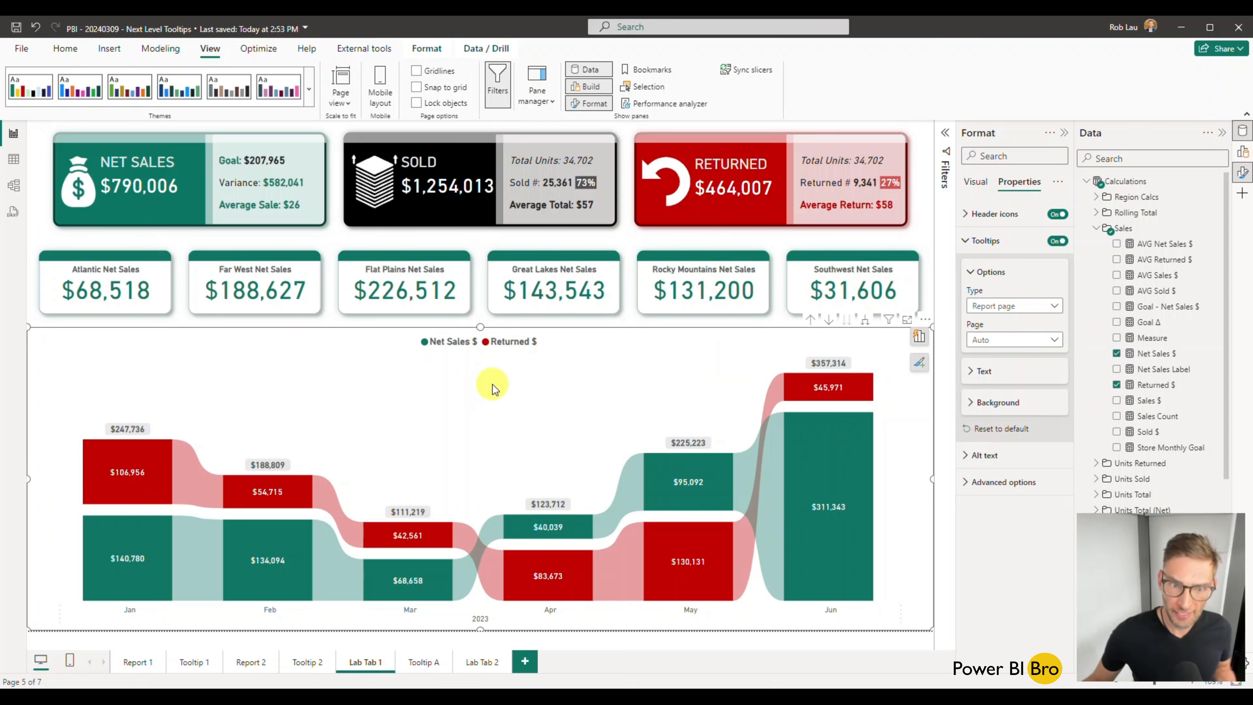
{"action": "left_click", "coordinate": [523, 384]}
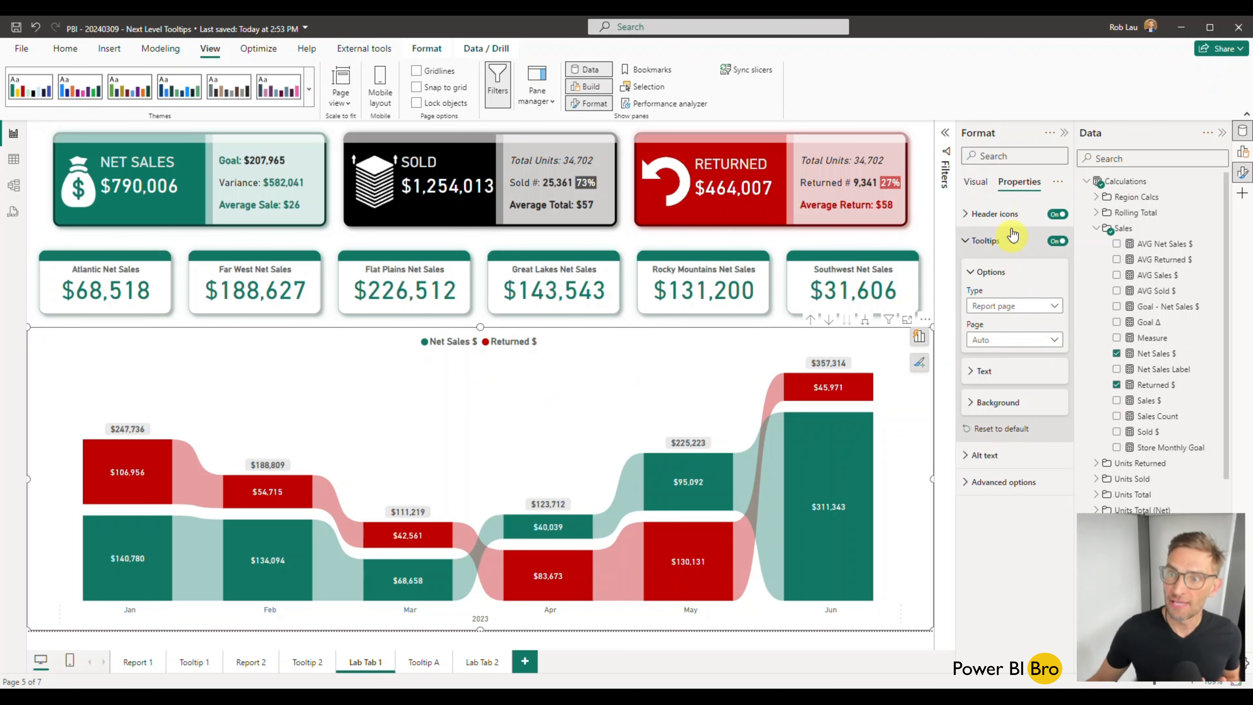
{"action": "left_click", "coordinate": [1014, 340]}
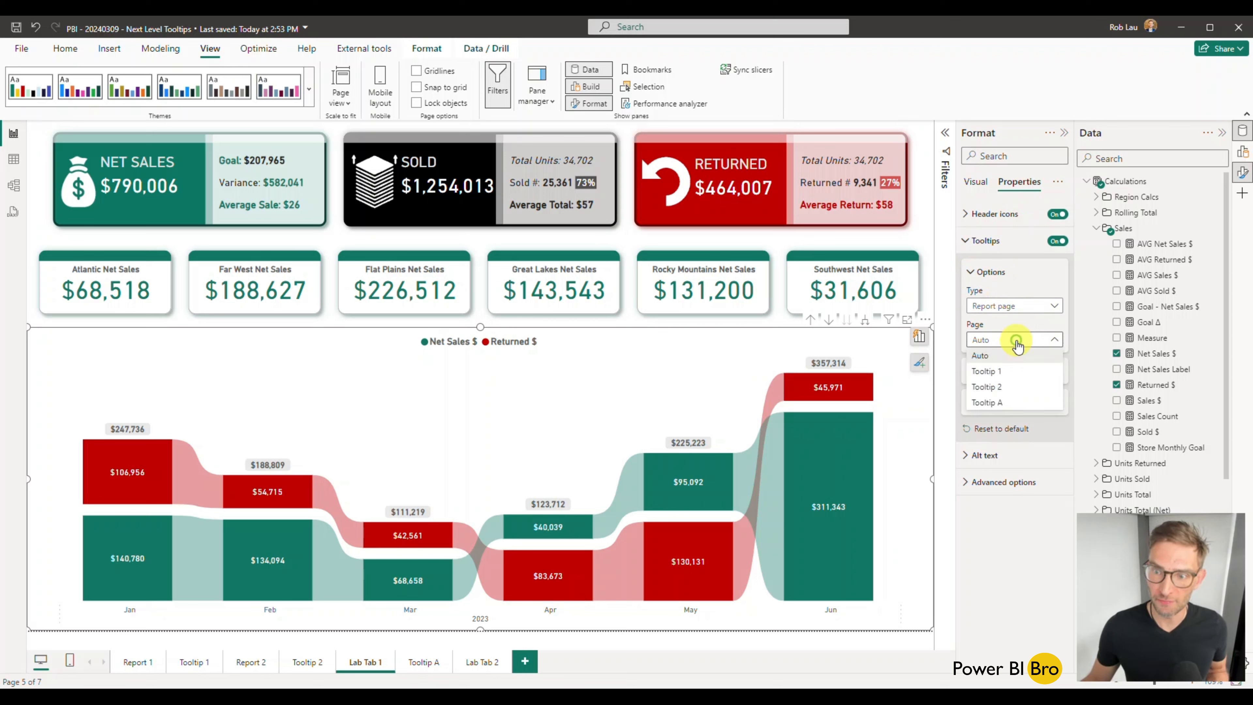
{"action": "left_click", "coordinate": [995, 403]}
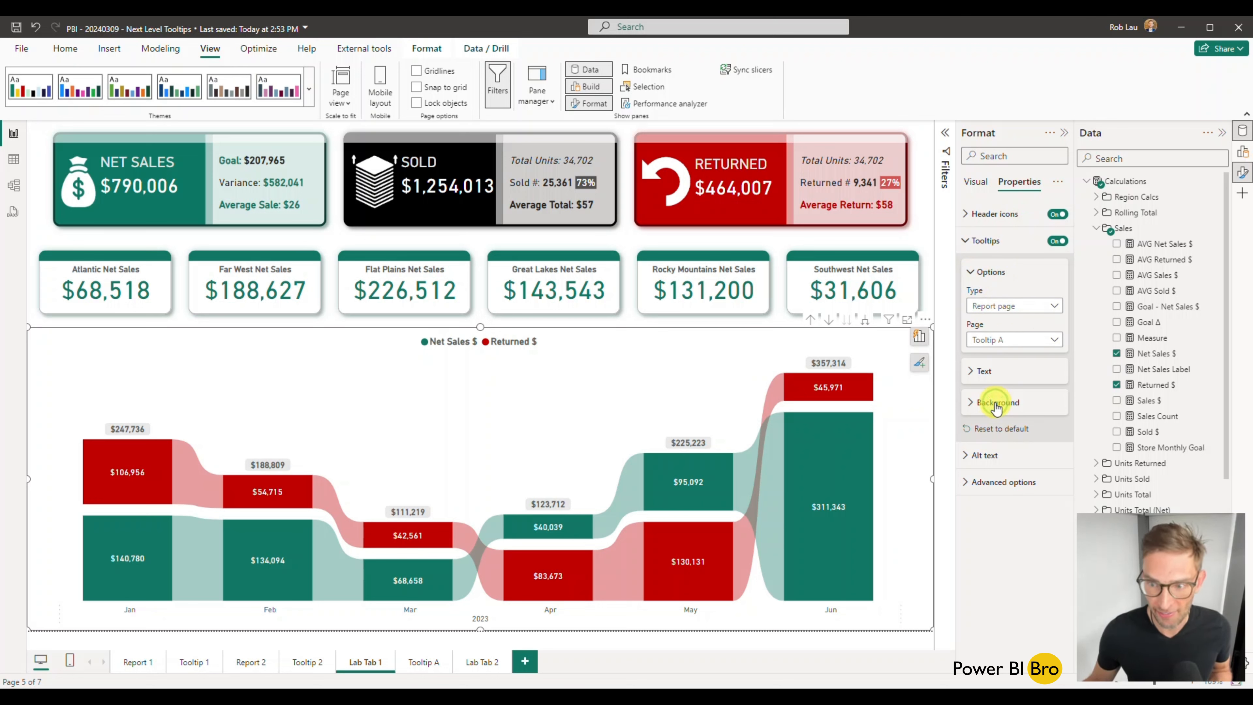
{"action": "left_click", "coordinate": [849, 641]}
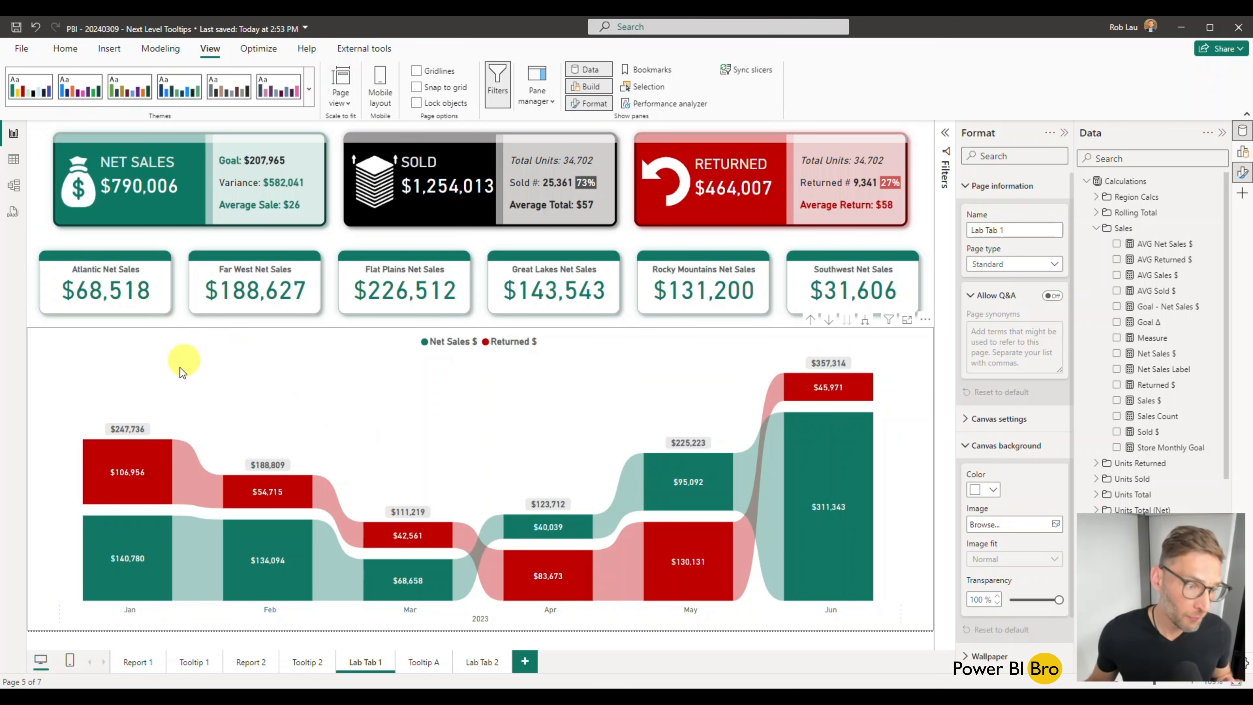
Filter Lab Tab 1 to the Far West and Great Lakes regions and preview the tooltips on the monthly chart.
{"action": "left_click", "coordinate": [278, 278]}
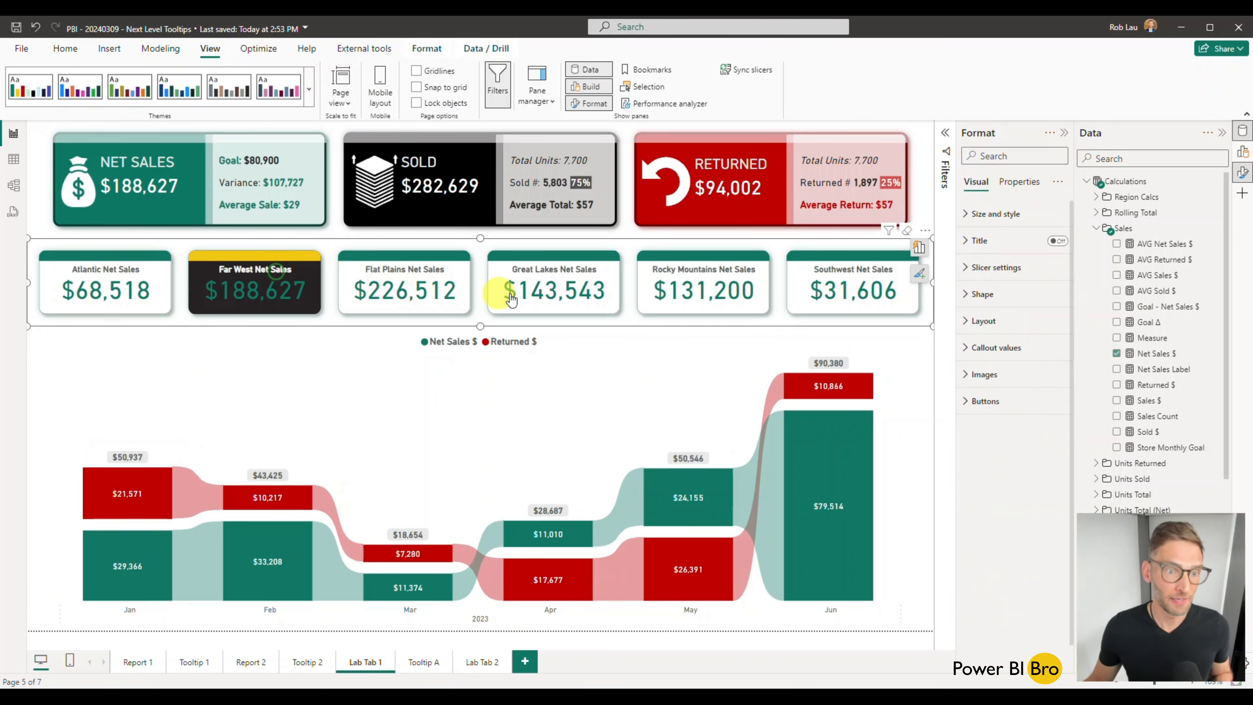
{"action": "left_click", "coordinate": [505, 288], "text": "ctrl"}
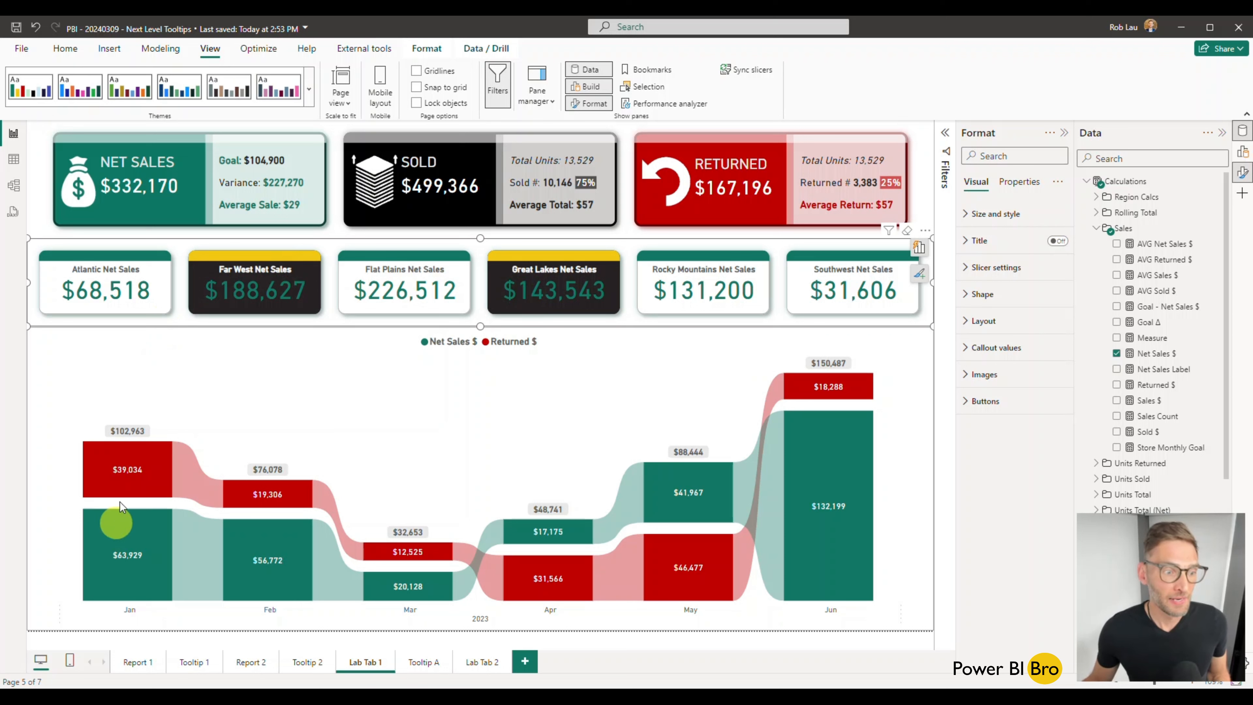
{"action": "mouse_move", "coordinate": [153, 535]}
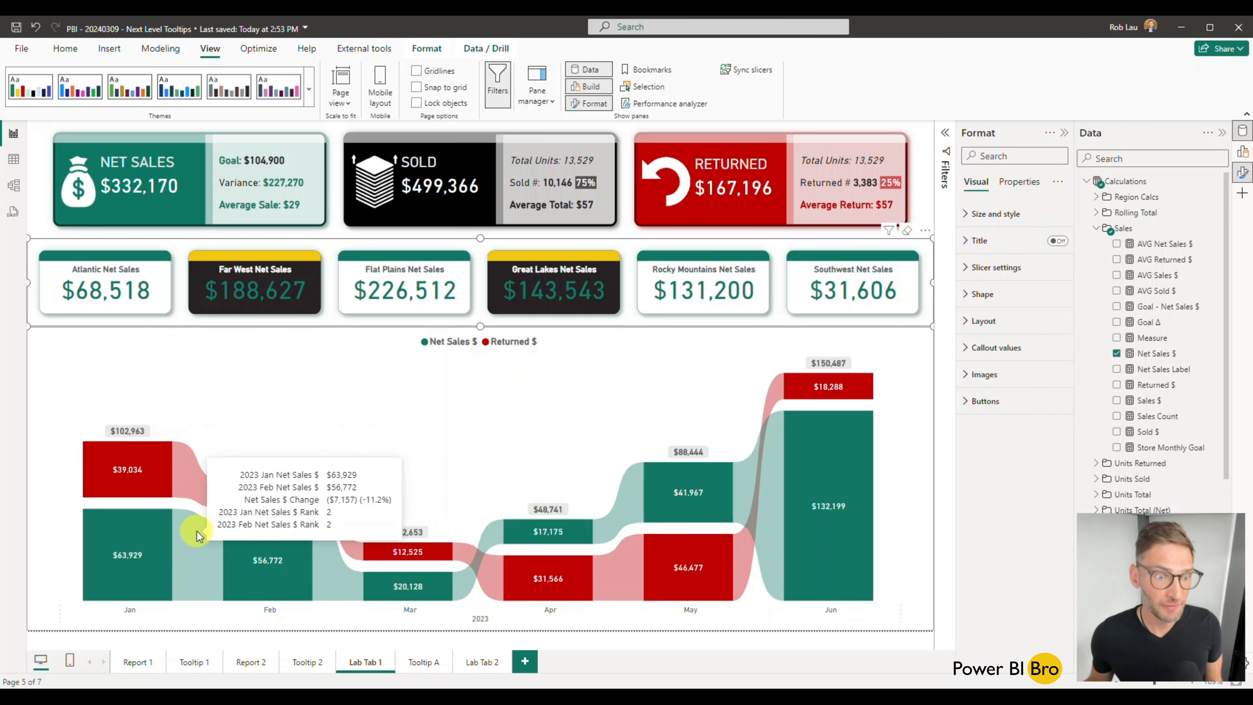
{"action": "mouse_move", "coordinate": [387, 592]}
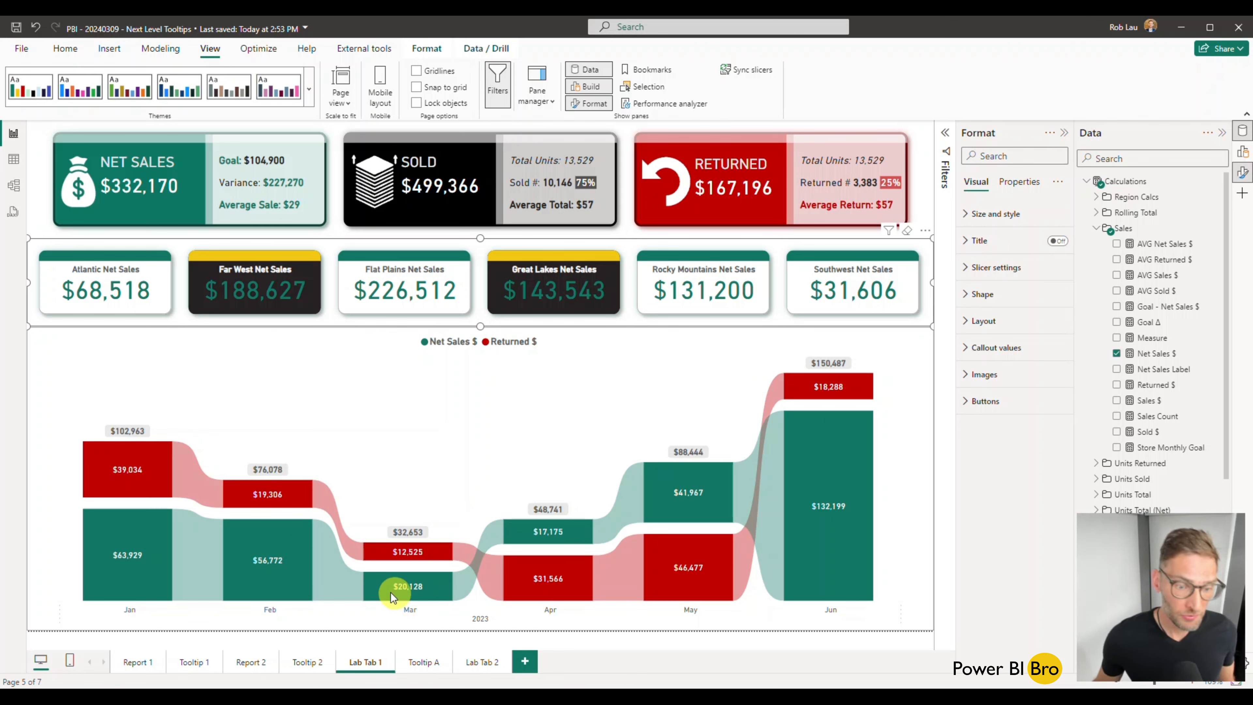
Convert the Tooltip A table to a stacked column chart and remove Quarter from its X-axis.
{"action": "left_click", "coordinate": [413, 666]}
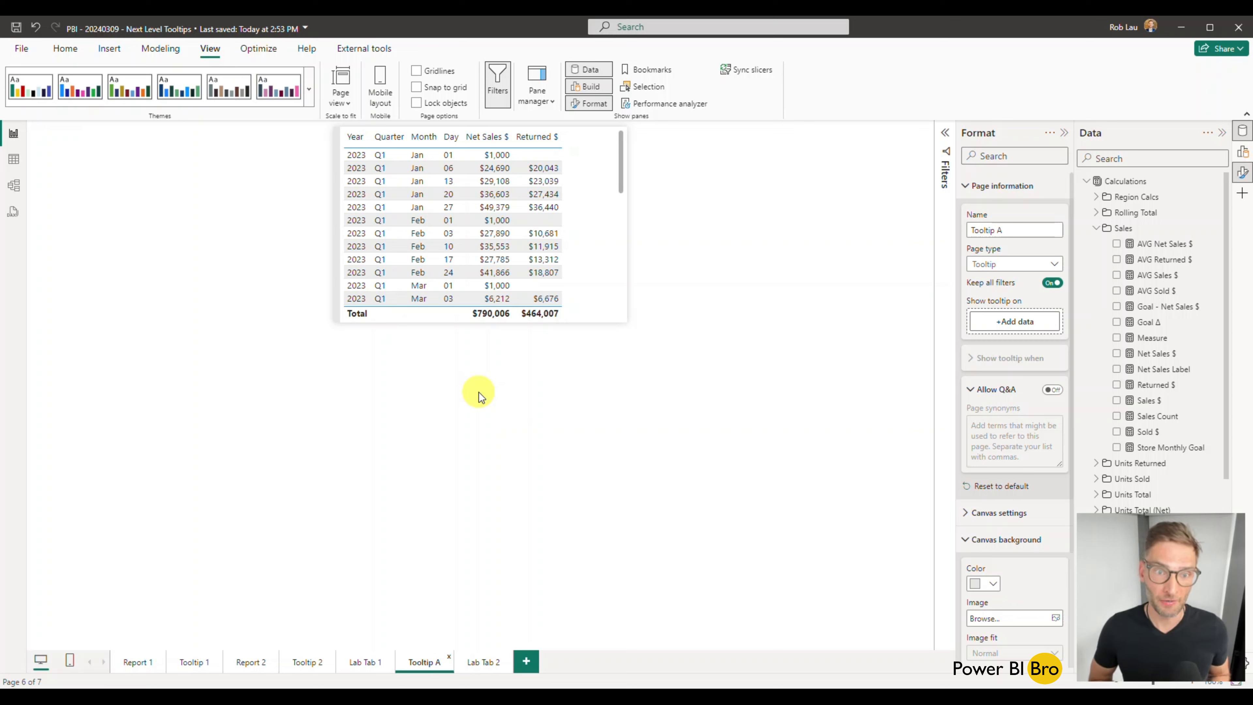
{"action": "left_click", "coordinate": [592, 219]}
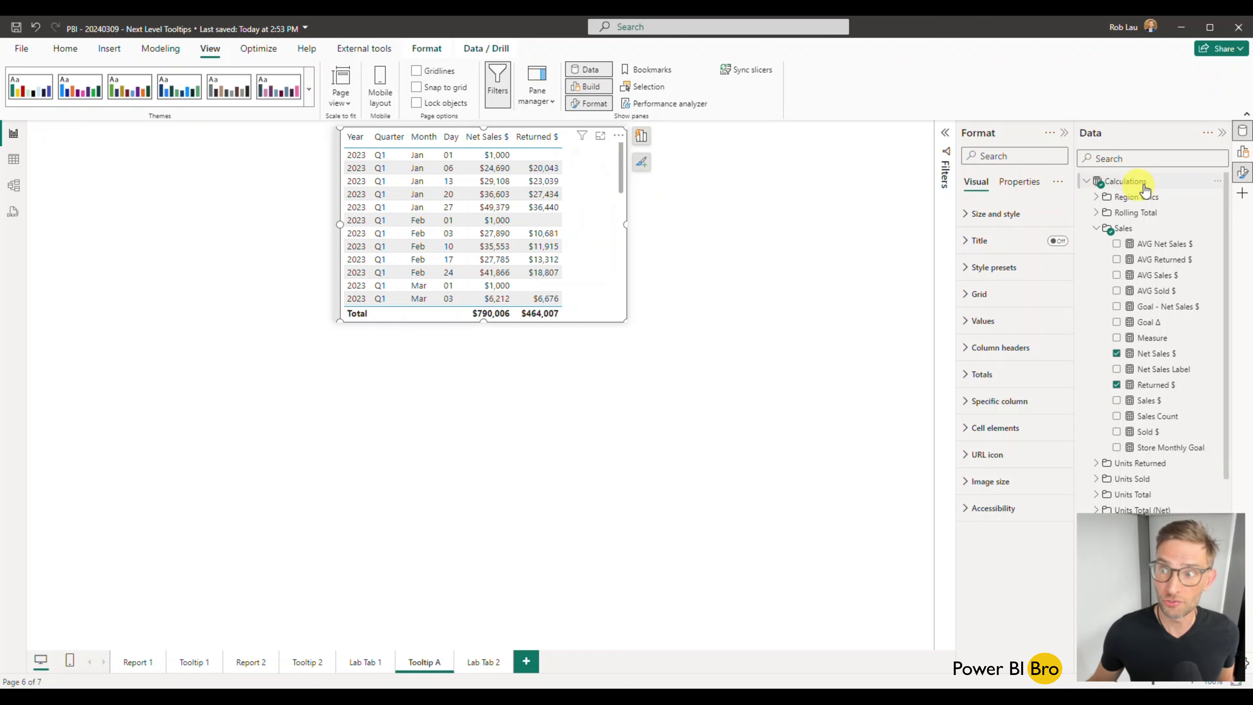
{"action": "left_click", "coordinate": [1243, 151]}
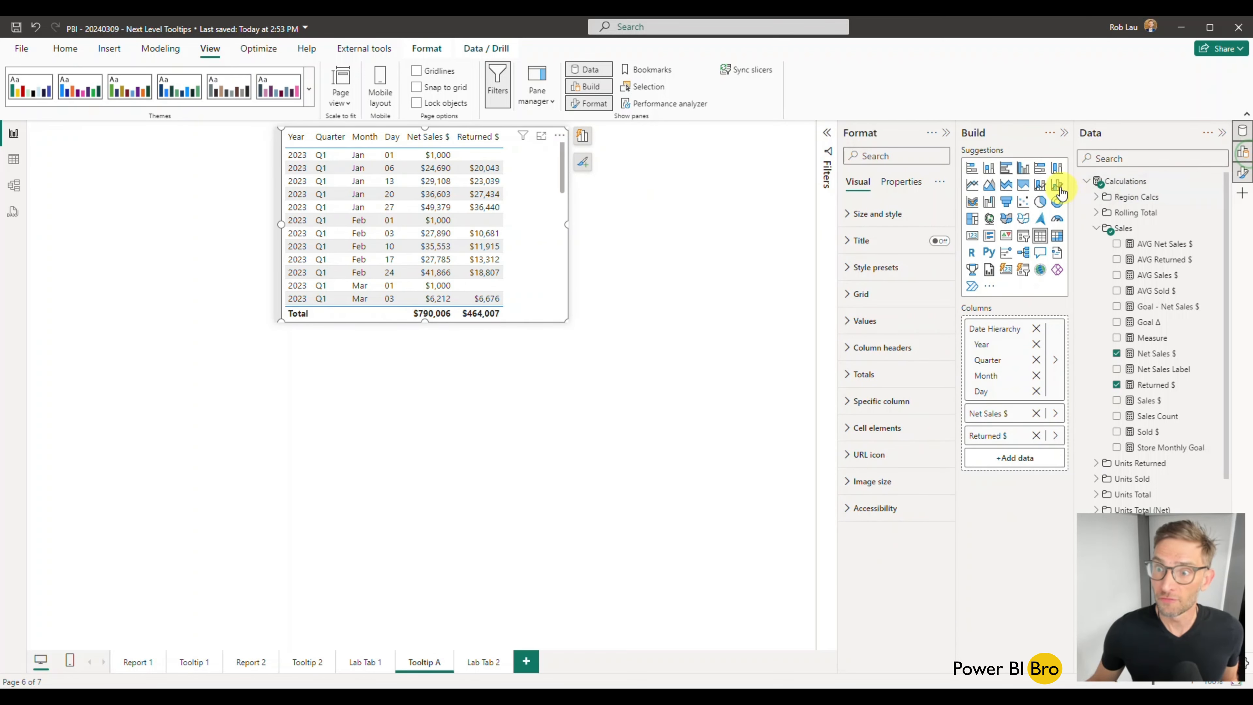
{"action": "left_click", "coordinate": [990, 169]}
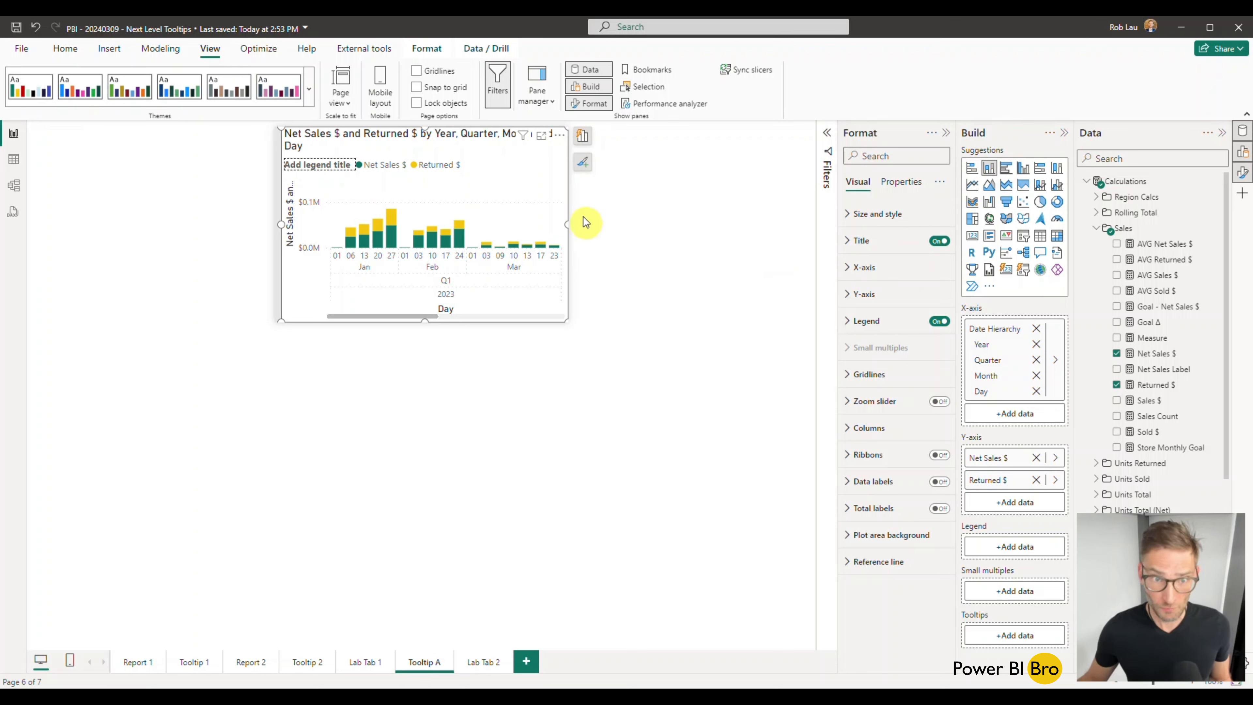
{"action": "left_click", "coordinate": [583, 135]}
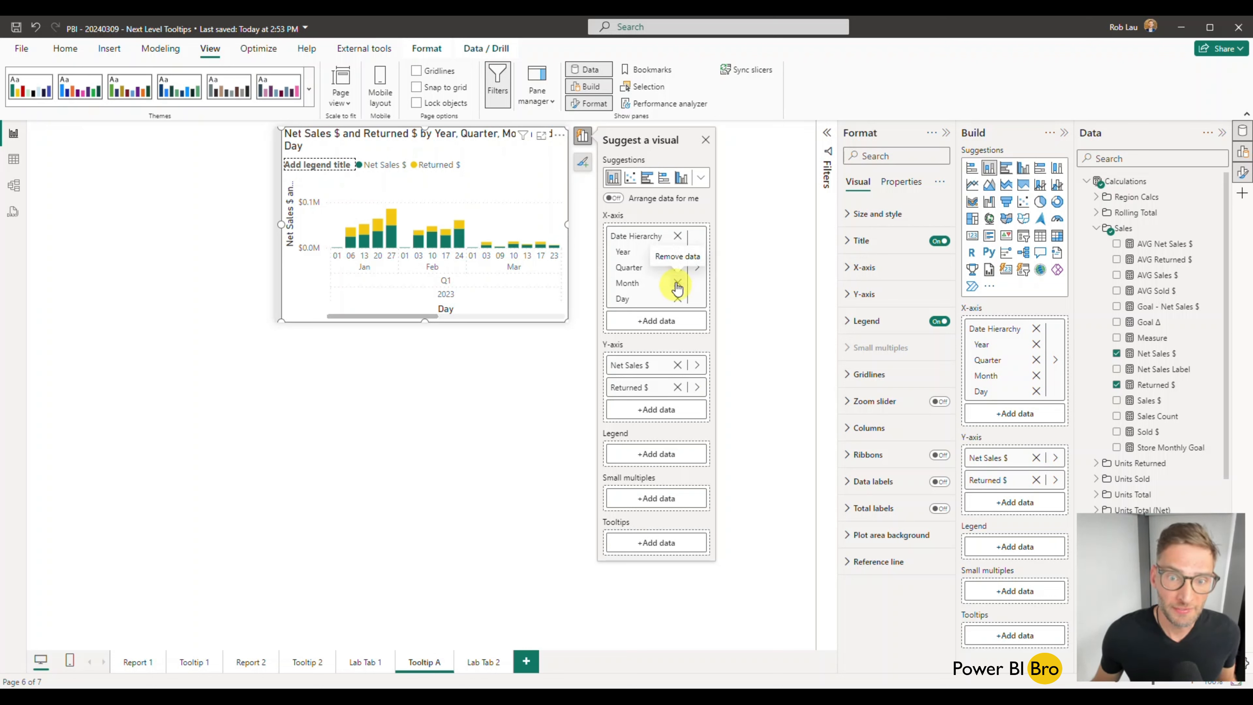
{"action": "left_click", "coordinate": [678, 268]}
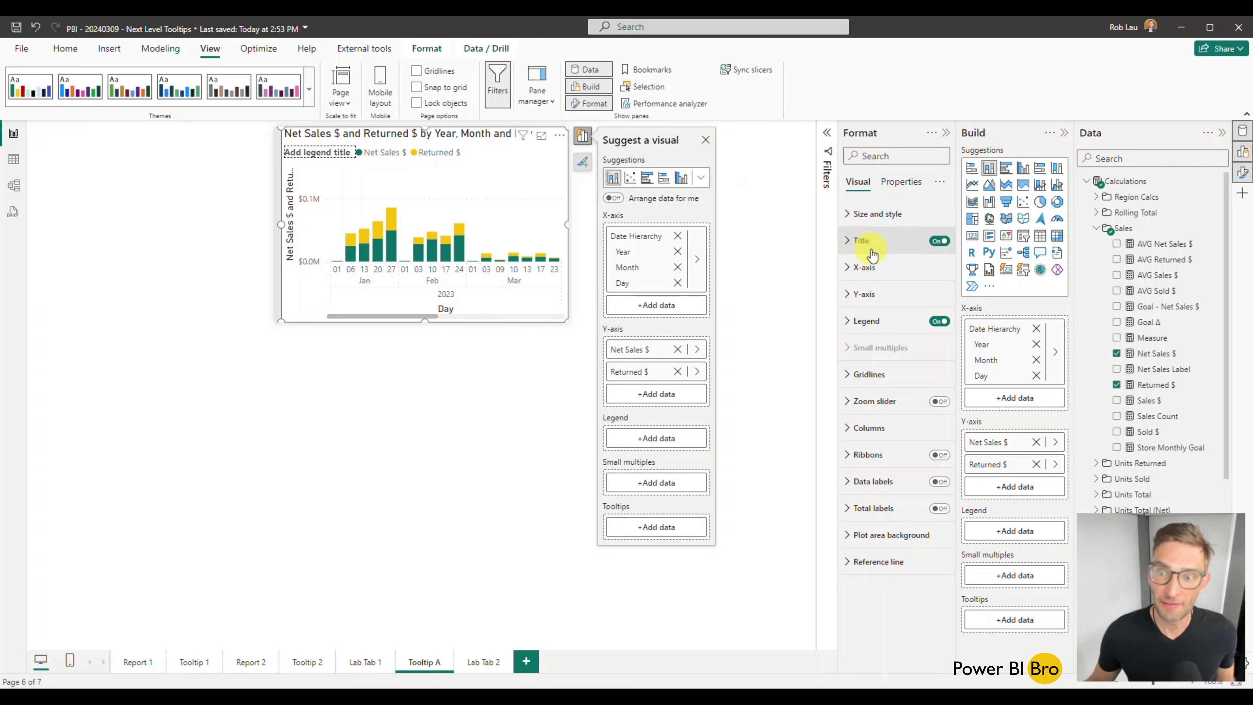
Turn off the column chart's title and its Y-axis title and values.
{"action": "left_click", "coordinate": [939, 241]}
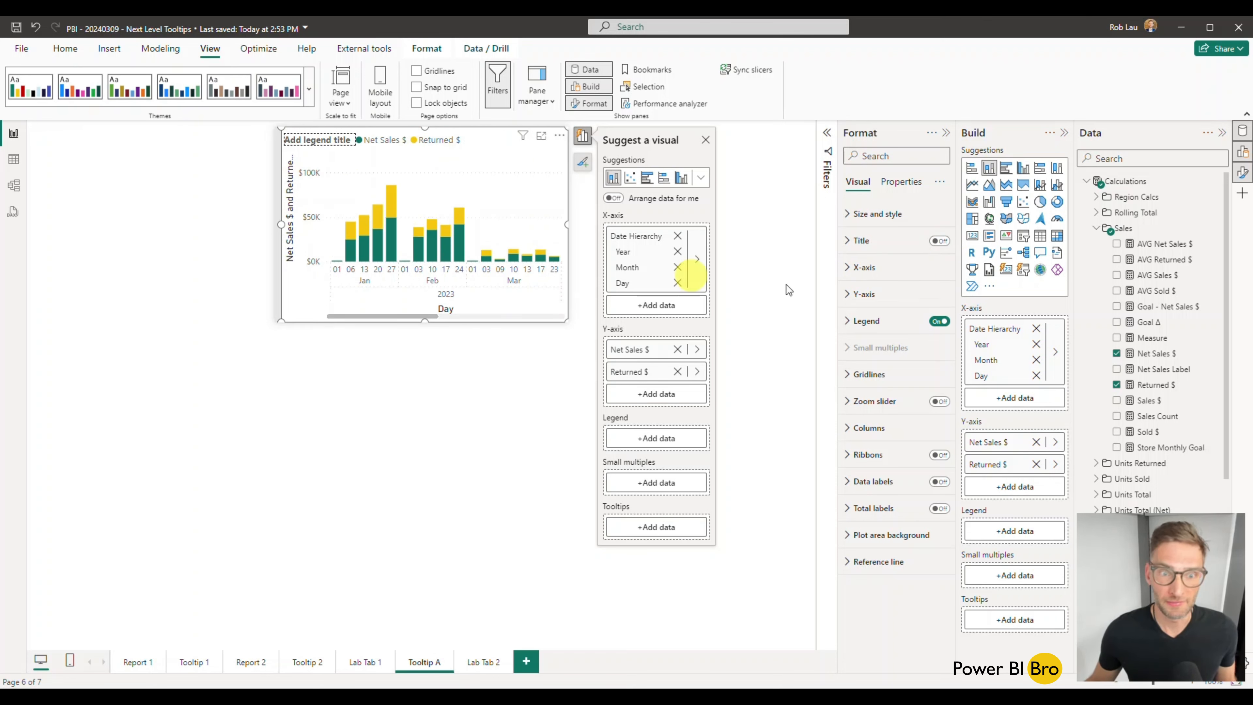
{"action": "left_click", "coordinate": [847, 296]}
{"action": "left_click", "coordinate": [933, 493]}
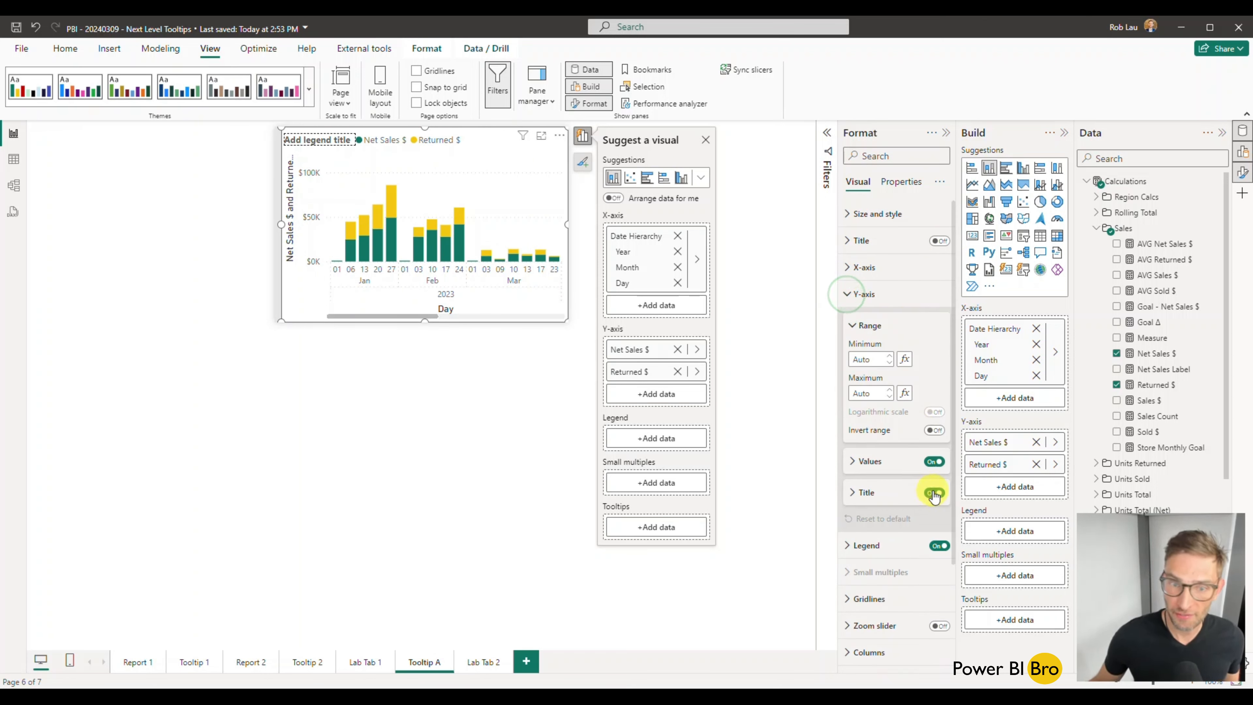
{"action": "left_click", "coordinate": [935, 463]}
{"action": "scroll", "coordinate": [908, 464], "scroll_direction": "down", "scroll_amount": 1}
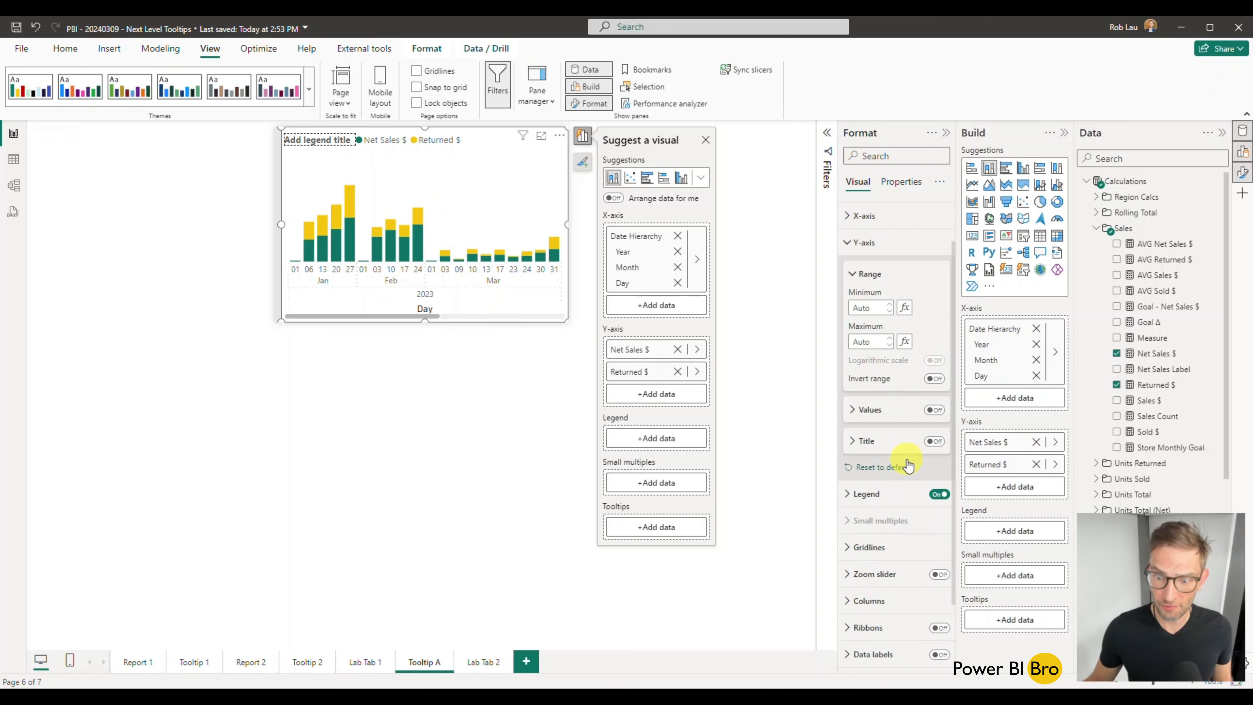
Turn off the chart's X-axis title and set the X-axis values to DIN font, size 8.
{"action": "scroll", "coordinate": [861, 286], "scroll_direction": "up", "scroll_amount": 3}
{"action": "left_click", "coordinate": [859, 269]}
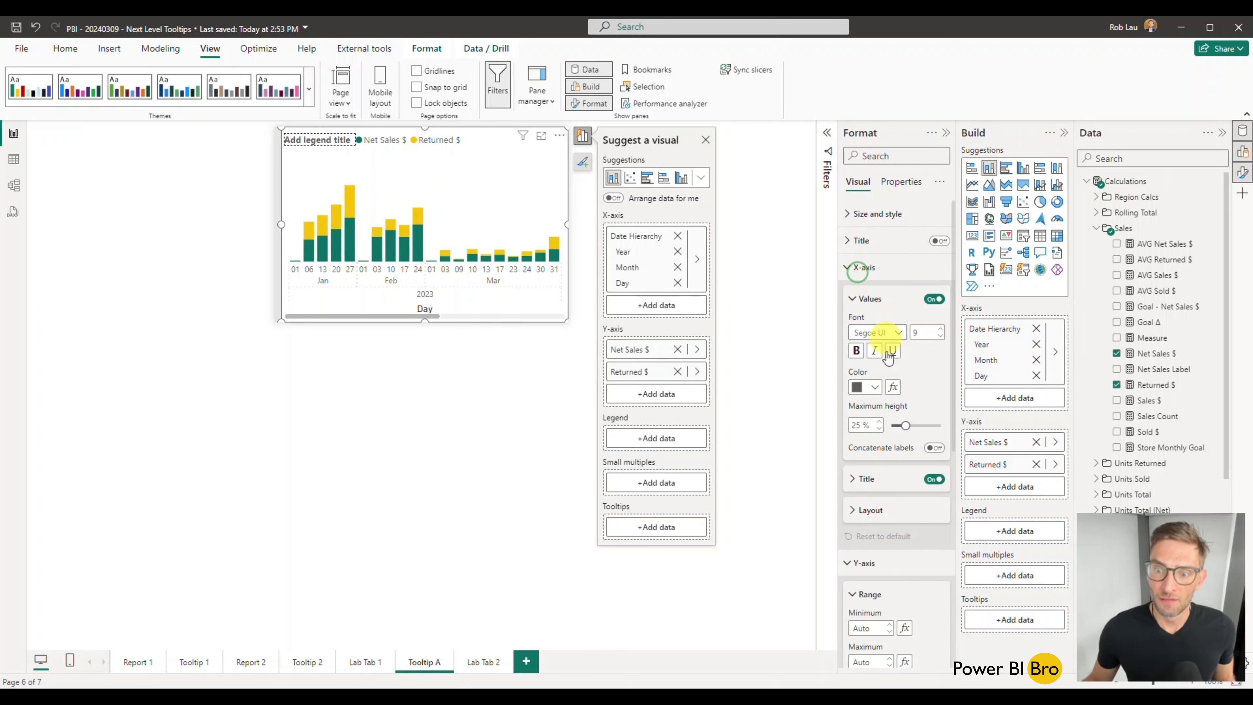
{"action": "left_click", "coordinate": [933, 479]}
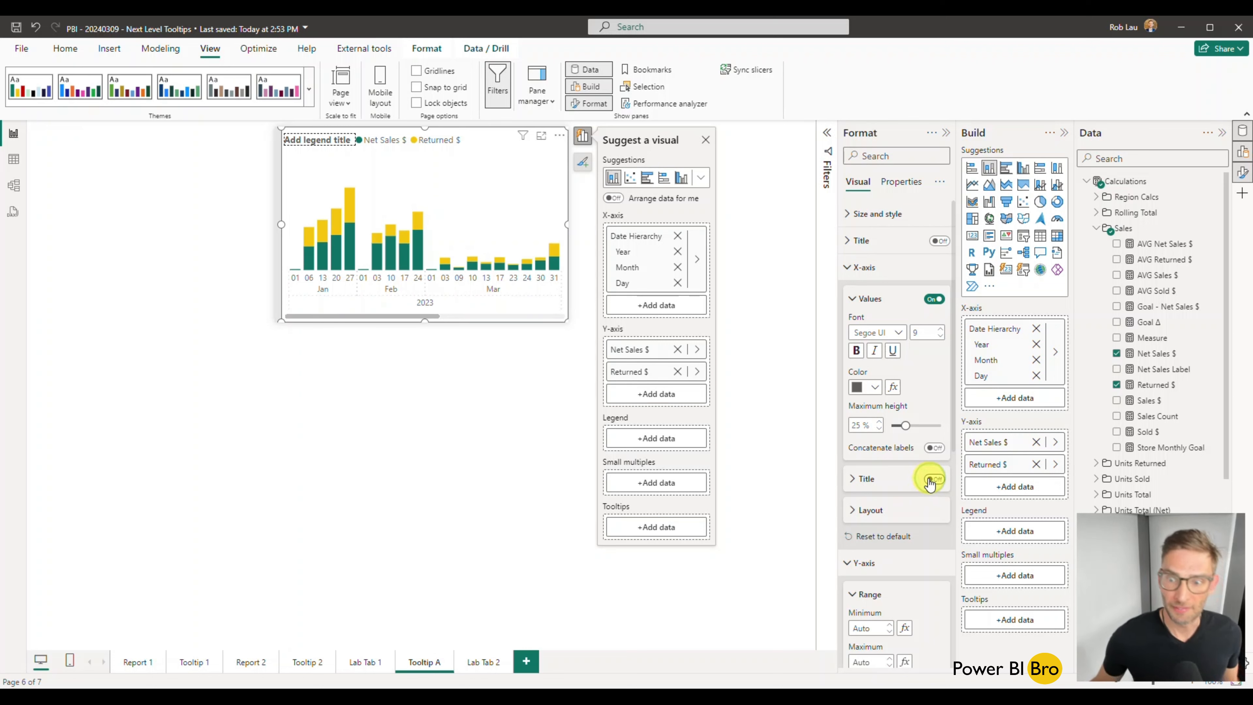
{"action": "left_click", "coordinate": [941, 337]}
{"action": "left_click", "coordinate": [899, 333]}
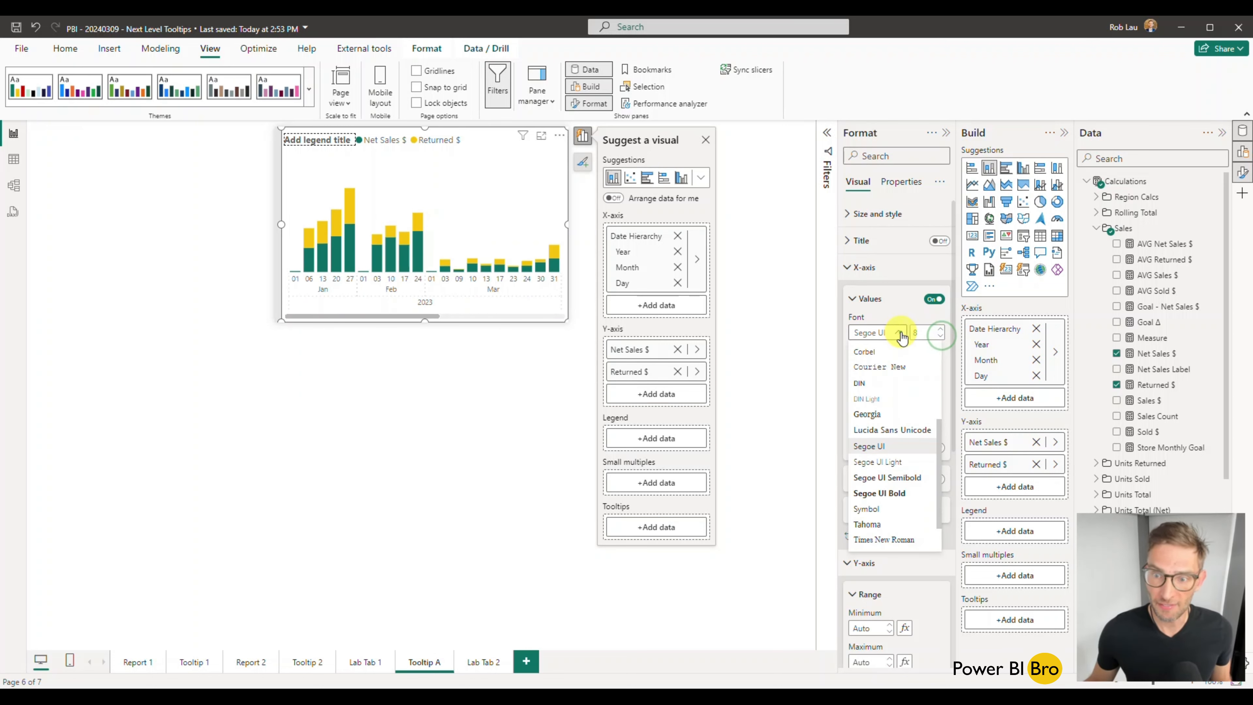
{"action": "left_click", "coordinate": [861, 384]}
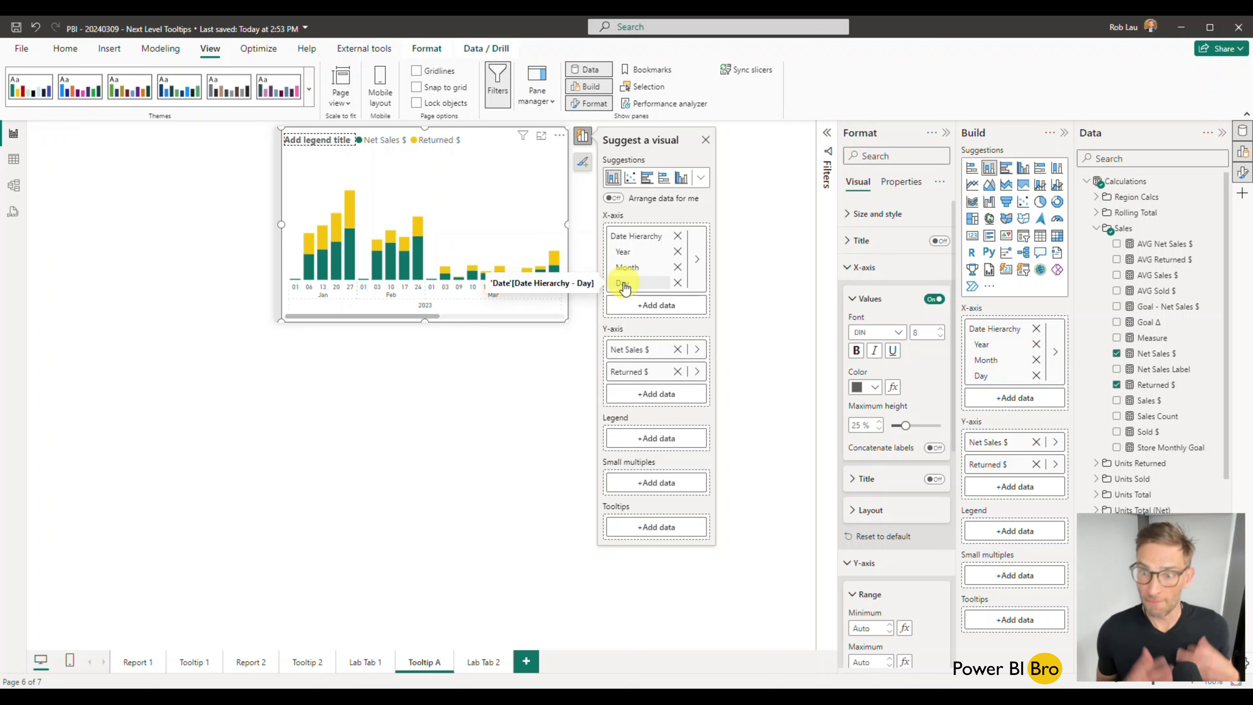
Set the chart's legend position to Top center.
{"action": "scroll", "coordinate": [883, 434], "scroll_direction": "down", "scroll_amount": 3}
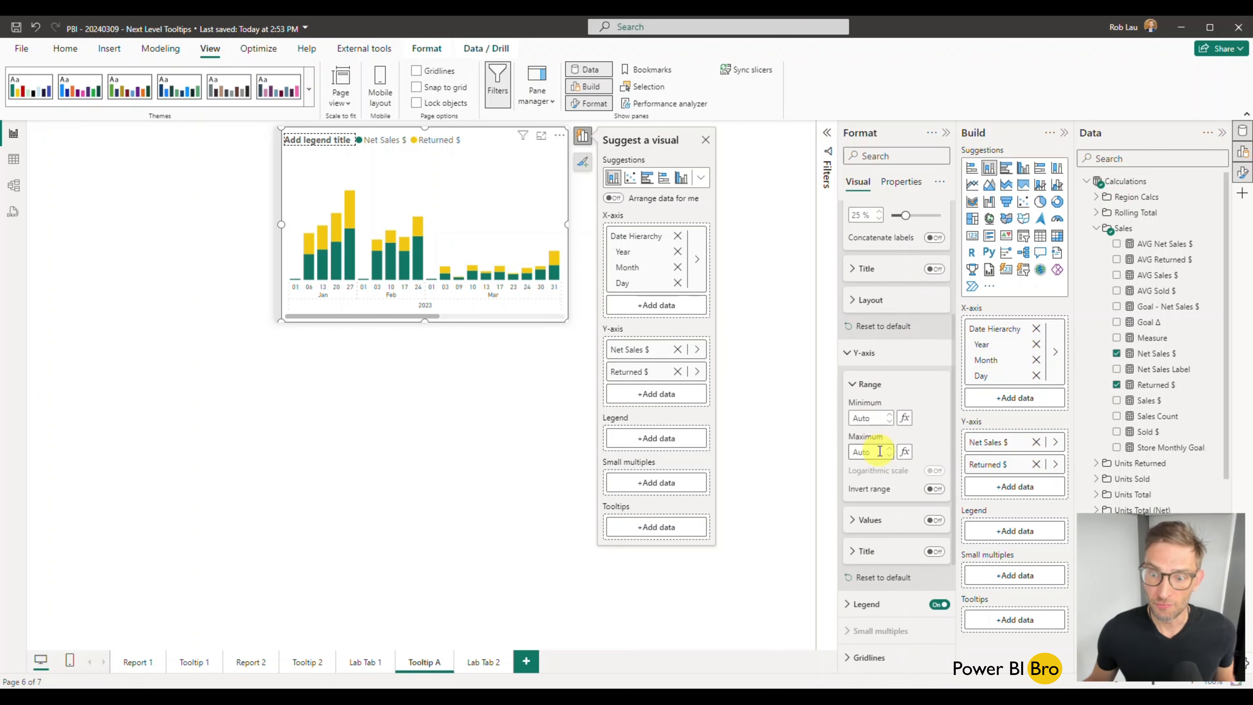
{"action": "scroll", "coordinate": [878, 390], "scroll_direction": "up", "scroll_amount": 4}
{"action": "left_click", "coordinate": [851, 267]}
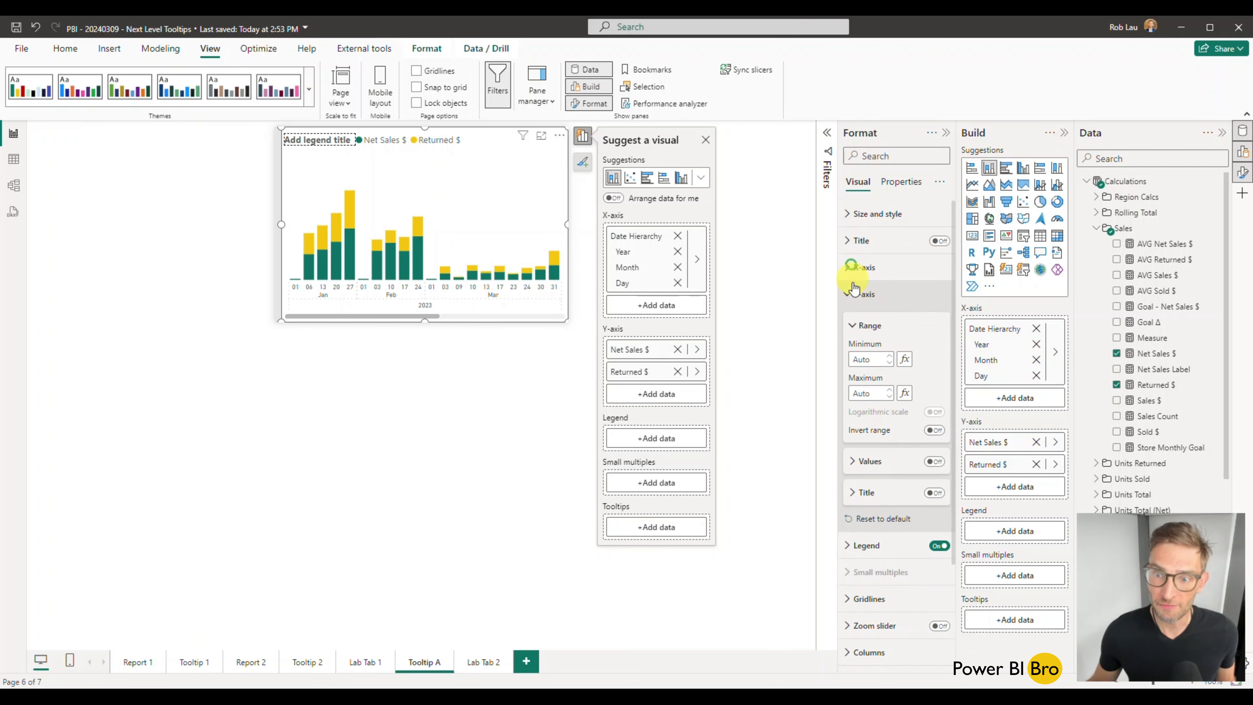
{"action": "left_click", "coordinate": [850, 299]}
{"action": "left_click", "coordinate": [850, 321]}
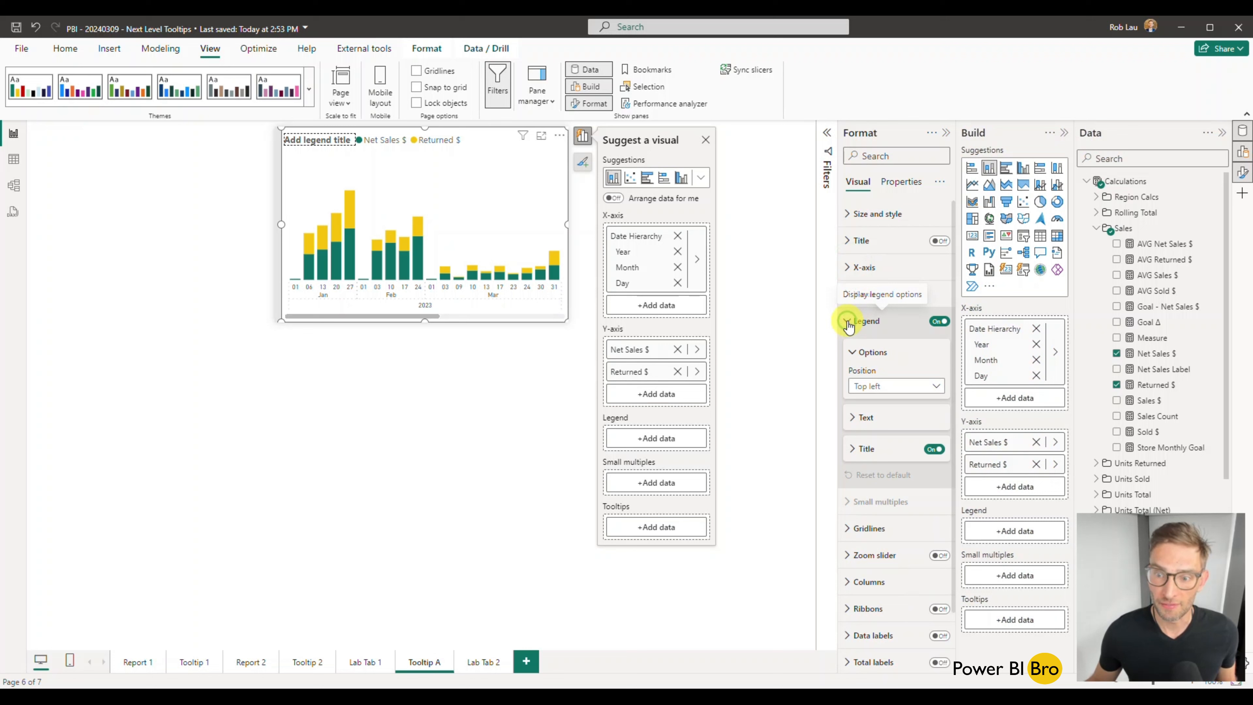
{"action": "left_click", "coordinate": [891, 386]}
{"action": "left_click", "coordinate": [883, 417]}
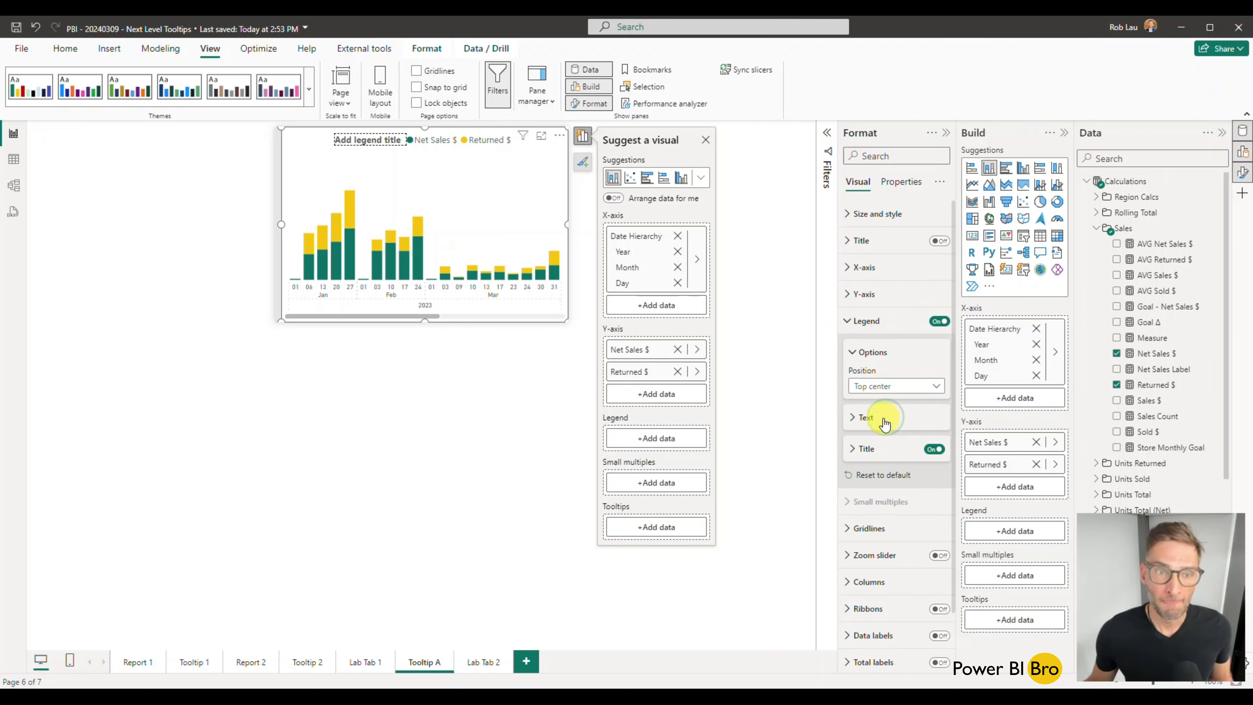
Set the legend text to DIN font, size 8, and turn off the legend title.
{"action": "left_click", "coordinate": [889, 418]}
{"action": "left_click", "coordinate": [898, 450]}
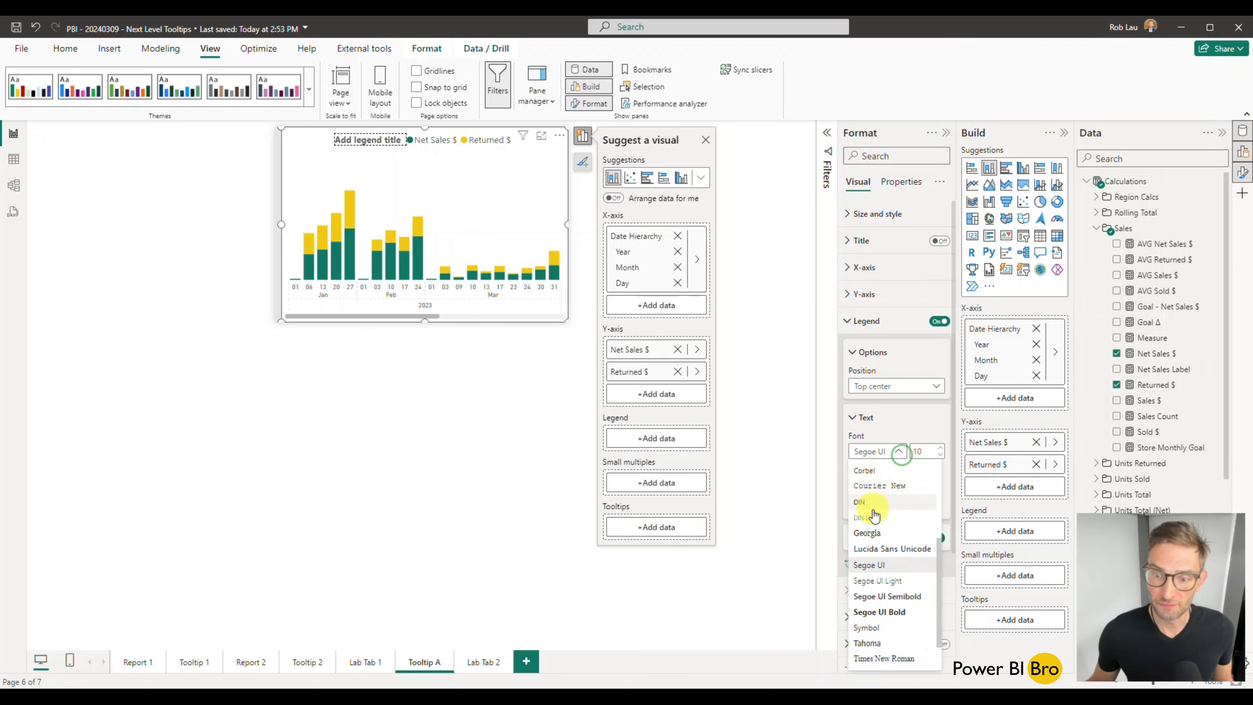
{"action": "left_click", "coordinate": [900, 451]}
{"action": "left_click", "coordinate": [940, 455]}
{"action": "left_click", "coordinate": [941, 454]}
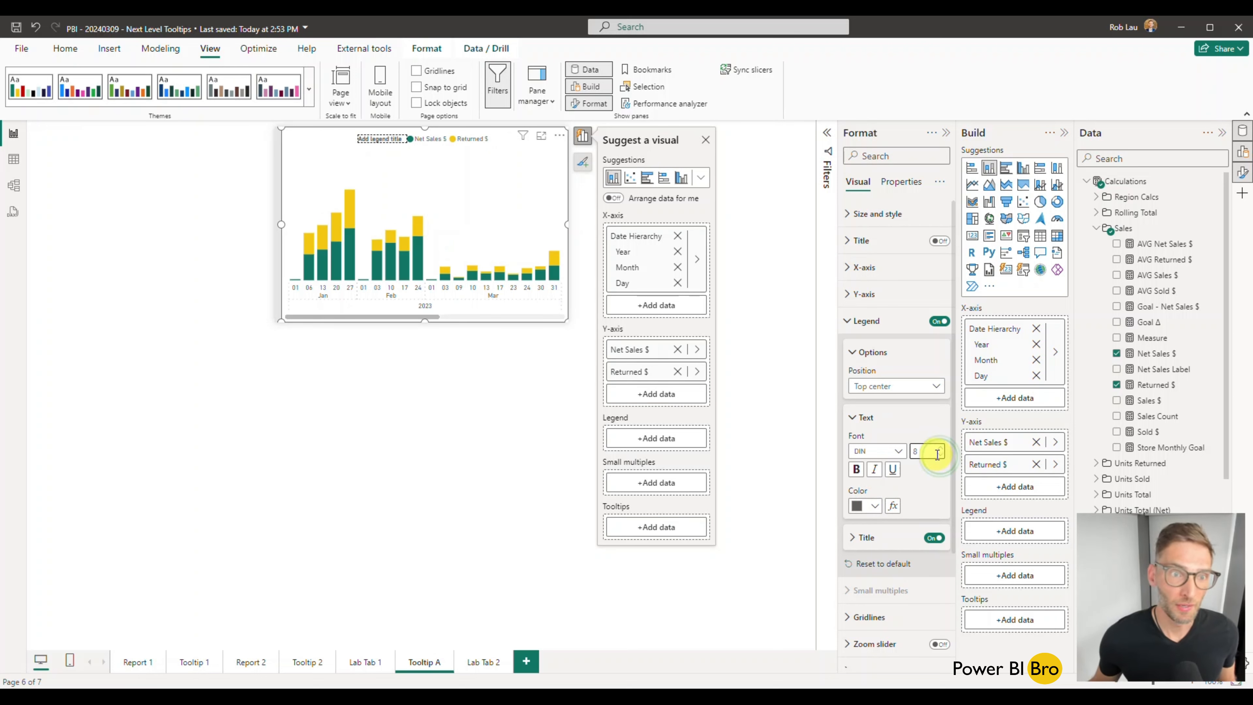
{"action": "left_click", "coordinate": [932, 539]}
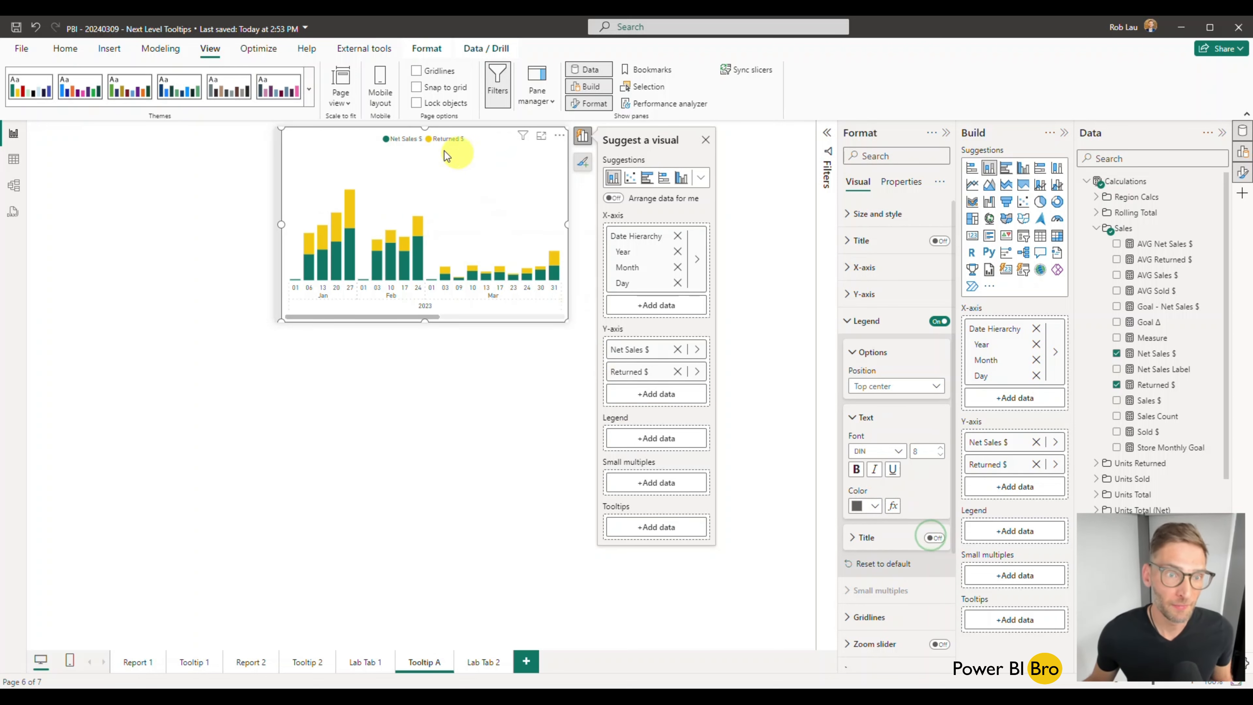
Change the Returned $ series columns to the red theme color.
{"action": "scroll", "coordinate": [903, 440], "scroll_direction": "down", "scroll_amount": 3}
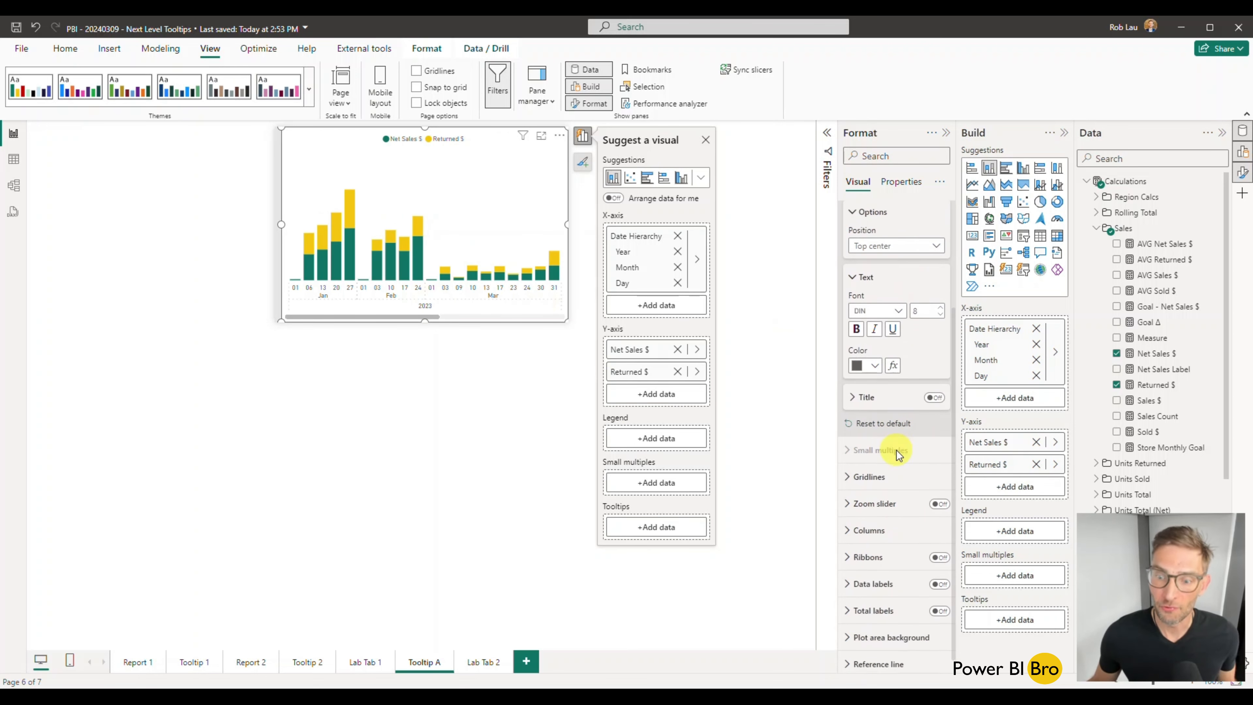
{"action": "left_click", "coordinate": [880, 530]}
{"action": "scroll", "coordinate": [894, 515], "scroll_direction": "down", "scroll_amount": 3}
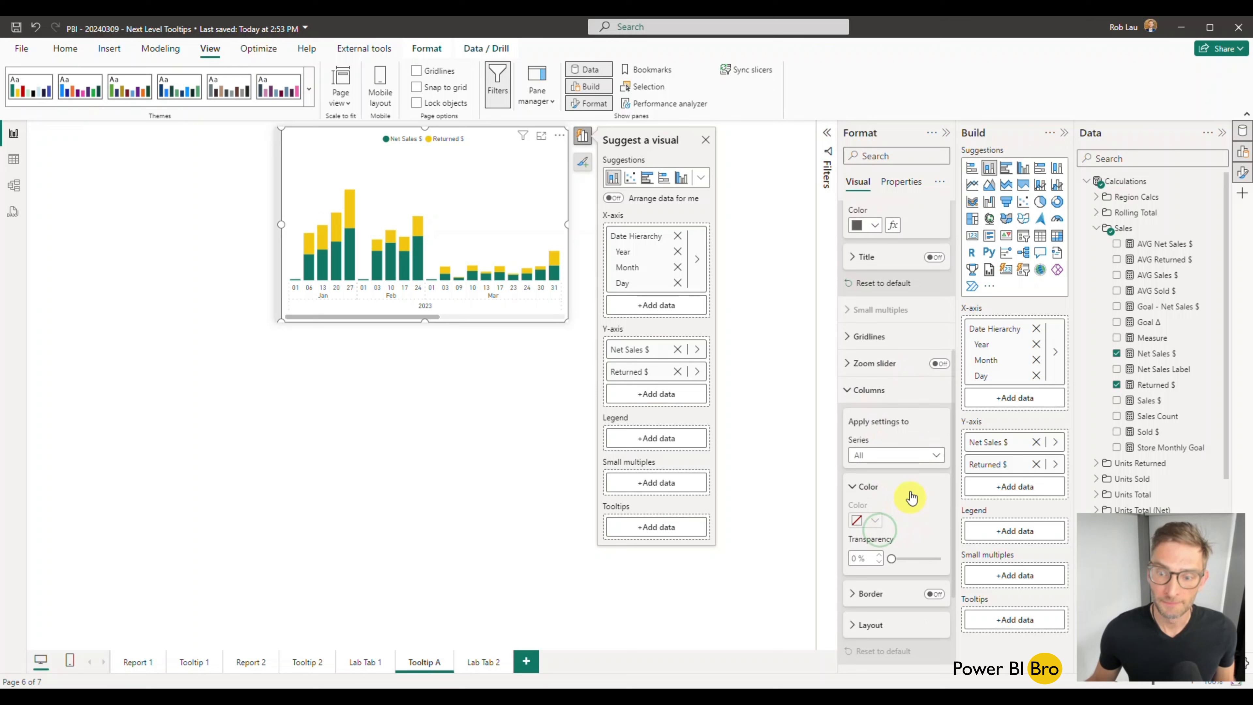
{"action": "left_click", "coordinate": [898, 457]}
{"action": "left_click", "coordinate": [889, 486]}
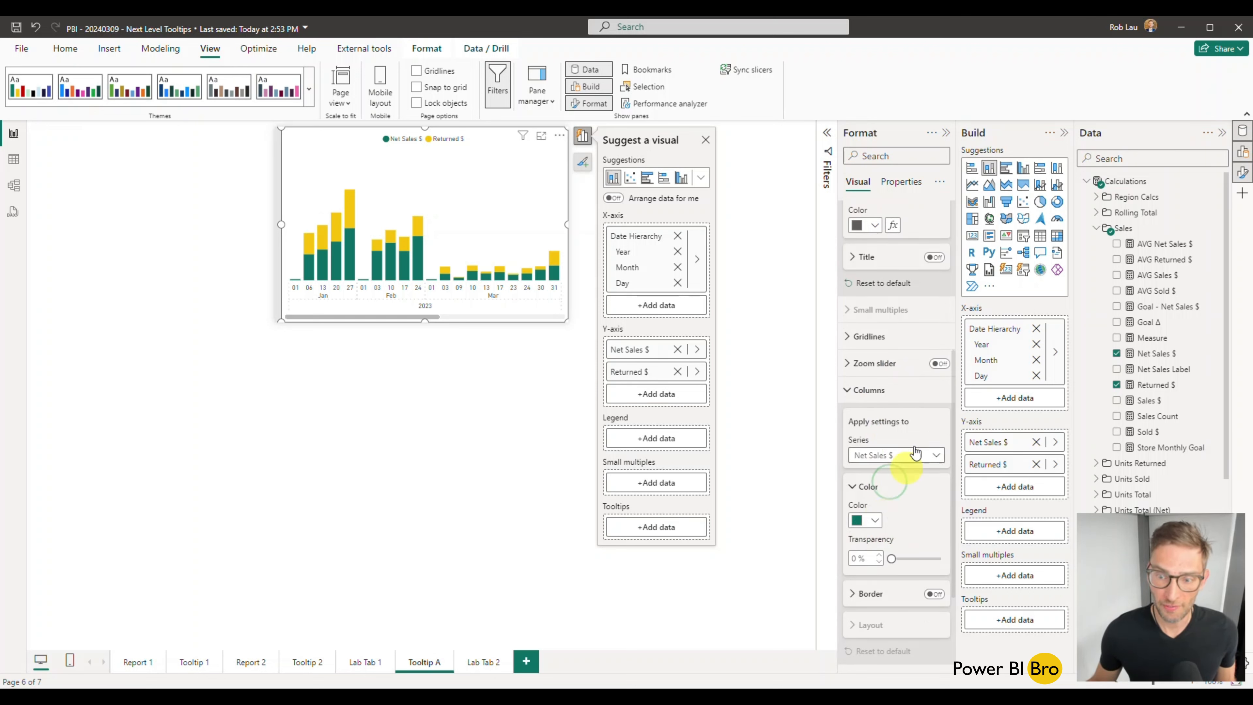
{"action": "left_click", "coordinate": [894, 457]}
{"action": "left_click", "coordinate": [883, 502]}
{"action": "left_click", "coordinate": [876, 520]}
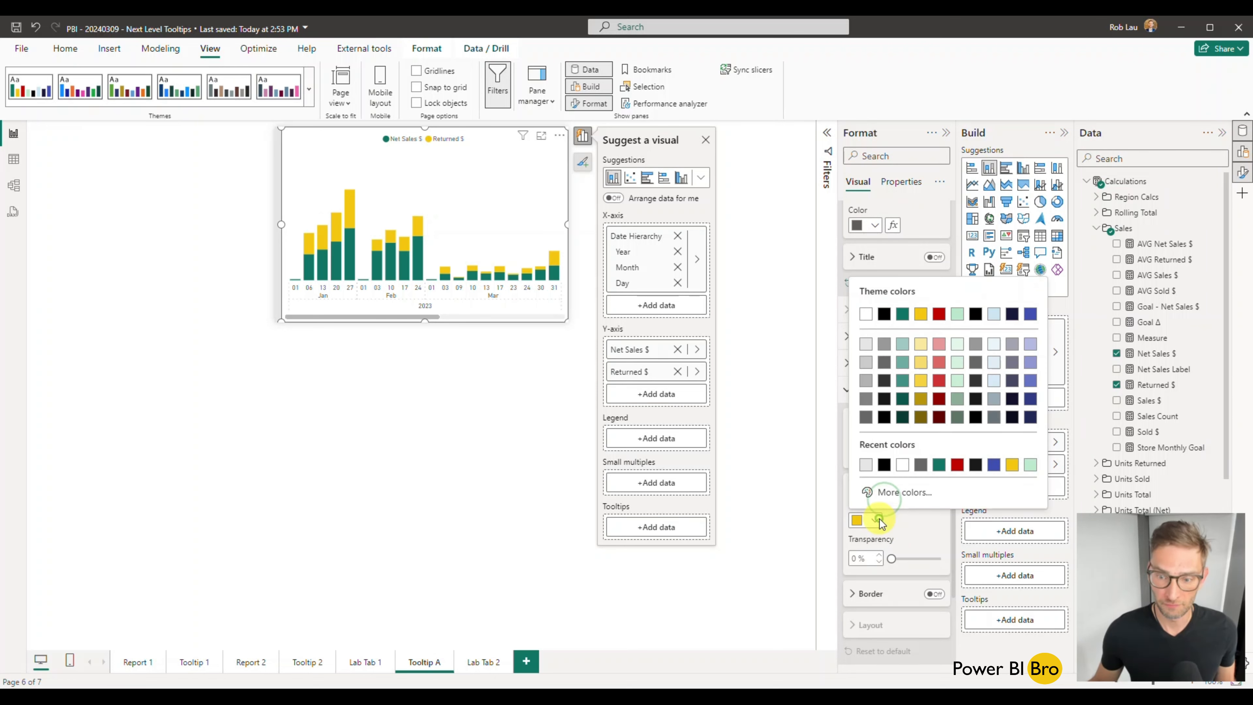
{"action": "left_click", "coordinate": [939, 315]}
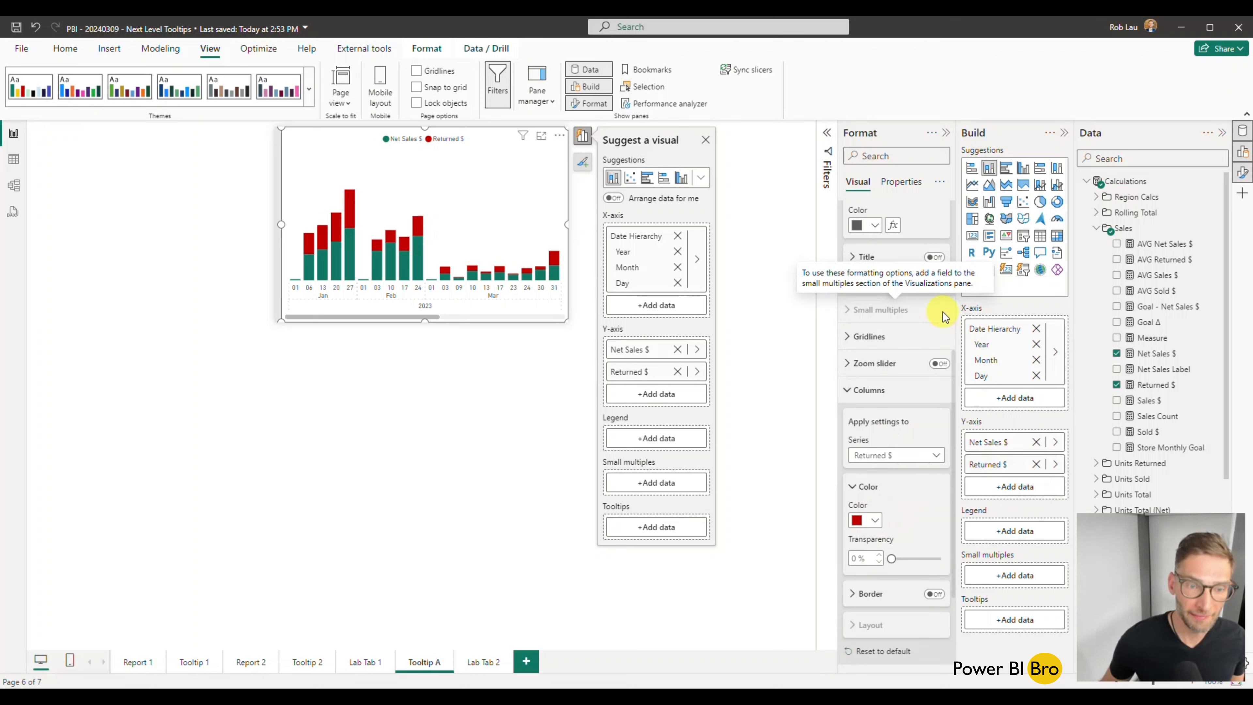
Turn on ribbons for all series of the column chart and open the ribbon layout settings.
{"action": "scroll", "coordinate": [888, 521], "scroll_direction": "down", "scroll_amount": 2}
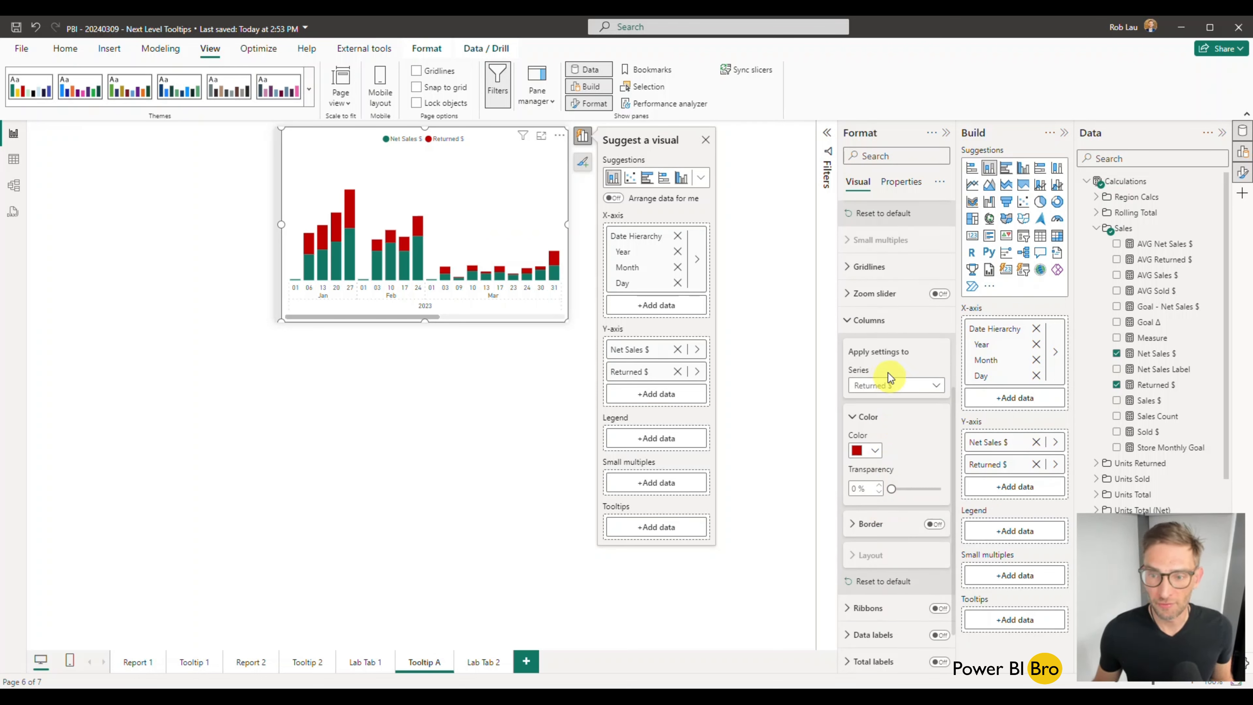
{"action": "left_click", "coordinate": [869, 320]}
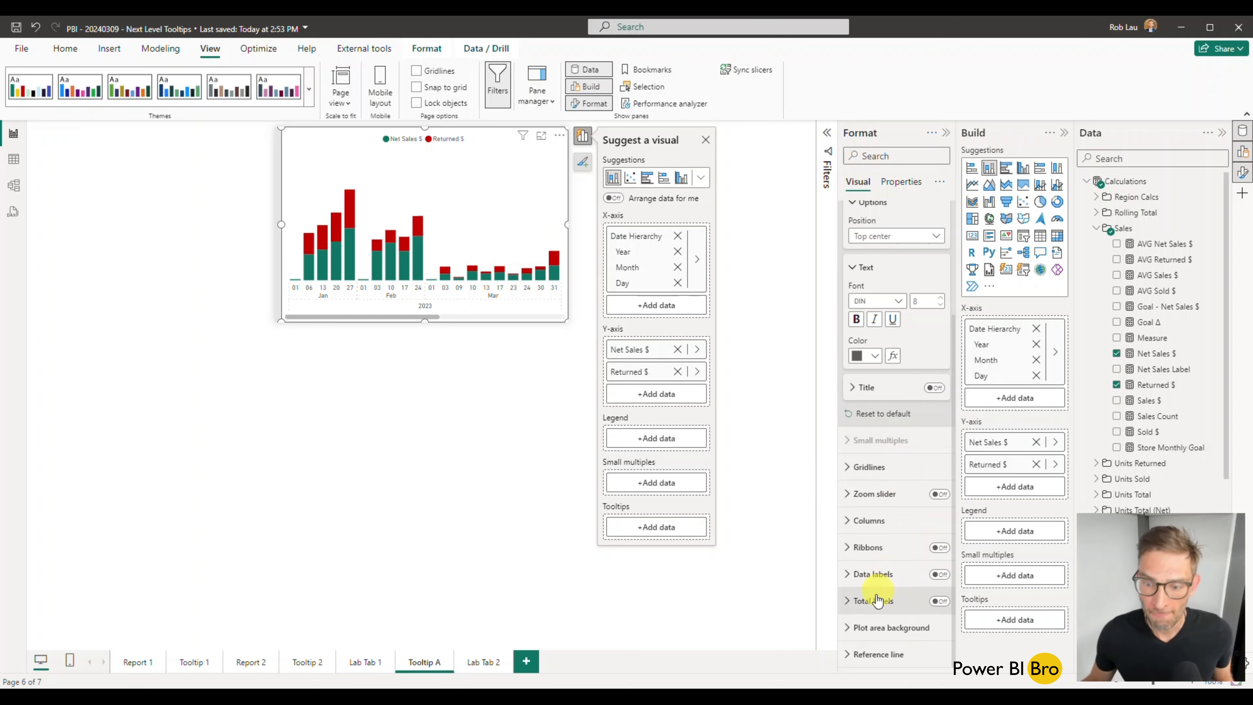
{"action": "scroll", "coordinate": [888, 346], "scroll_direction": "up", "scroll_amount": 2}
{"action": "left_click", "coordinate": [861, 236]}
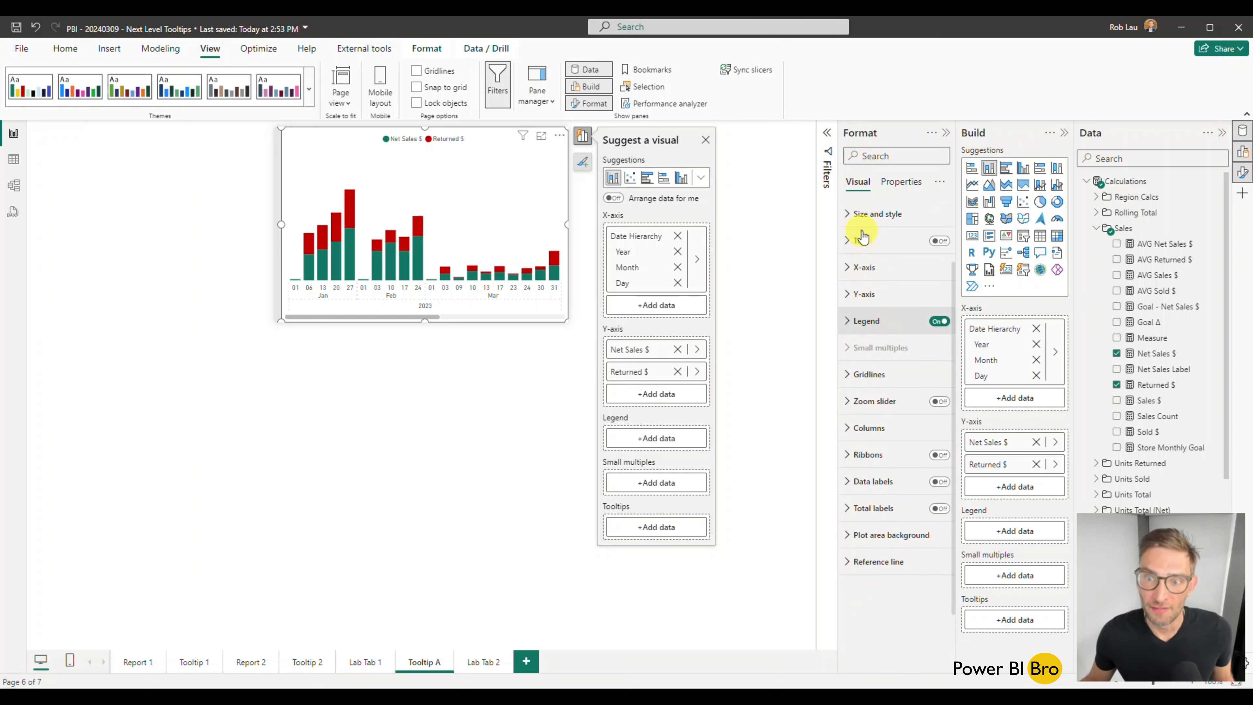
{"action": "left_click", "coordinate": [853, 456]}
{"action": "left_click", "coordinate": [939, 456]}
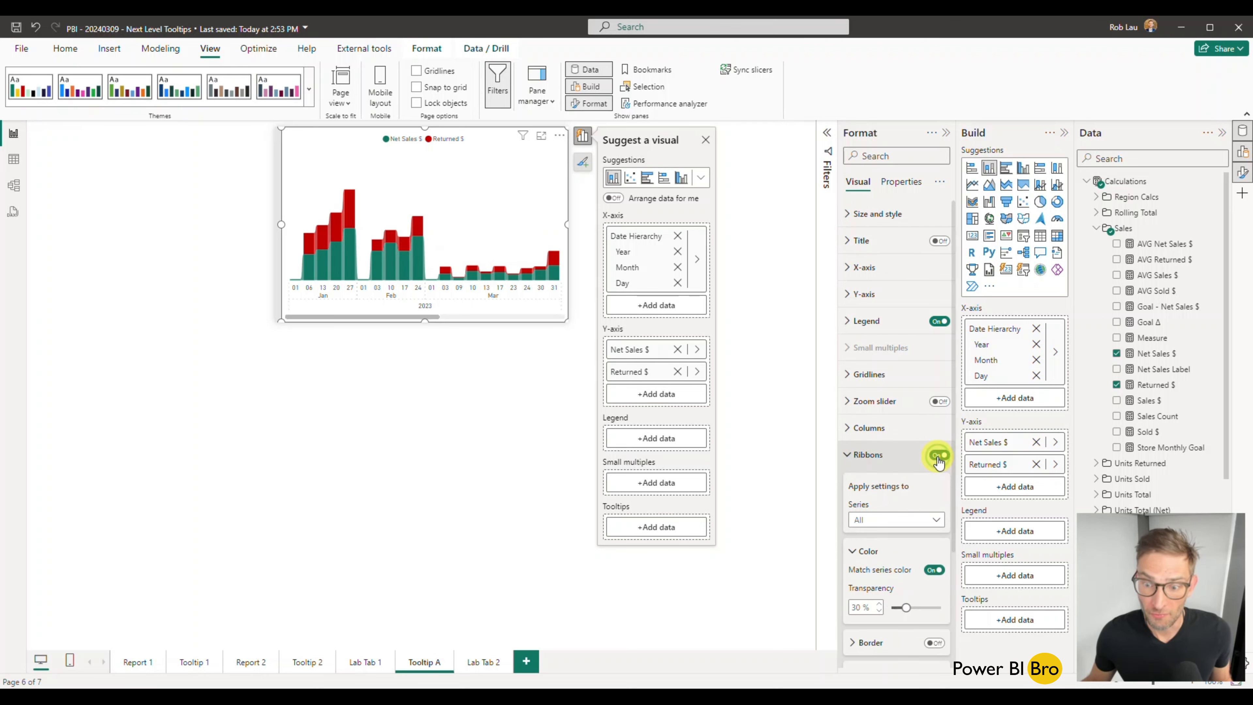
{"action": "scroll", "coordinate": [935, 457], "scroll_direction": "down", "scroll_amount": 2}
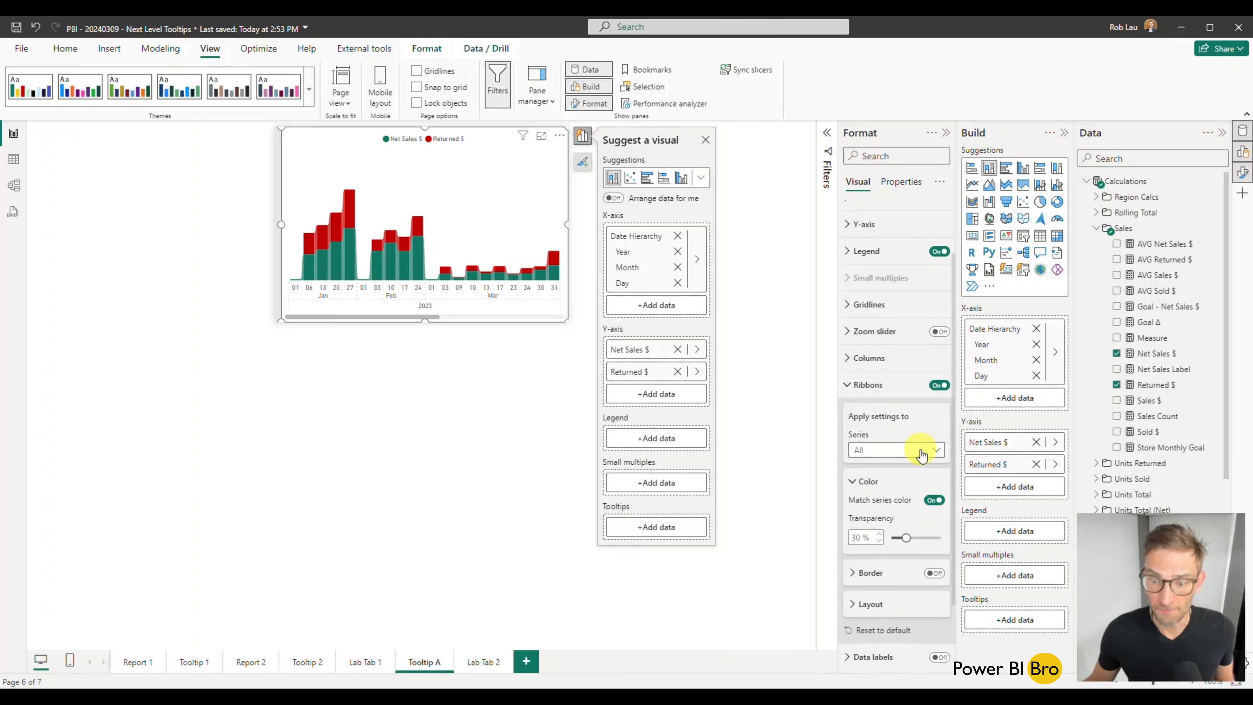
{"action": "left_click", "coordinate": [877, 610]}
{"action": "scroll", "coordinate": [909, 548], "scroll_direction": "down", "scroll_amount": 3}
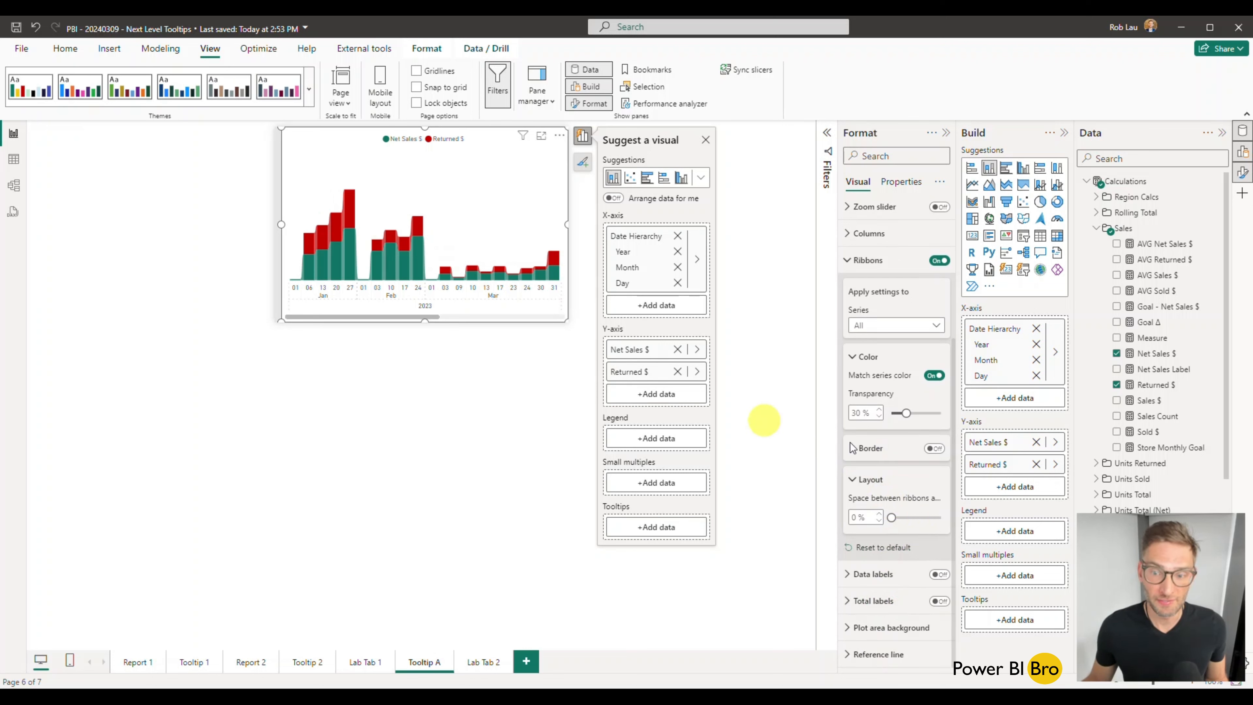
Set the space between series to 5 px for all column series and turn on series explosion.
{"action": "scroll", "coordinate": [864, 341], "scroll_direction": "up", "scroll_amount": 2}
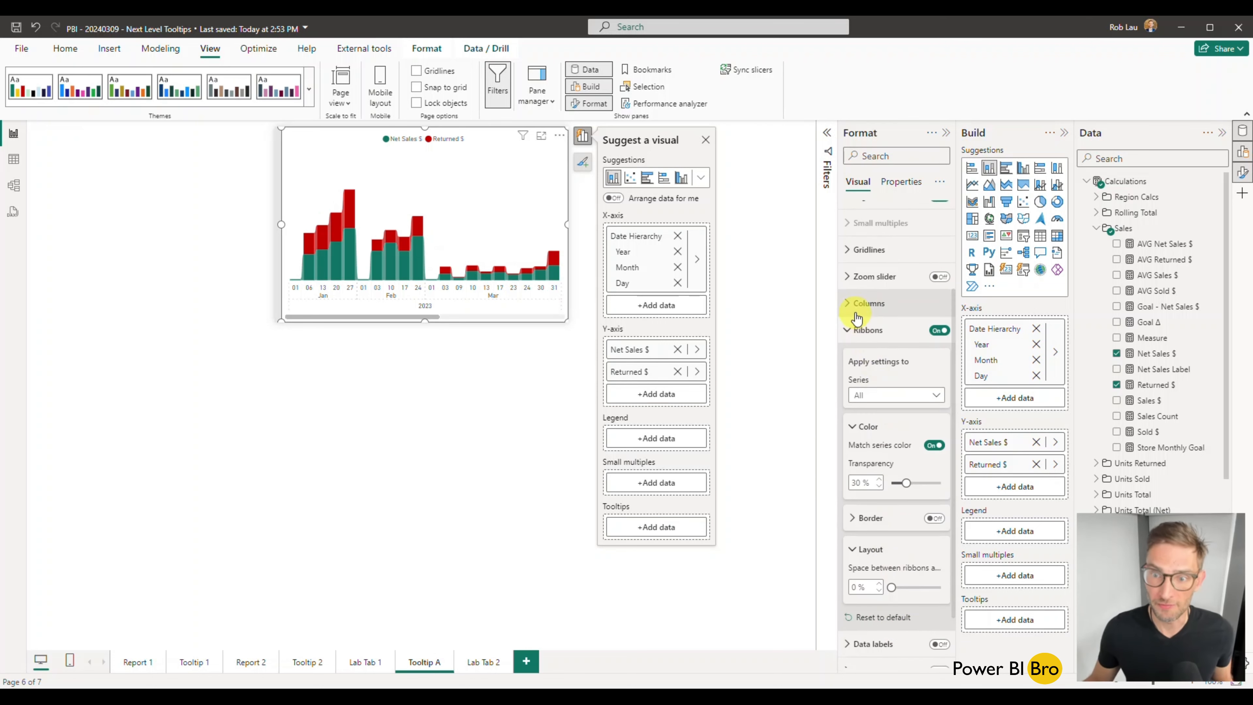
{"action": "left_click", "coordinate": [854, 311]}
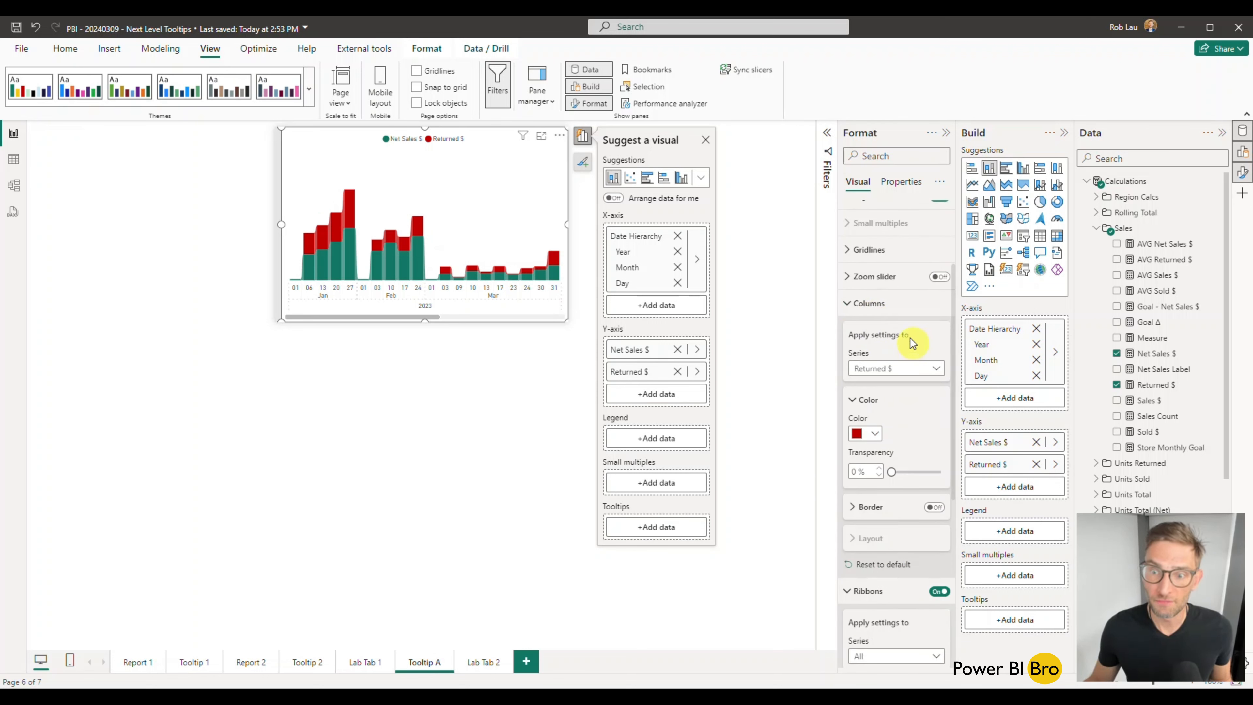
{"action": "left_click", "coordinate": [897, 375]}
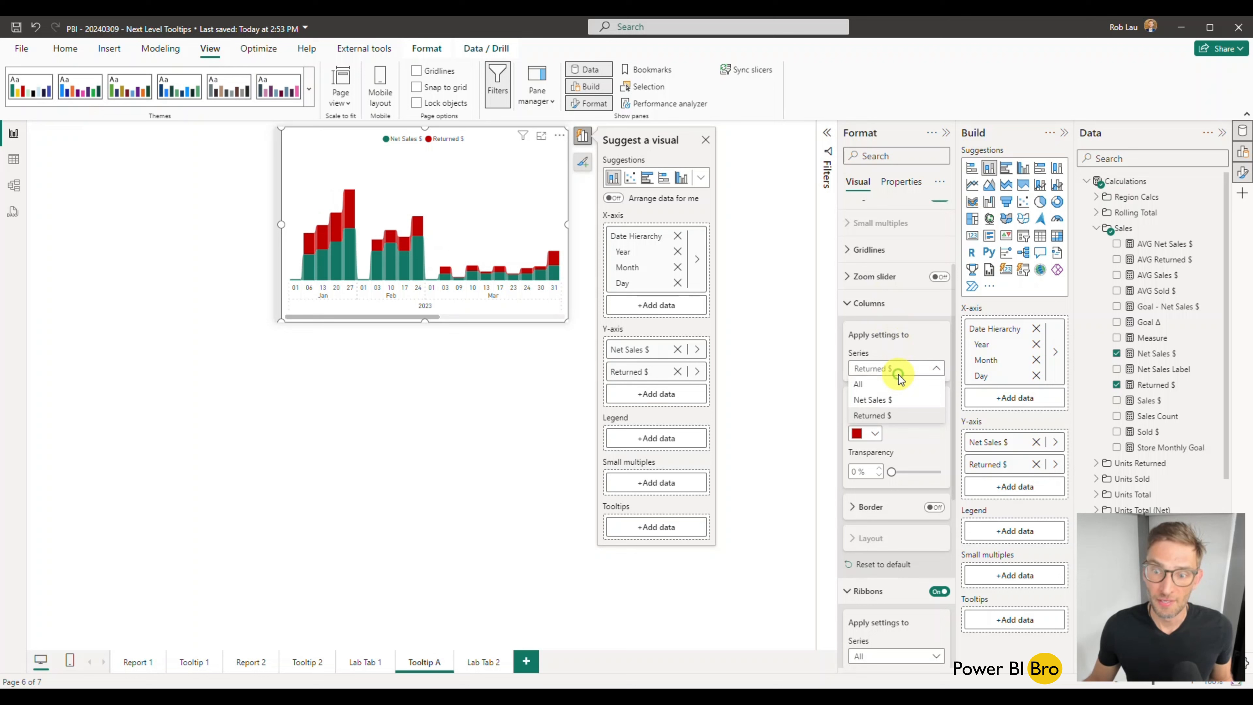
{"action": "left_click", "coordinate": [883, 385]}
{"action": "left_click", "coordinate": [867, 549]}
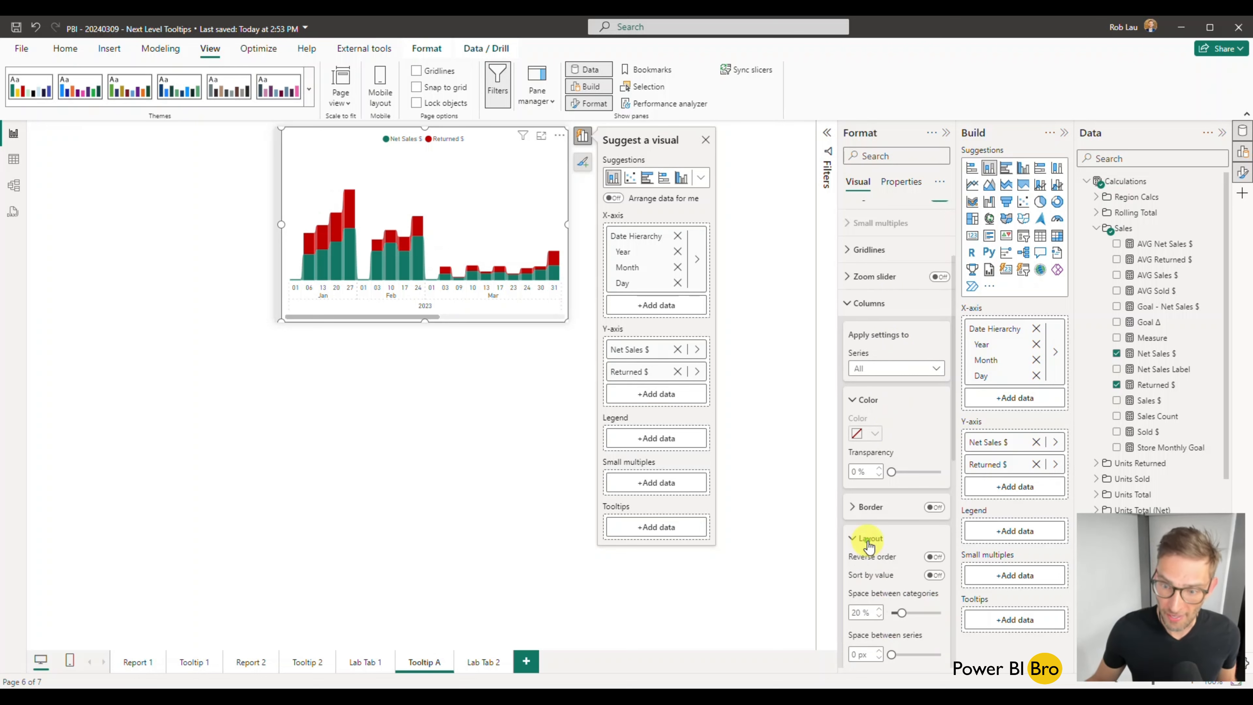
{"action": "scroll", "coordinate": [884, 504], "scroll_direction": "down", "scroll_amount": 3}
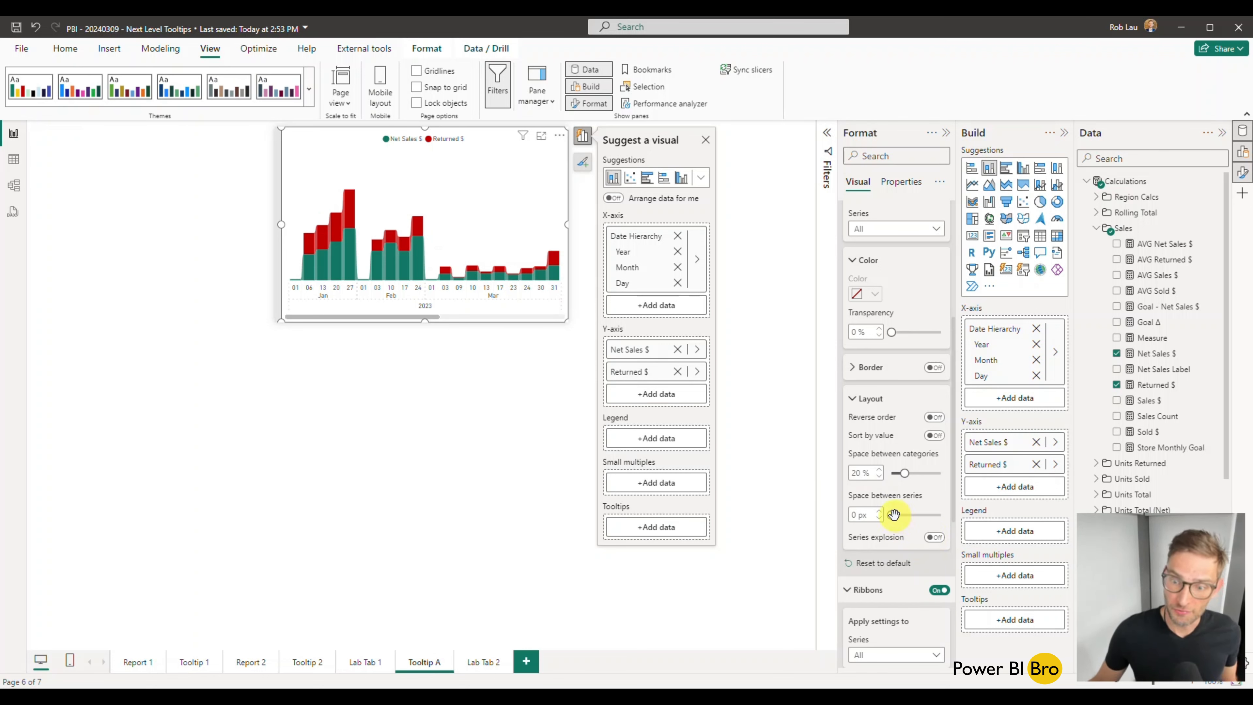
{"action": "left_click_drag", "start_coordinate": [894, 514], "coordinate": [995, 517]}
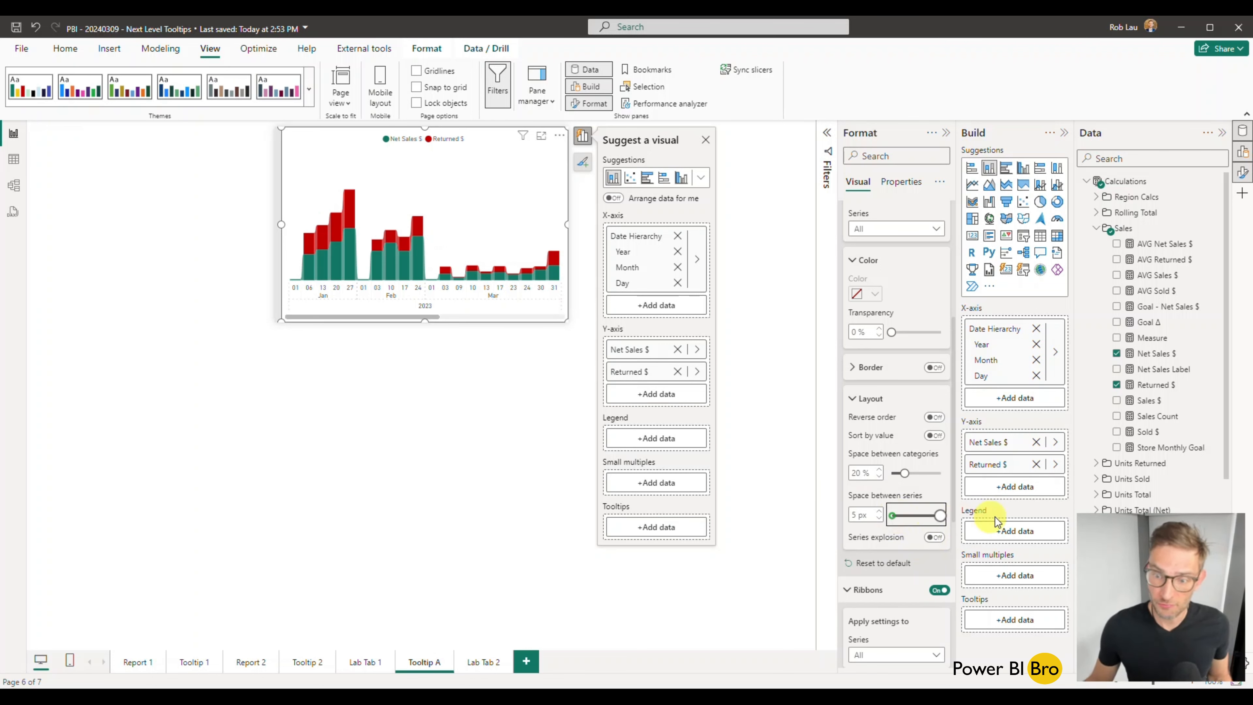
{"action": "left_click", "coordinate": [934, 538]}
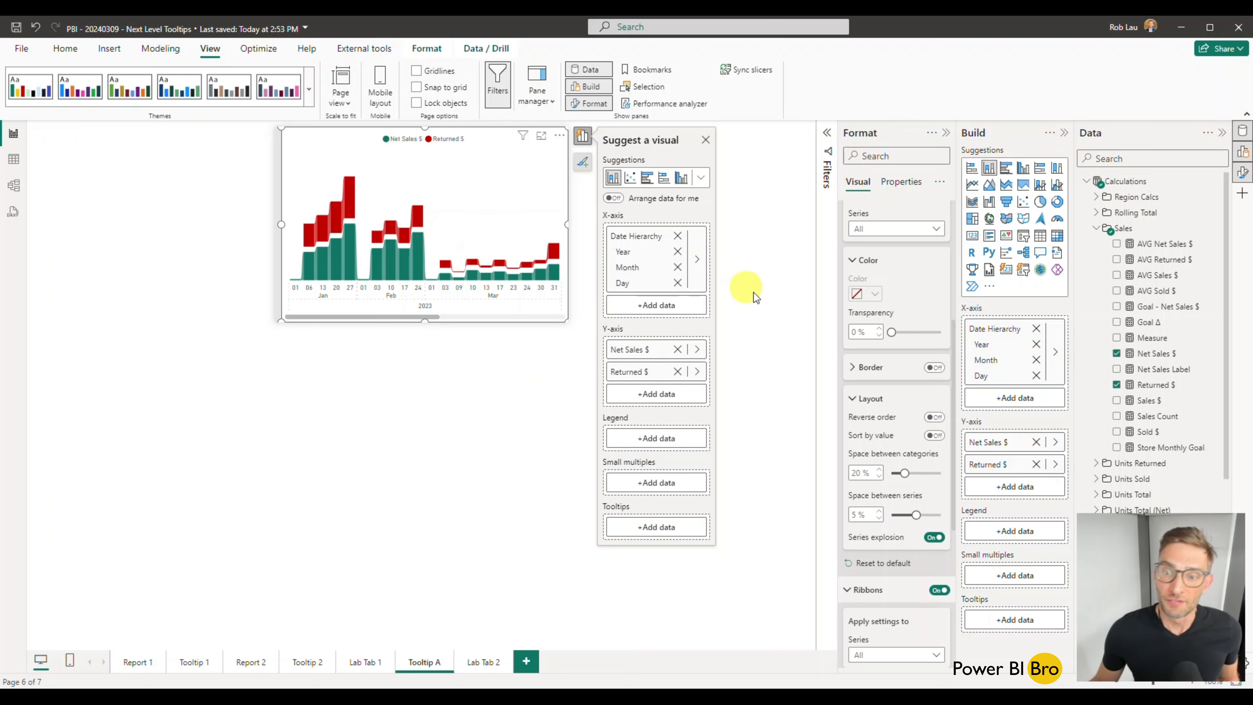
Turn on sorting by value in the column layout of all series.
{"action": "left_click", "coordinate": [933, 435]}
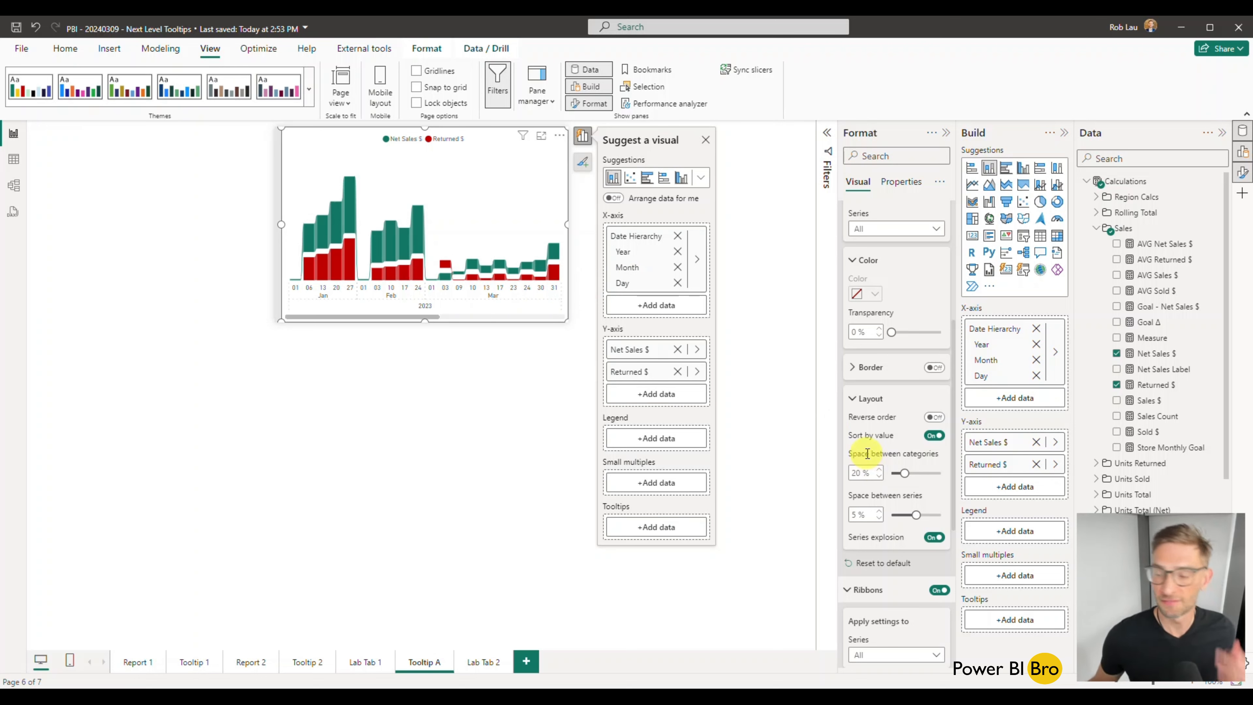
{"action": "mouse_move", "coordinate": [862, 453]}
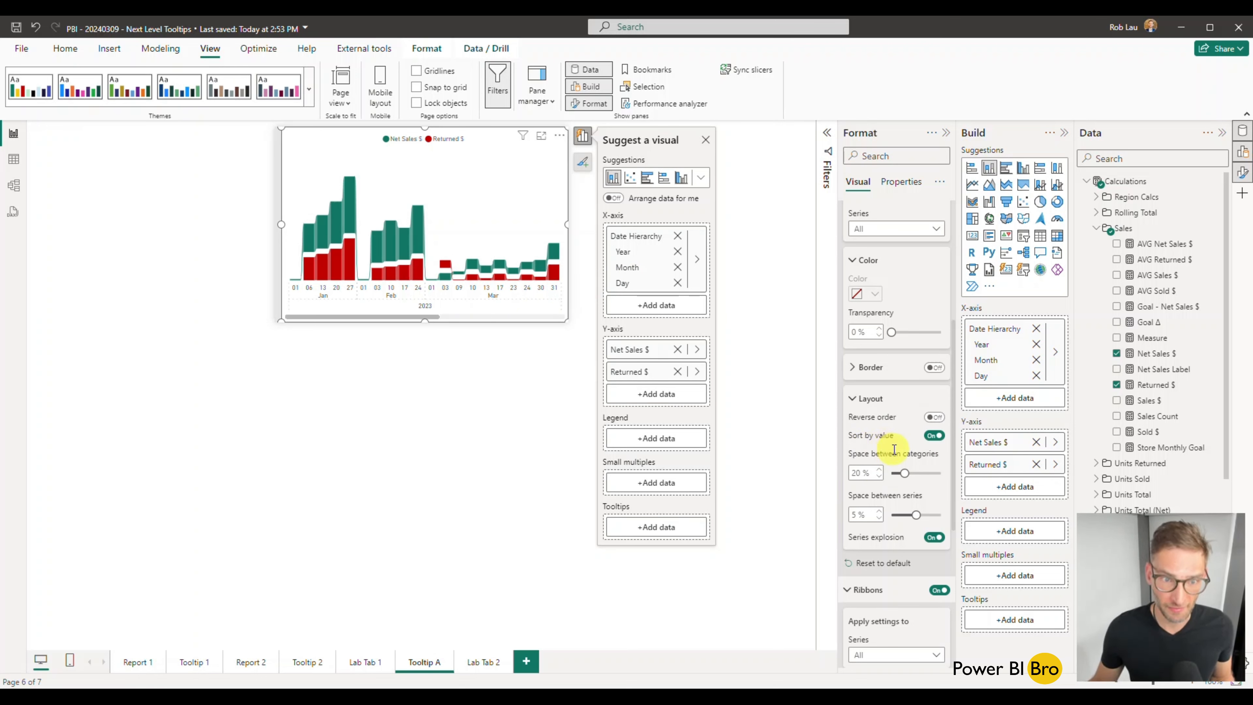
{"action": "mouse_move", "coordinate": [900, 448]}
Set the ribbon transparency to 76% for all series.
{"action": "scroll", "coordinate": [905, 469], "scroll_direction": "down", "scroll_amount": 5}
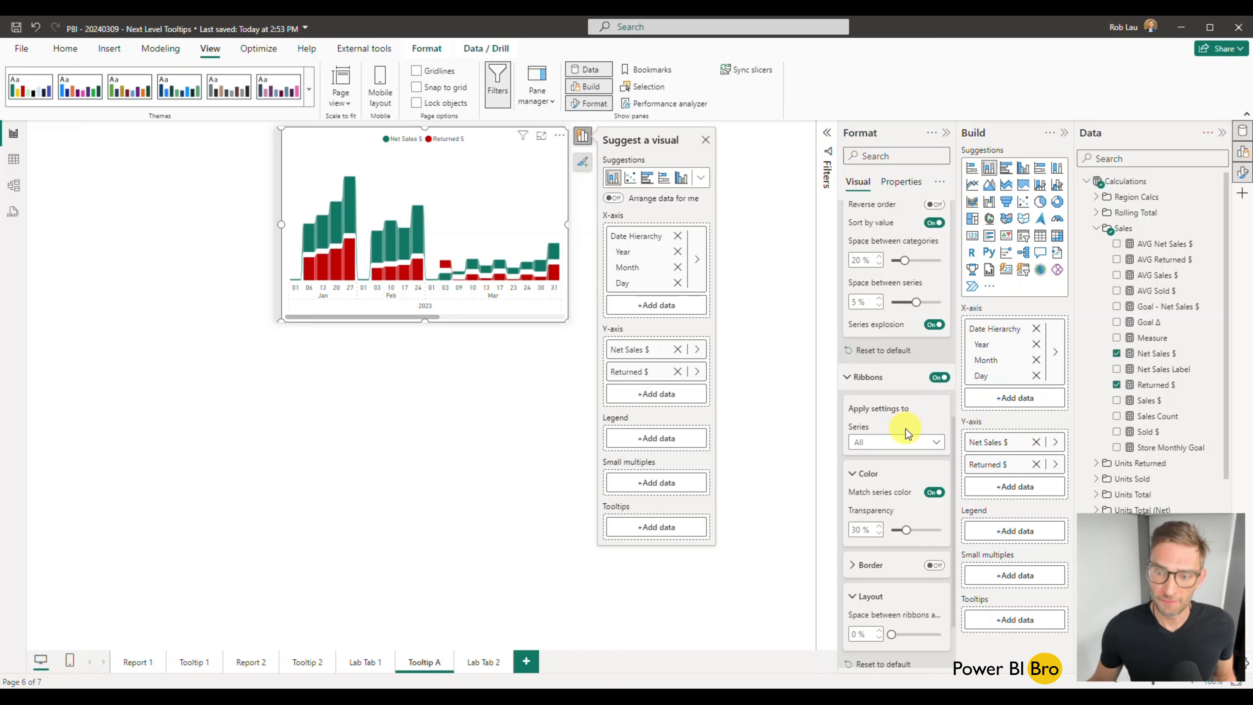
{"action": "scroll", "coordinate": [907, 512], "scroll_direction": "down", "scroll_amount": 2}
{"action": "left_click_drag", "start_coordinate": [908, 469], "coordinate": [924, 469]}
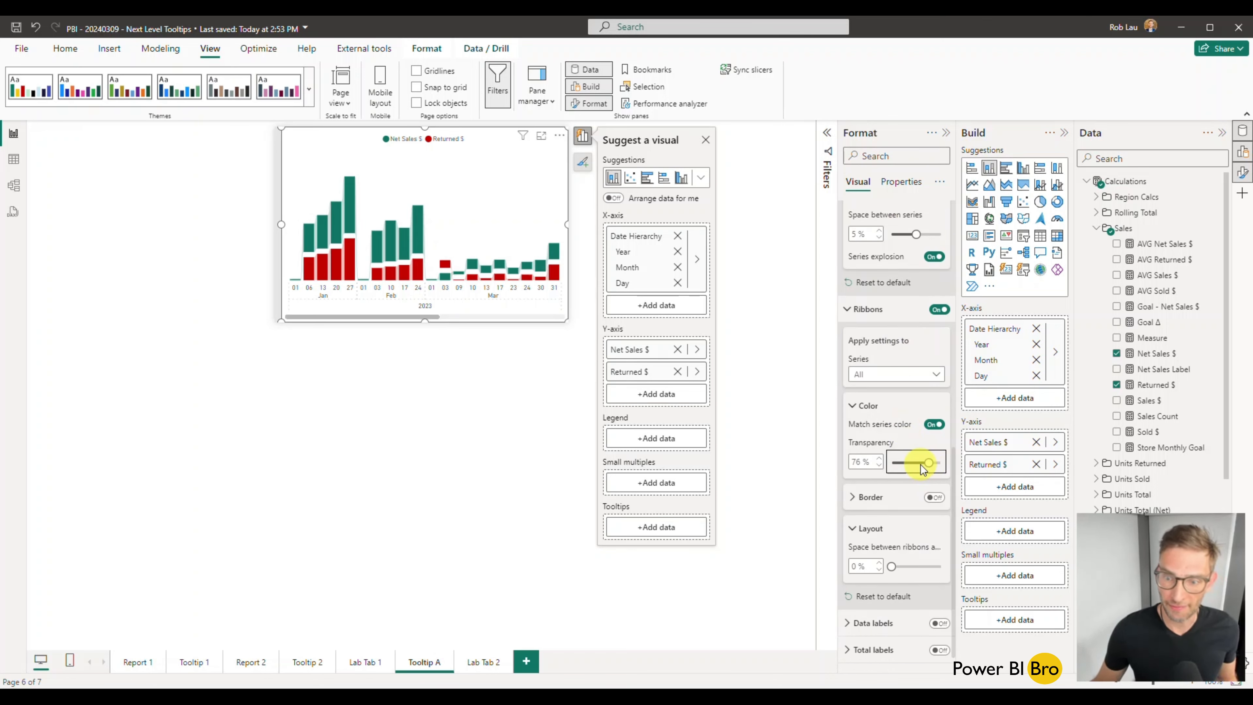
Turn on data labels for all series of the column chart and show their settings.
{"action": "scroll", "coordinate": [926, 466], "scroll_direction": "down", "scroll_amount": 1}
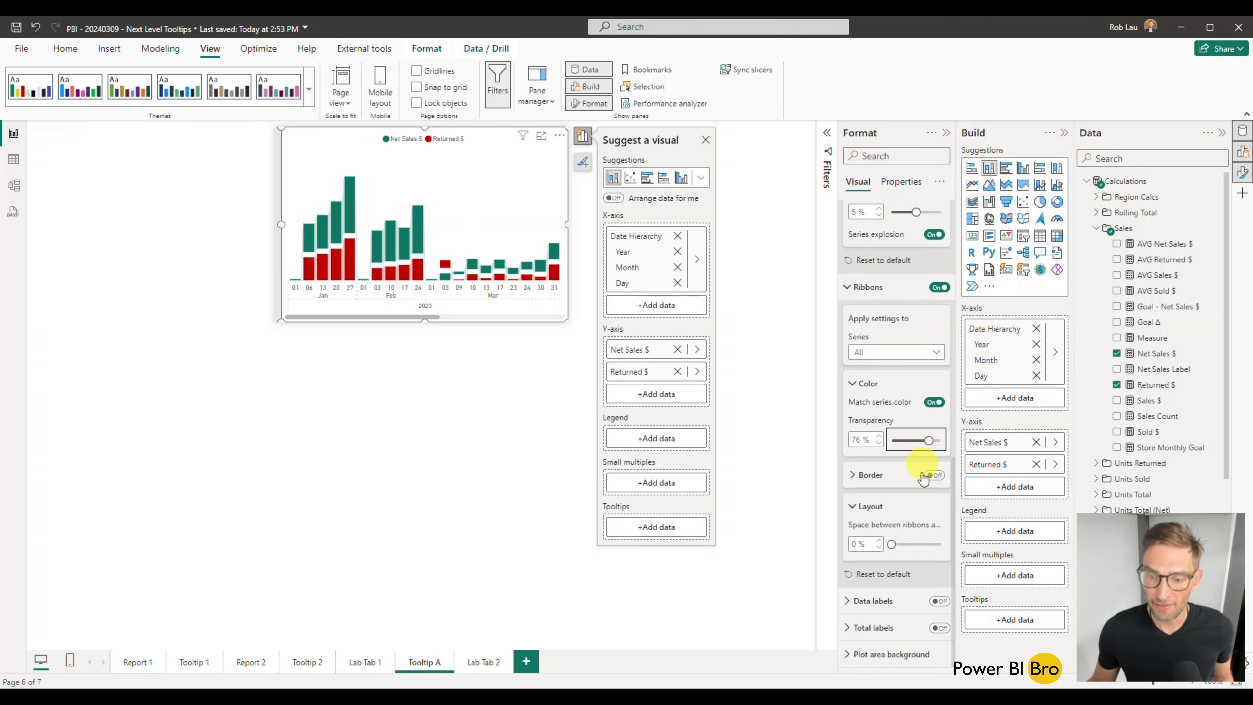
{"action": "left_click", "coordinate": [937, 601]}
{"action": "left_click", "coordinate": [861, 601]}
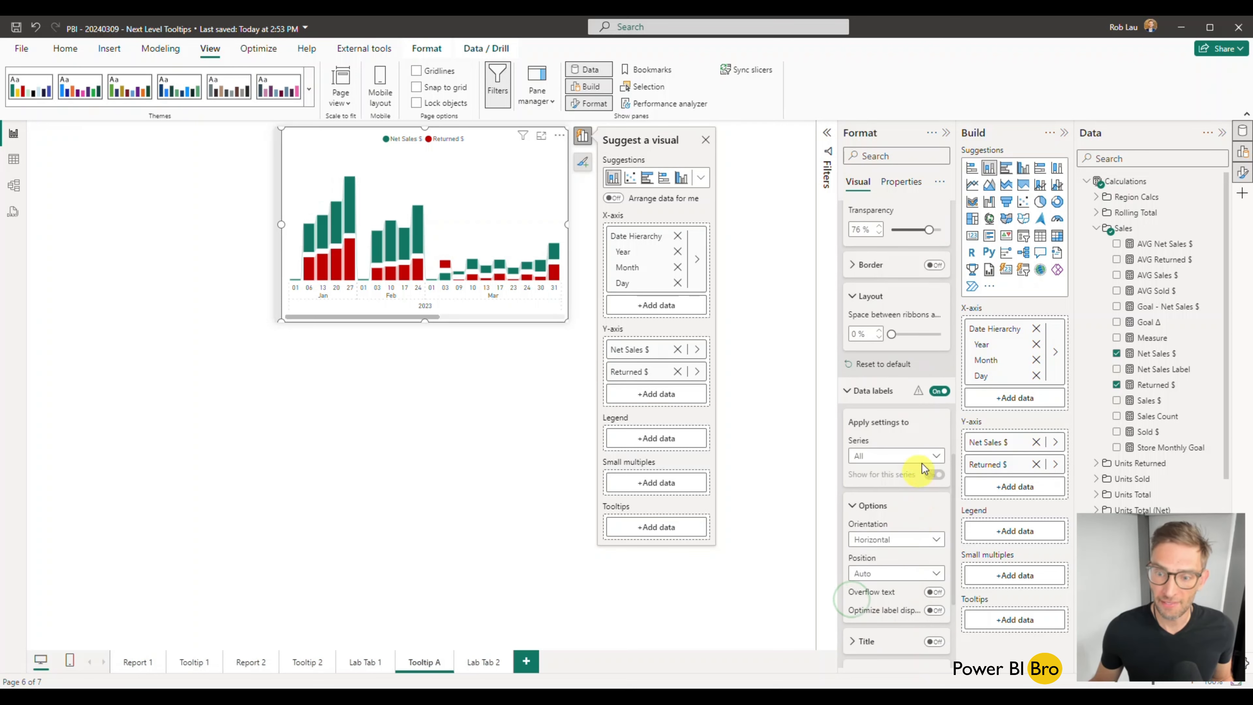
Format the data label values in DIN font, size 8, with the white theme color.
{"action": "scroll", "coordinate": [921, 519], "scroll_direction": "down", "scroll_amount": 3}
{"action": "left_click", "coordinate": [888, 597]}
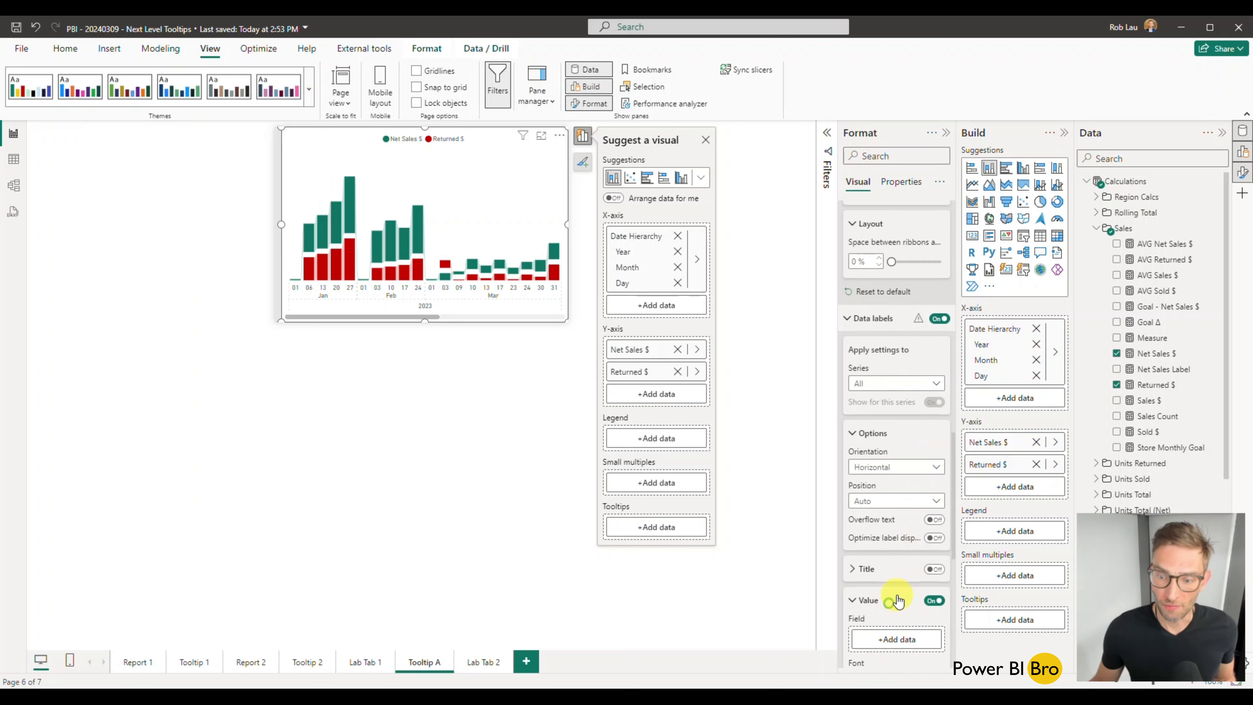
{"action": "scroll", "coordinate": [896, 582], "scroll_direction": "down", "scroll_amount": 6}
{"action": "left_click", "coordinate": [895, 541]}
{"action": "left_click", "coordinate": [869, 363]}
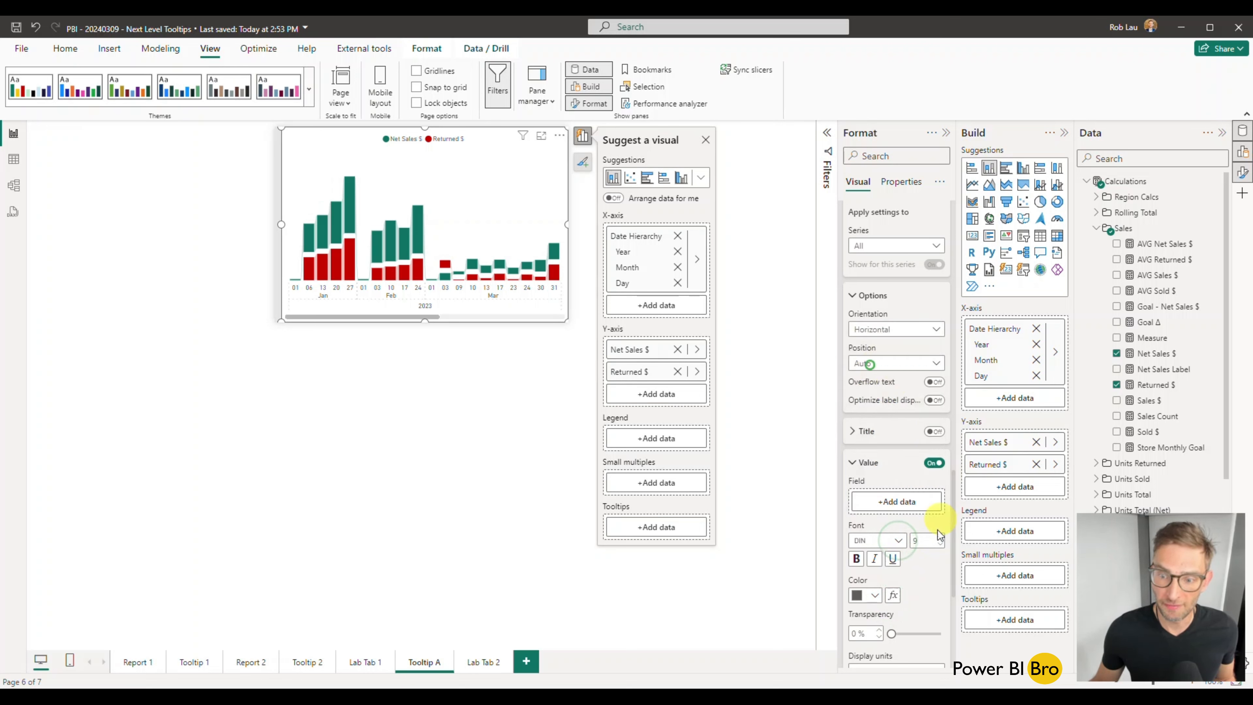
{"action": "left_click", "coordinate": [874, 595]}
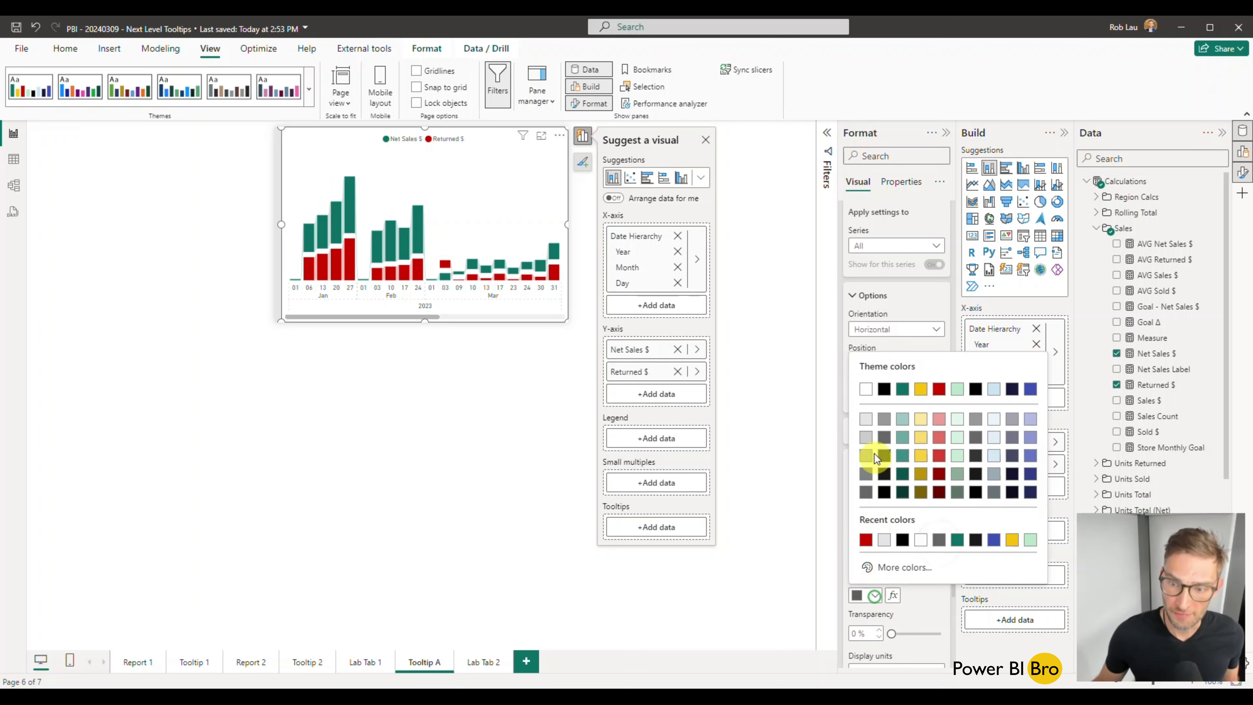
{"action": "left_click", "coordinate": [866, 390]}
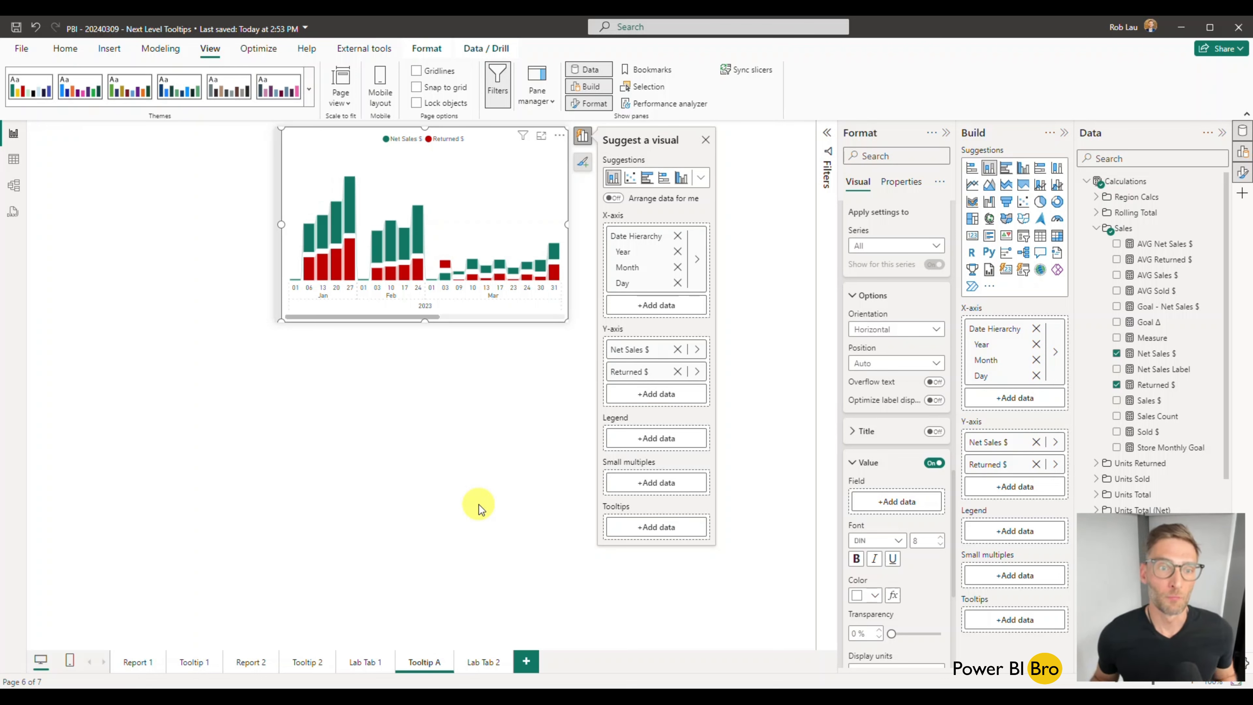
Check the custom tooltip over the March column of the monthly chart on the Lab Tab 1 page.
{"action": "left_click", "coordinate": [460, 464]}
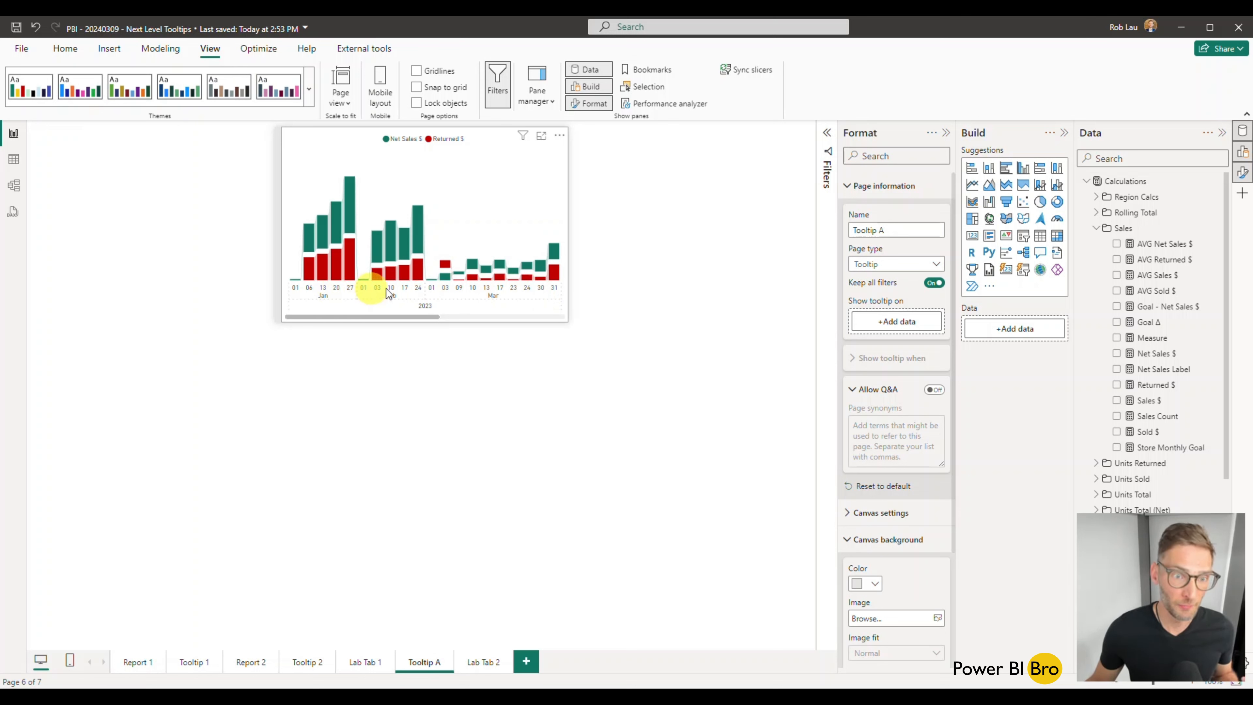
{"action": "mouse_move", "coordinate": [392, 316]}
{"action": "left_mouse_down"}
{"action": "mouse_move", "coordinate": [544, 313]}
{"action": "mouse_move", "coordinate": [392, 316]}
{"action": "left_mouse_up"}
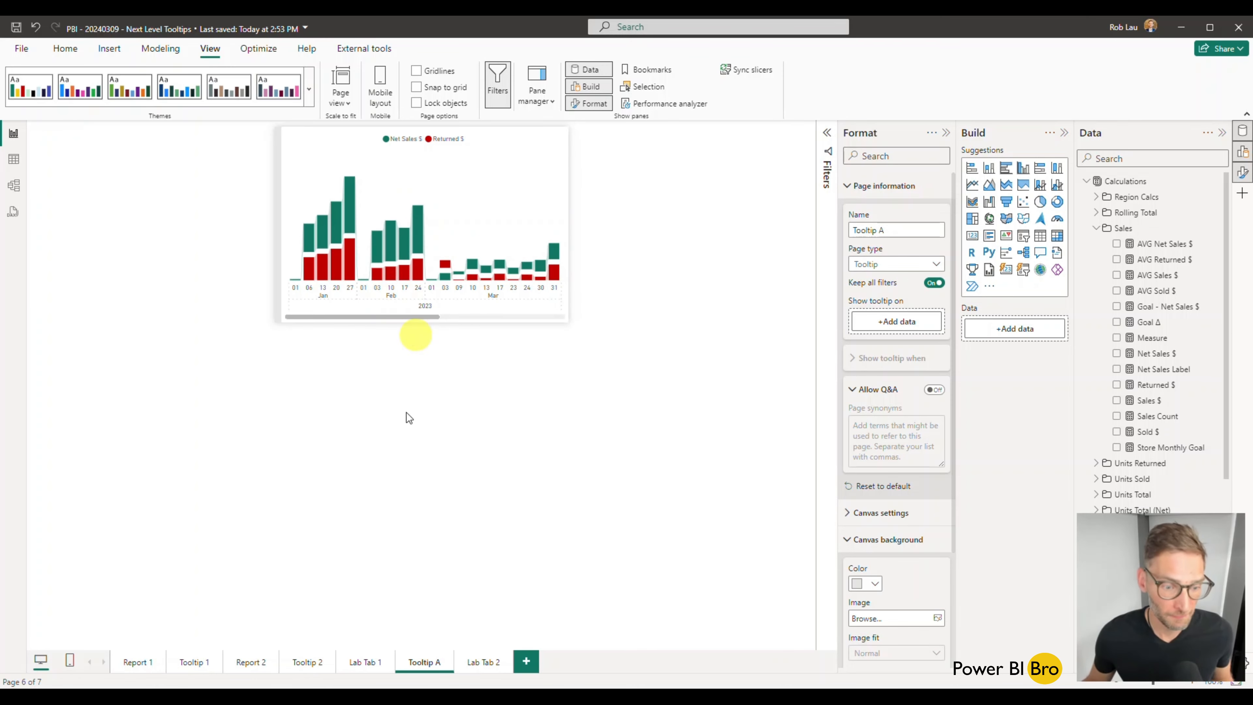
{"action": "left_click", "coordinate": [359, 660]}
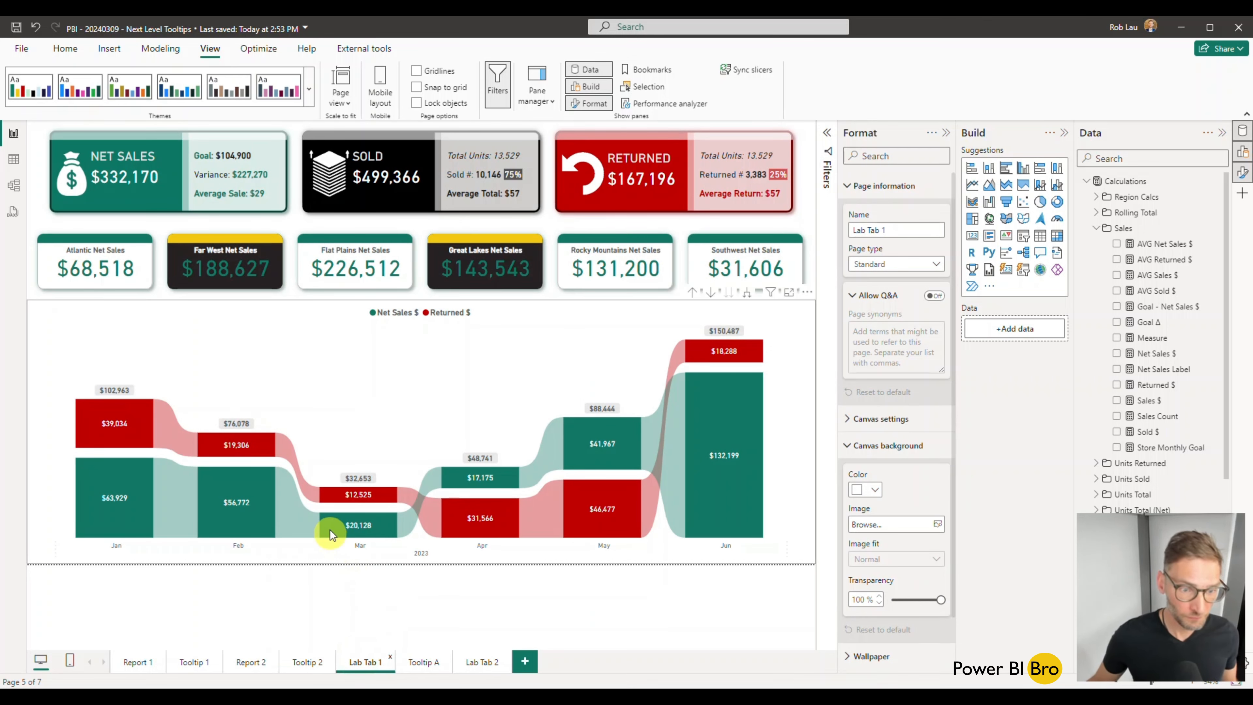
{"action": "mouse_move", "coordinate": [330, 524]}
{"action": "left_click", "coordinate": [351, 595]}
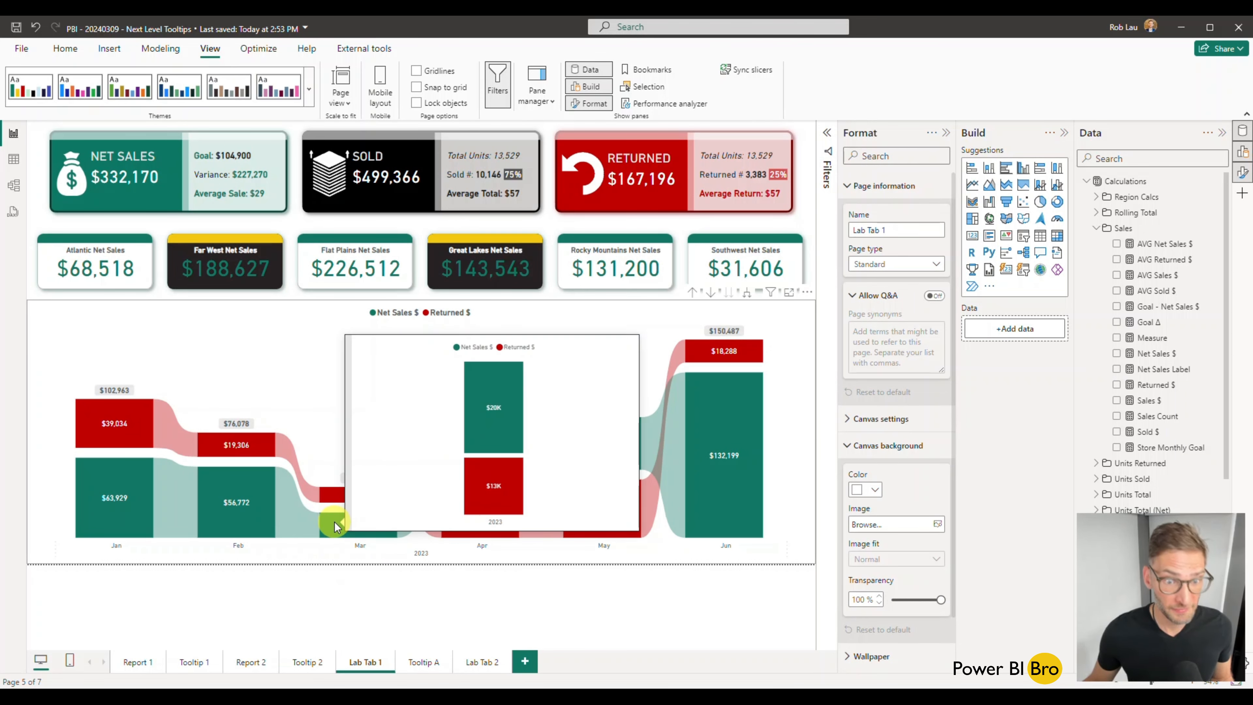
{"action": "mouse_move", "coordinate": [248, 518]}
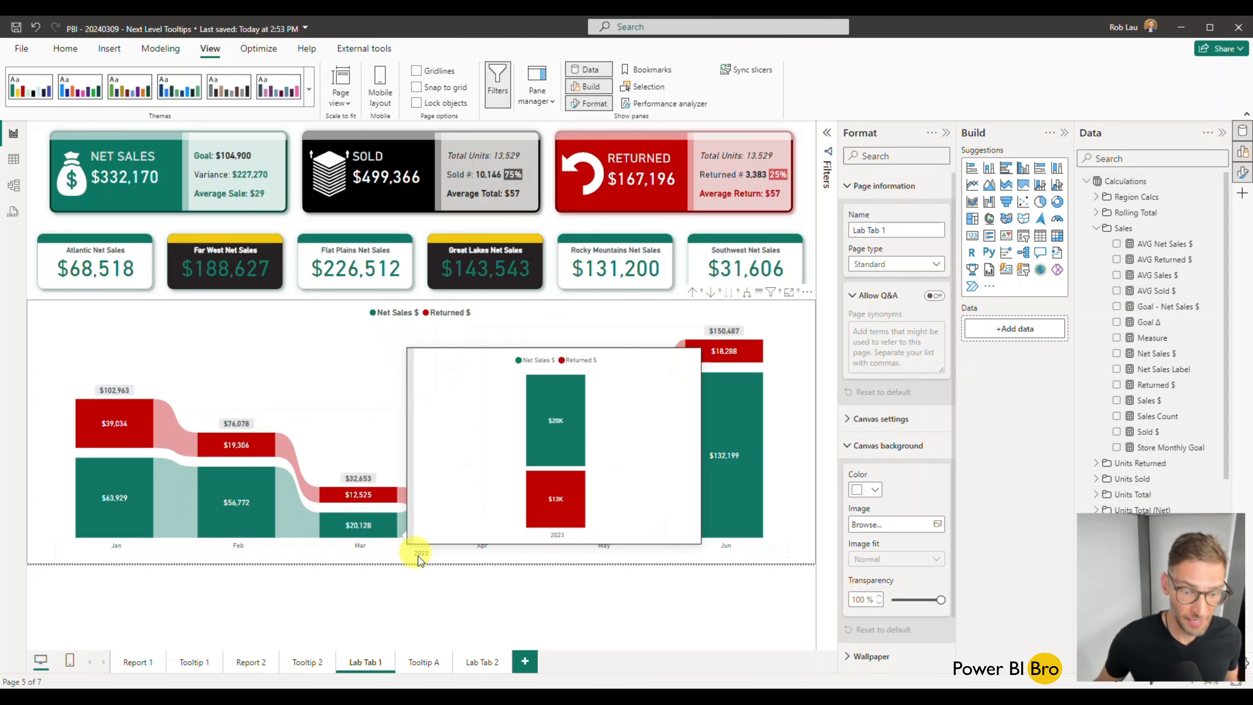
On the Tooltip A page, remove the Year and Month levels from the column chart's X-axis, keeping only Day.
{"action": "left_click", "coordinate": [421, 663]}
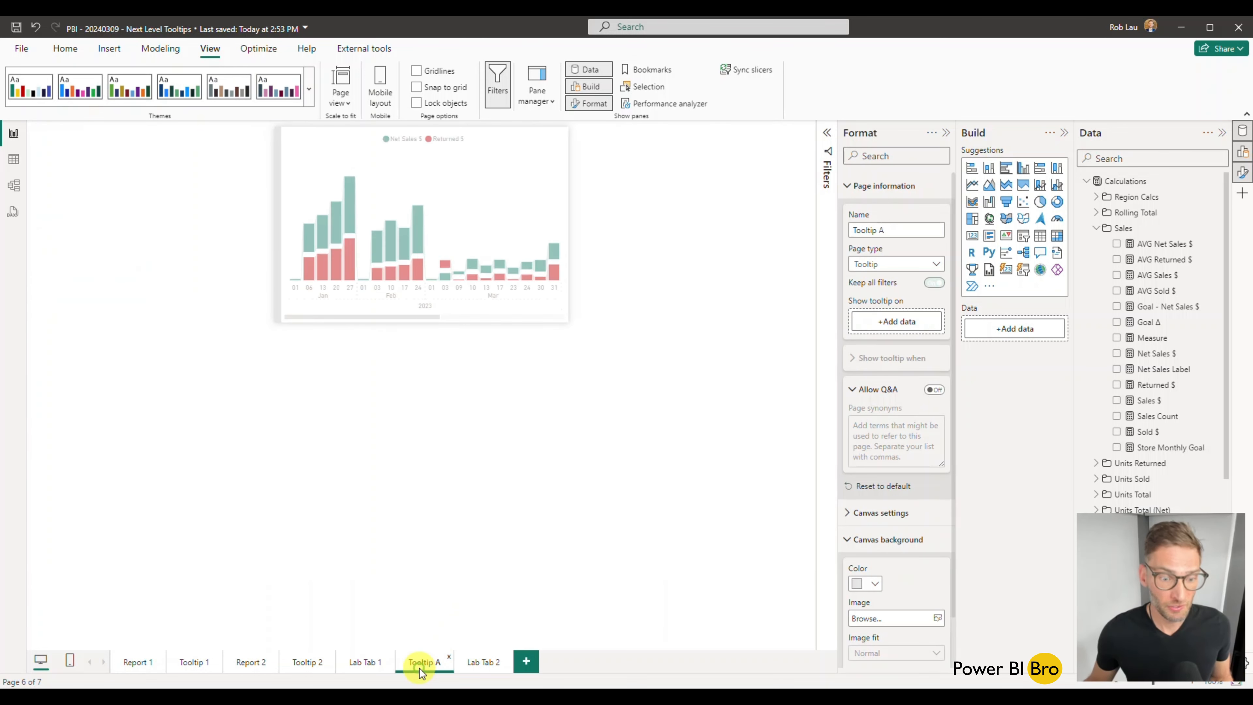
{"action": "left_click", "coordinate": [488, 208]}
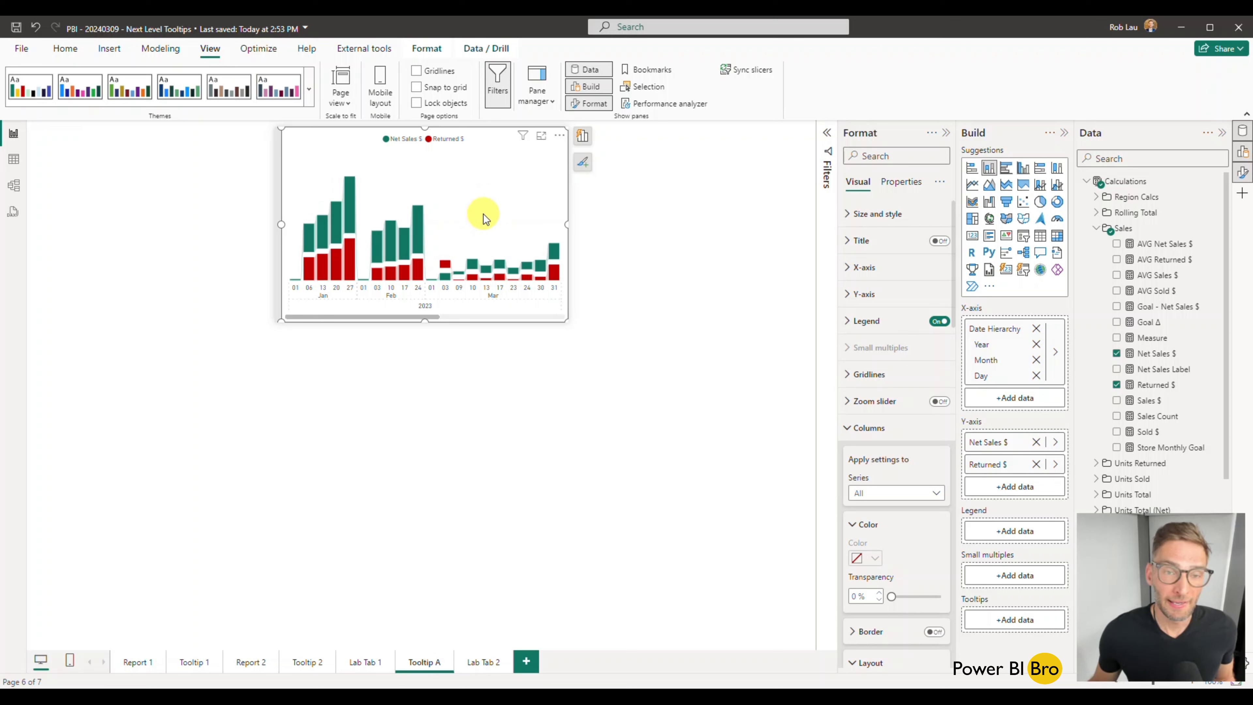
{"action": "left_click", "coordinate": [582, 138]}
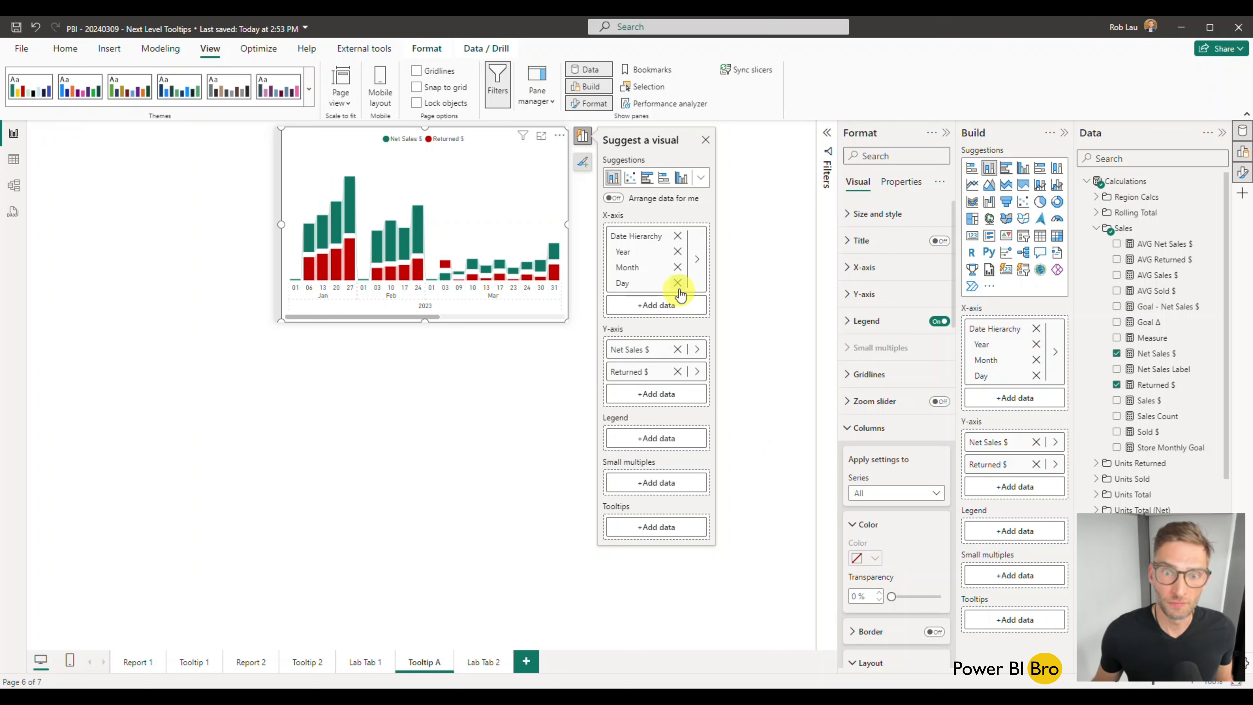
{"action": "left_click", "coordinate": [678, 253]}
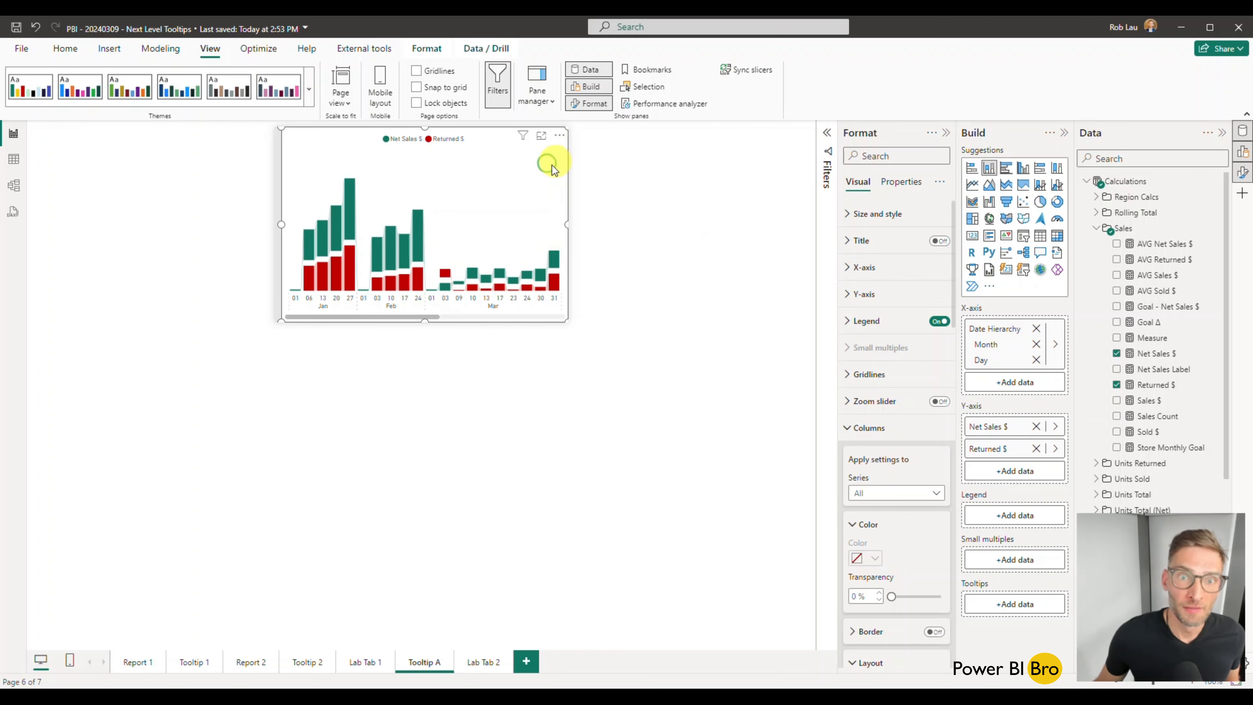
{"action": "left_click", "coordinate": [684, 229]}
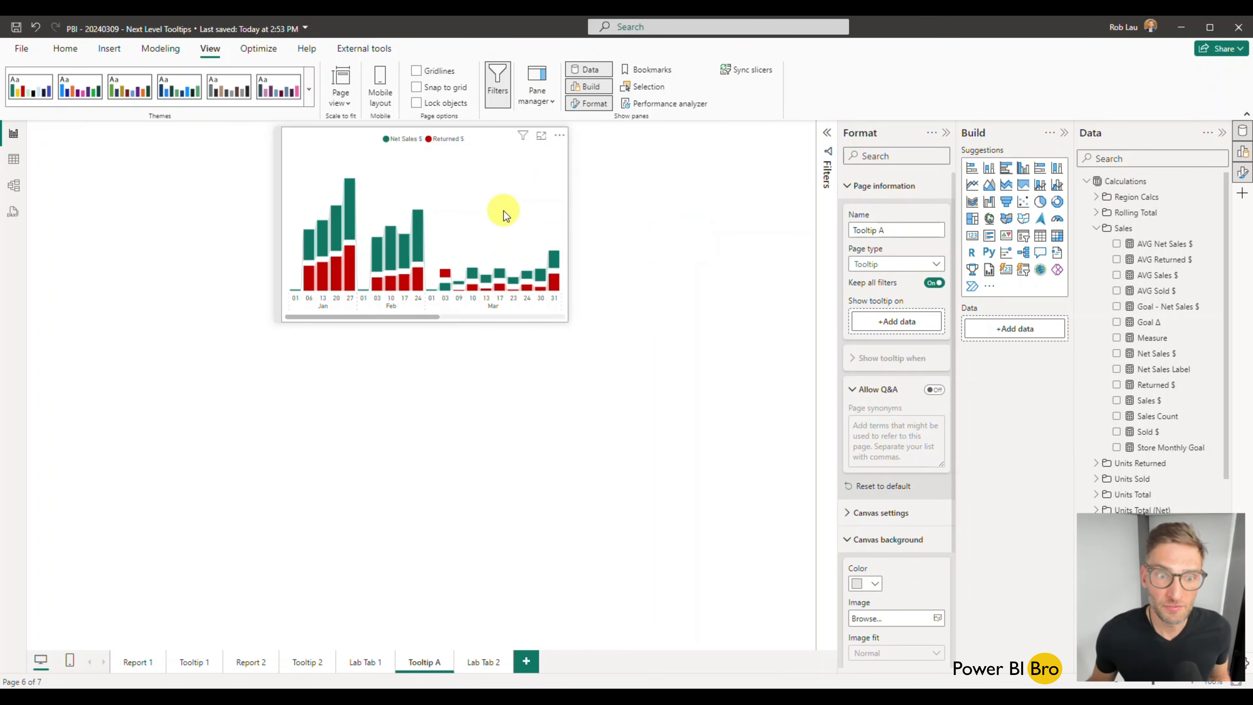
{"action": "left_click", "coordinate": [503, 211]}
{"action": "left_click", "coordinate": [583, 139]}
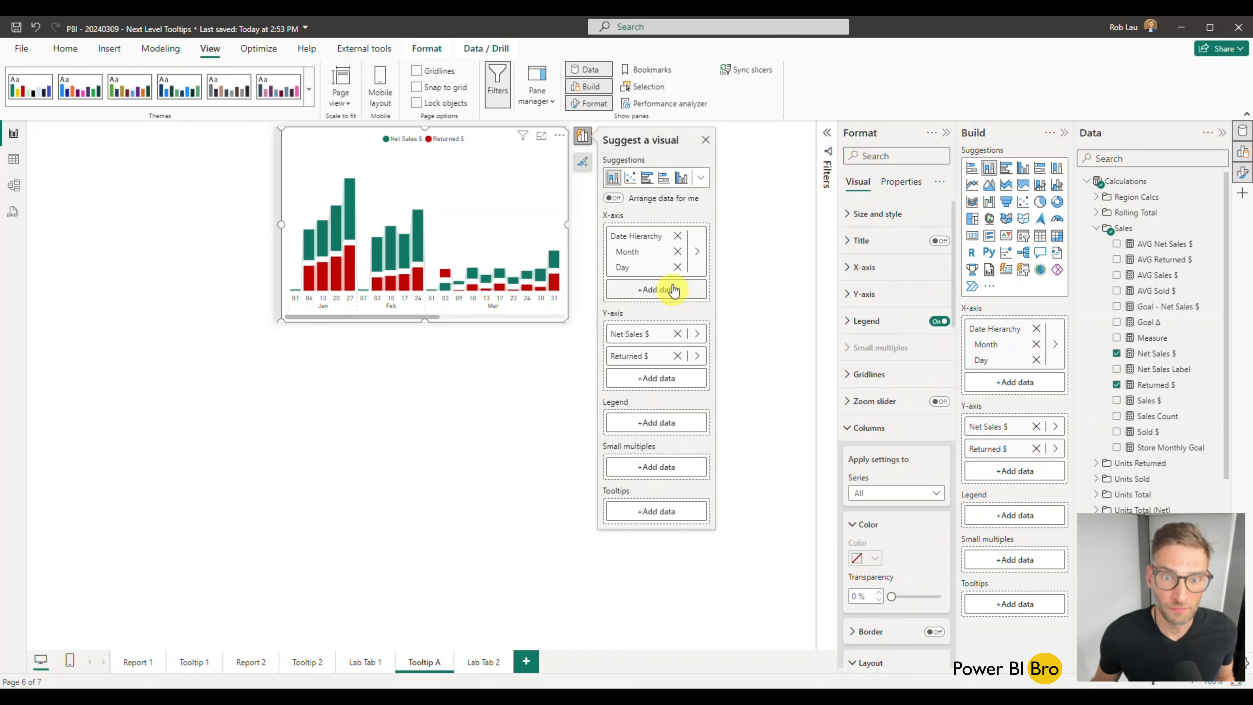
{"action": "left_click", "coordinate": [678, 252]}
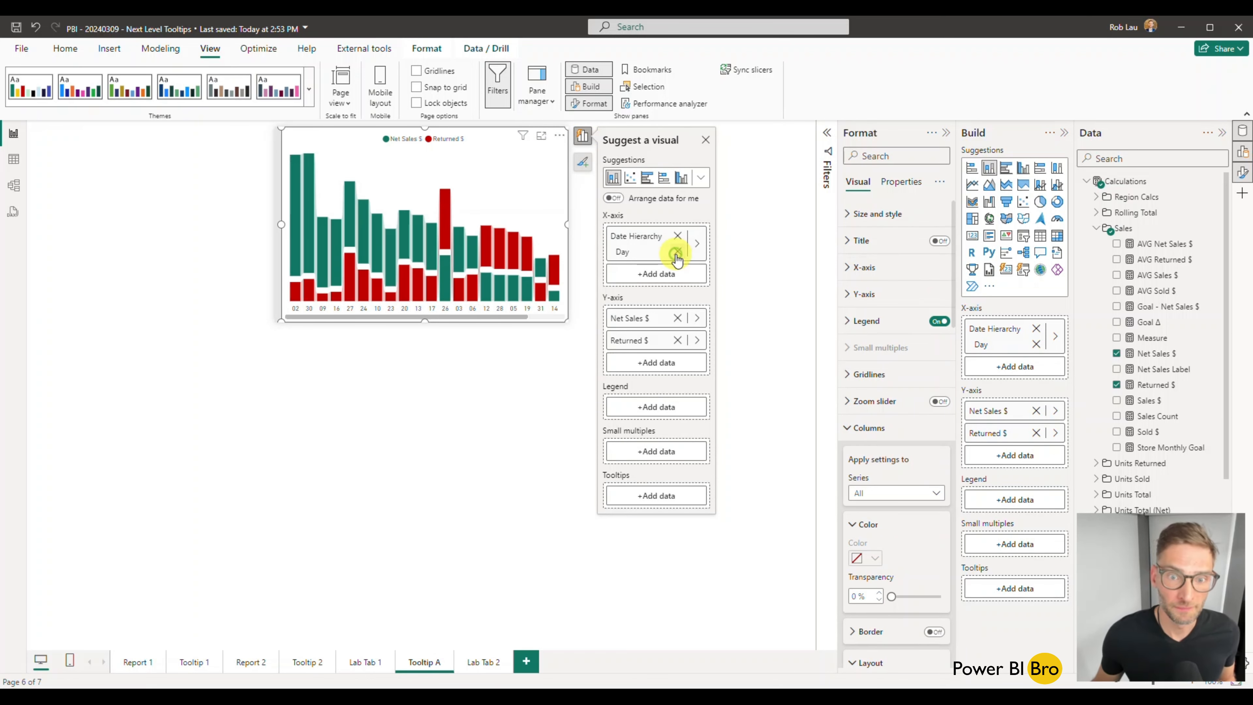
{"action": "left_click", "coordinate": [502, 441]}
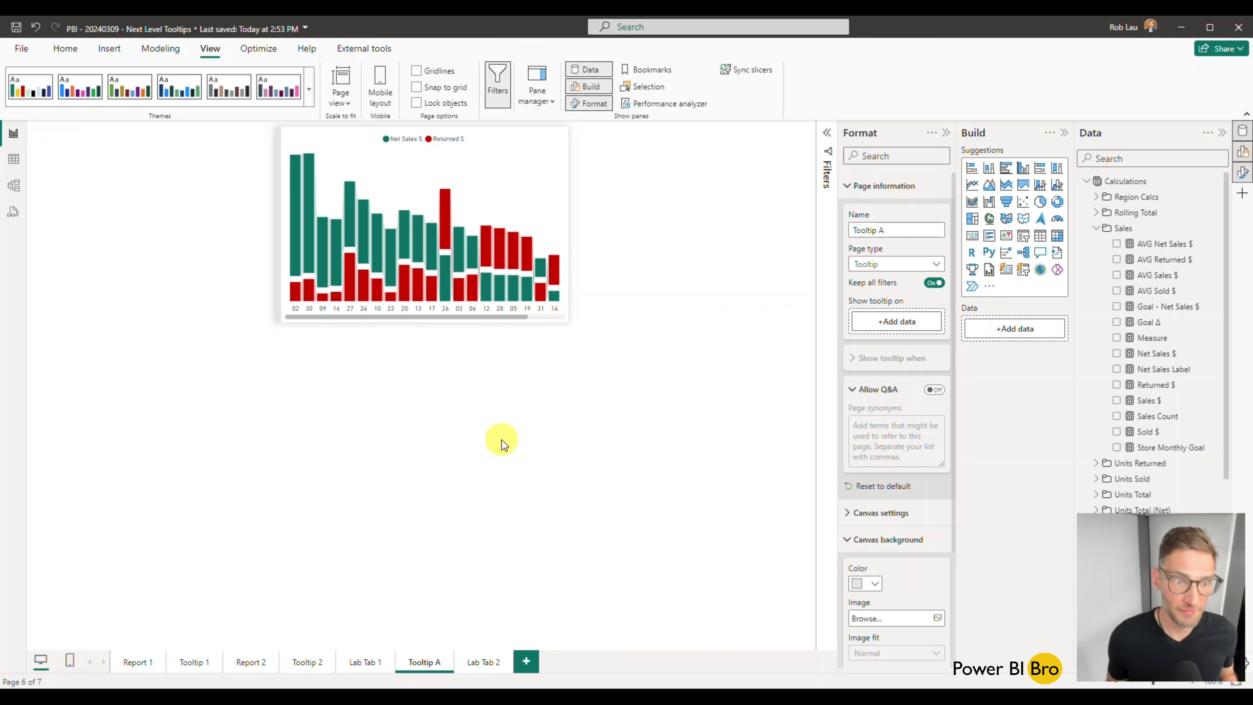
Sort the Tooltip A chart's axis by Day in ascending order.
{"action": "left_click", "coordinate": [559, 134]}
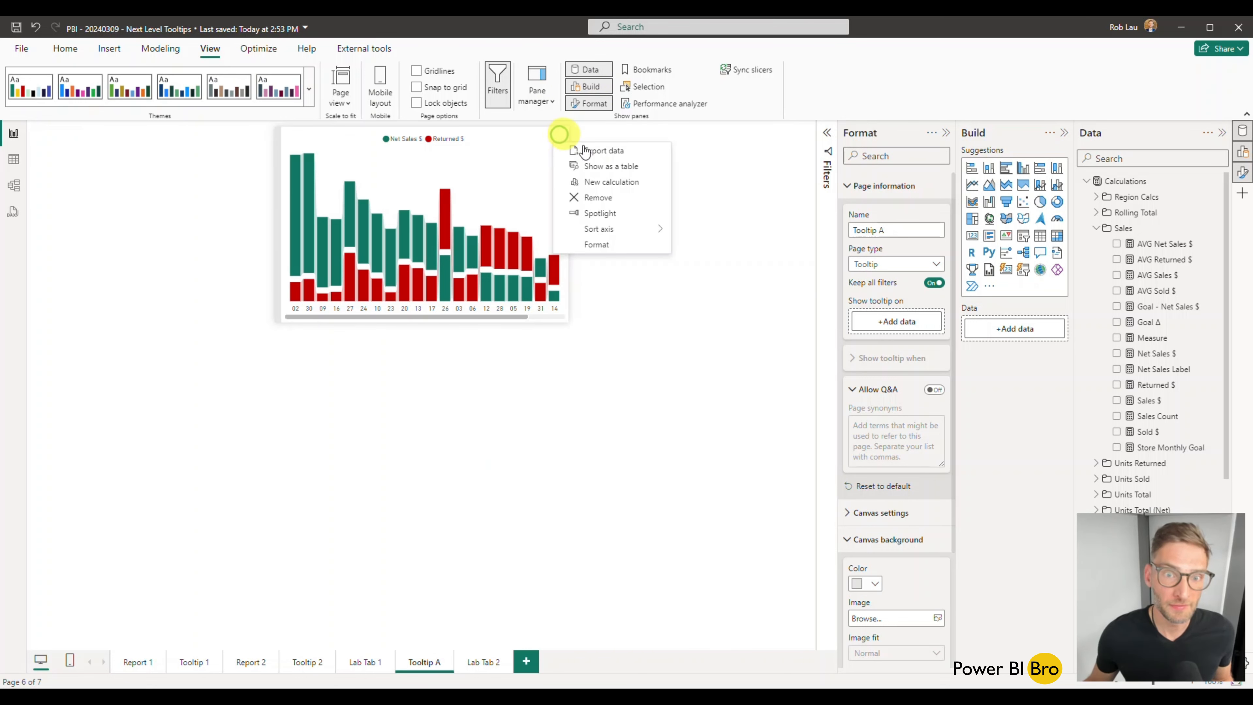
{"action": "mouse_move", "coordinate": [614, 232]}
{"action": "left_click", "coordinate": [704, 231]}
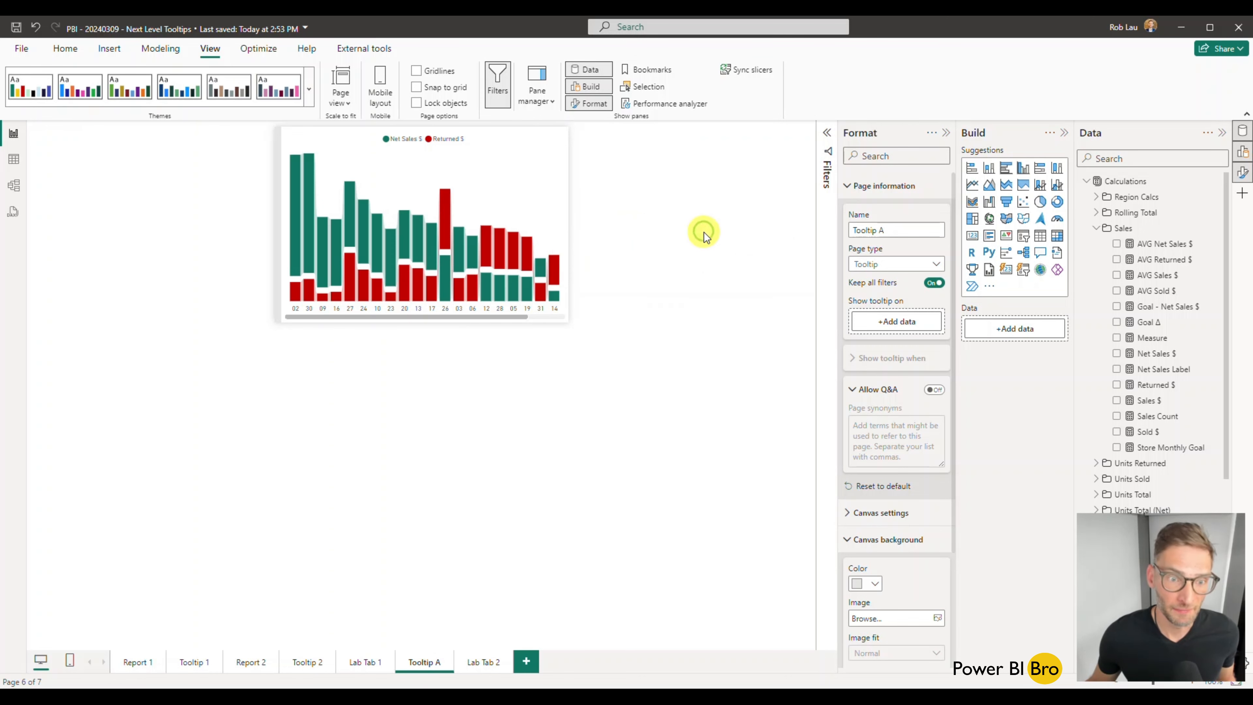
{"action": "left_click", "coordinate": [559, 132]}
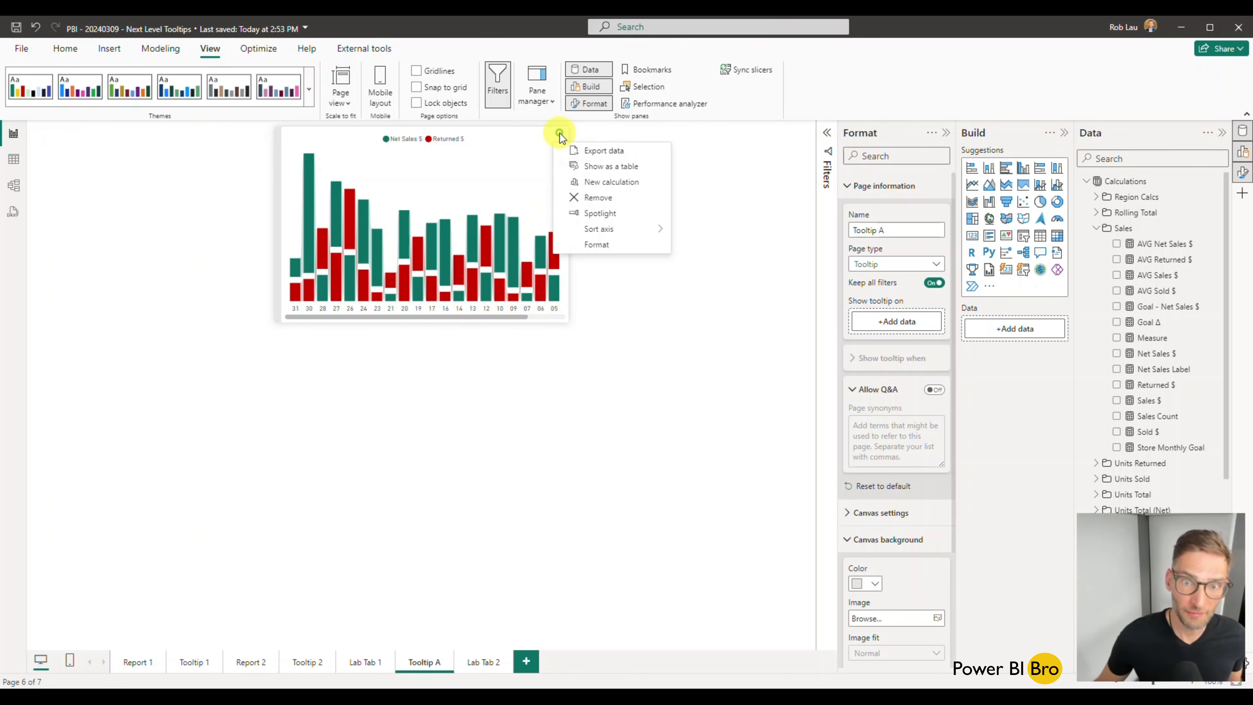
{"action": "mouse_move", "coordinate": [598, 229]}
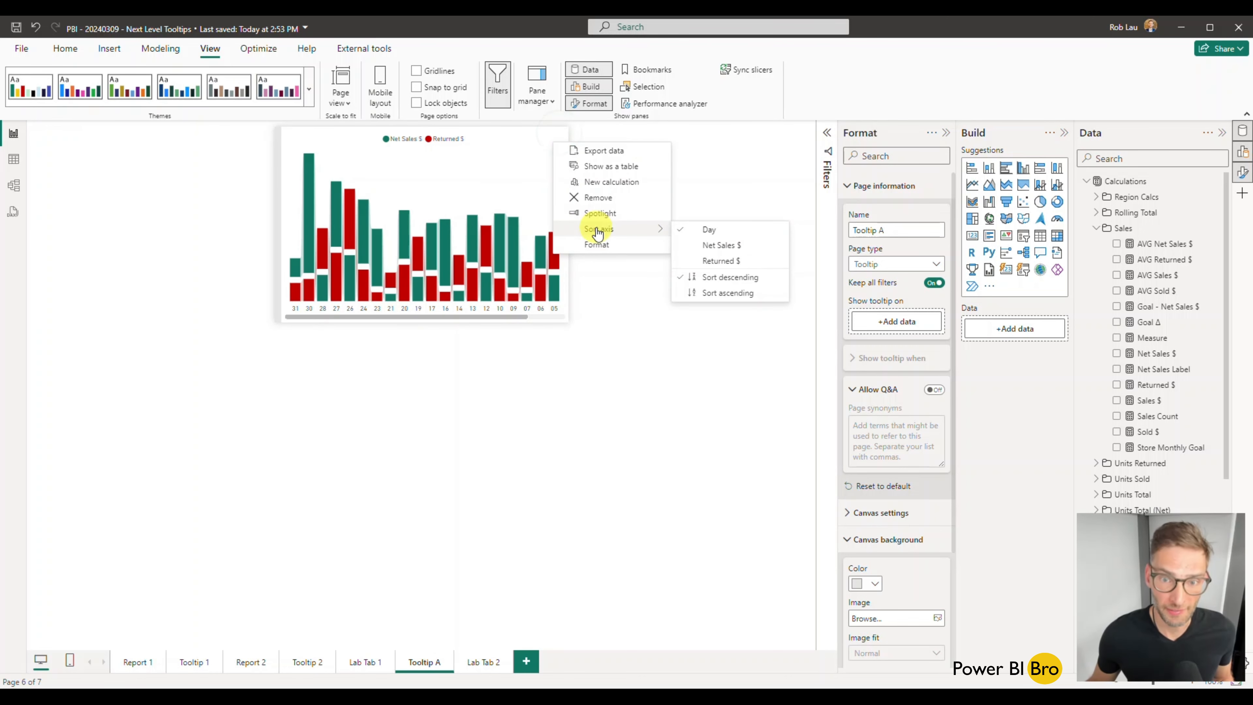
{"action": "left_click", "coordinate": [730, 292]}
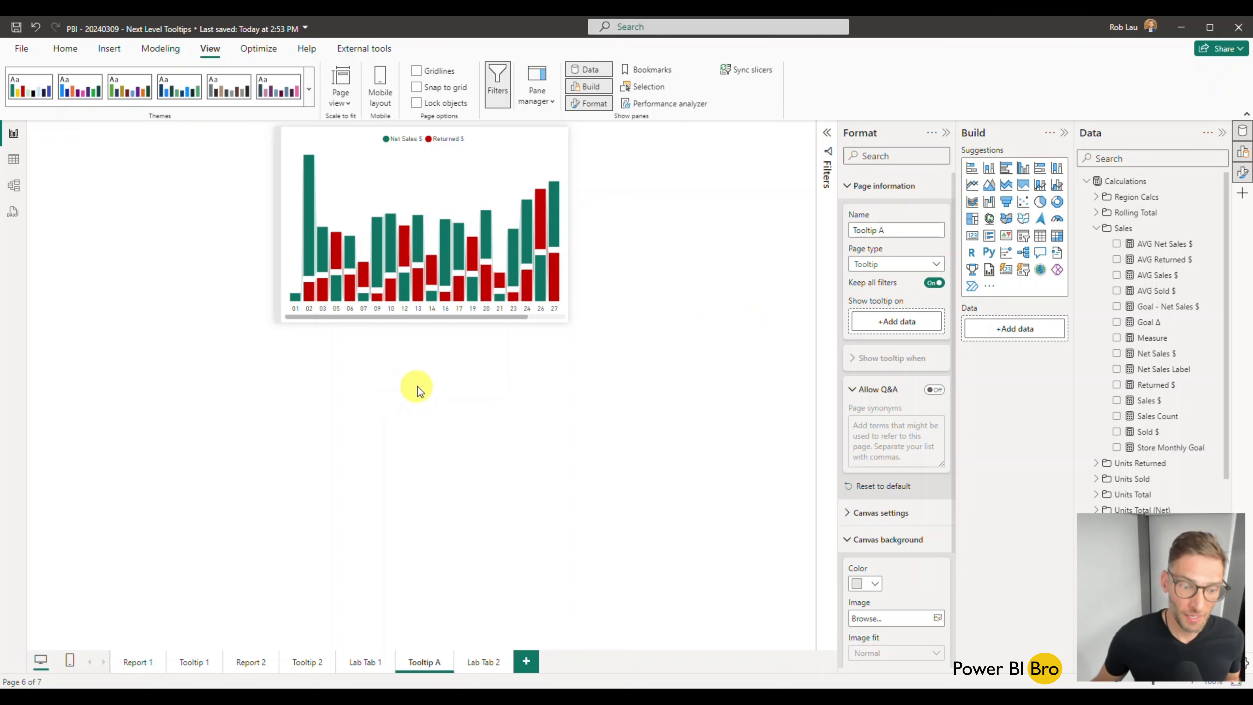
Check the custom tooltip on the Lab Tab 1 monthly chart for the columns from February through June.
{"action": "left_click", "coordinate": [358, 667]}
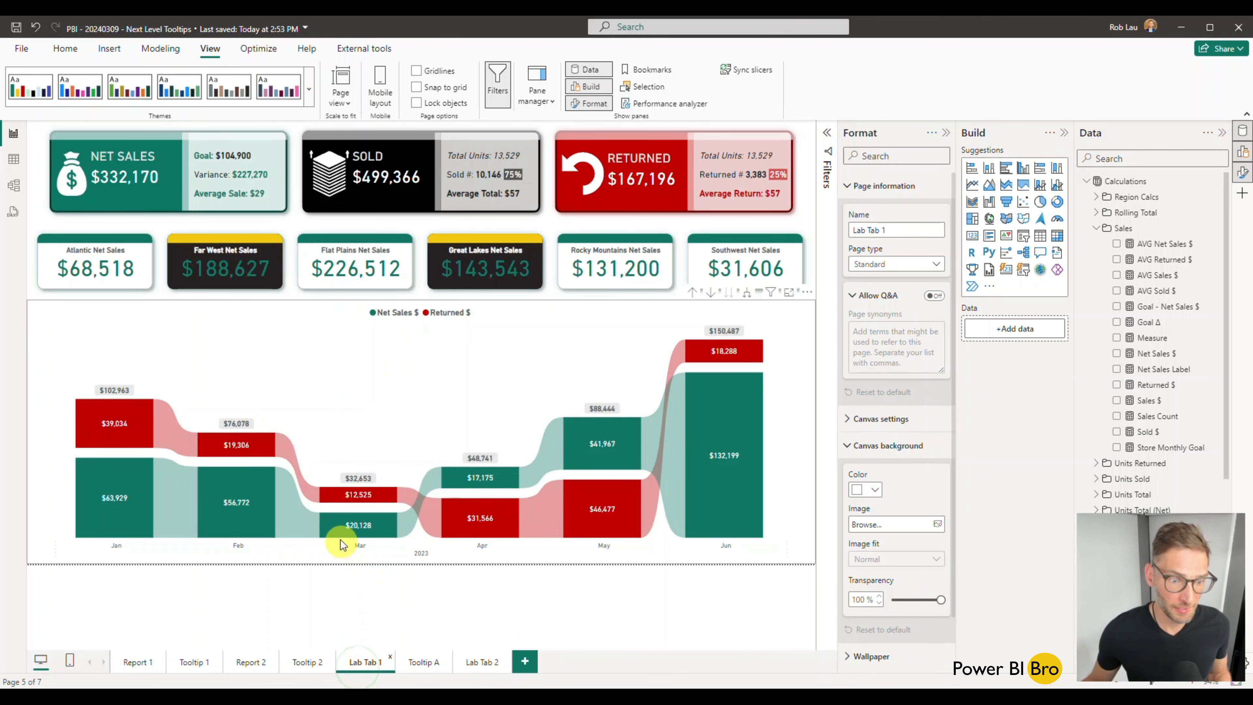
{"action": "mouse_move", "coordinate": [339, 539]}
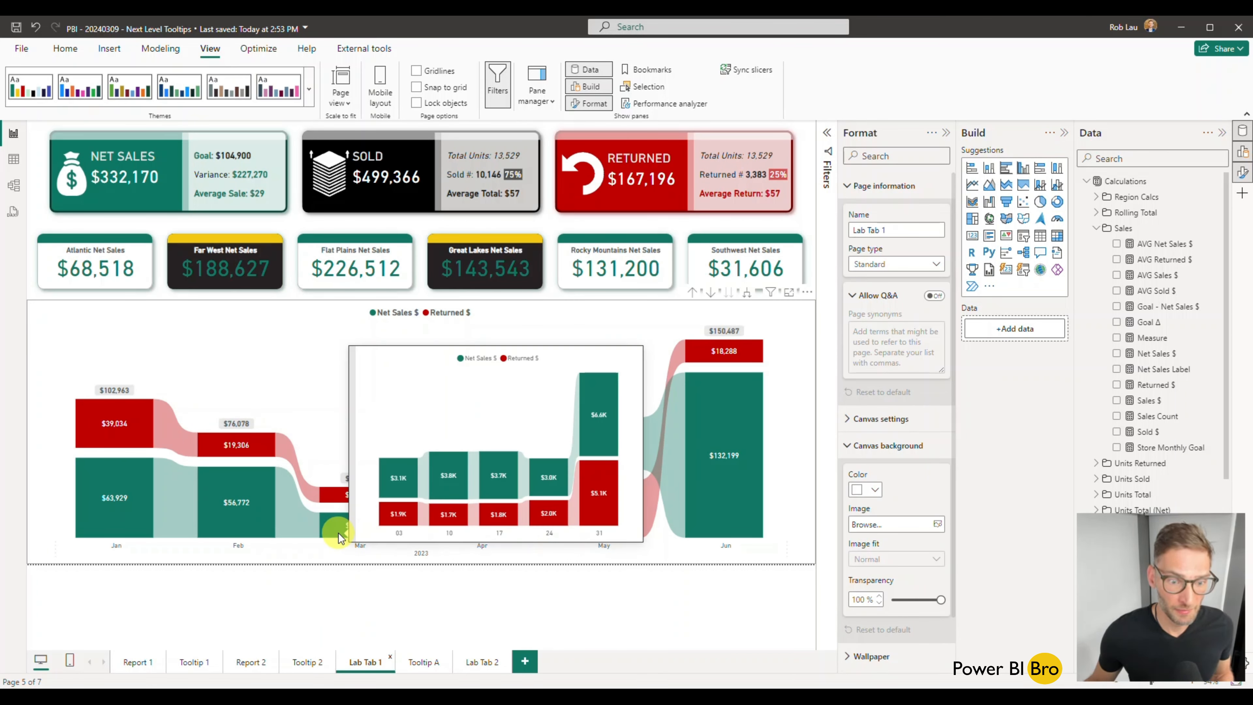
{"action": "mouse_move", "coordinate": [272, 528]}
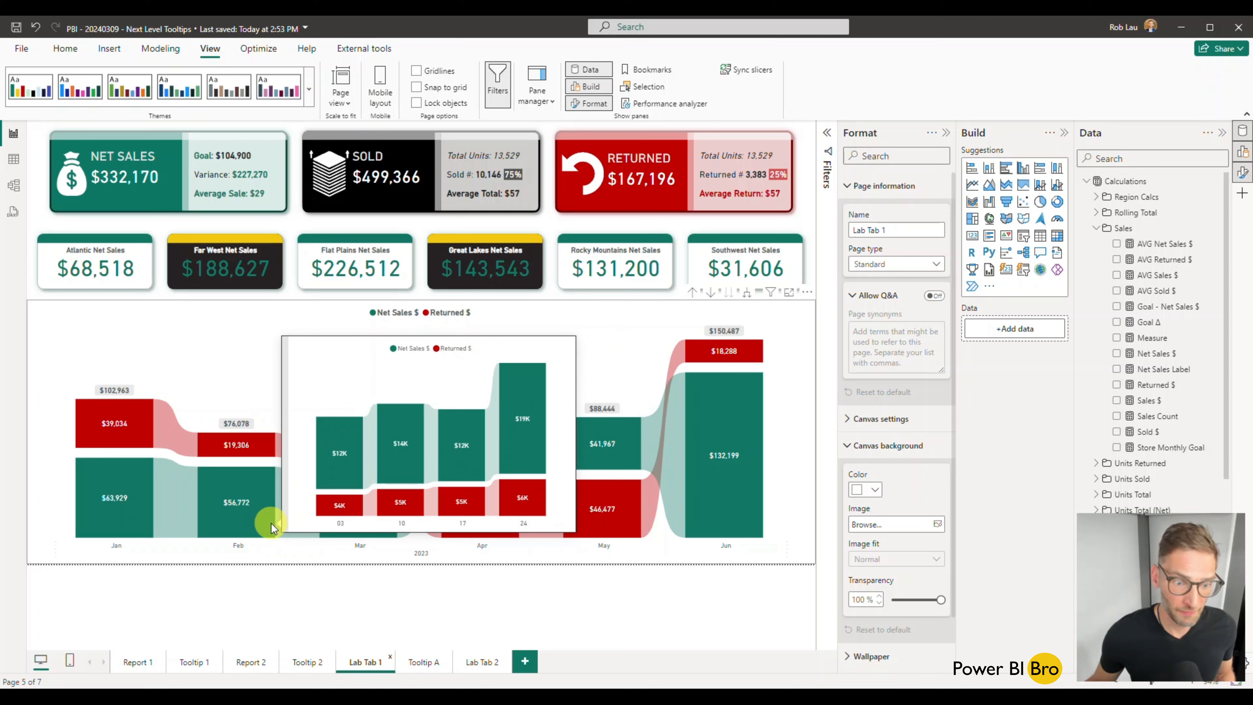
{"action": "mouse_move", "coordinate": [448, 527]}
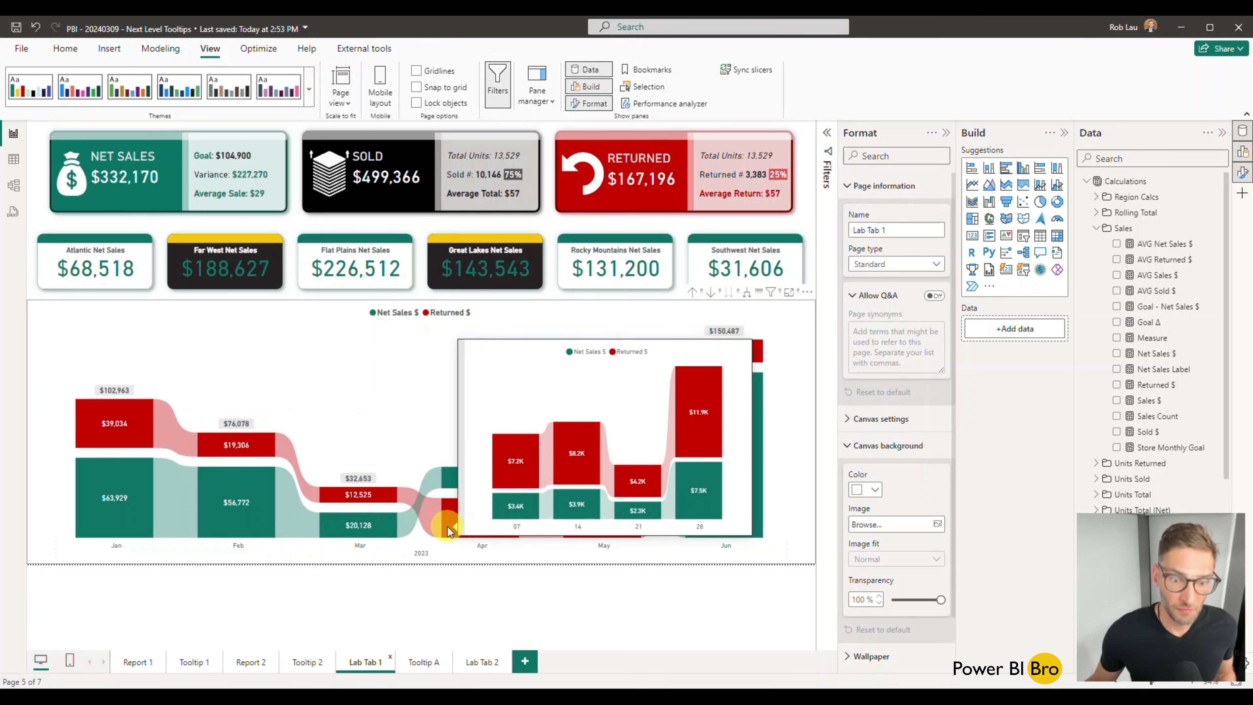
{"action": "mouse_move", "coordinate": [581, 519]}
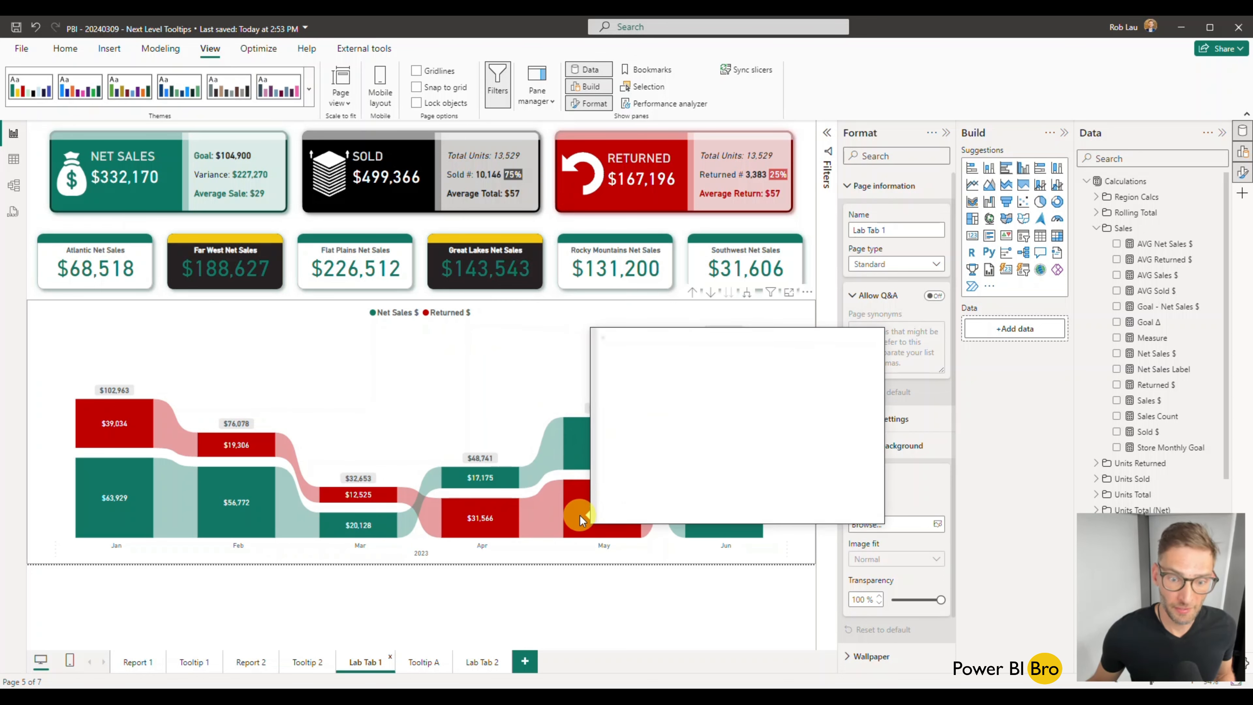
{"action": "mouse_move", "coordinate": [707, 516]}
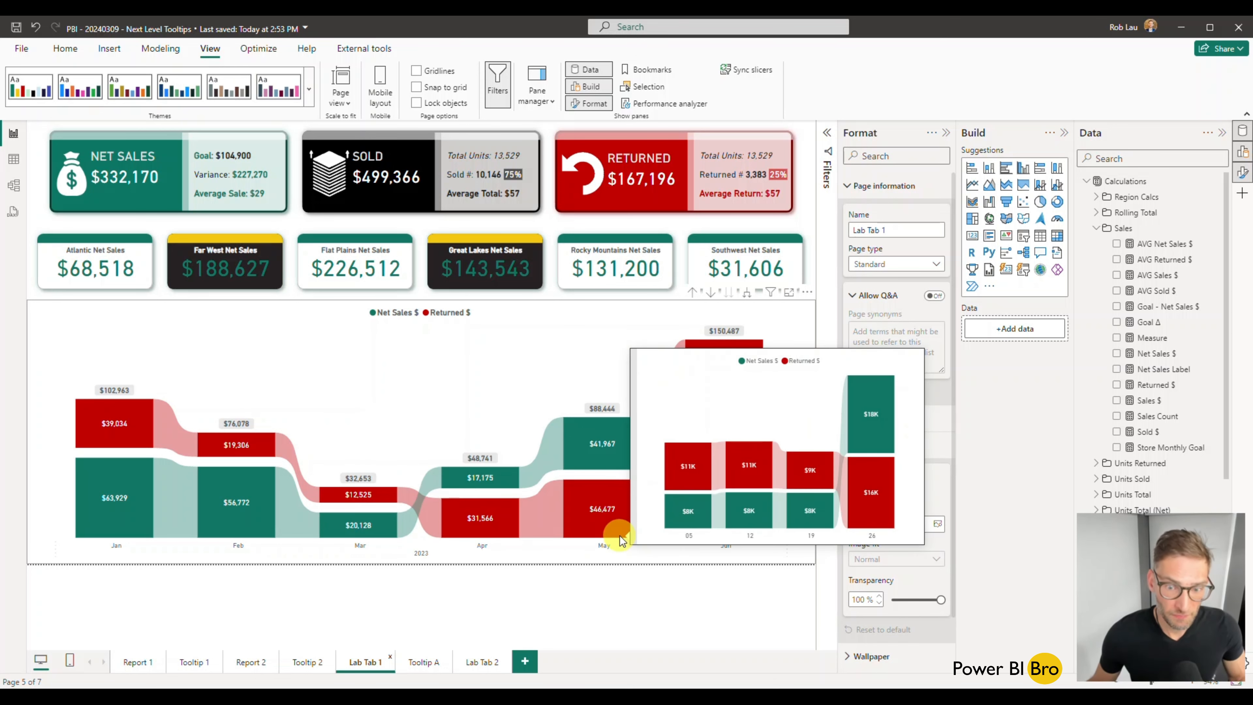
{"action": "mouse_move", "coordinate": [473, 509]}
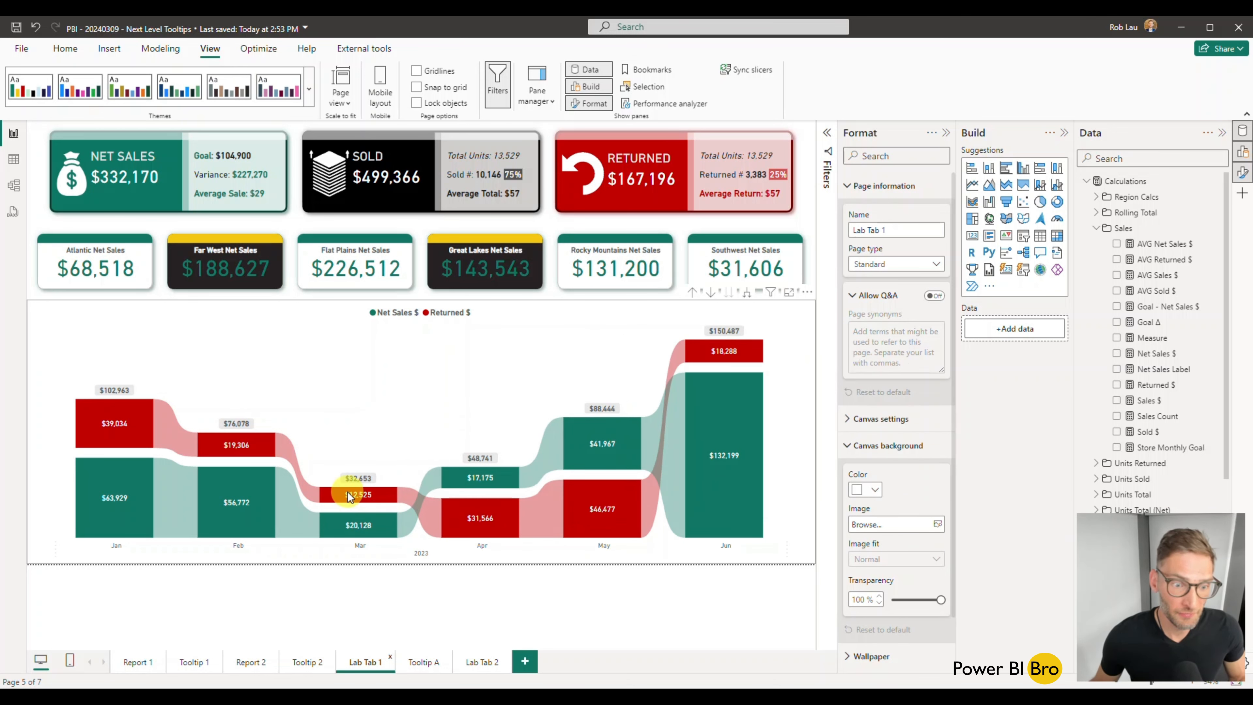
{"action": "mouse_move", "coordinate": [335, 500]}
{"action": "mouse_move", "coordinate": [258, 507]}
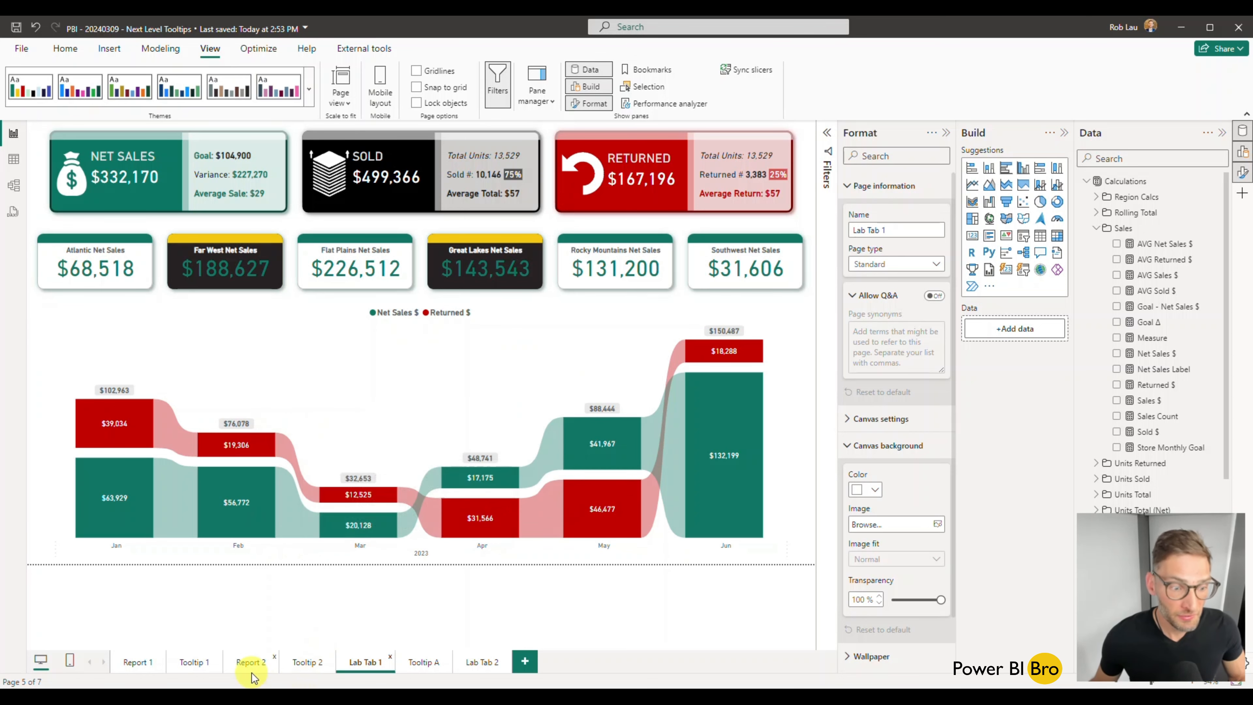
Compare the Report 1 page with Lab Tab 1 and check the Lab Tab 1 tooltips over March and April.
{"action": "left_click", "coordinate": [134, 662]}
{"action": "mouse_move", "coordinate": [242, 509]}
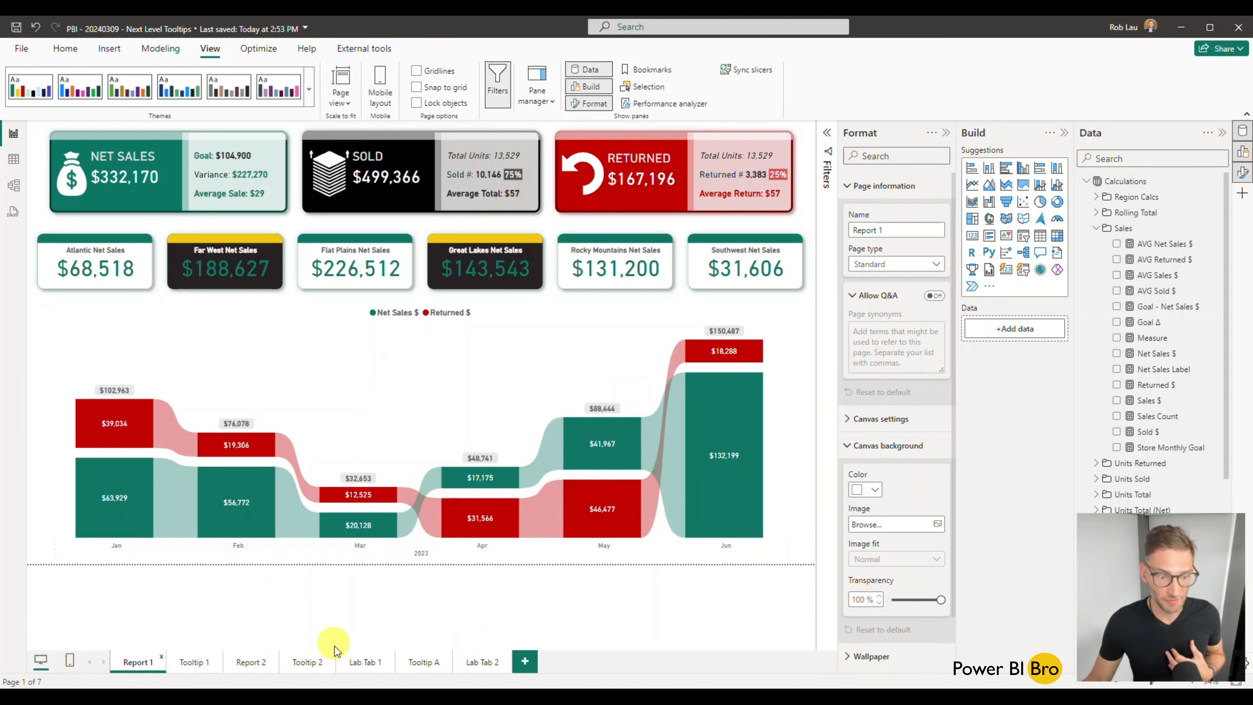
{"action": "left_click", "coordinate": [367, 664]}
{"action": "mouse_move", "coordinate": [383, 523]}
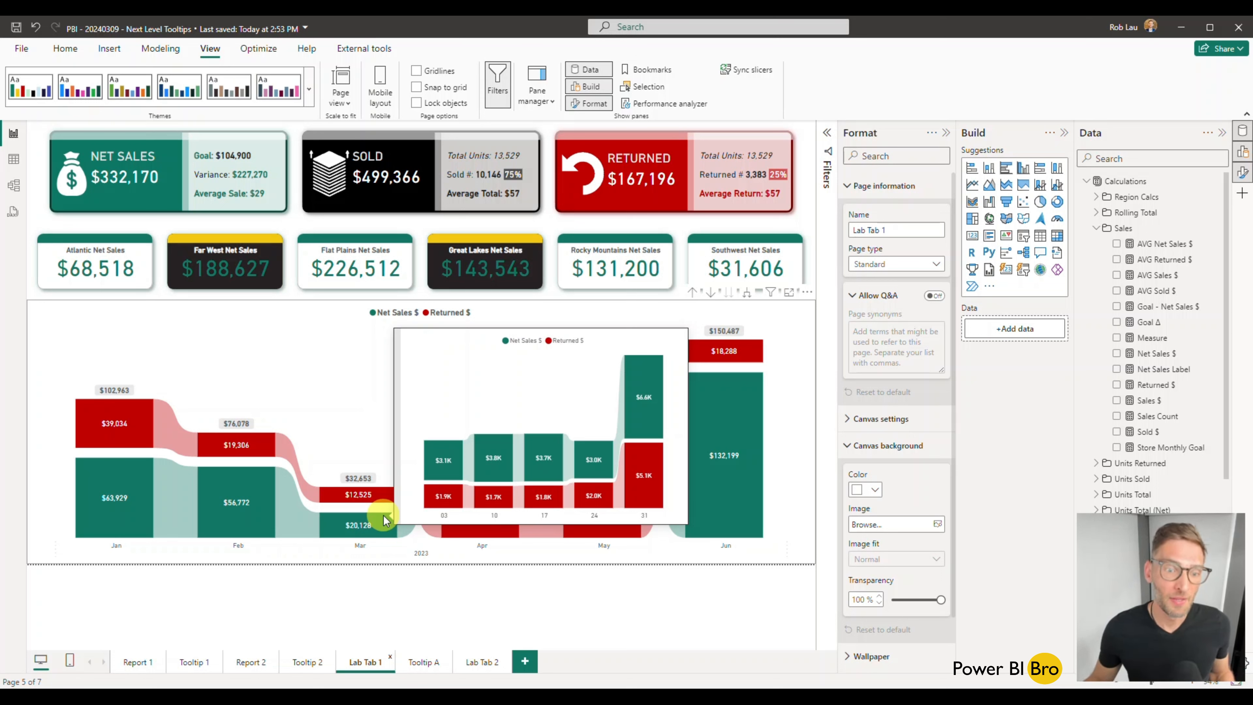
{"action": "mouse_move", "coordinate": [497, 472]}
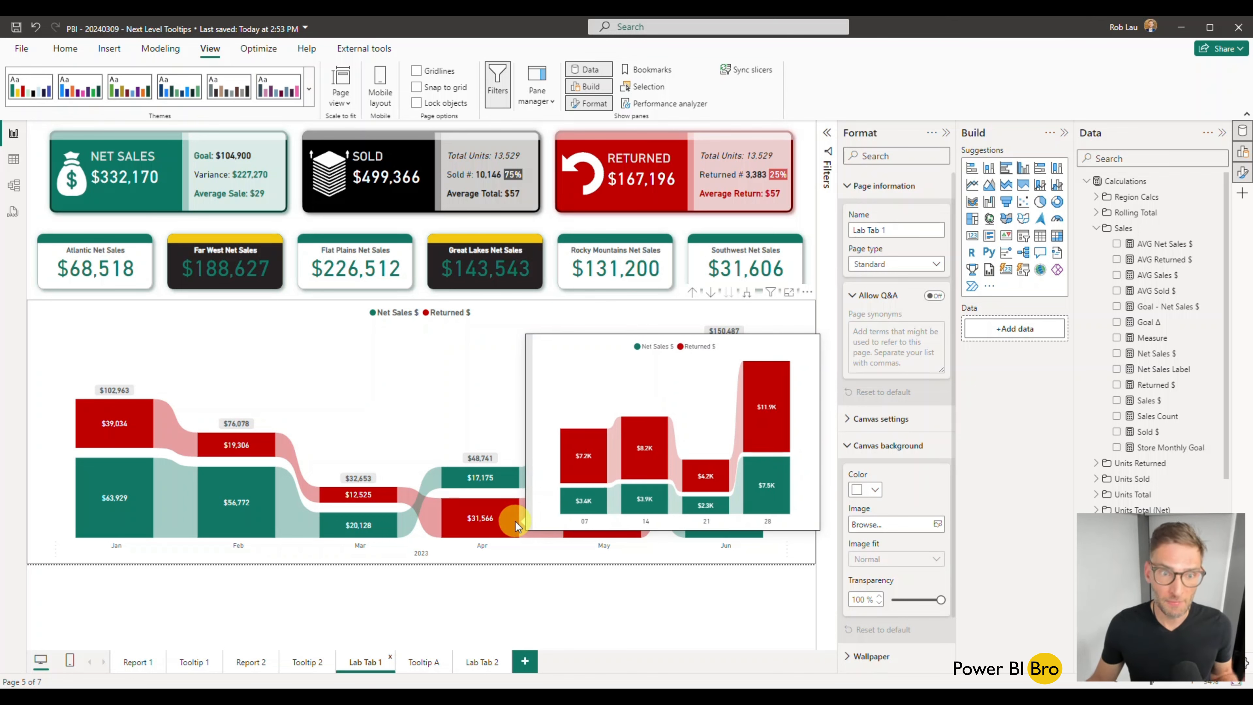
Clear the Great Lakes and Far West selections in the region slicer and go to the Lab Tab 2 page.
{"action": "left_click", "coordinate": [471, 280]}
{"action": "left_click", "coordinate": [240, 282]}
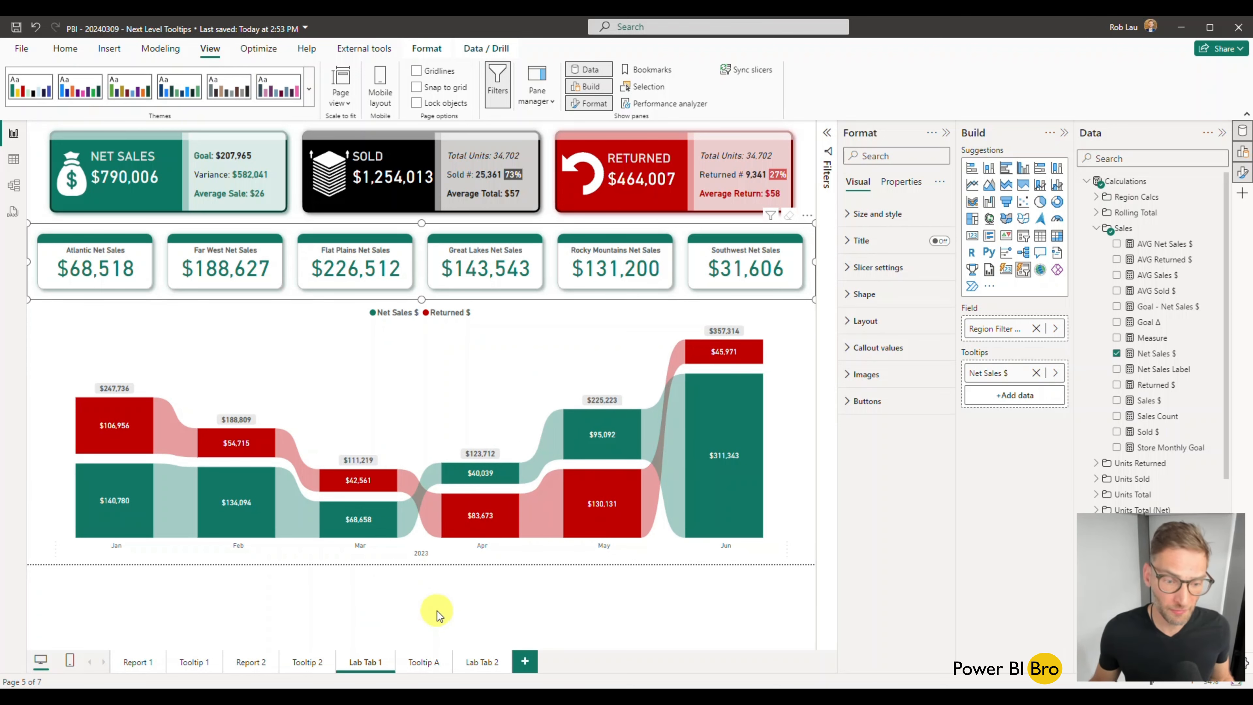
{"action": "left_click", "coordinate": [254, 661]}
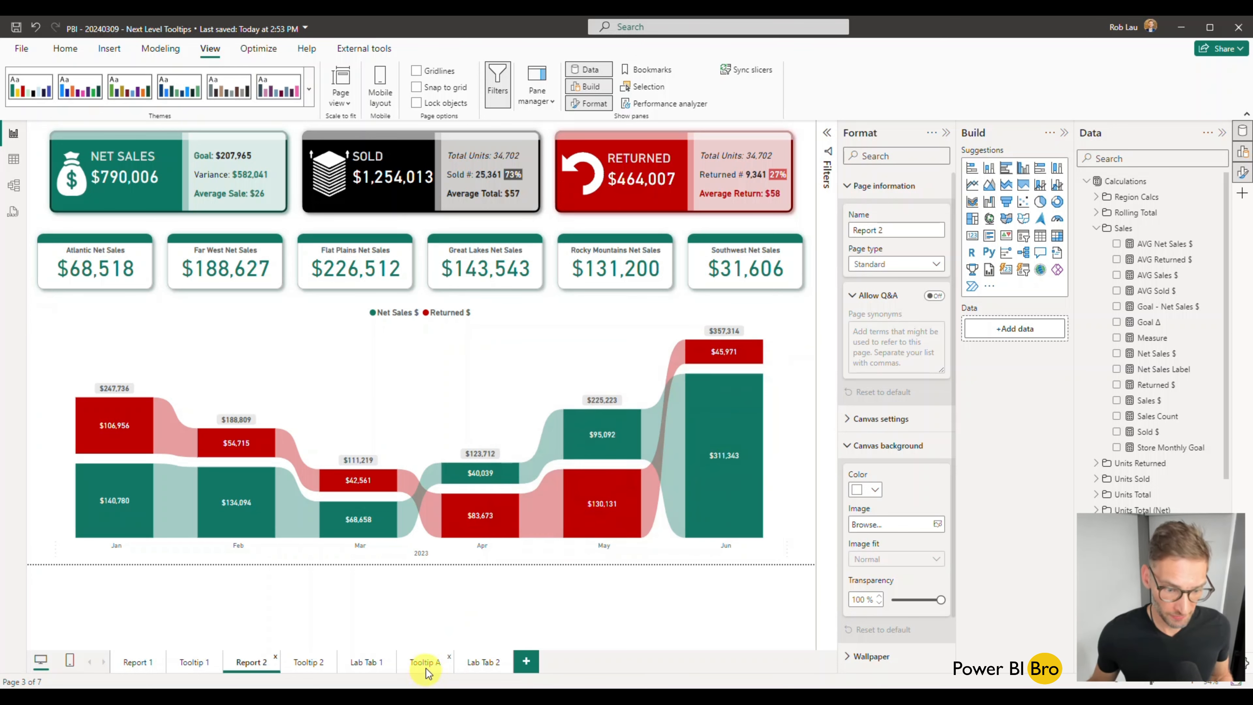
{"action": "left_click", "coordinate": [481, 662]}
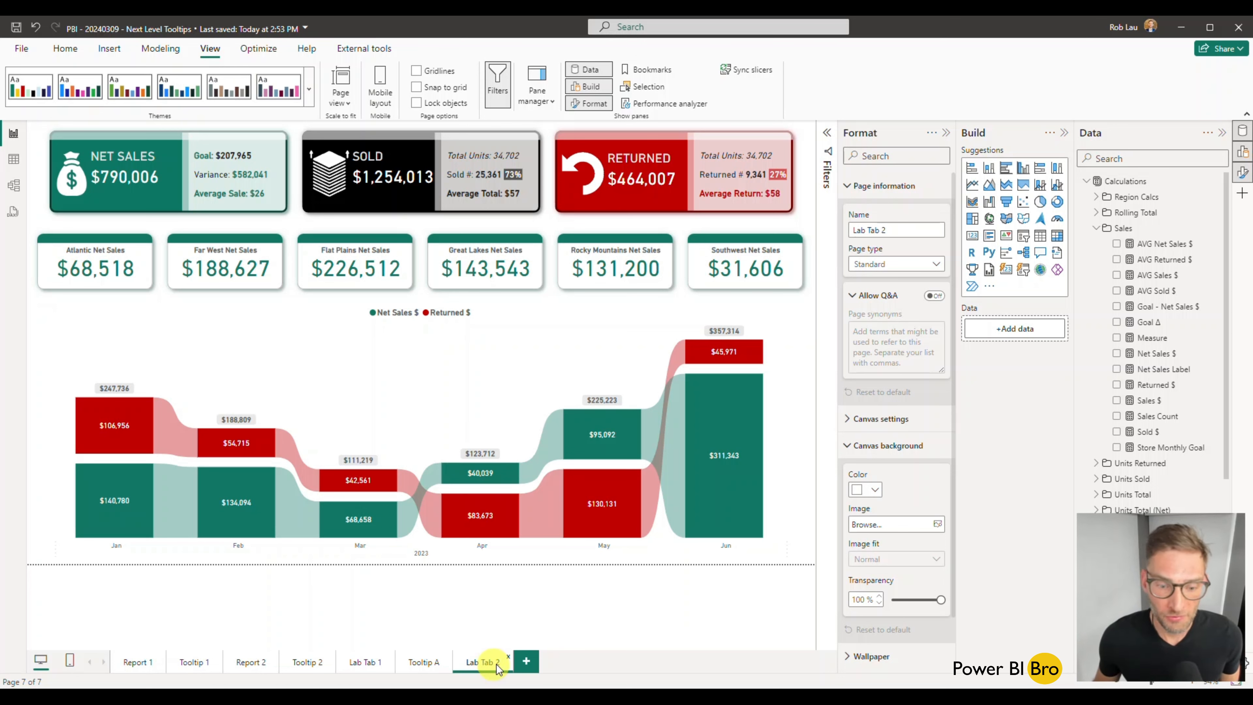
Add a new report page and set its page type to Tooltip.
{"action": "left_click", "coordinate": [526, 662]}
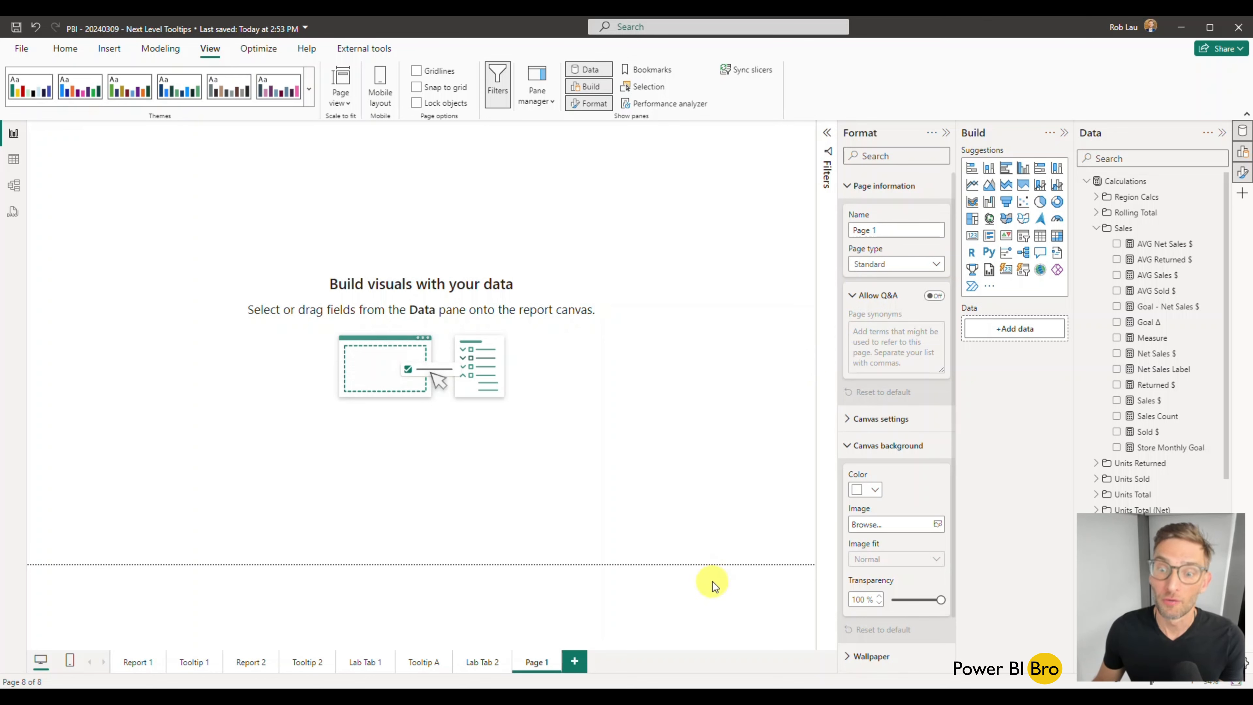
{"action": "left_click", "coordinate": [924, 262]}
{"action": "left_click", "coordinate": [886, 296]}
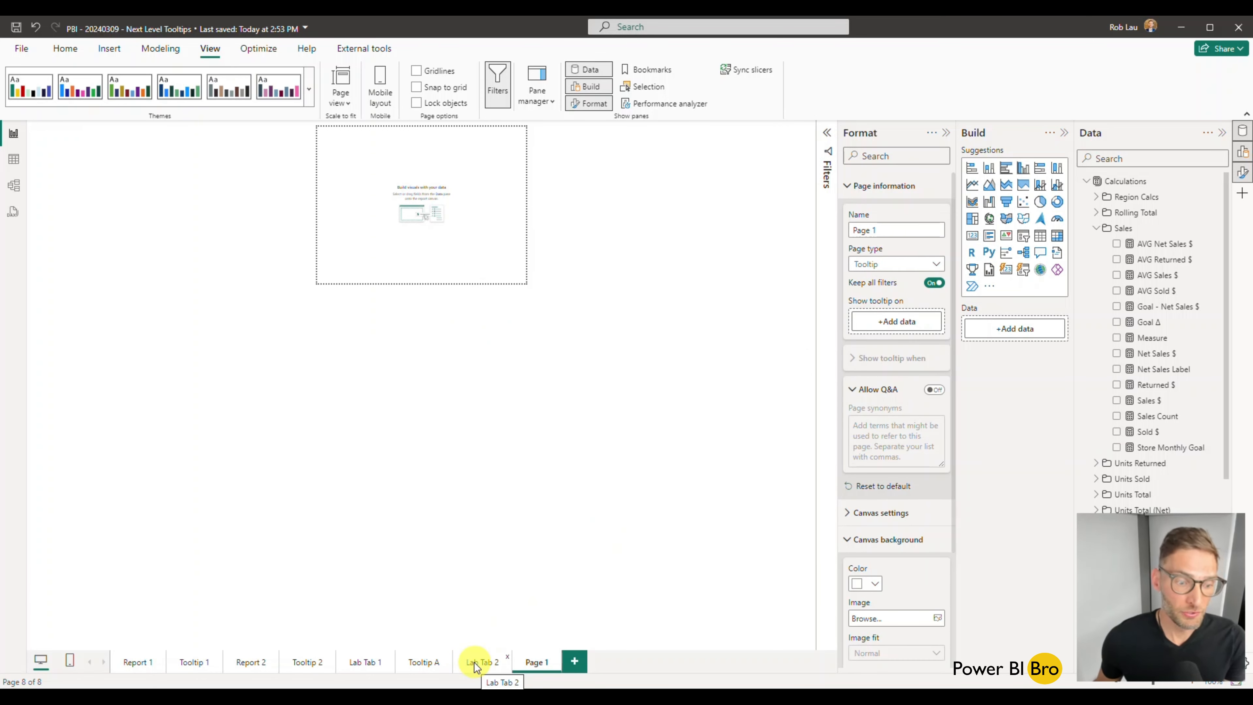
Examine the Tooltip 2 page's layout, canvas background and wallpaper settings as a reference.
{"action": "left_click", "coordinate": [248, 663]}
{"action": "left_click", "coordinate": [310, 671]}
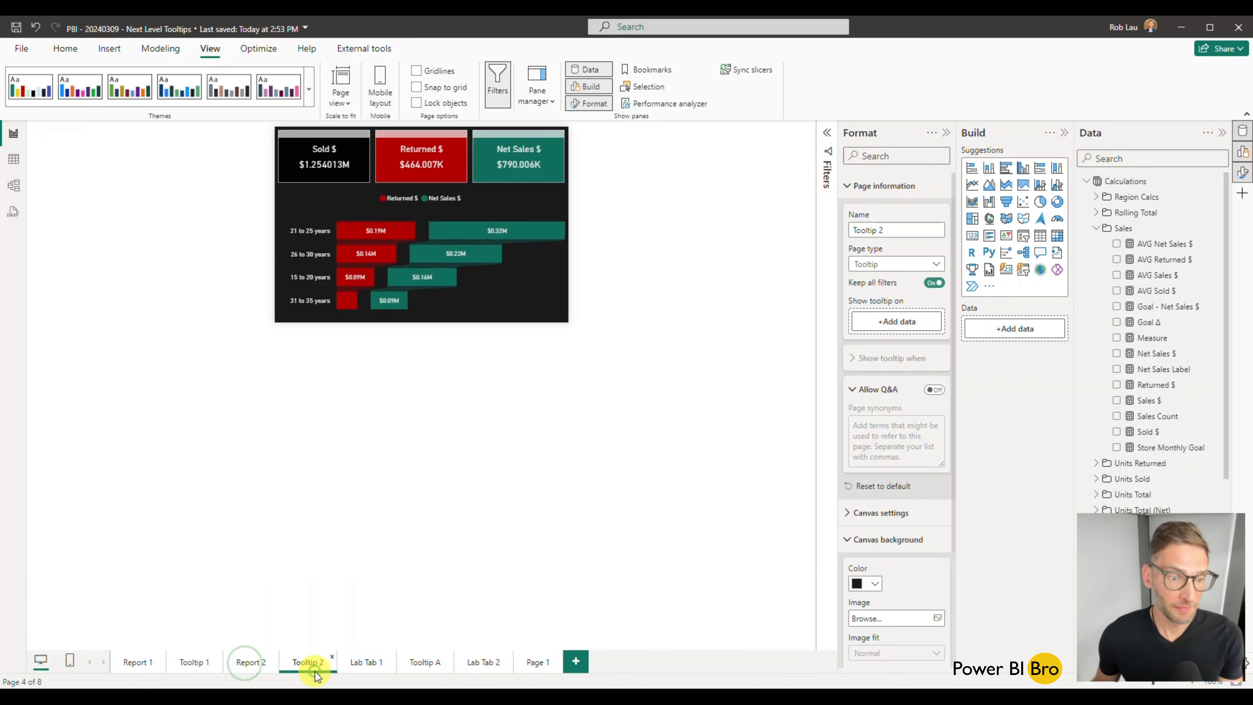
{"action": "left_click", "coordinate": [444, 445]}
{"action": "scroll", "coordinate": [878, 494], "scroll_direction": "down", "scroll_amount": 2}
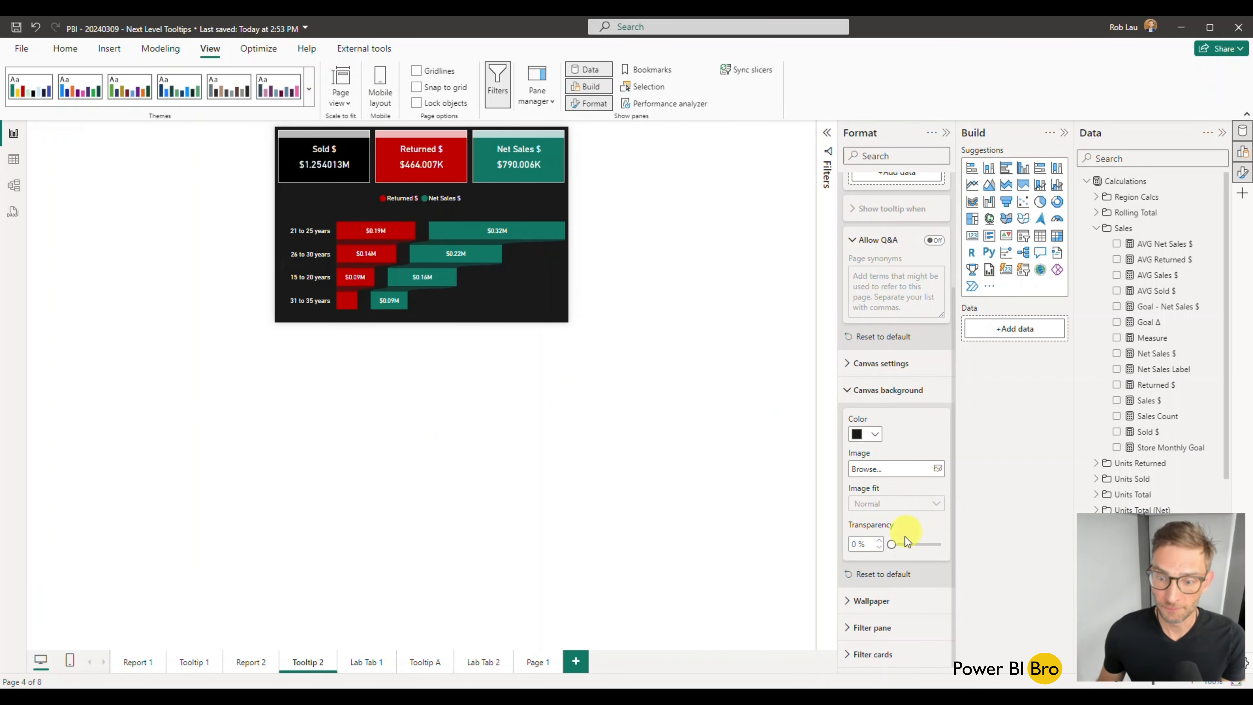
{"action": "left_click", "coordinate": [871, 601]}
On Page 1, change the canvas type to Custom.
{"action": "left_click", "coordinate": [539, 662]}
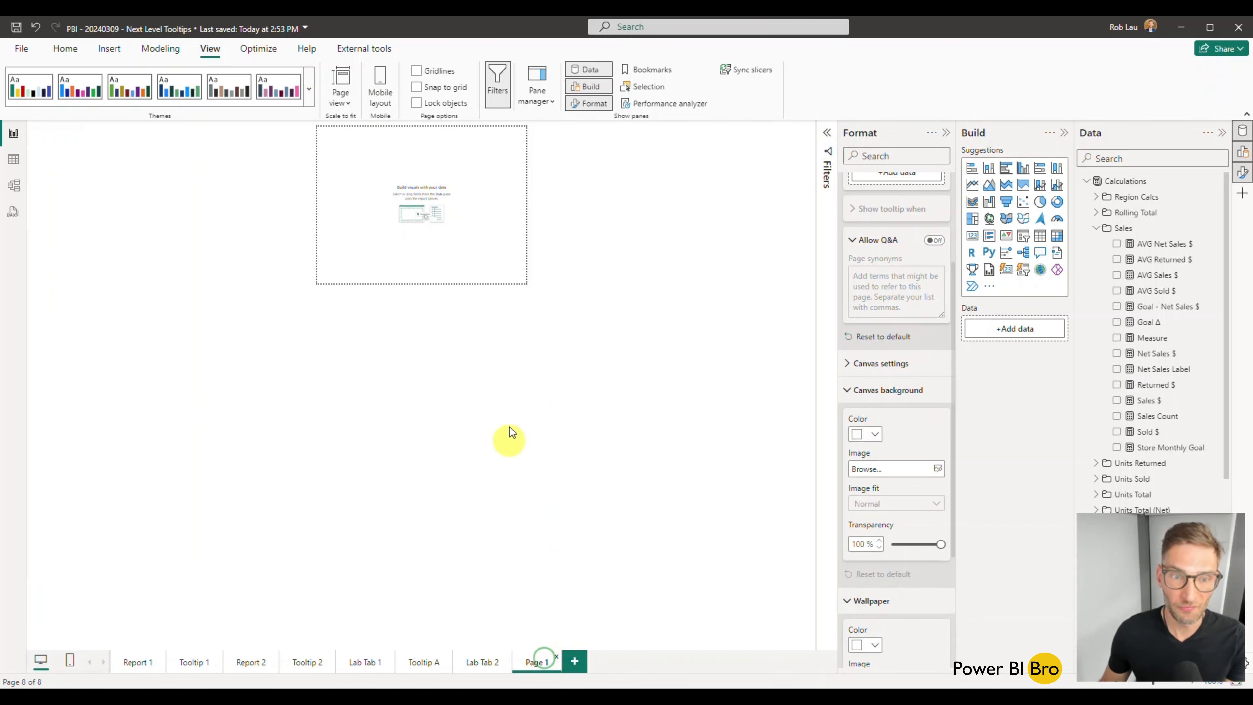
{"action": "scroll", "coordinate": [888, 466], "scroll_direction": "down", "scroll_amount": 4}
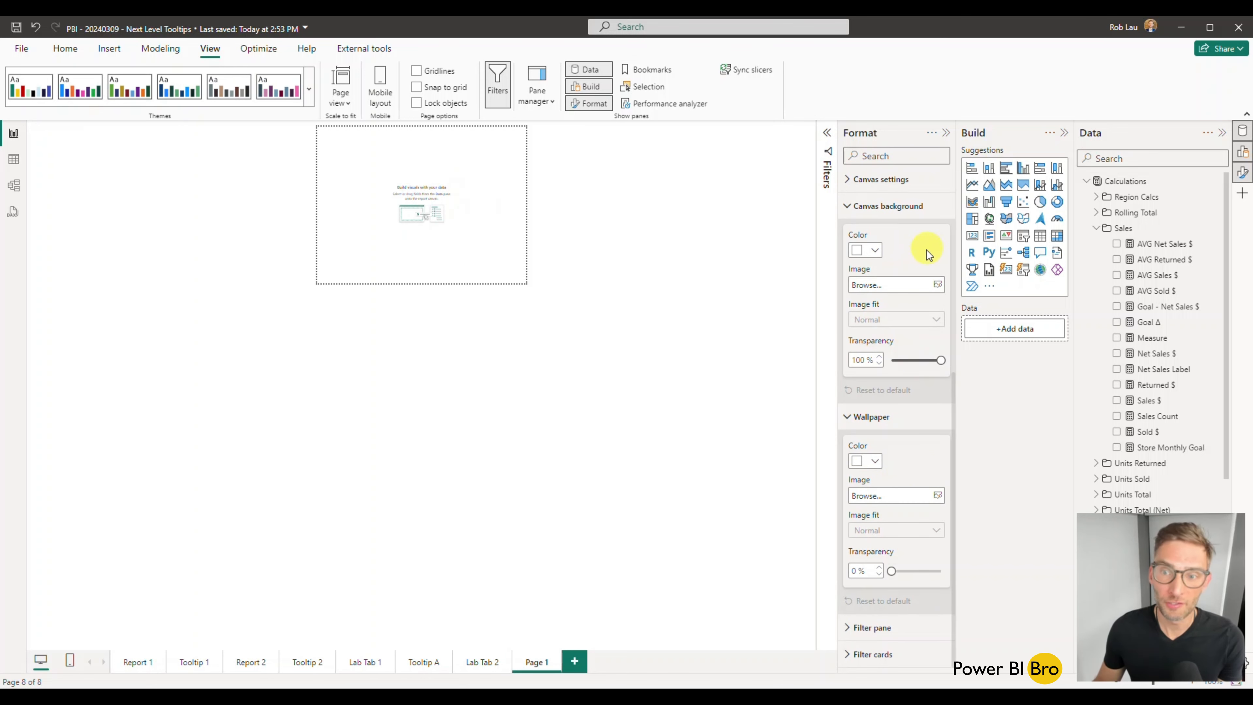
{"action": "left_click", "coordinate": [876, 206]}
{"action": "scroll", "coordinate": [917, 304], "scroll_direction": "up", "scroll_amount": 3}
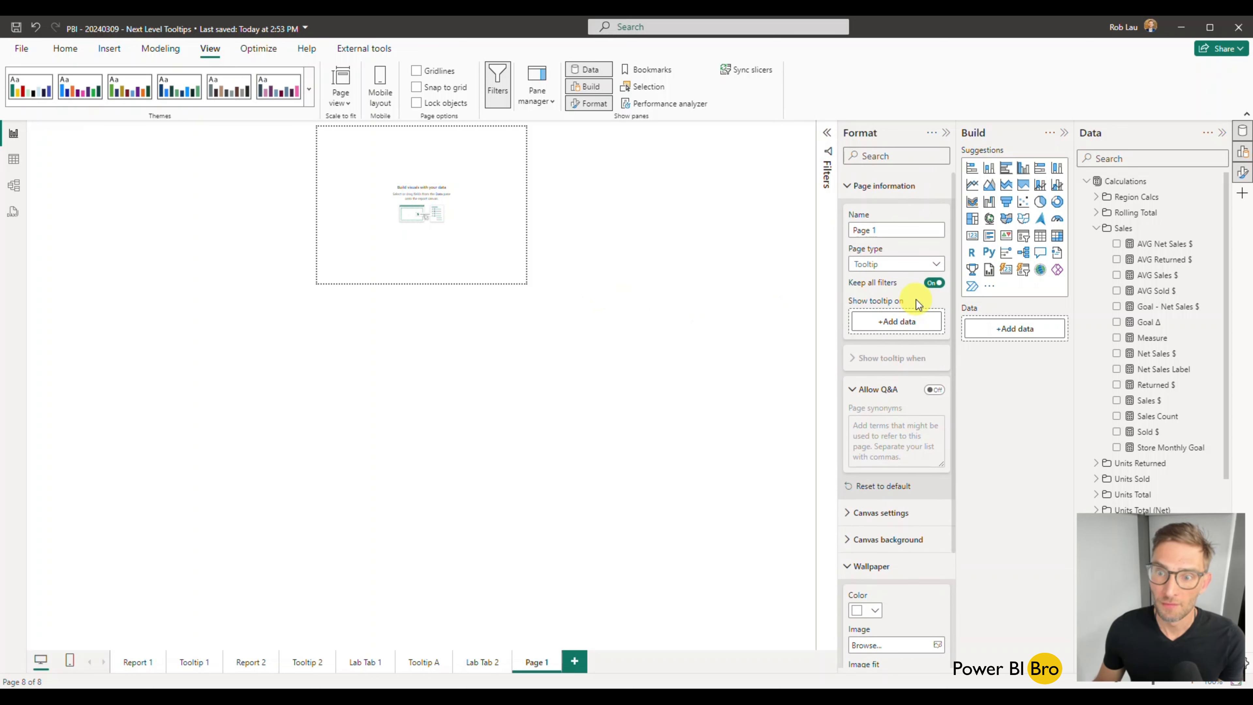
{"action": "left_click", "coordinate": [881, 513]}
{"action": "scroll", "coordinate": [881, 516], "scroll_direction": "down", "scroll_amount": 2}
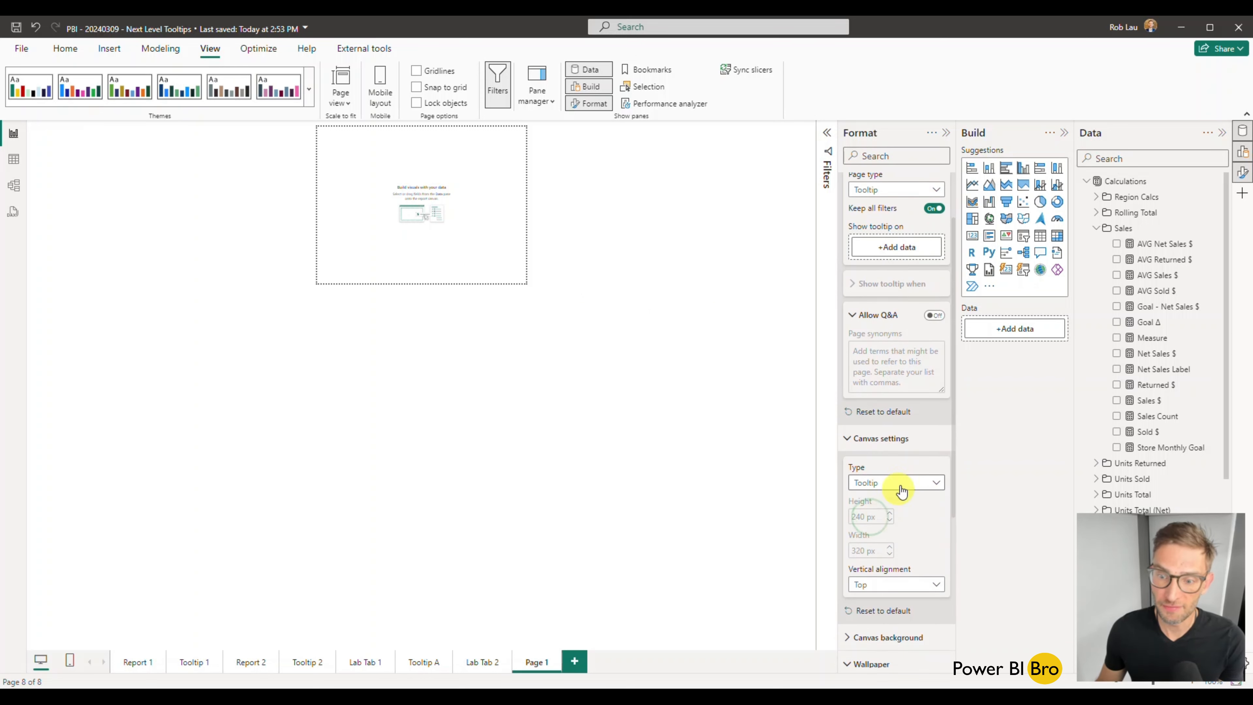
{"action": "left_click", "coordinate": [871, 482]}
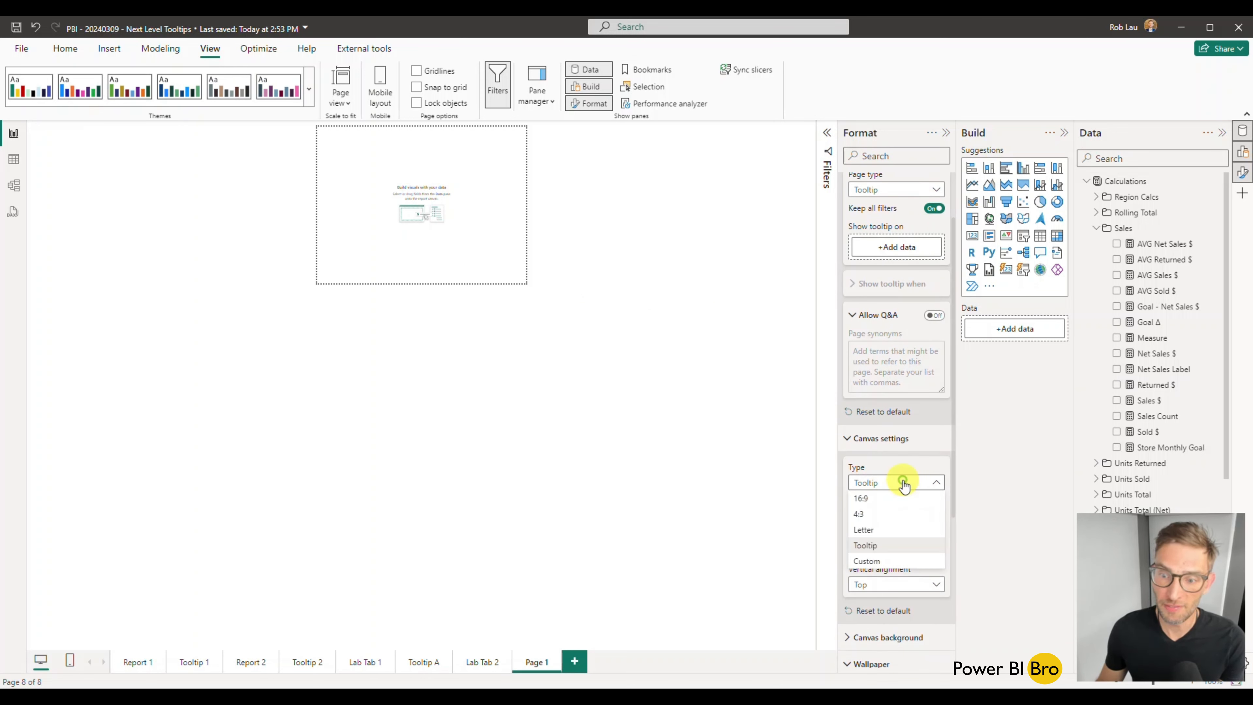
{"action": "left_click", "coordinate": [871, 561]}
Try canvas heights of 500 px and 400 px for Page 1.
{"action": "double_click", "coordinate": [859, 516]}
{"action": "type", "text": "500"}
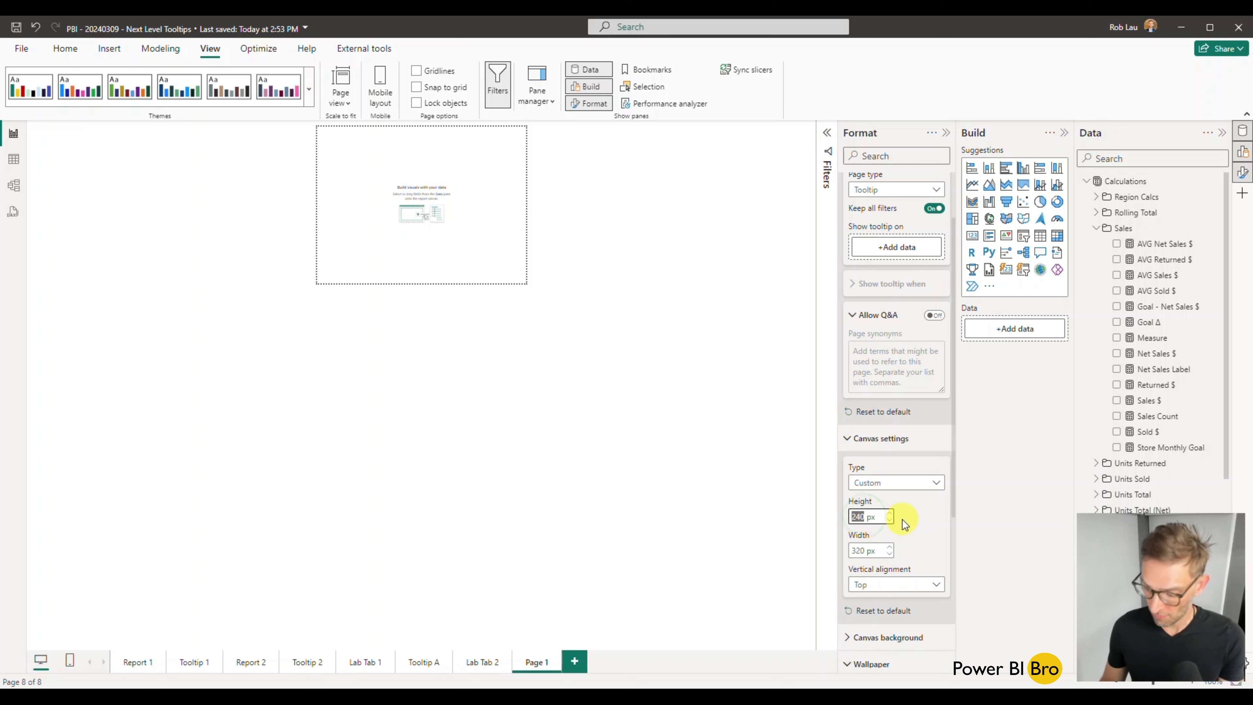
{"action": "key", "text": "Return"}
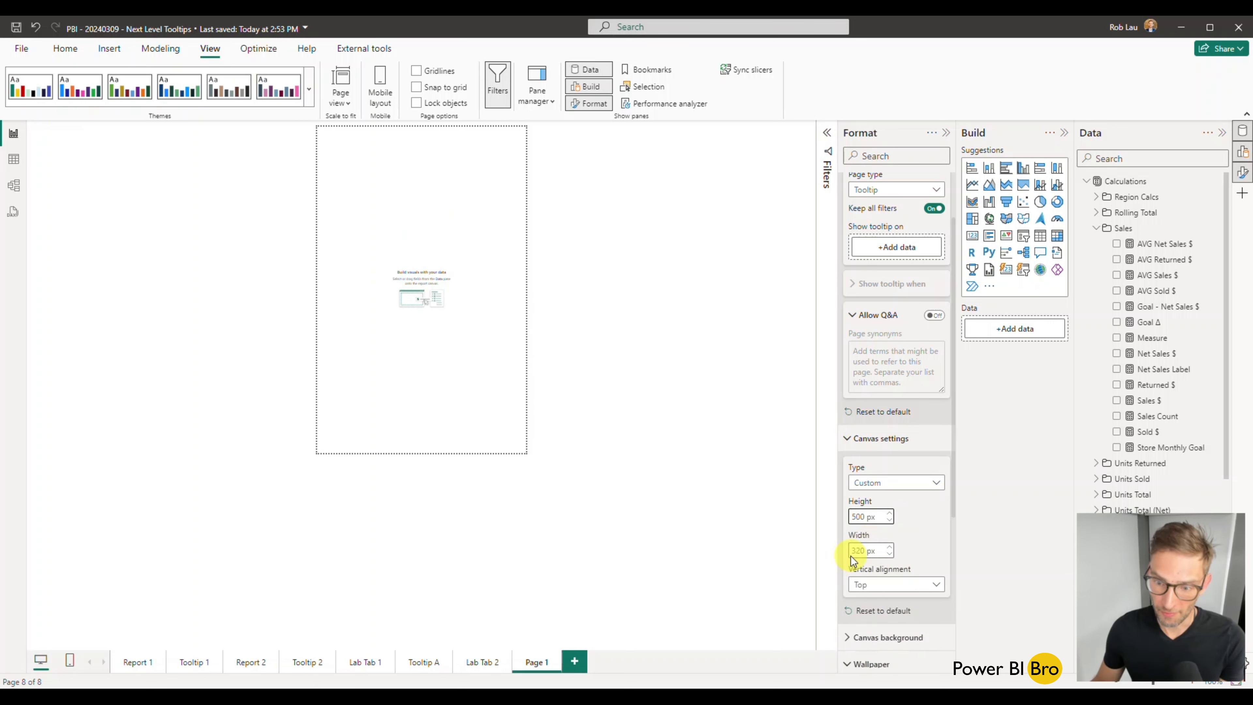
{"action": "double_click", "coordinate": [859, 516]}
{"action": "type", "text": "40"}
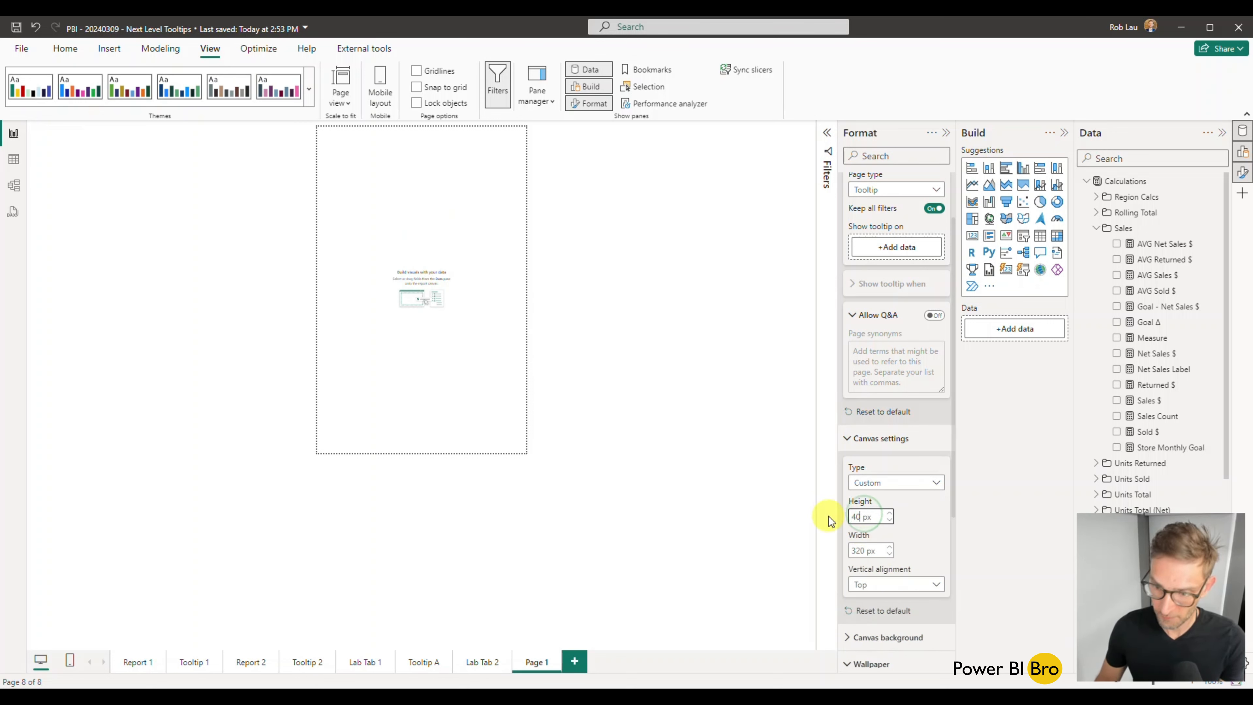
{"action": "key", "text": "Return"}
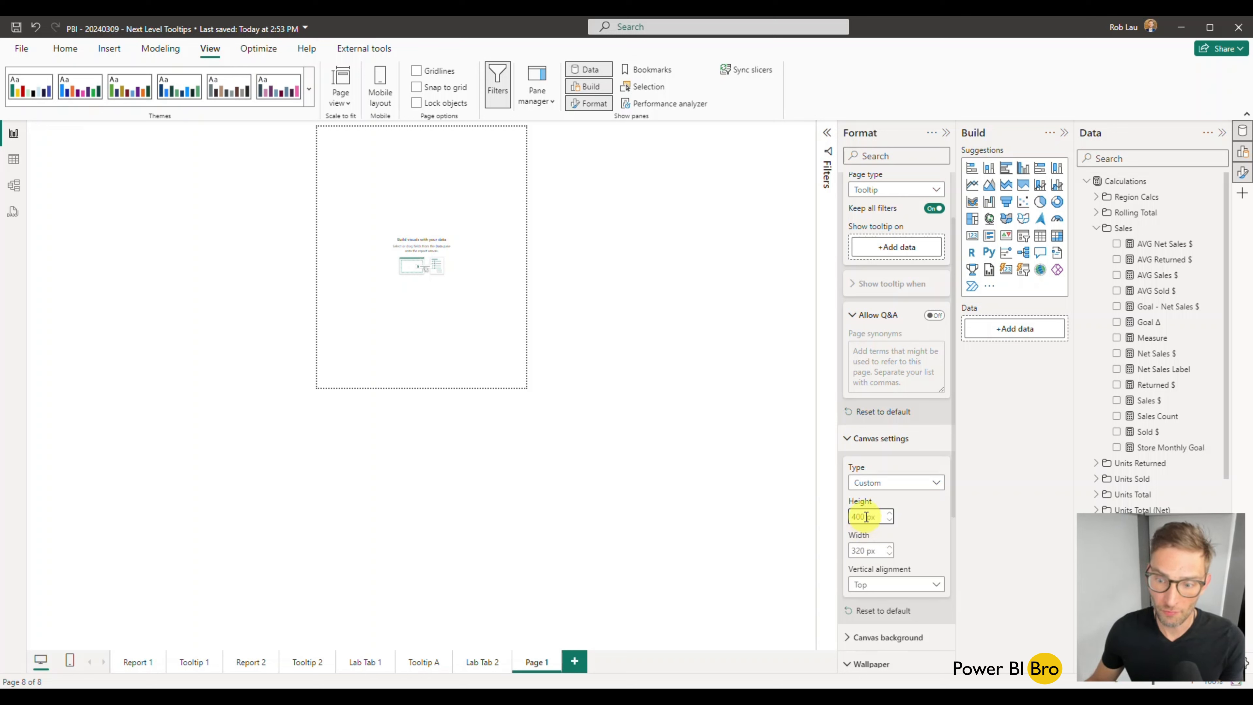
Set Page 1's canvas height to 300 px and its width to 400 px.
{"action": "double_click", "coordinate": [863, 516]}
{"action": "type", "text": "300"}
{"action": "double_click", "coordinate": [864, 551]}
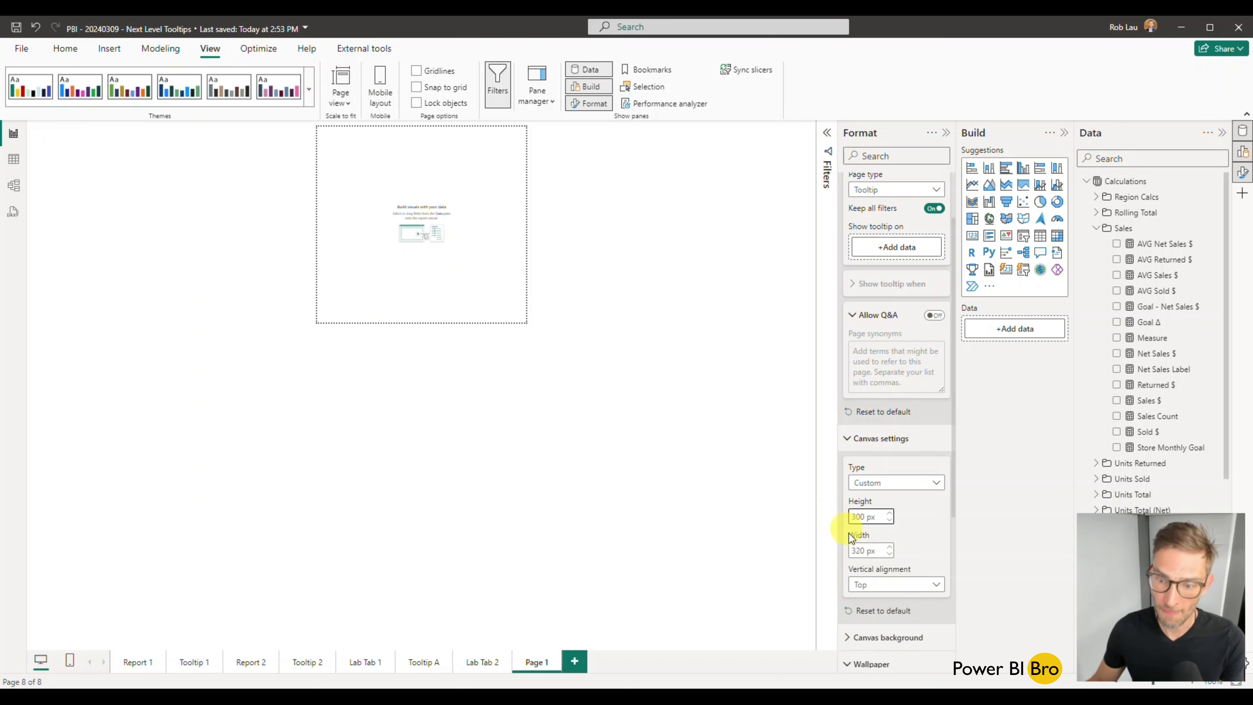
{"action": "type", "text": "400"}
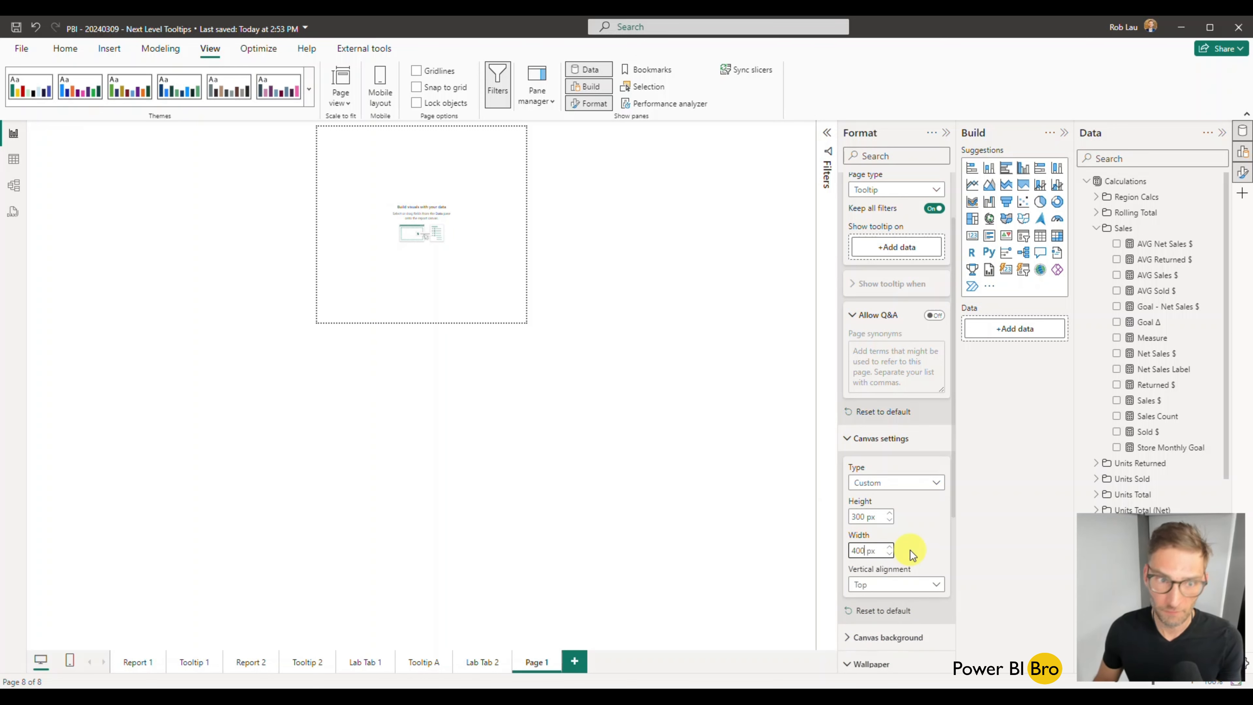
{"action": "key", "text": "Return"}
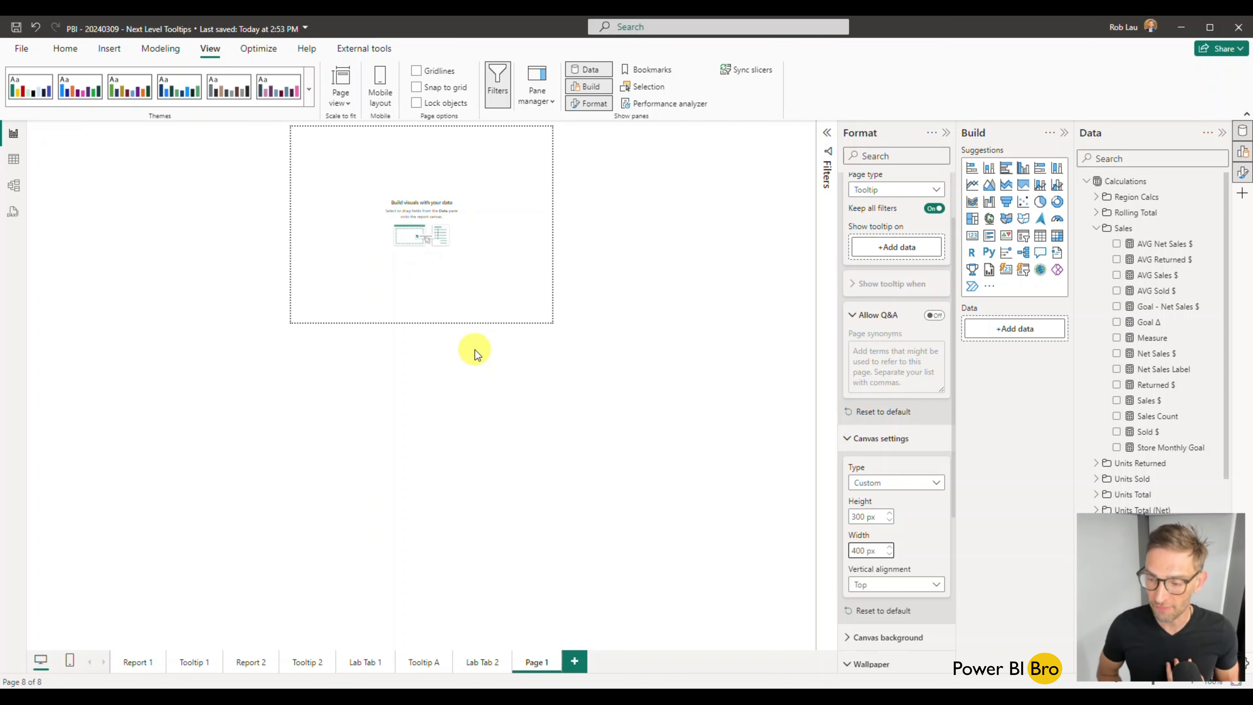
Check the default tooltip over April's Returned $ segment in the Lab Tab 2 monthly chart.
{"action": "left_click", "coordinate": [484, 664]}
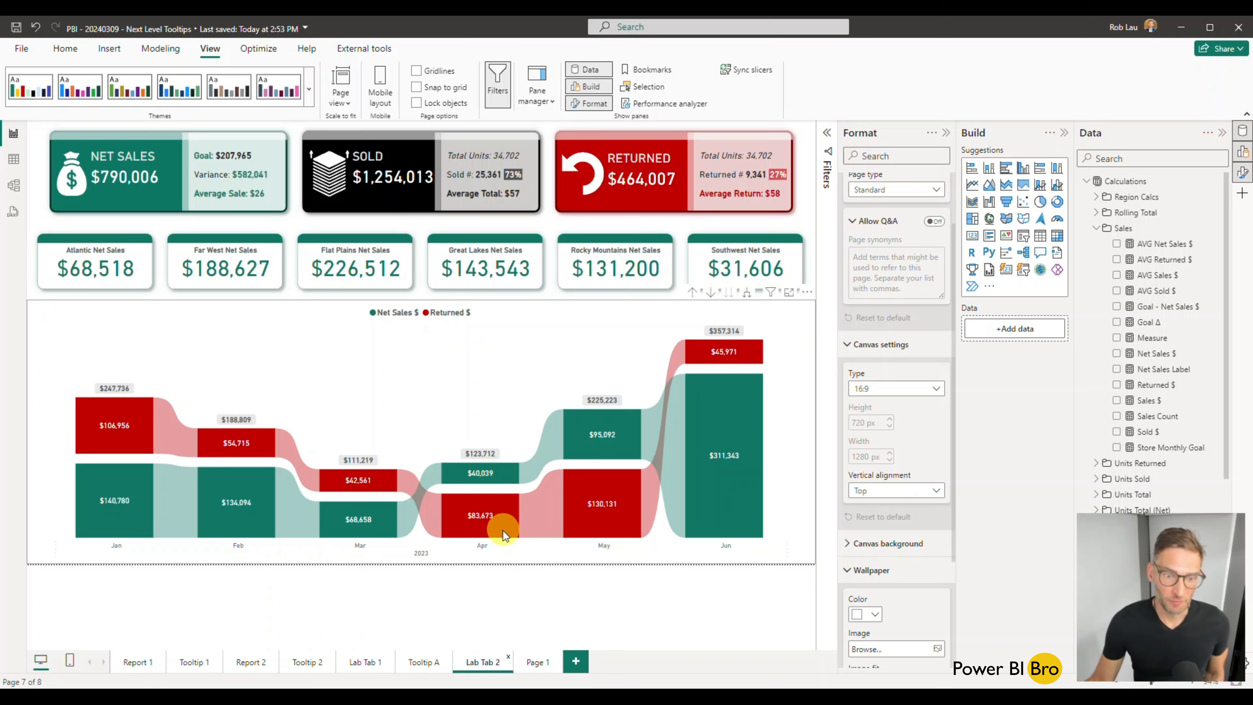
{"action": "mouse_move", "coordinate": [500, 529]}
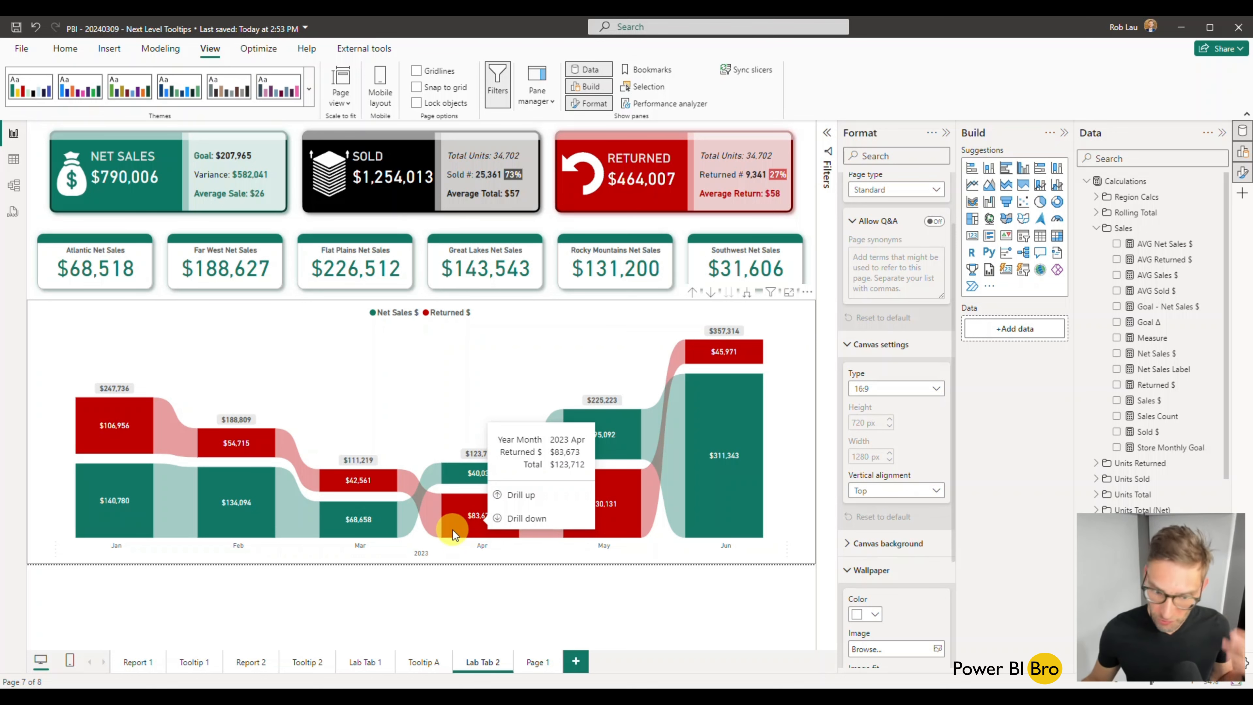
On Page 1, add a card visual showing the Net Sales $ measure.
{"action": "left_click", "coordinate": [538, 664]}
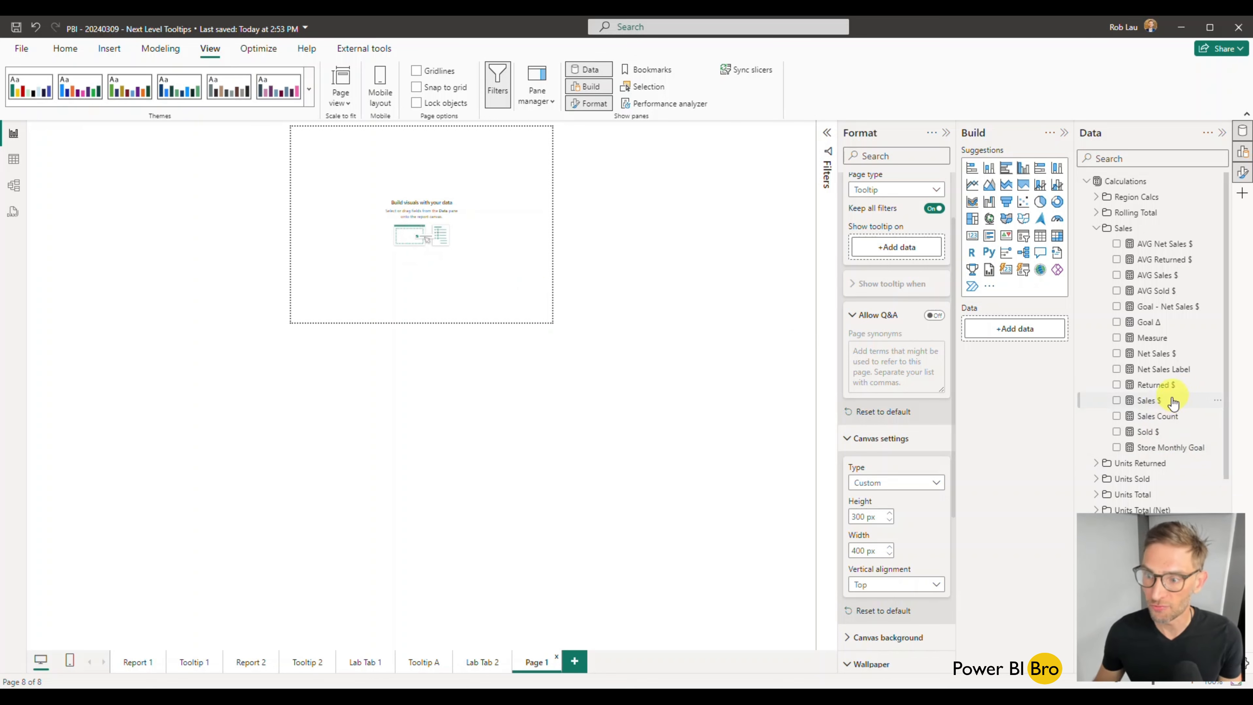
{"action": "scroll", "coordinate": [1173, 402], "scroll_direction": "down", "scroll_amount": 5}
{"action": "scroll", "coordinate": [1157, 390], "scroll_direction": "up", "scroll_amount": 5}
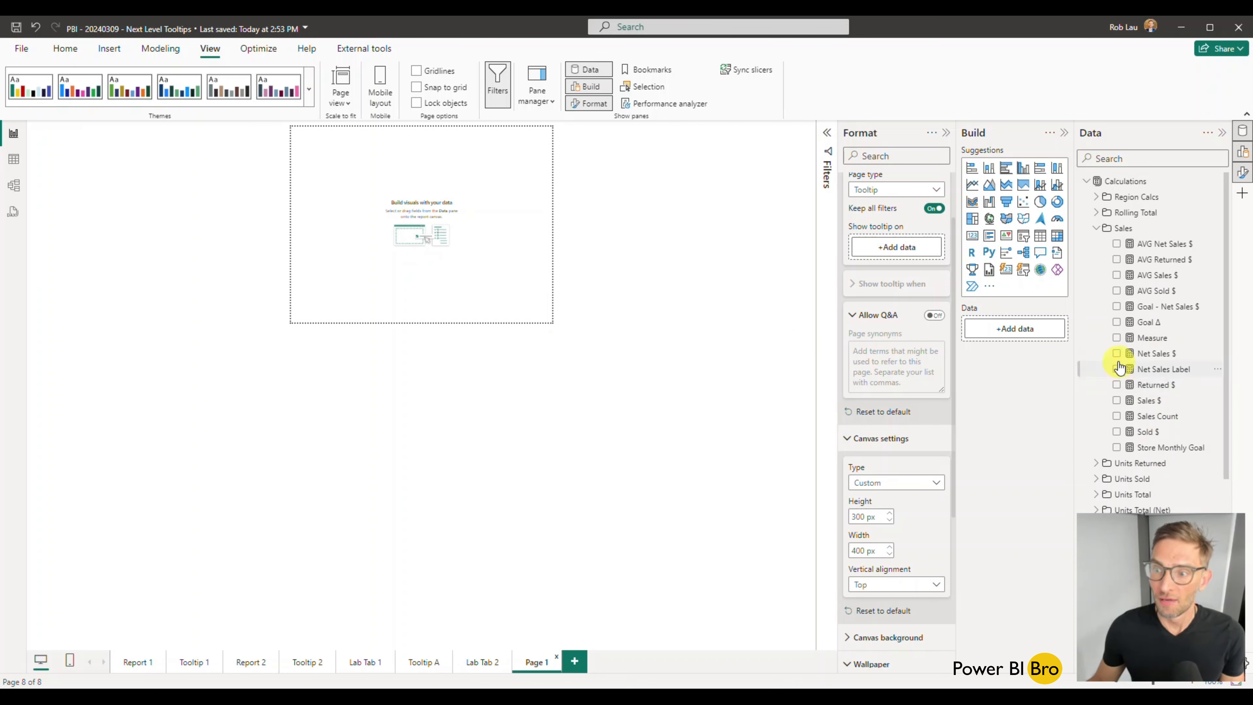
{"action": "left_click", "coordinate": [1117, 355]}
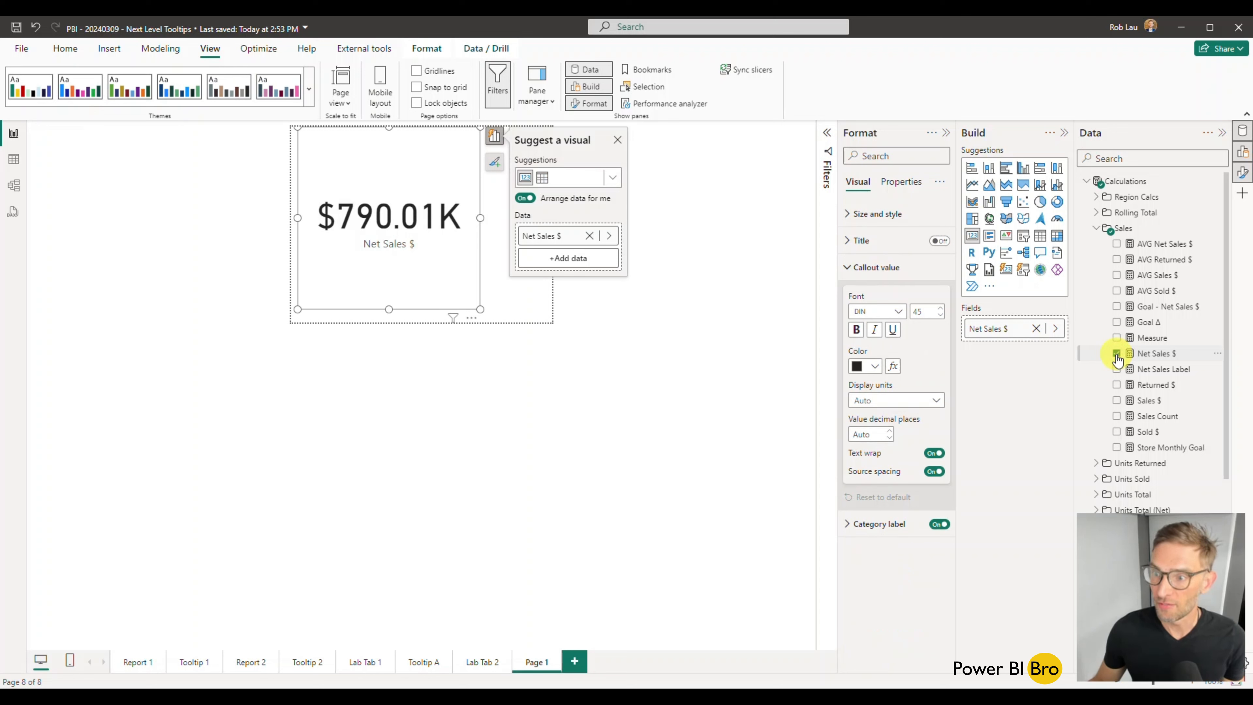
Add the Returned $ measure to the Net Sales $ visual and display both measures as a multi-row card.
{"action": "left_click", "coordinate": [1117, 386]}
{"action": "left_click", "coordinate": [543, 178]}
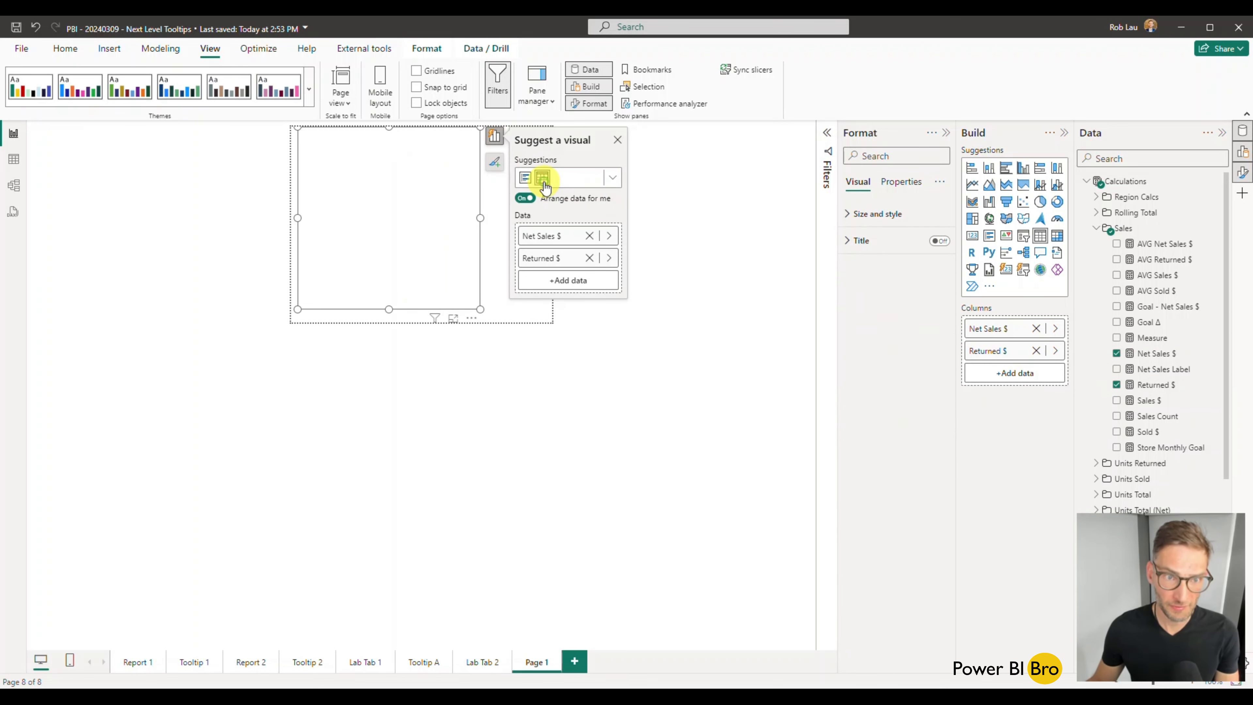
{"action": "left_click", "coordinate": [525, 178]}
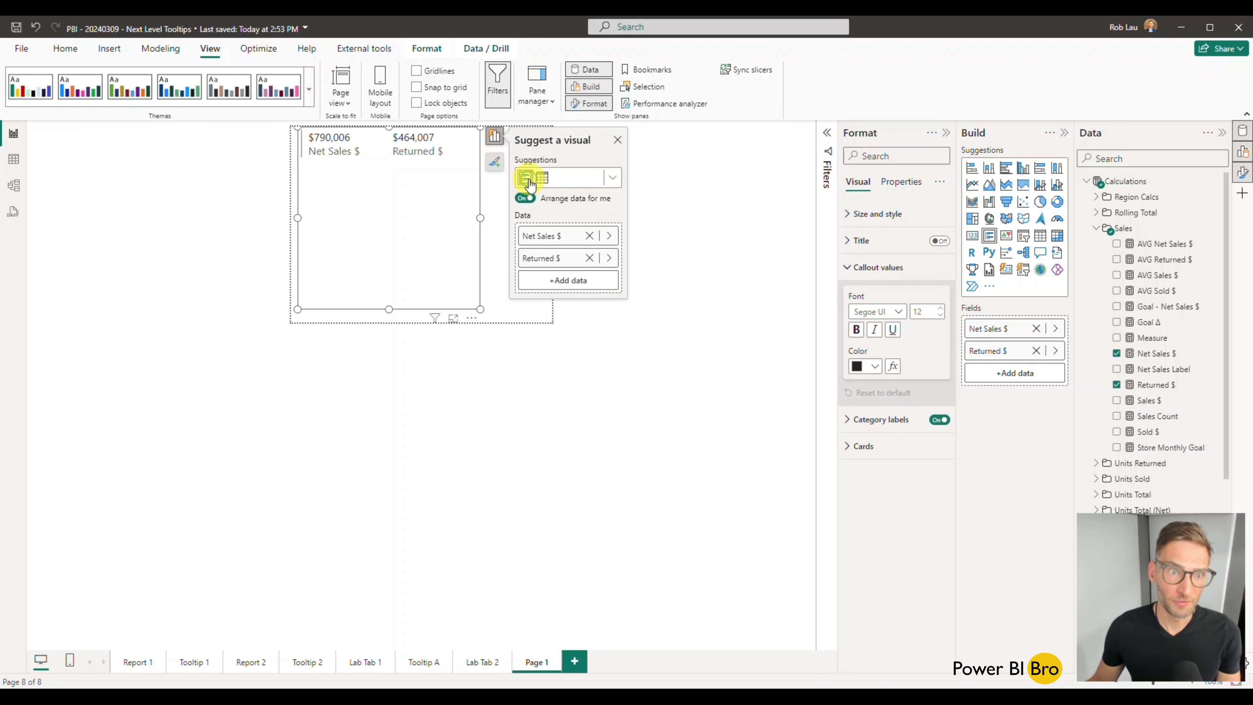
Add the Age field from the Customer table to the visual on Page 1.
{"action": "scroll", "coordinate": [1172, 415], "scroll_direction": "down", "scroll_amount": 5}
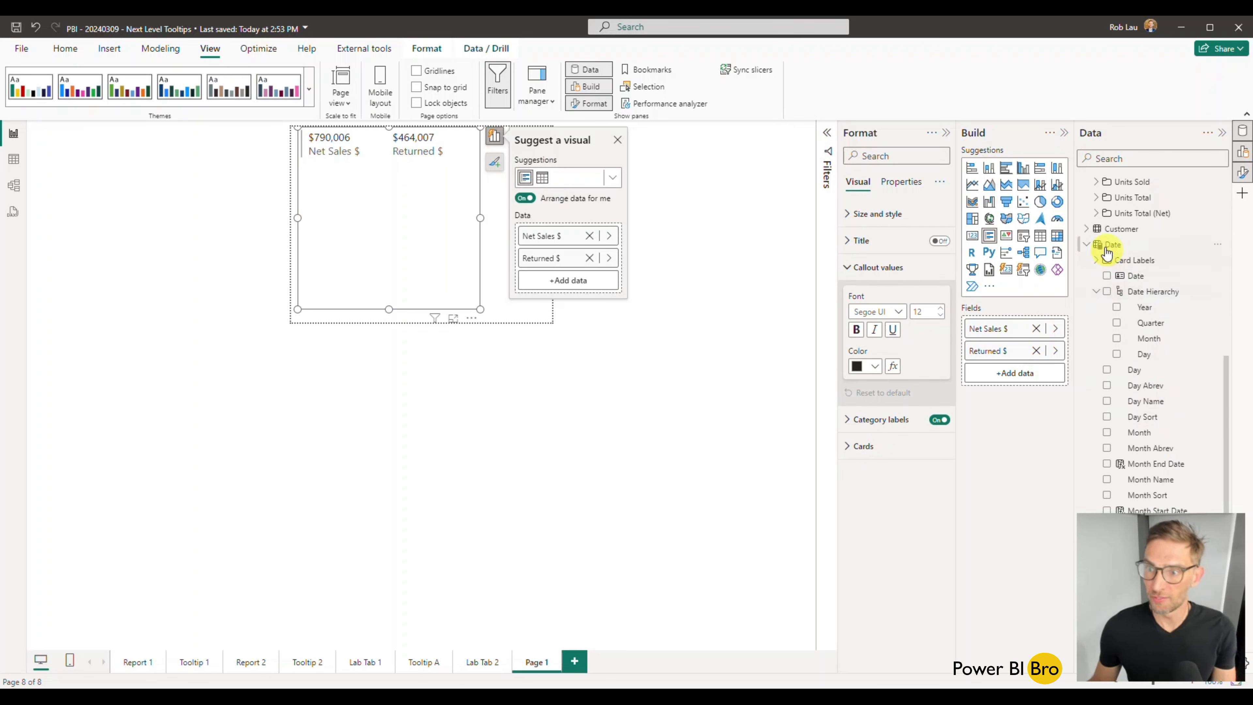
{"action": "left_click", "coordinate": [1090, 230]}
{"action": "left_click", "coordinate": [1107, 275]}
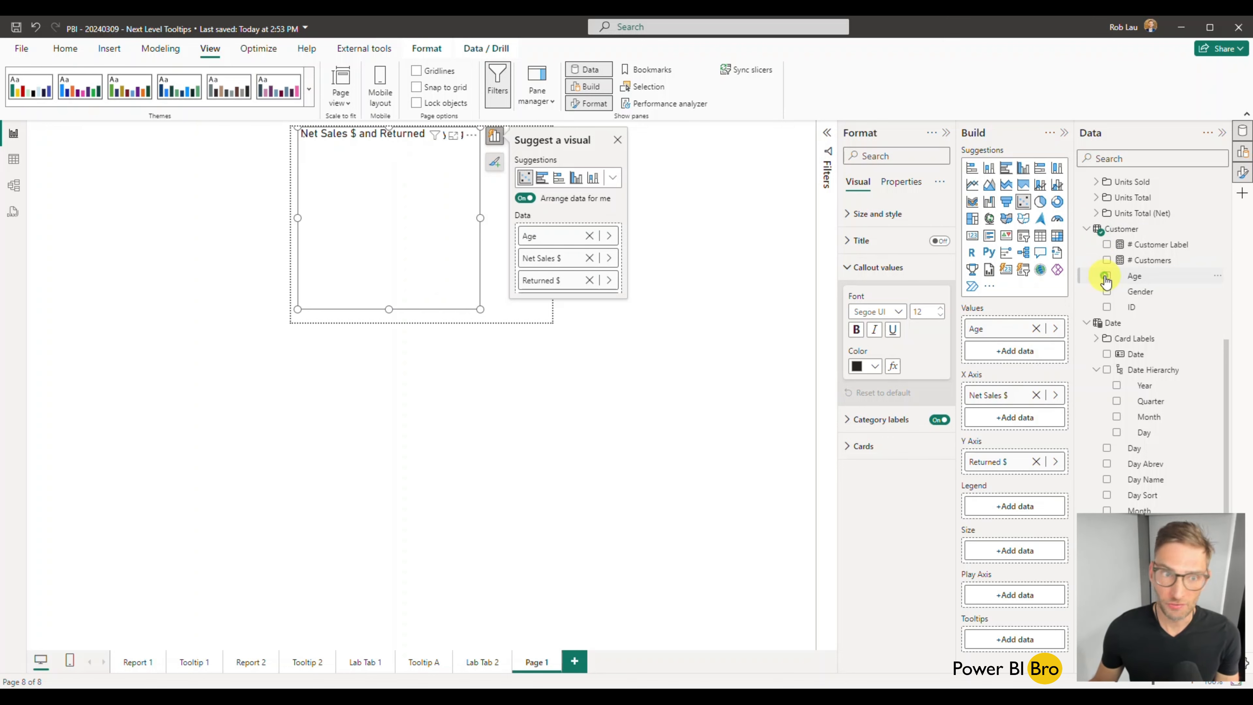
{"action": "left_click", "coordinate": [613, 179]}
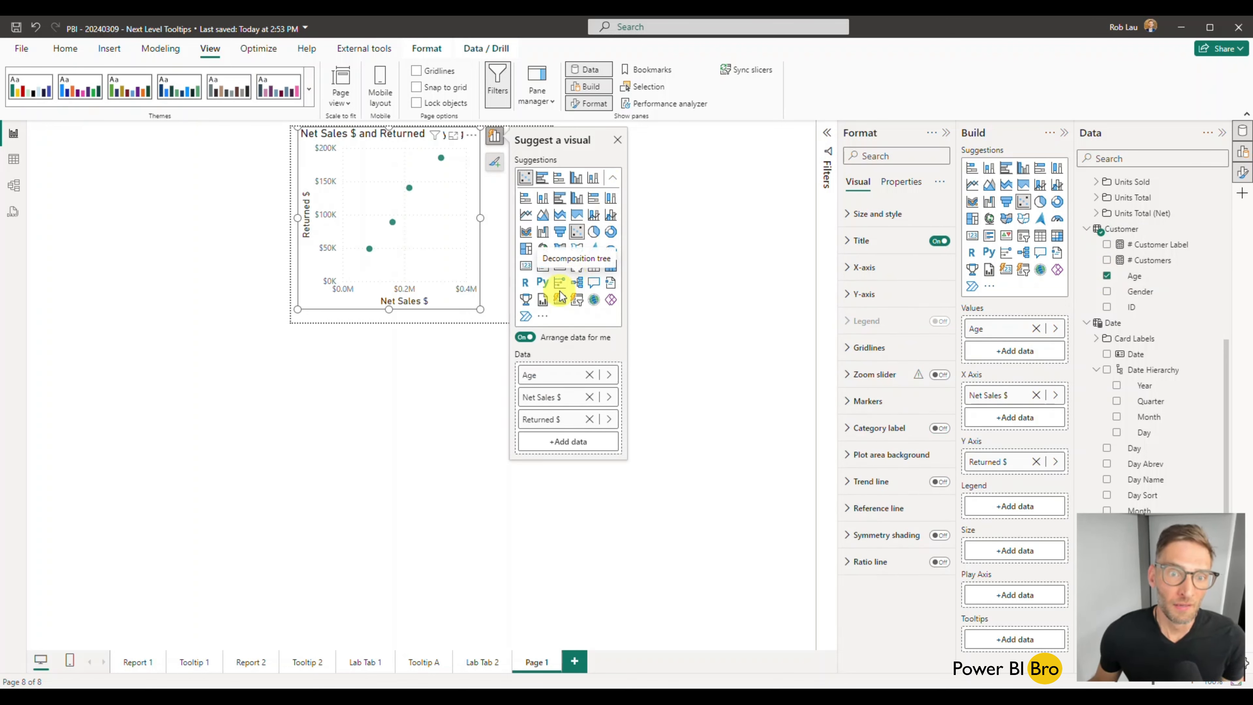
{"action": "left_click", "coordinate": [307, 88]}
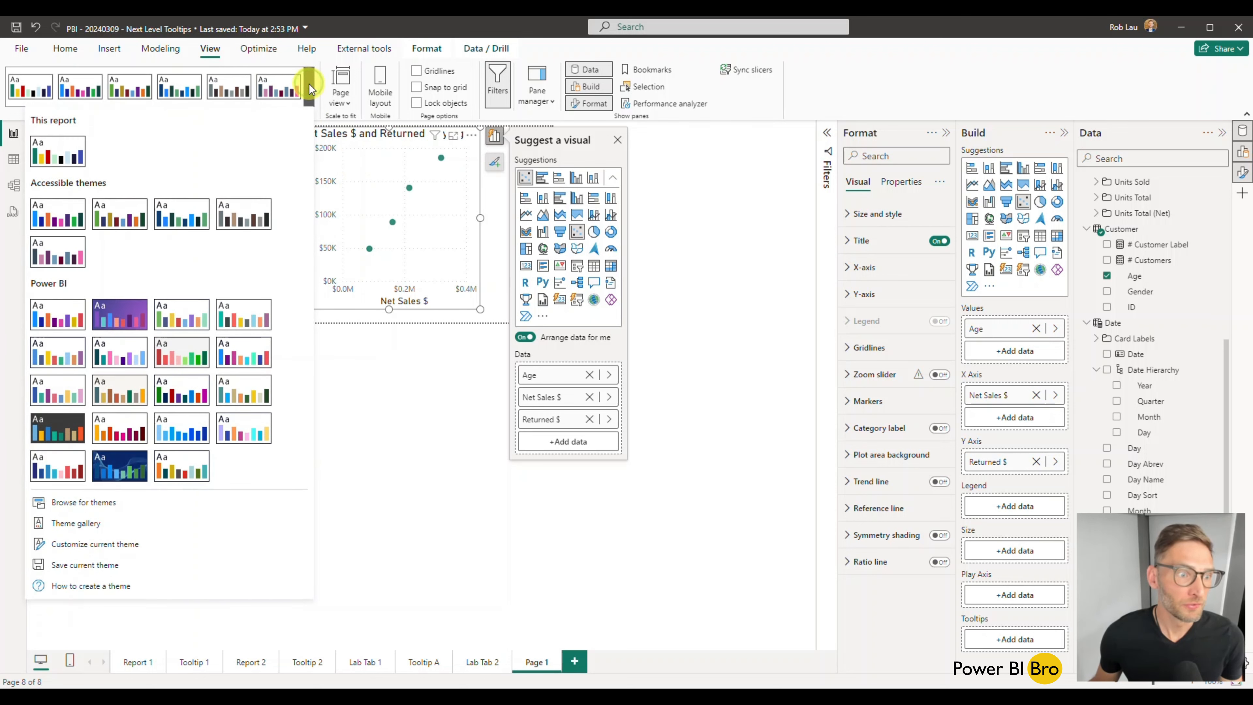
{"action": "left_click", "coordinate": [425, 465]}
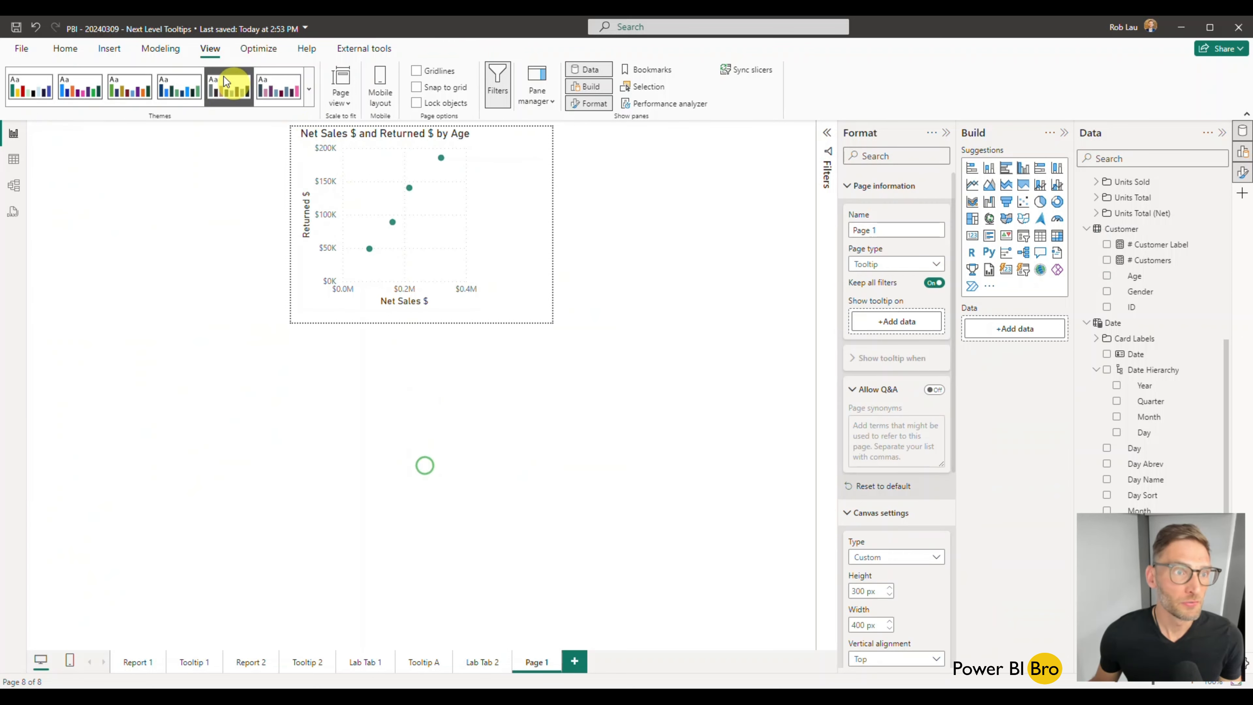
Convert the scatter chart of Net Sales $ and Returned $ by Age to a multi-row card.
{"action": "left_click", "coordinate": [471, 218]}
{"action": "left_click", "coordinate": [109, 49]}
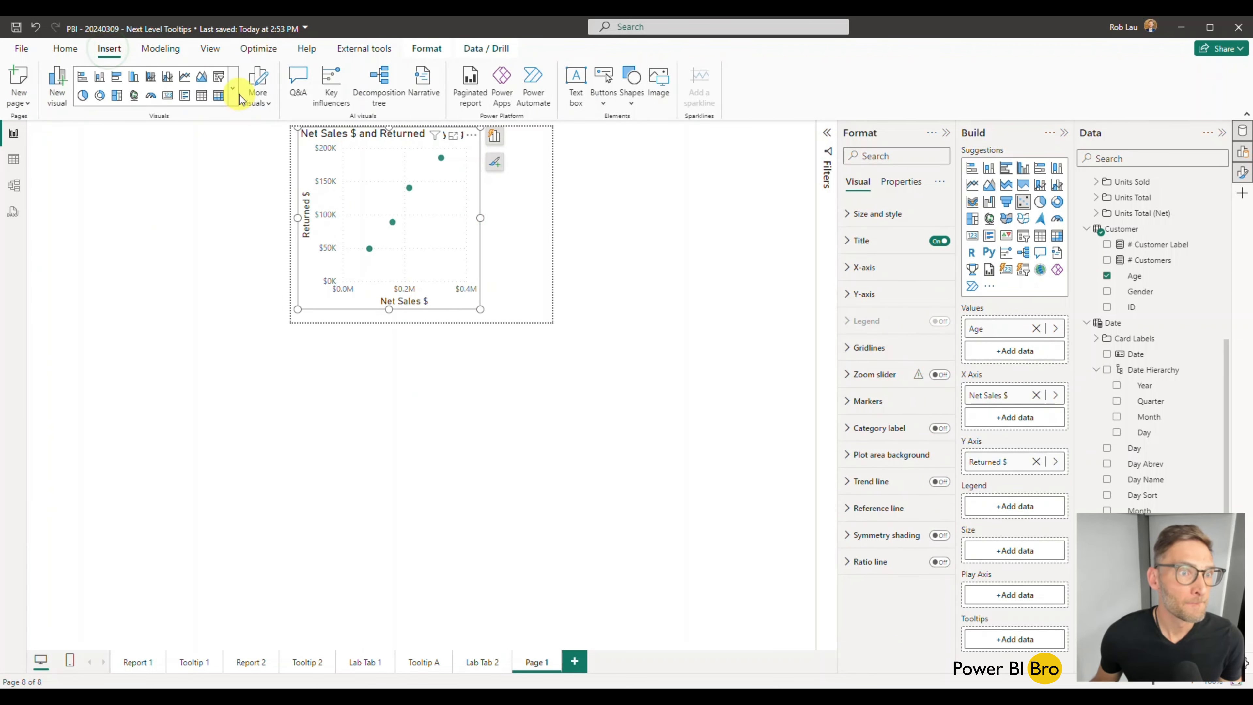
{"action": "left_click", "coordinate": [235, 96]}
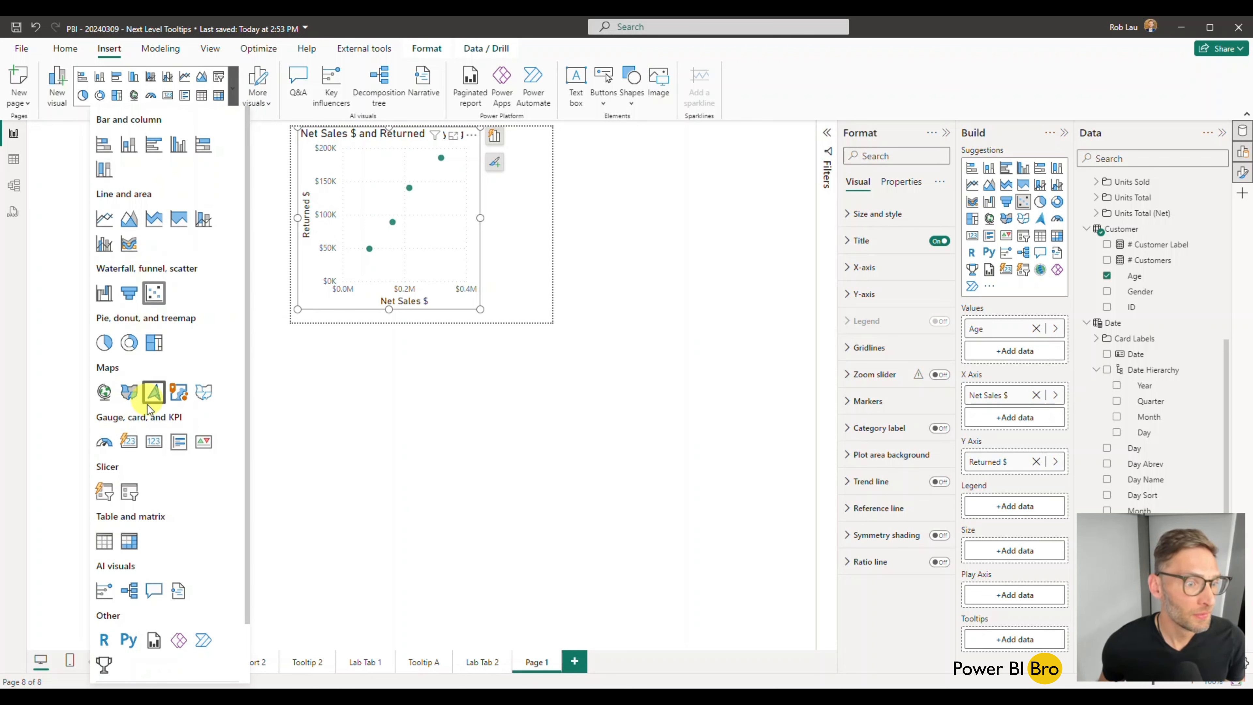
{"action": "left_click", "coordinate": [179, 442]}
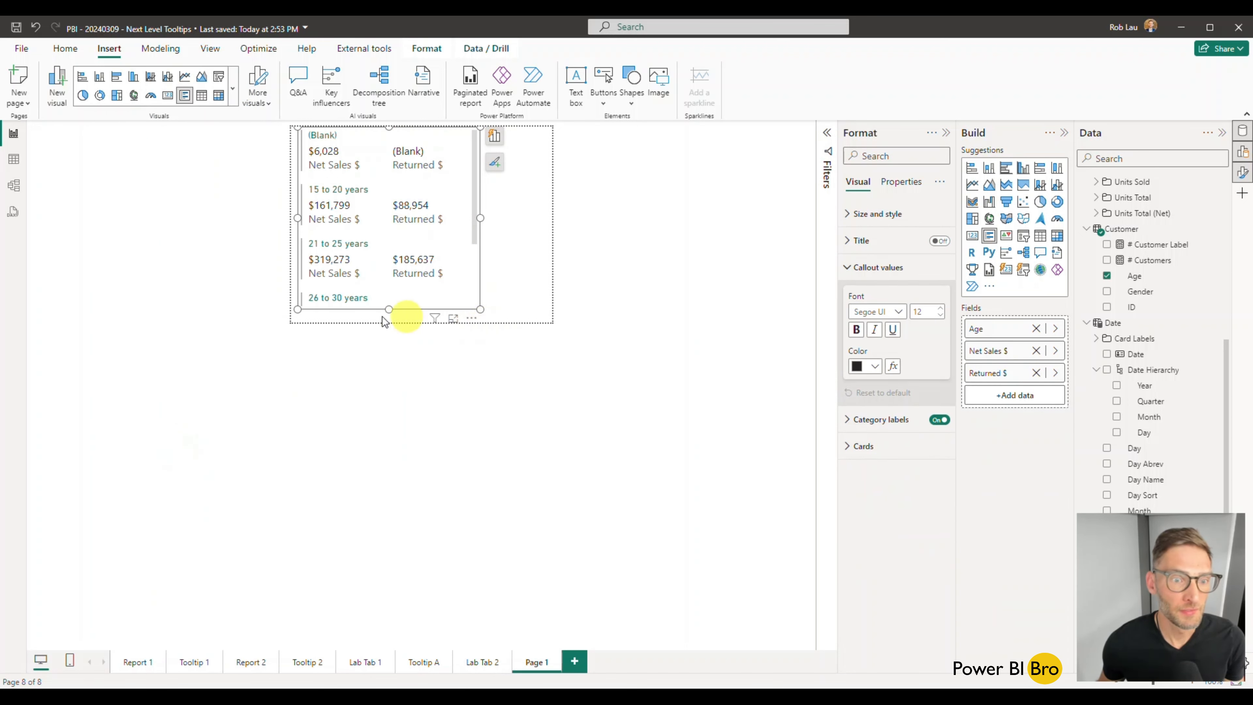
Enlarge the multi-row card to fill the whole Page 1 canvas.
{"action": "left_click_drag", "start_coordinate": [388, 310], "coordinate": [386, 322]}
{"action": "left_click_drag", "start_coordinate": [481, 222], "coordinate": [553, 223]}
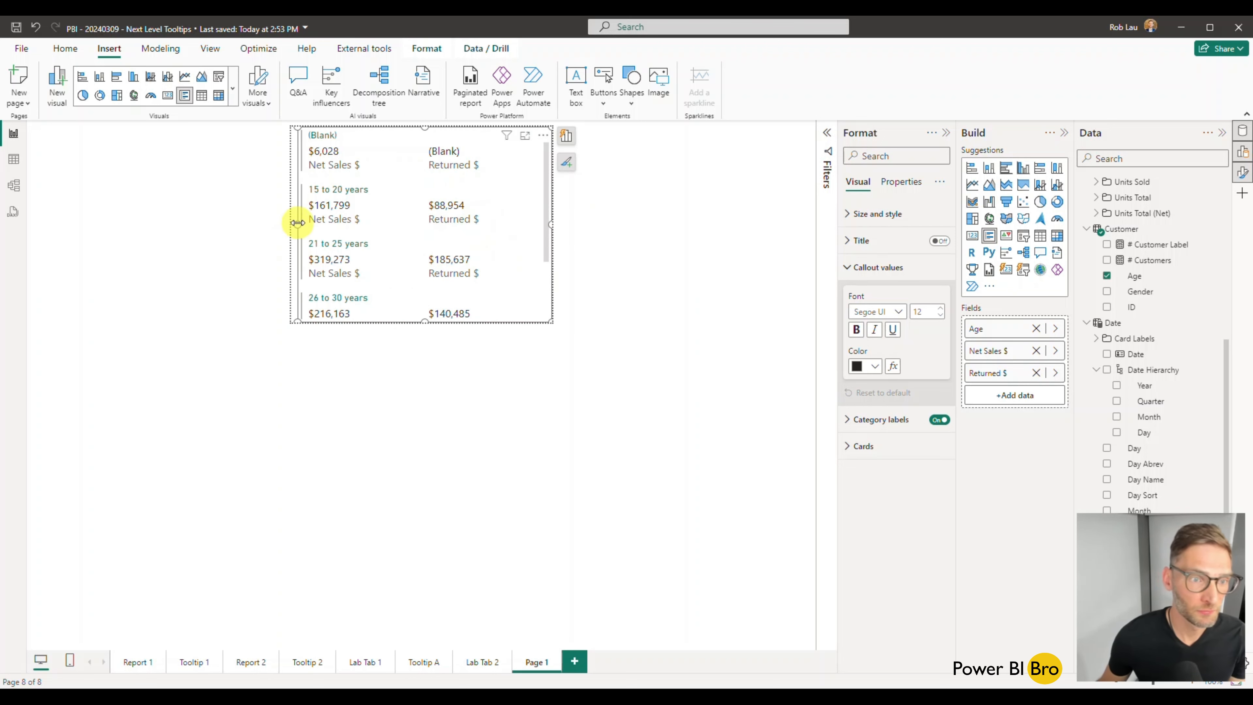
{"action": "left_click_drag", "start_coordinate": [298, 223], "coordinate": [284, 227]}
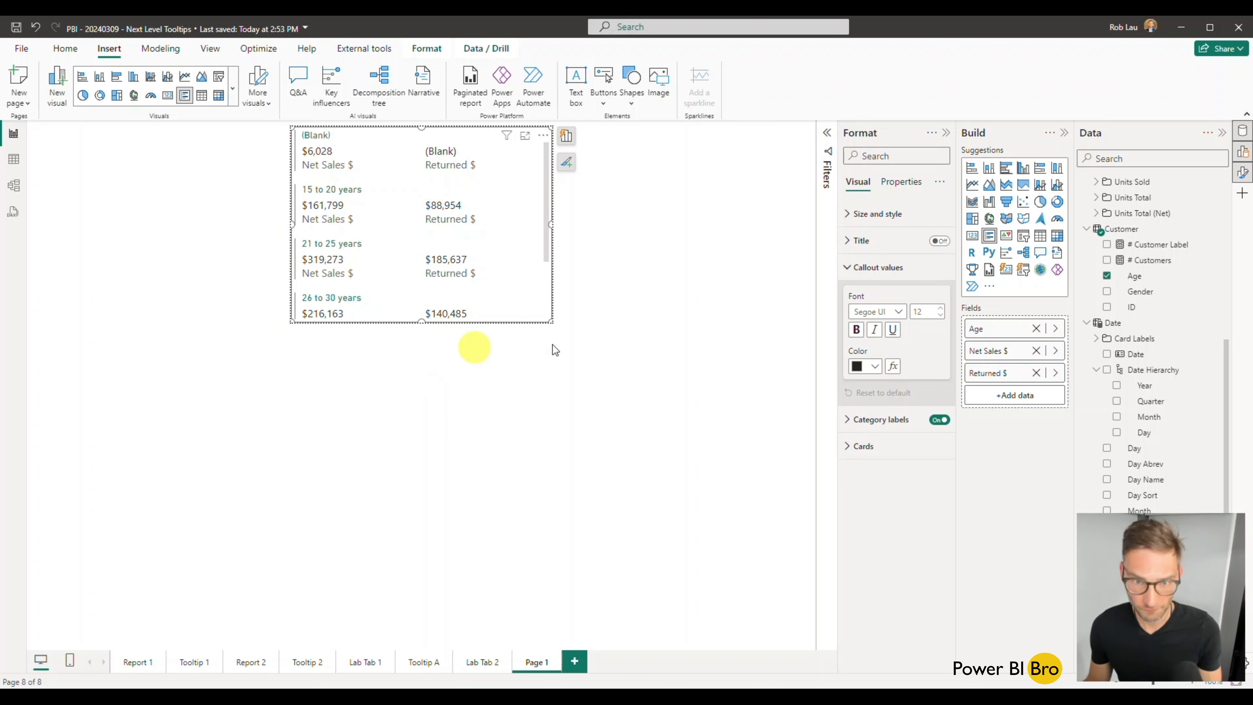
Filter the multi-row card by Age so that every age group except (Blank) is included.
{"action": "left_click", "coordinate": [563, 140]}
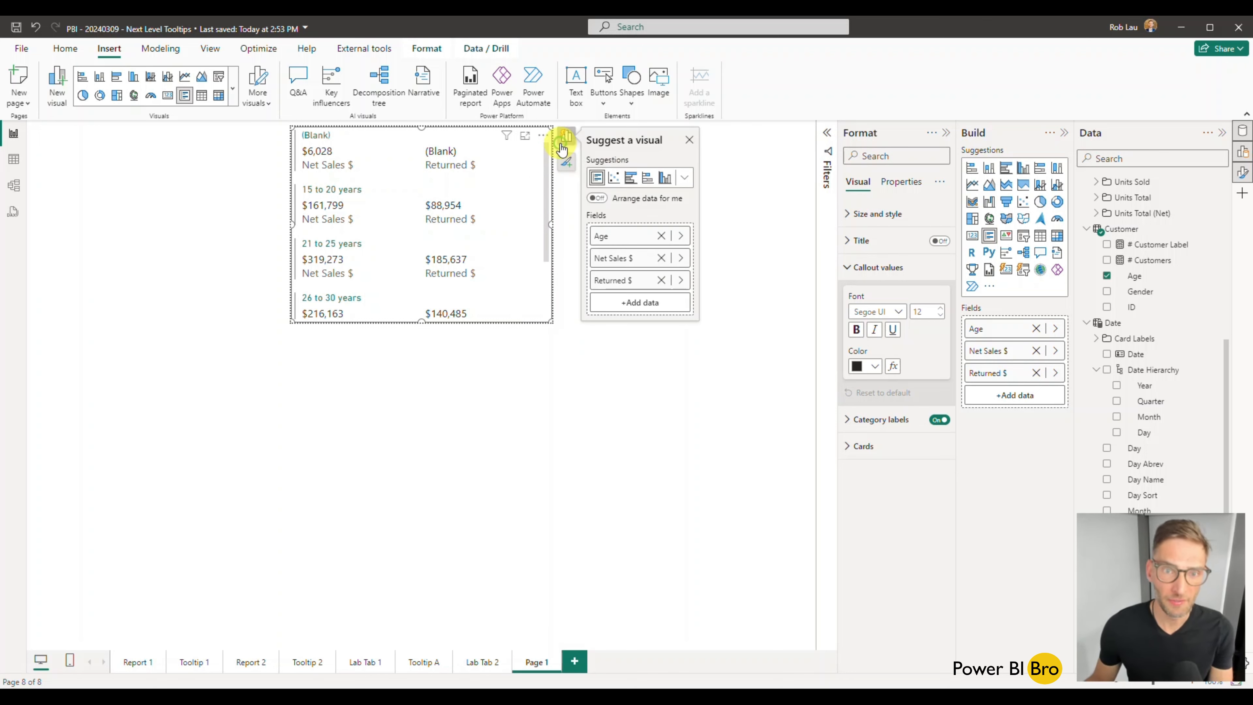
{"action": "left_click", "coordinate": [531, 478]}
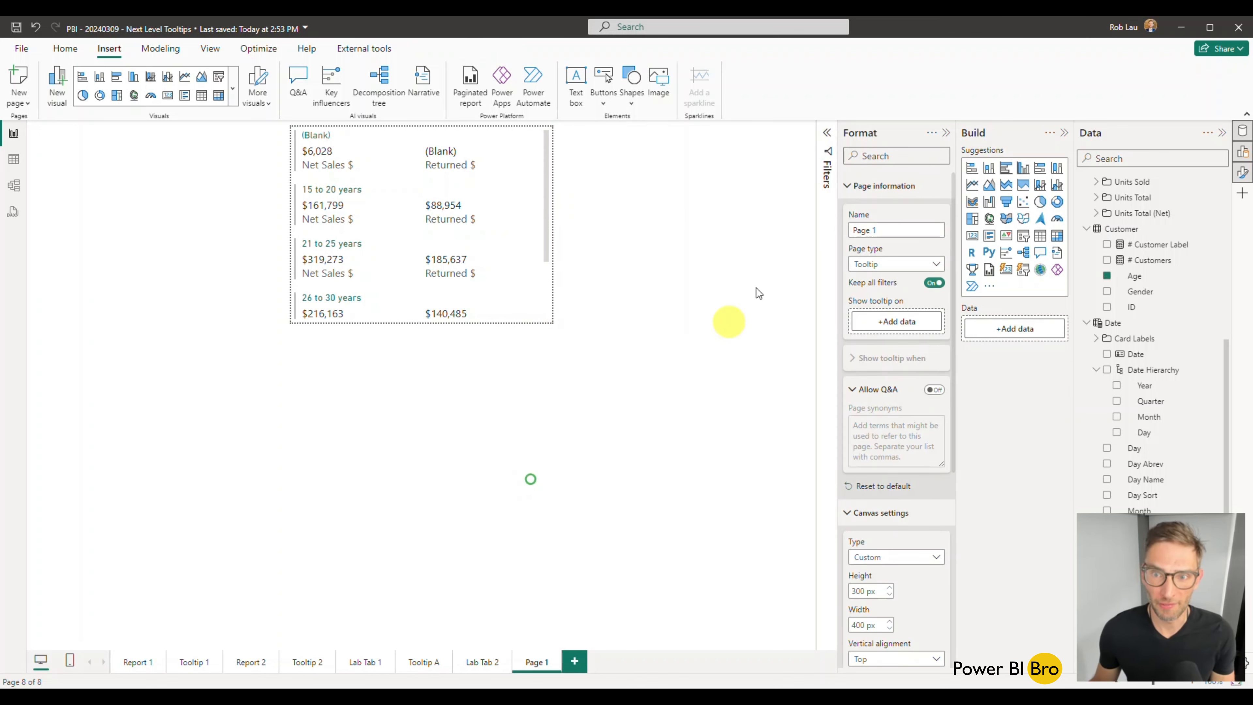
{"action": "left_click", "coordinate": [529, 193]}
{"action": "left_click", "coordinate": [821, 152]}
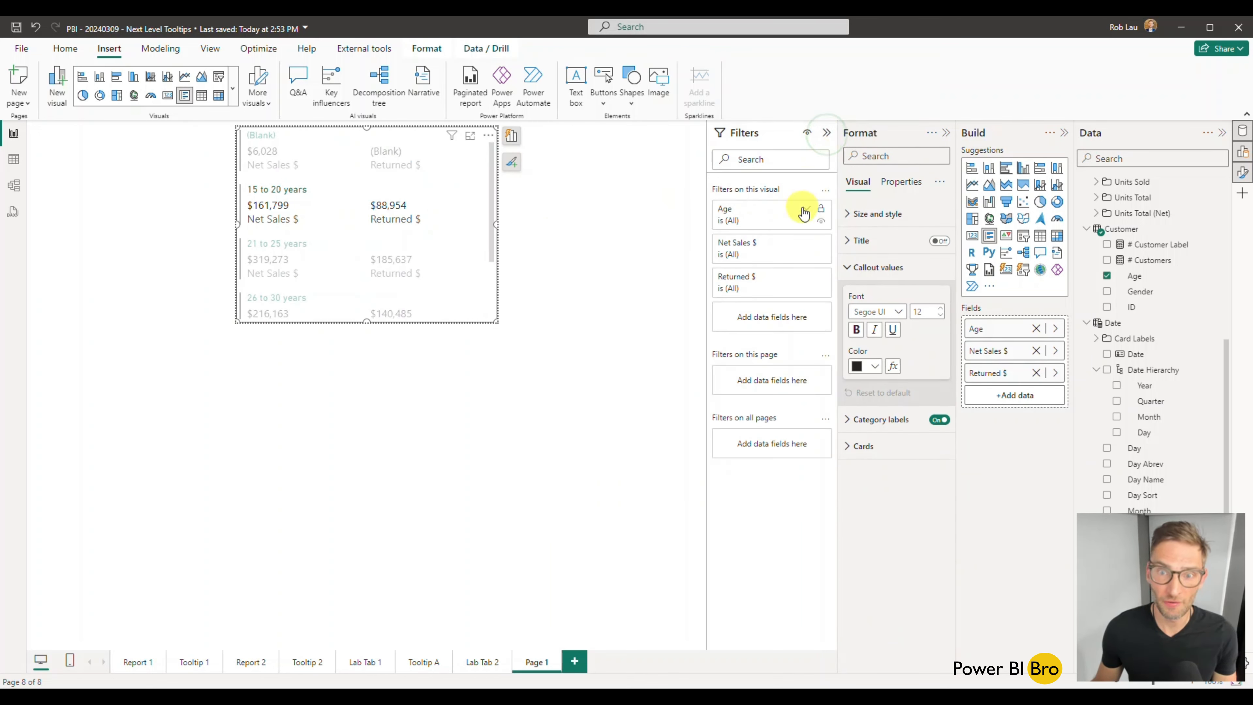
{"action": "left_click", "coordinate": [806, 208]}
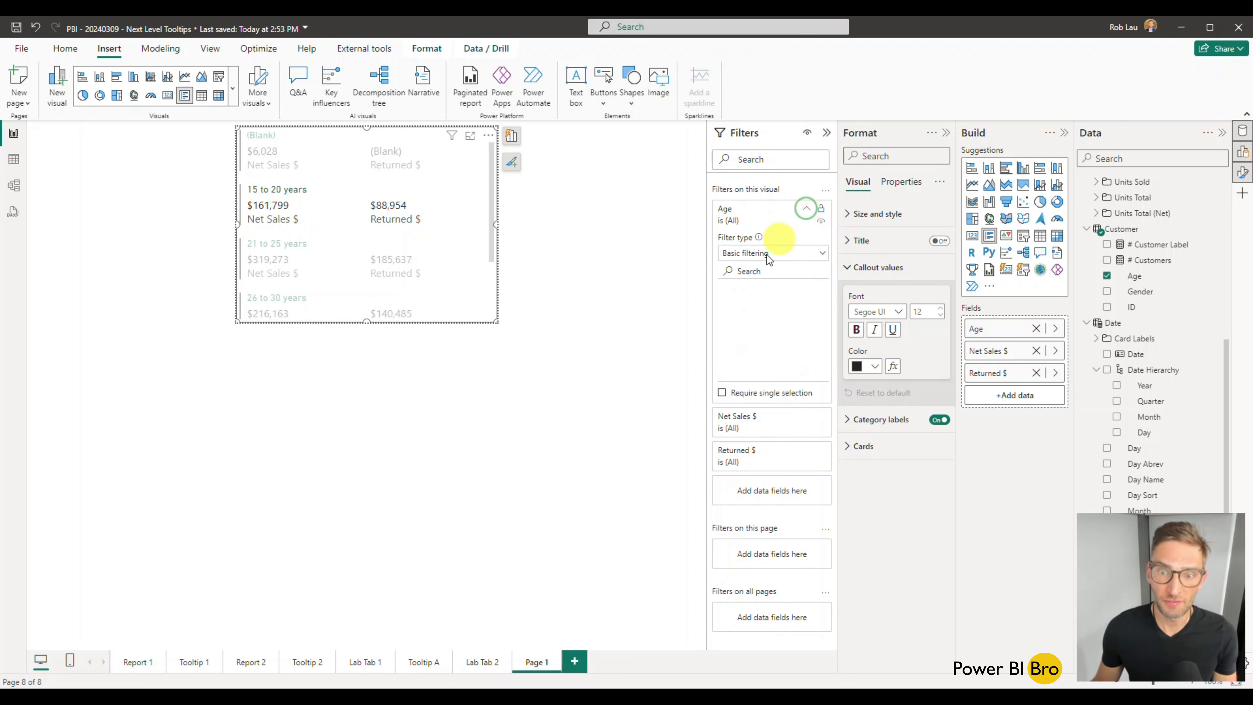
{"action": "left_click", "coordinate": [726, 290]}
{"action": "left_click", "coordinate": [727, 301]}
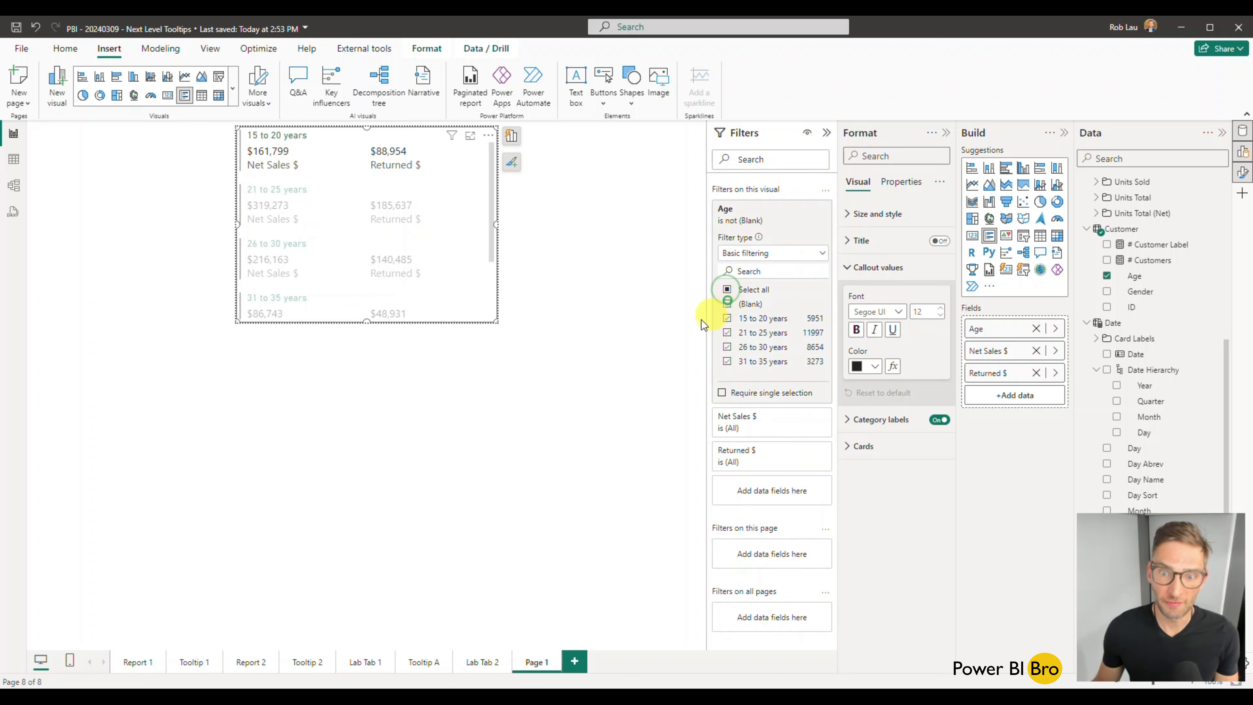
Try shortening the multi-row card to a height of about 261 px, leaving a free strip beneath it.
{"action": "left_click", "coordinate": [615, 324]}
{"action": "left_click", "coordinate": [486, 369]}
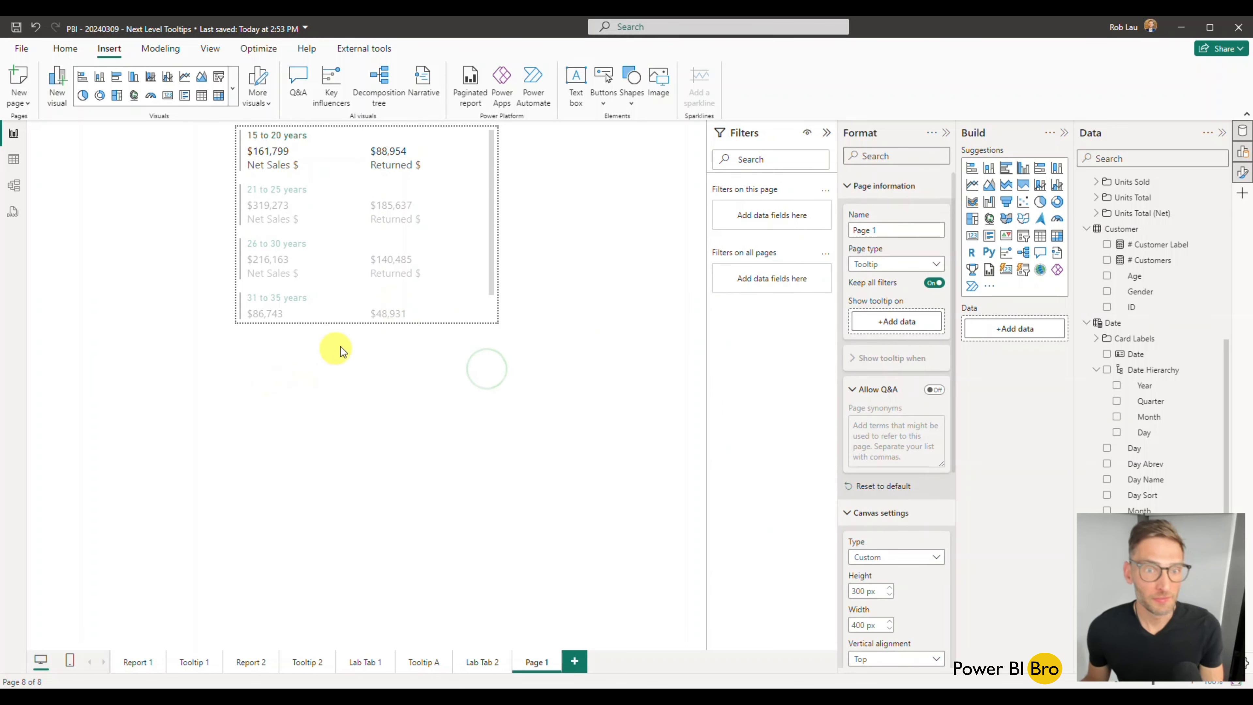
{"action": "left_click", "coordinate": [419, 158]}
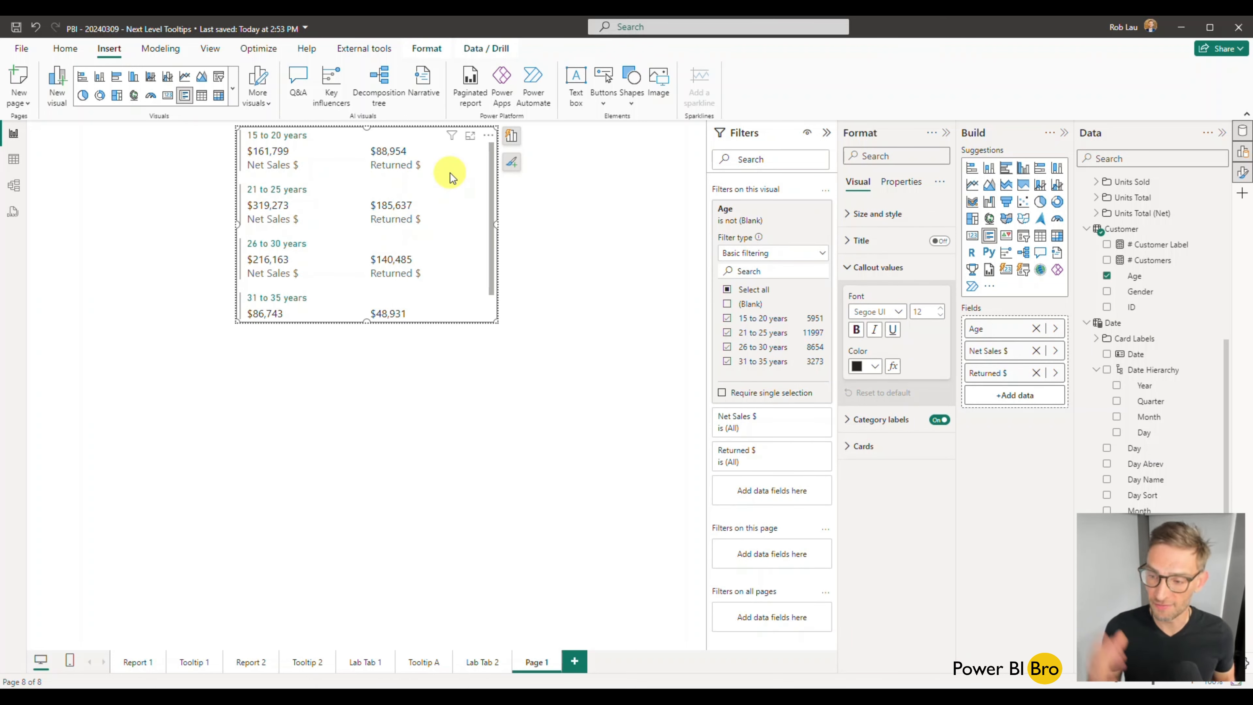
{"action": "left_click", "coordinate": [343, 260]}
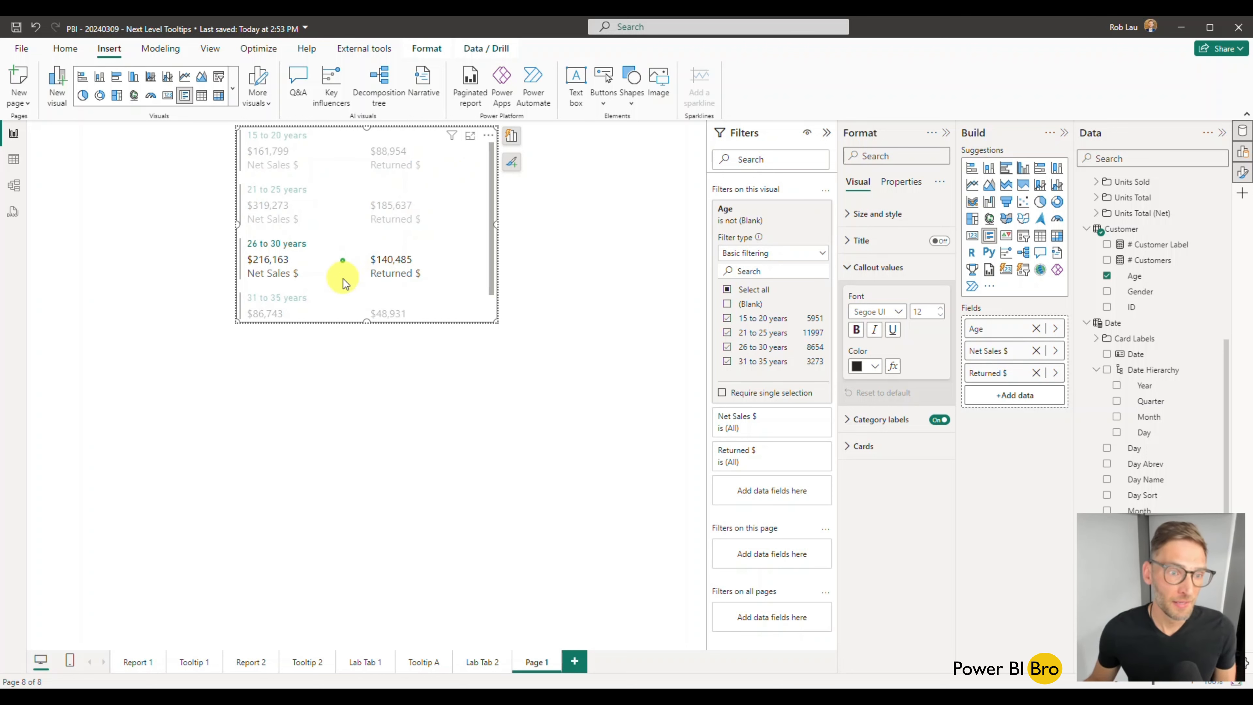
{"action": "left_click", "coordinate": [366, 319]}
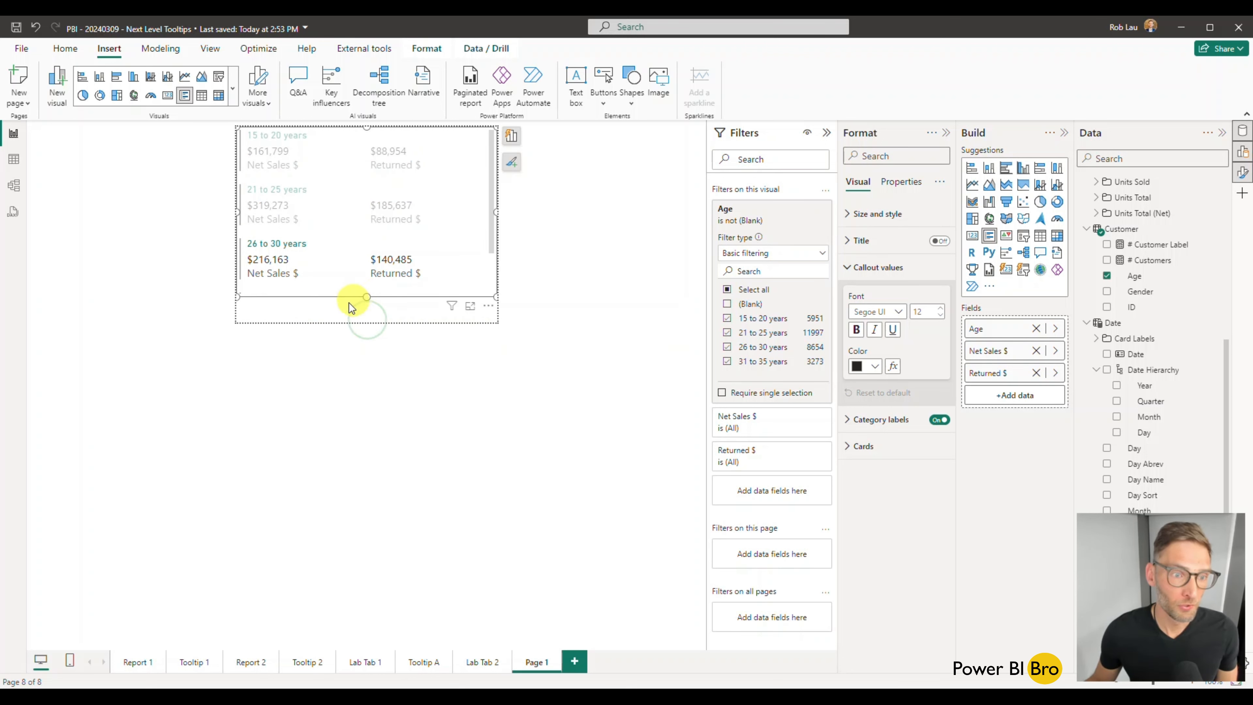
{"action": "left_click", "coordinate": [328, 315]}
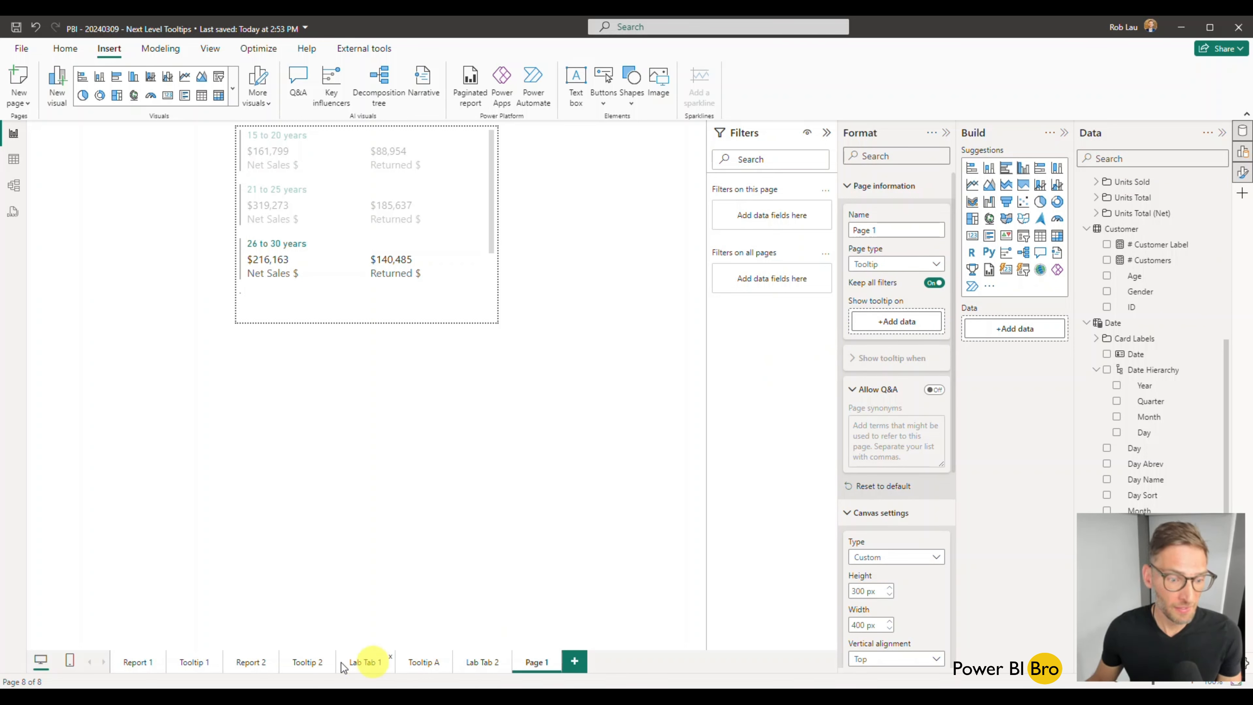
Look at the Tooltip 2 page for reference, and give Page 1 a near-black canvas background with 0% transparency.
{"action": "left_click", "coordinate": [321, 662]}
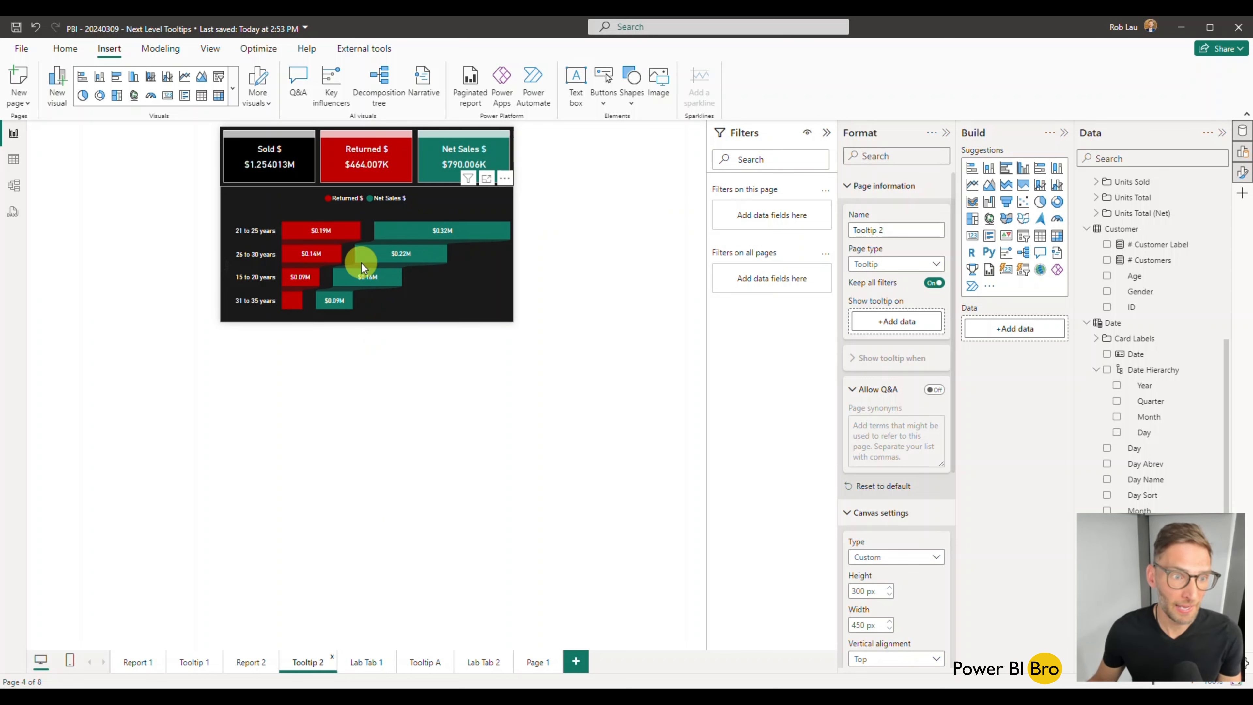
{"action": "left_click", "coordinate": [536, 662]}
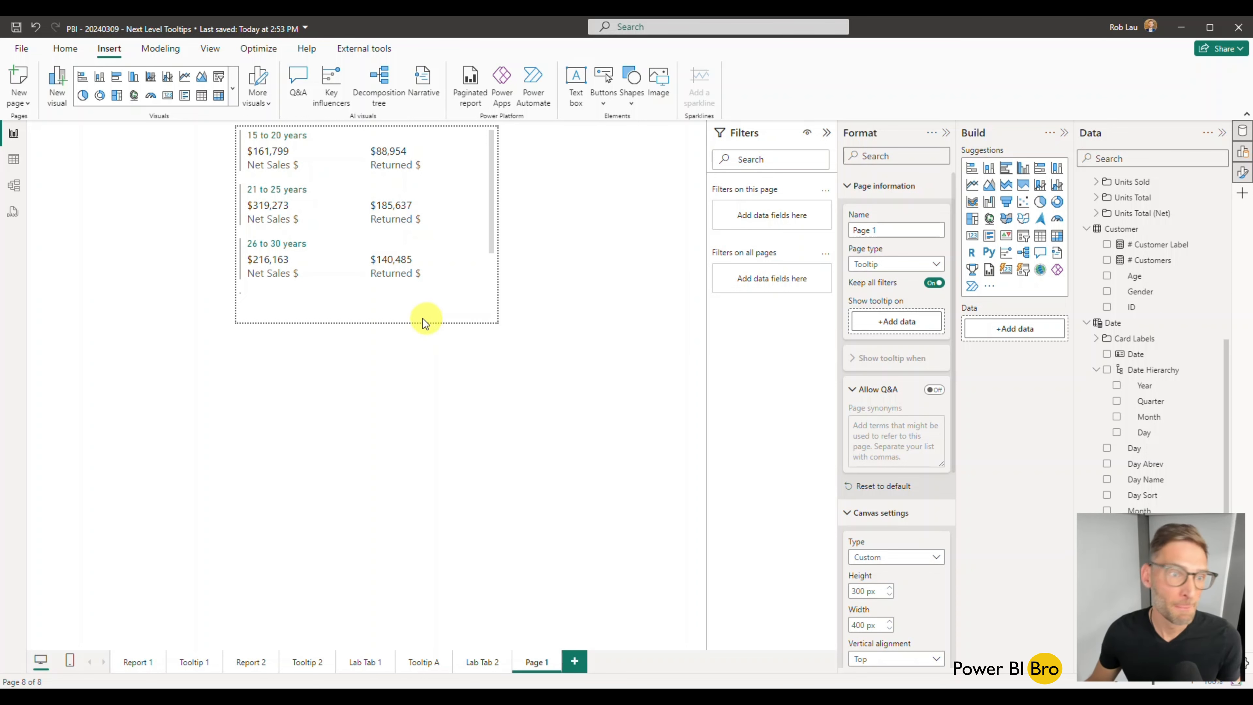
{"action": "scroll", "coordinate": [920, 281], "scroll_direction": "down", "scroll_amount": 6}
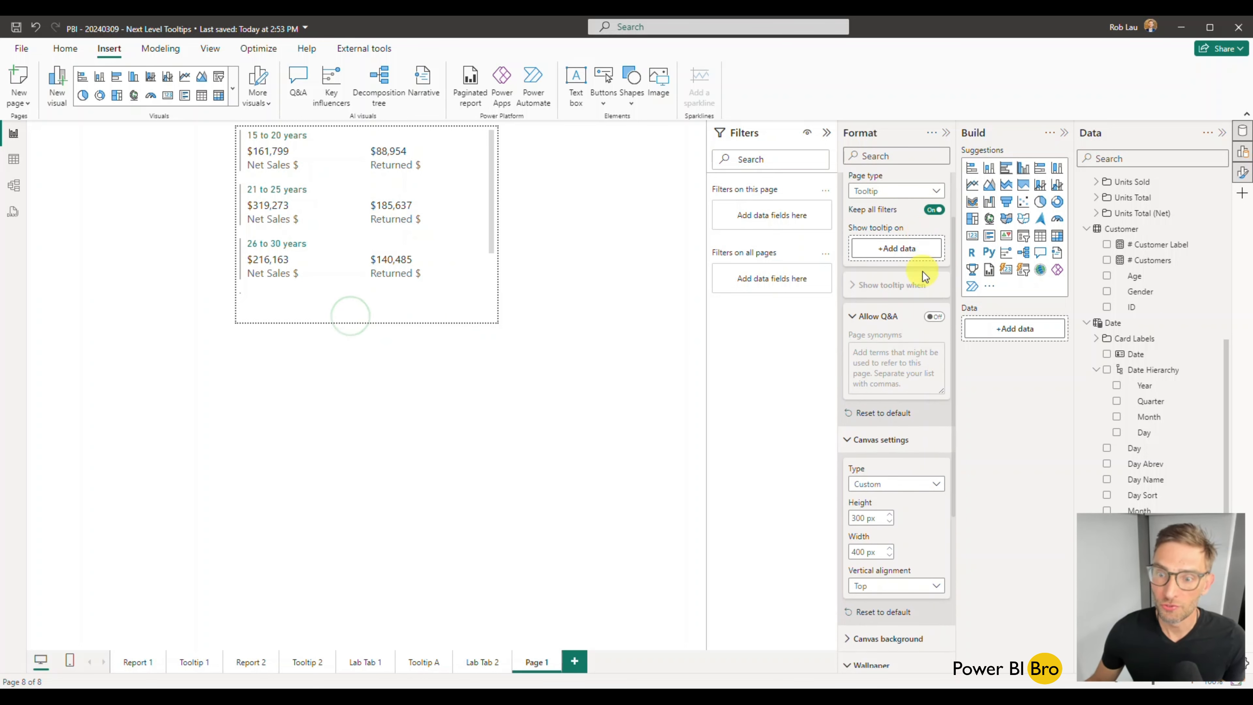
{"action": "left_click", "coordinate": [883, 416]}
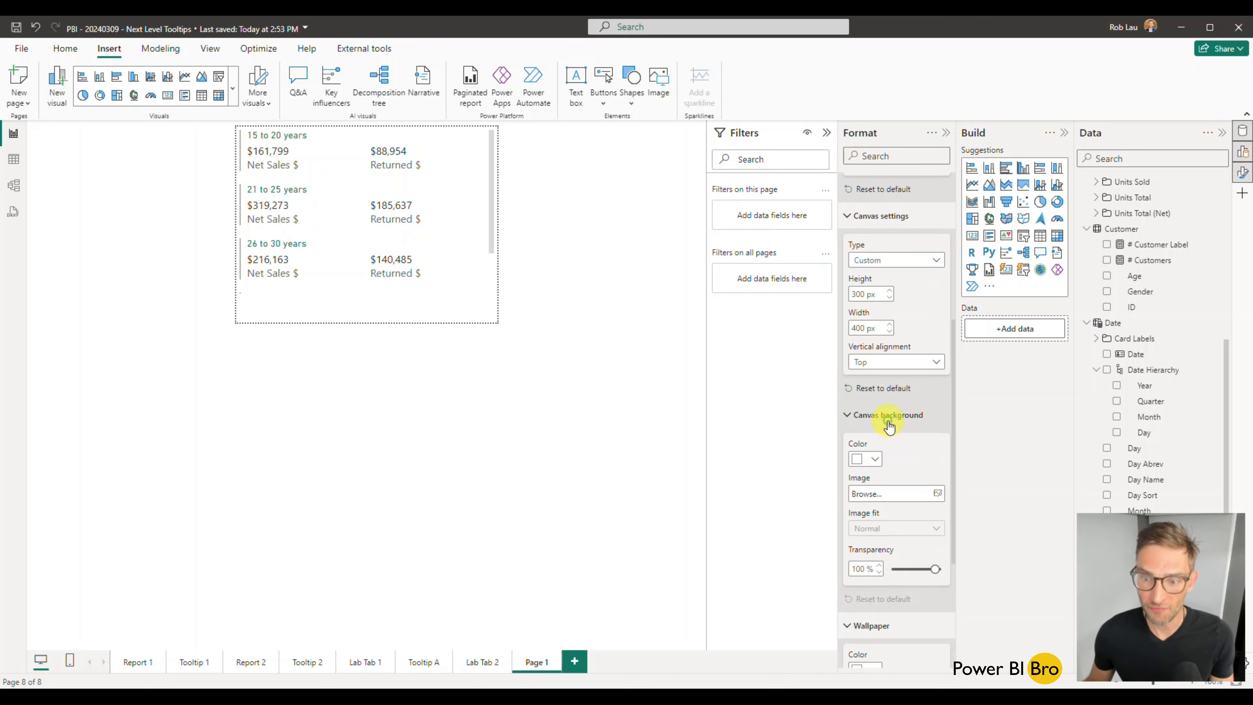
{"action": "left_click", "coordinate": [875, 458]}
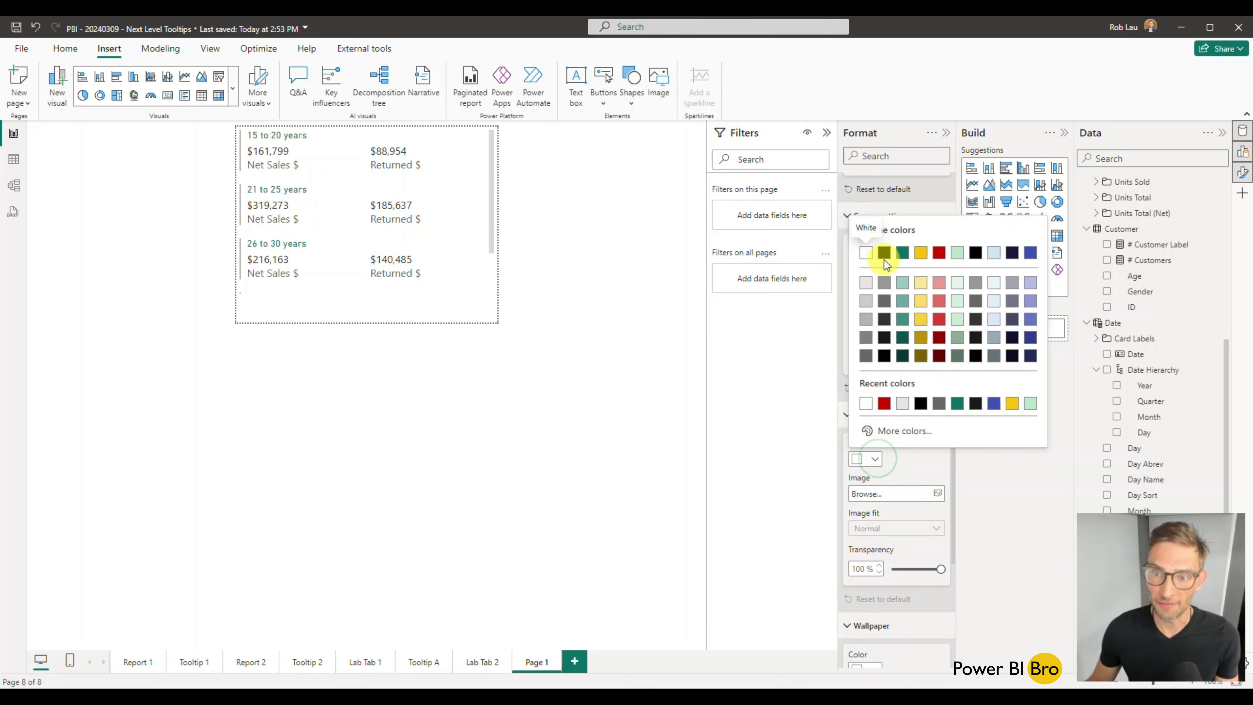
{"action": "left_click", "coordinate": [884, 337]}
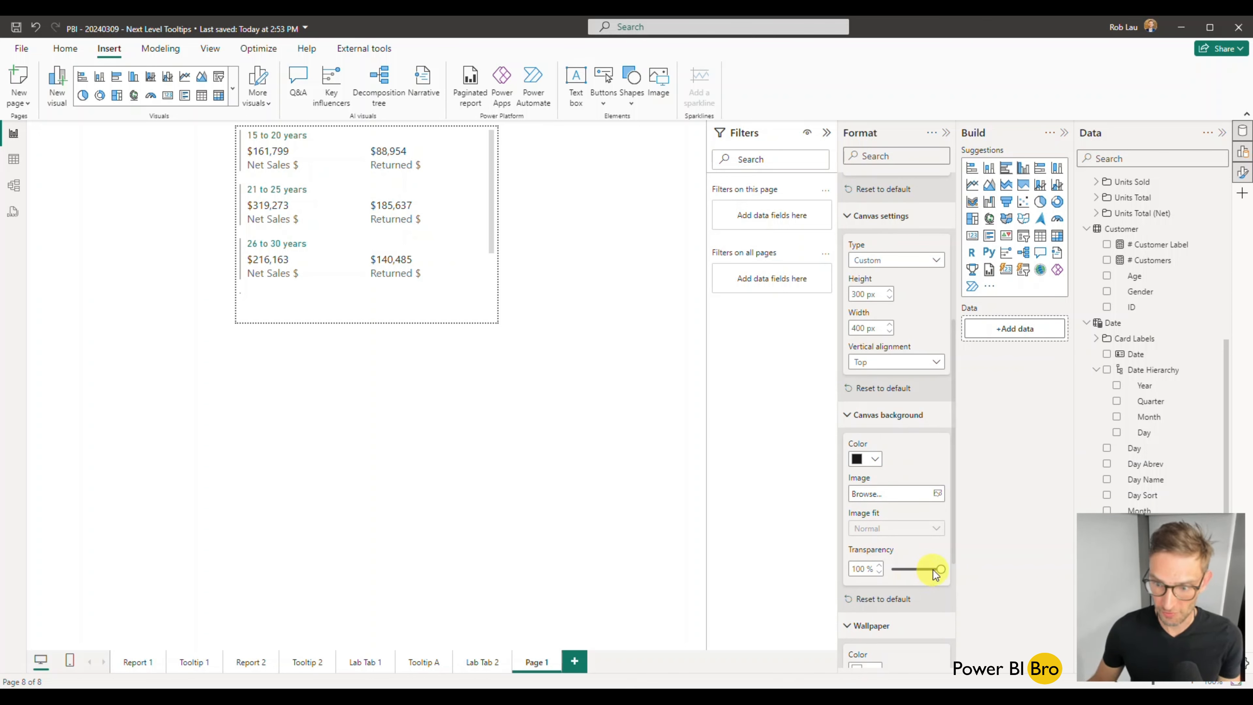
{"action": "left_click_drag", "start_coordinate": [933, 570], "coordinate": [837, 567]}
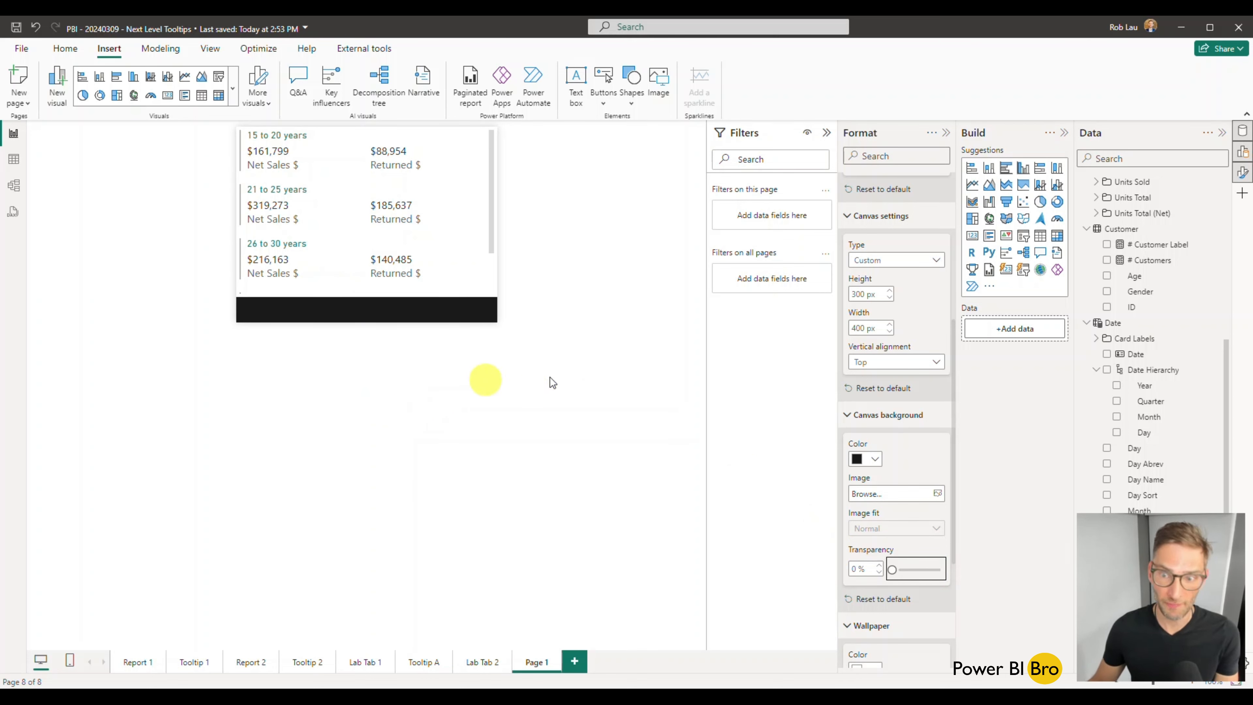
Turn off the multi-row card's background and extend the card to the full 300 px page height.
{"action": "left_click", "coordinate": [470, 237]}
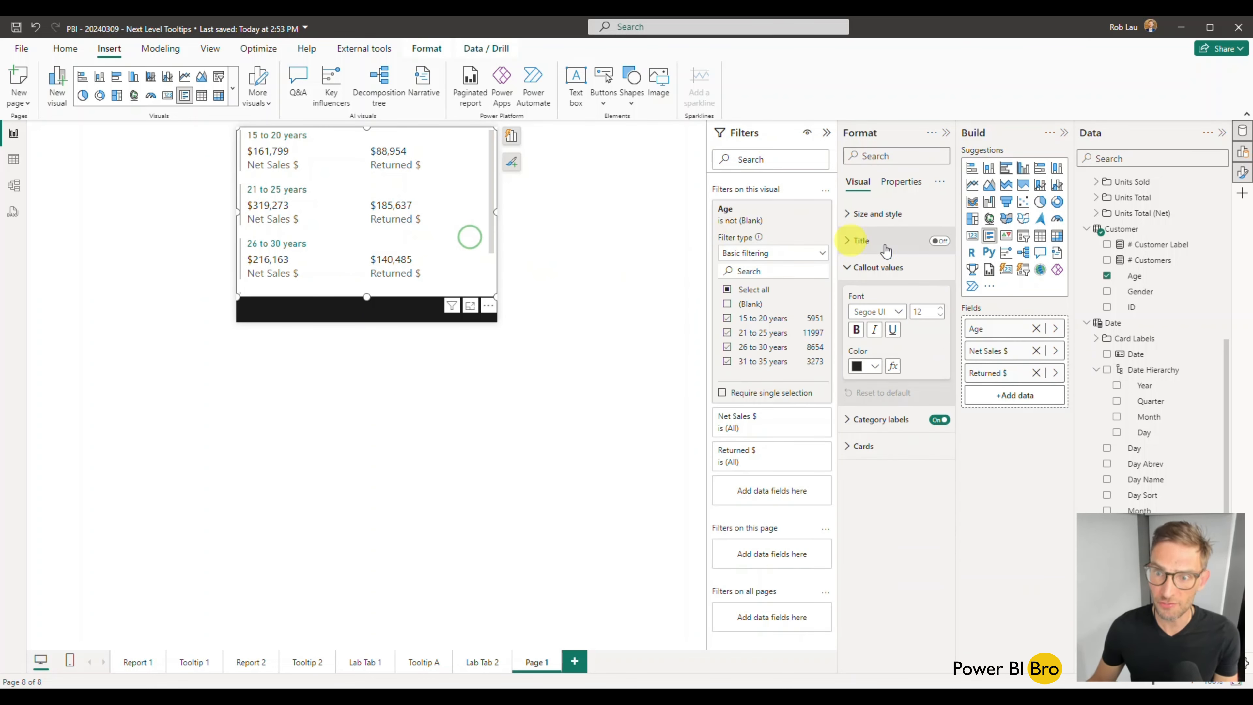
{"action": "left_click", "coordinate": [877, 213]}
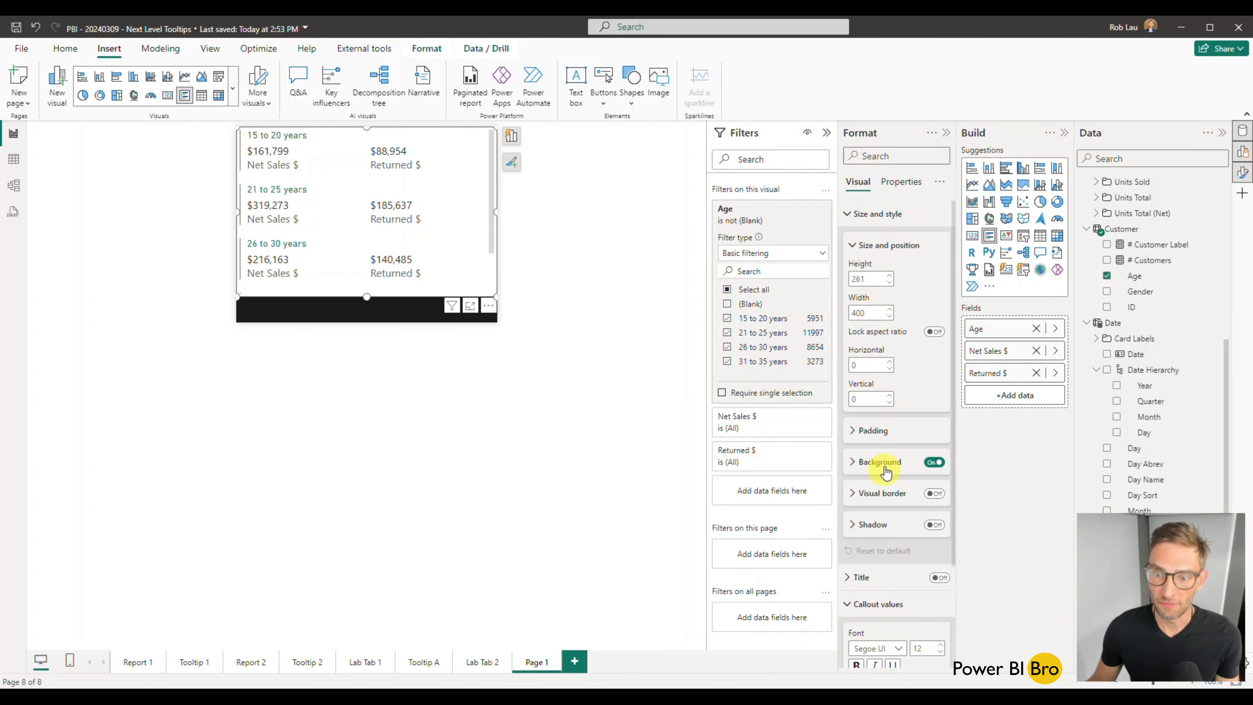
{"action": "left_click", "coordinate": [935, 462]}
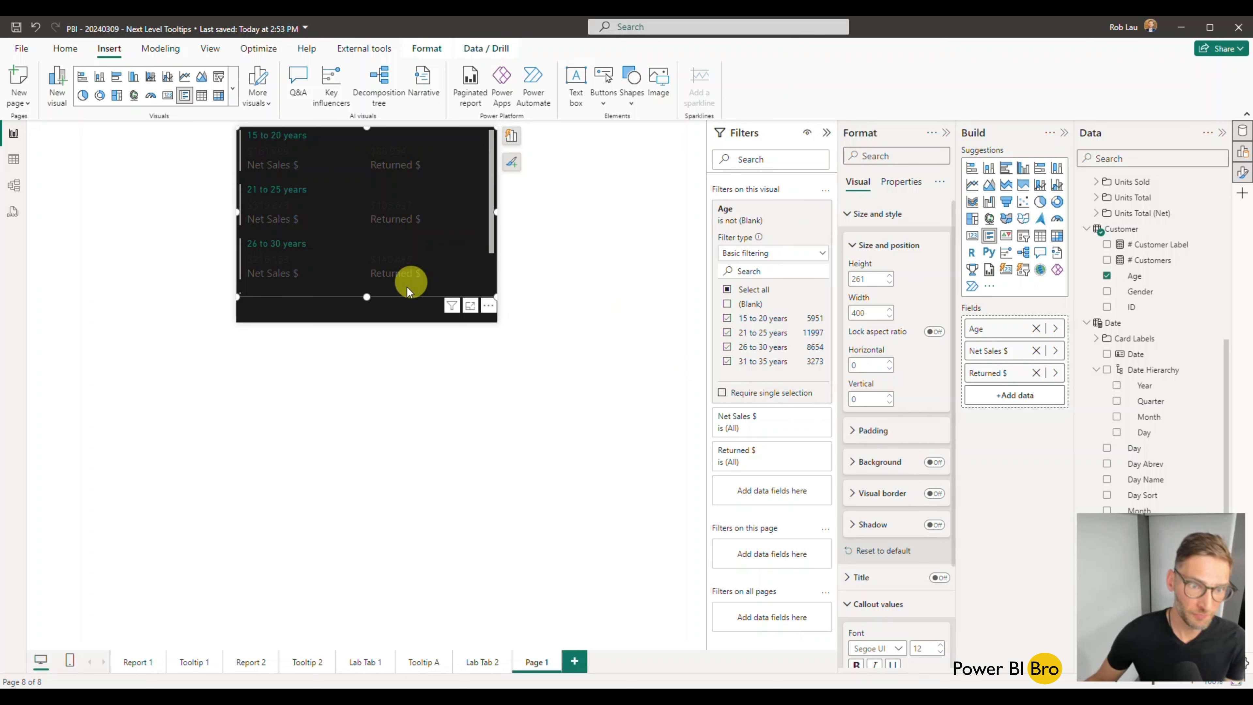
{"action": "left_click_drag", "start_coordinate": [368, 295], "coordinate": [365, 321]}
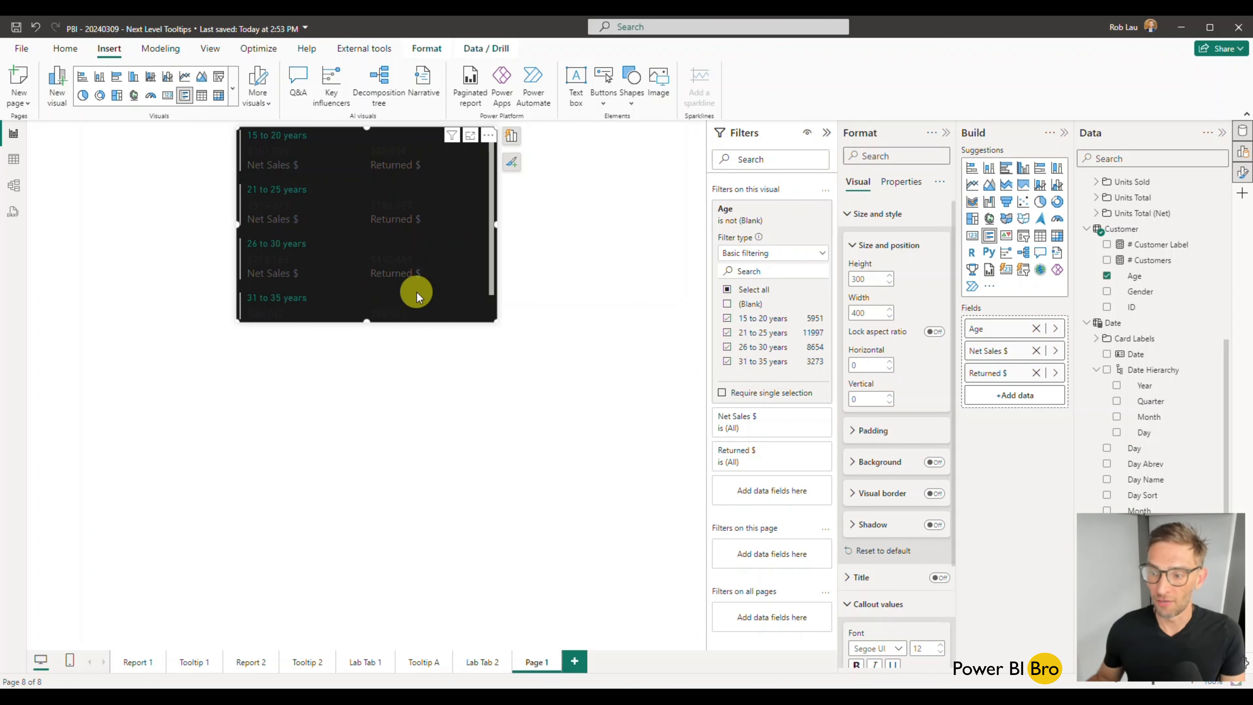
Set the font of the multi-row card's callout values to DIN.
{"action": "scroll", "coordinate": [888, 385], "scroll_direction": "down", "scroll_amount": 3}
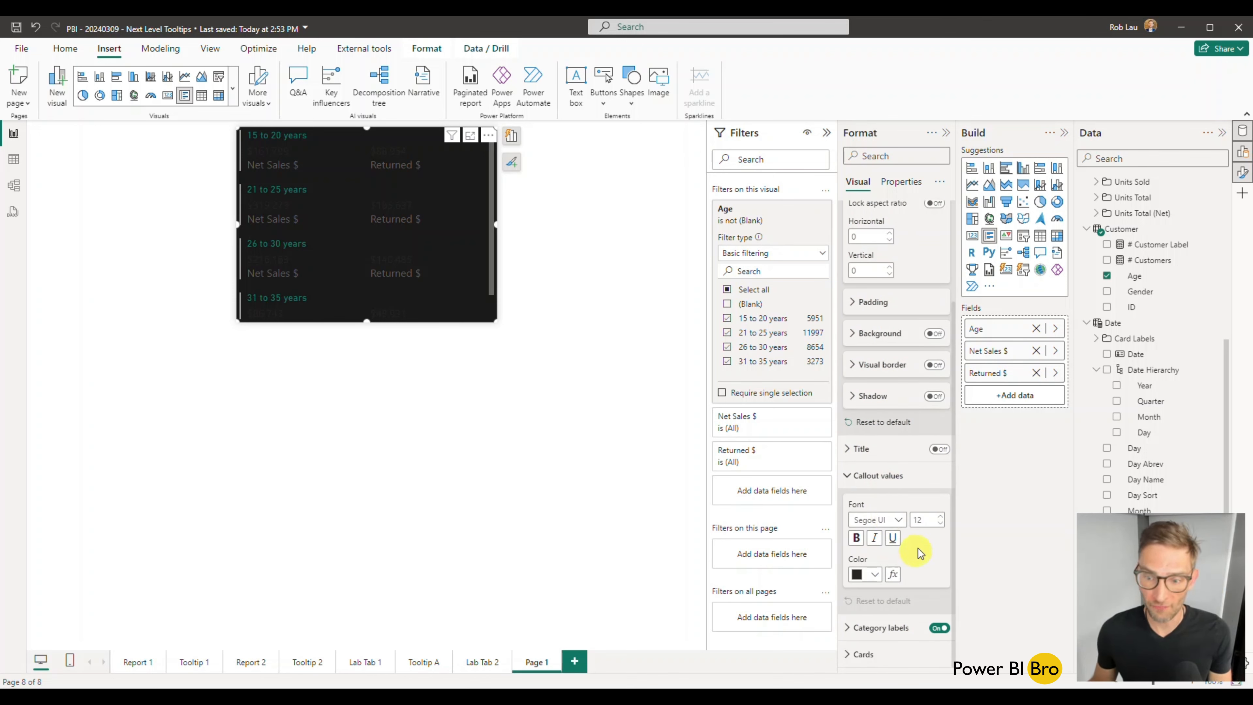
{"action": "left_click", "coordinate": [895, 520]}
{"action": "left_click", "coordinate": [883, 376]}
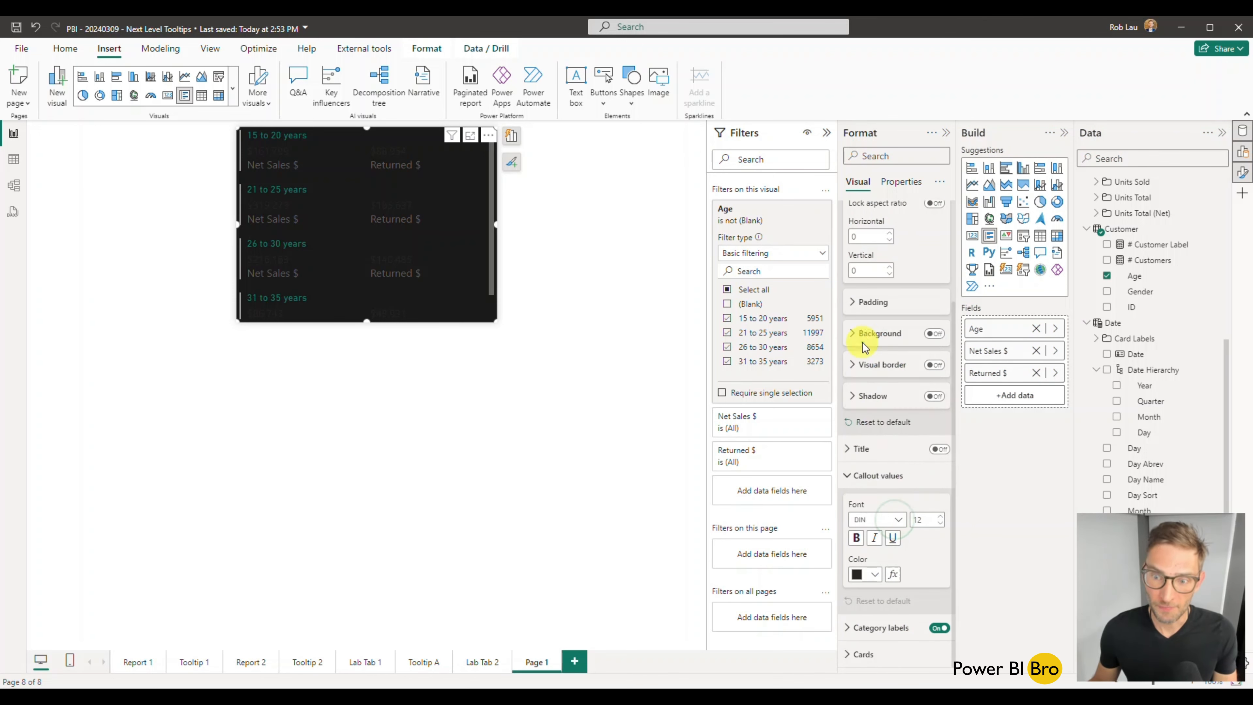
Set the multi-row card's callout values to white and bold.
{"action": "left_click", "coordinate": [874, 575]}
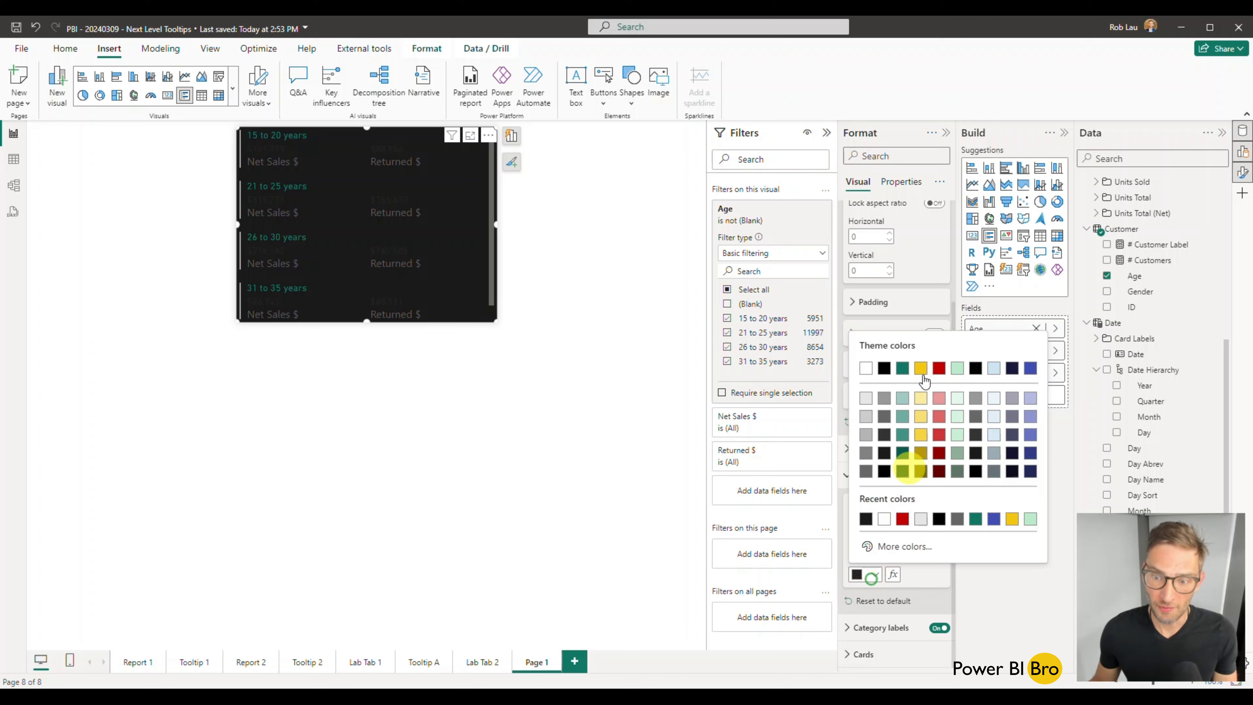
{"action": "left_click", "coordinate": [866, 368]}
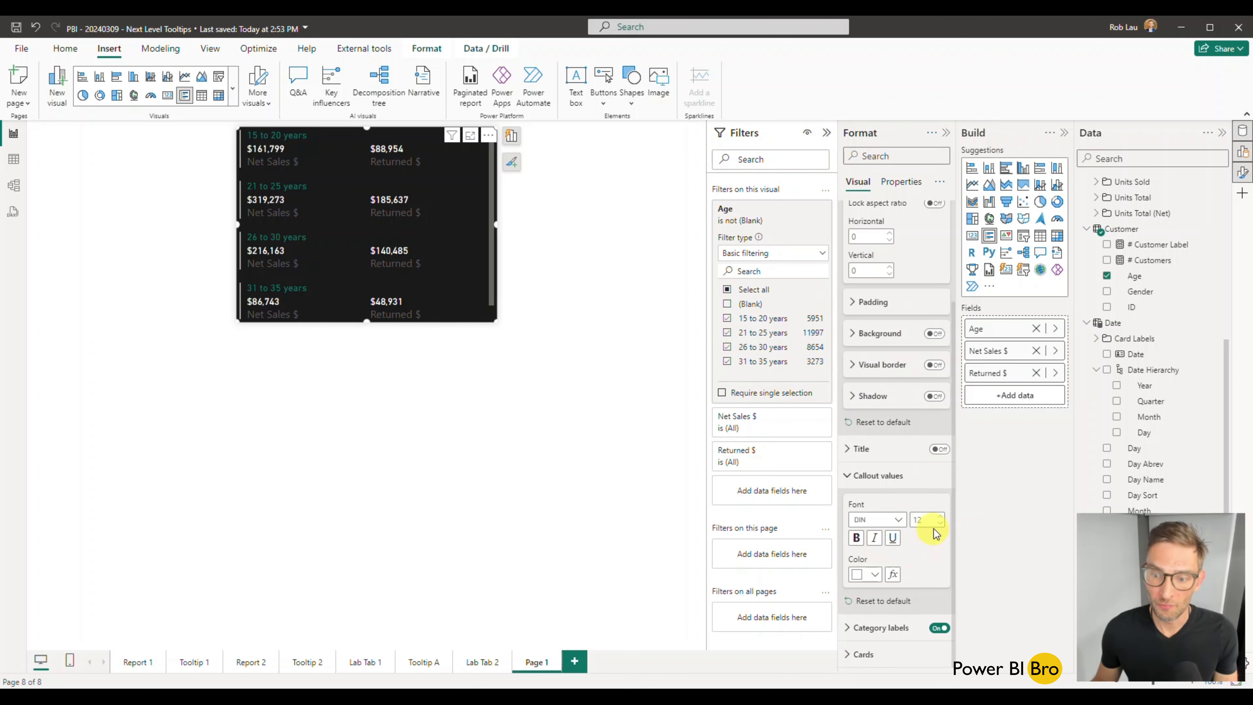
{"action": "left_click", "coordinate": [857, 539]}
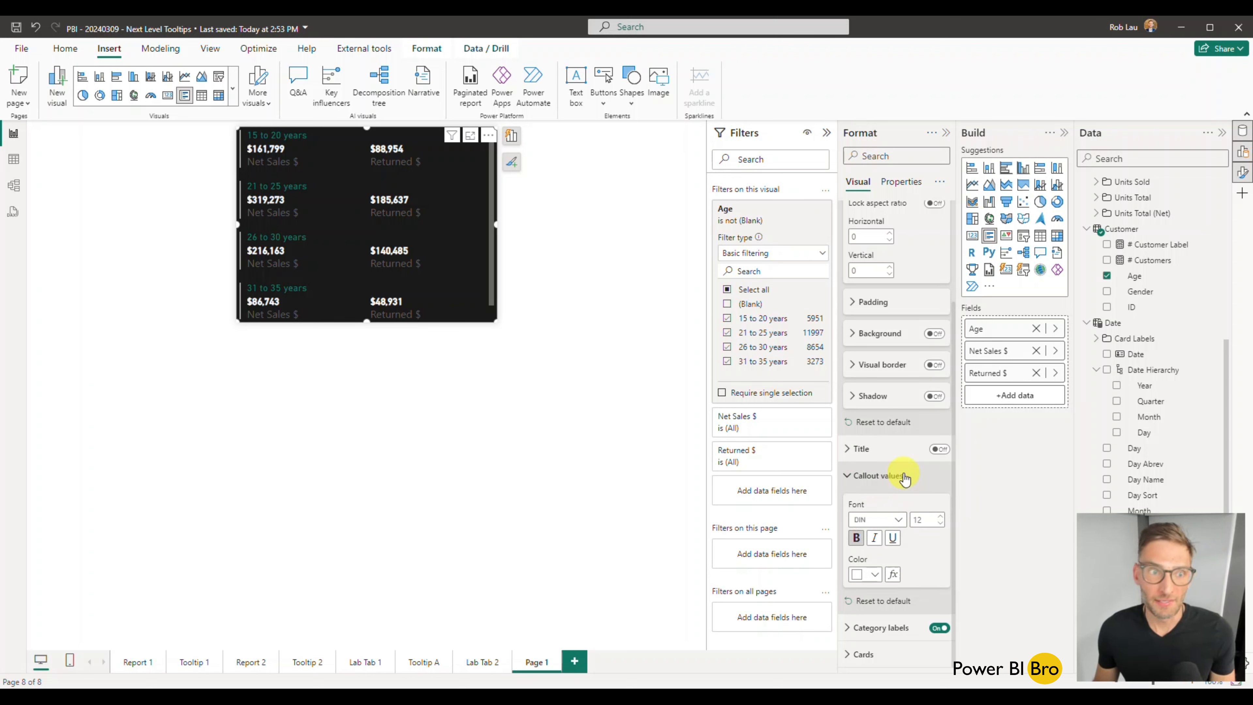
Set the category labels' font to DIN and reduce the callout values' font size to 10.
{"action": "left_click", "coordinate": [876, 628]}
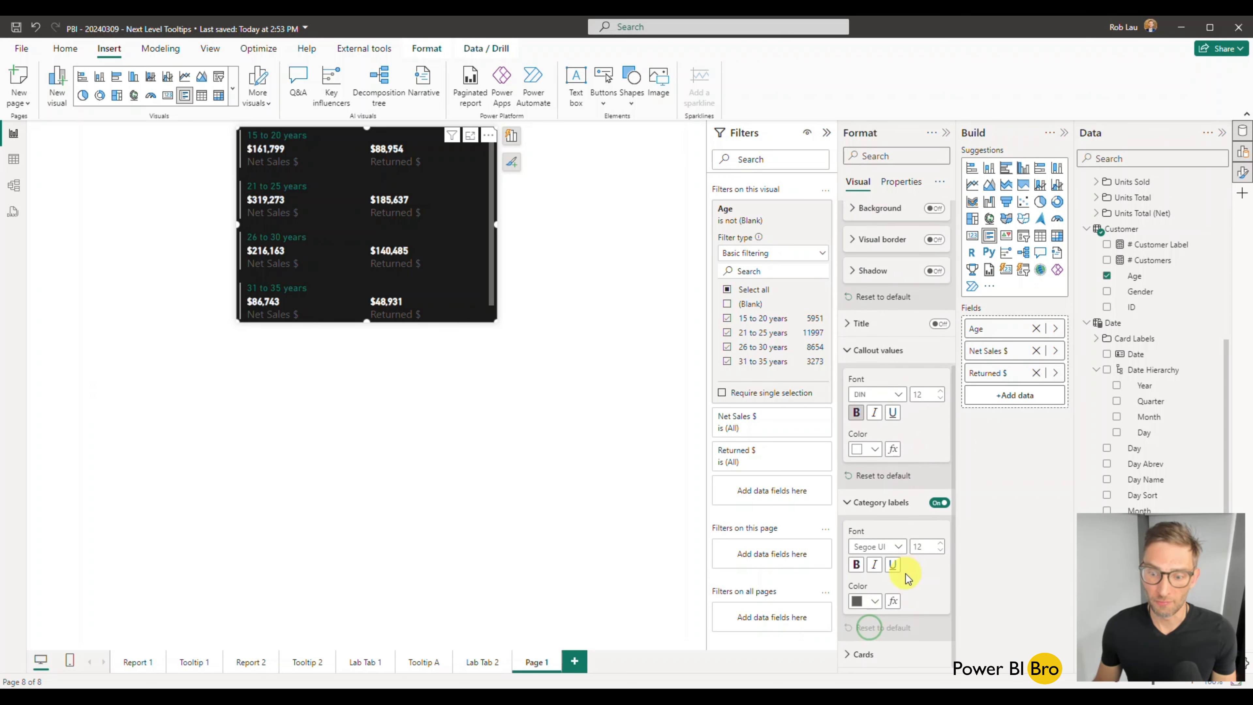
{"action": "left_click", "coordinate": [894, 547]}
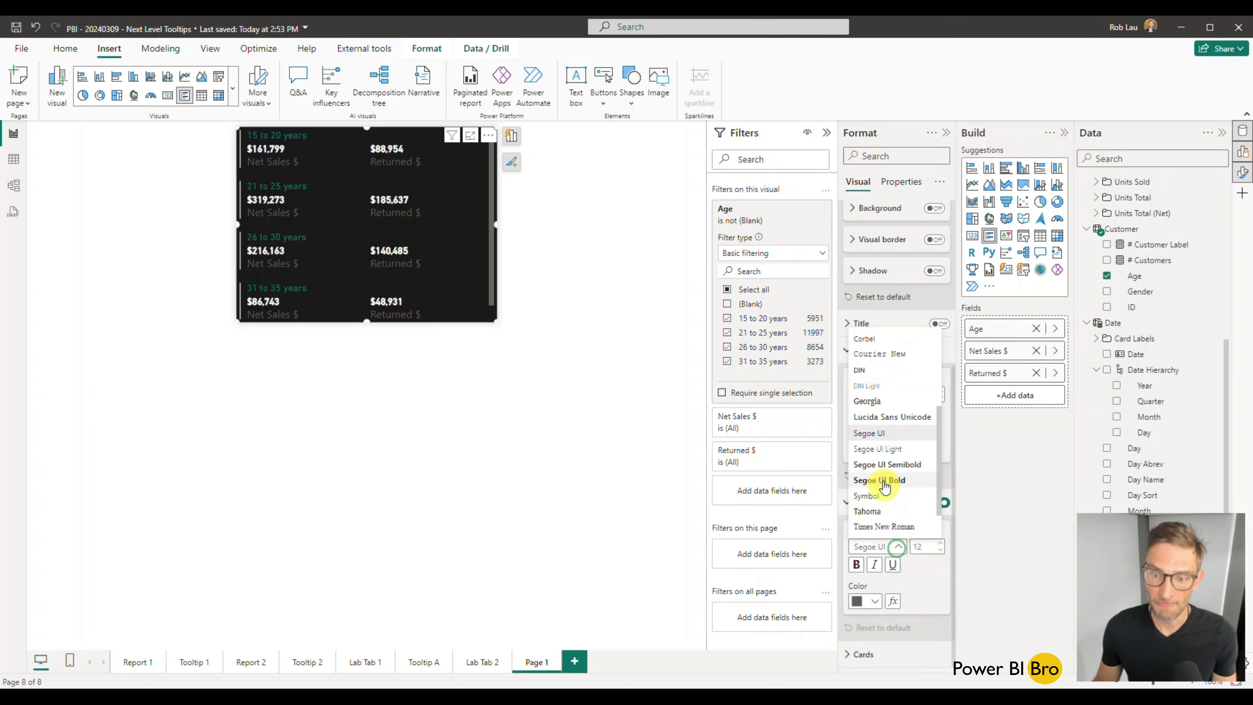
{"action": "left_click", "coordinate": [866, 379]}
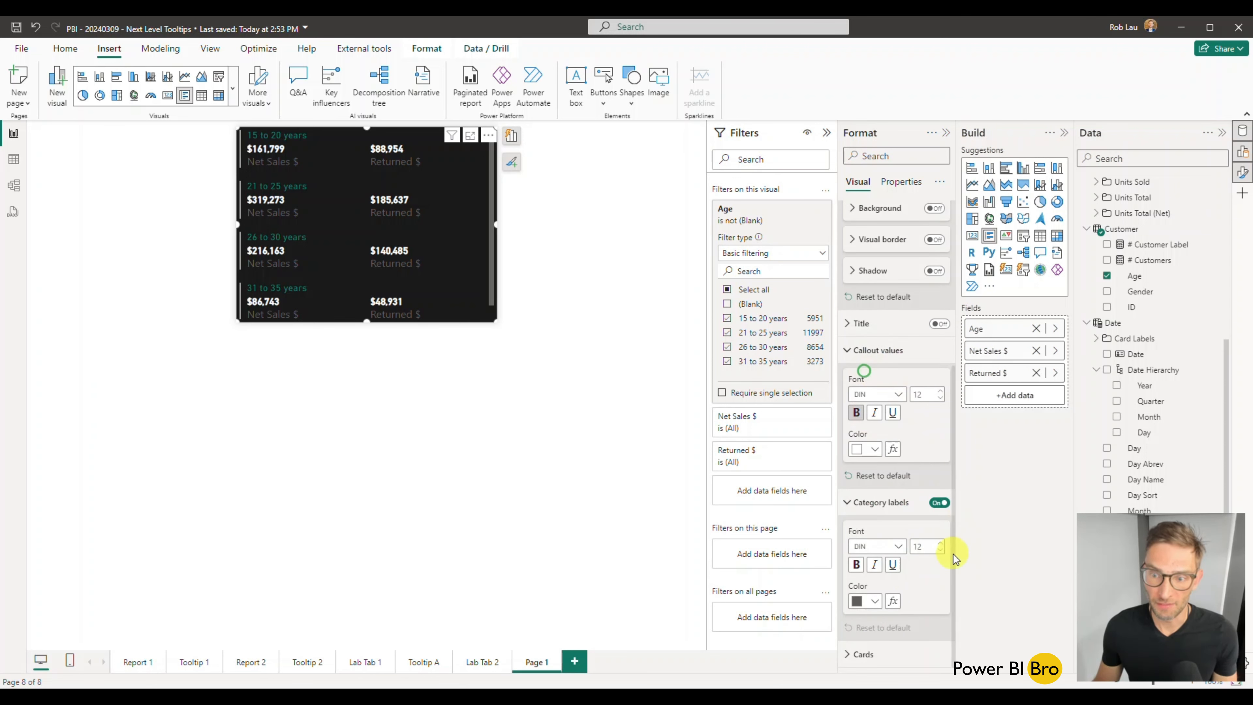
{"action": "left_click", "coordinate": [940, 398]}
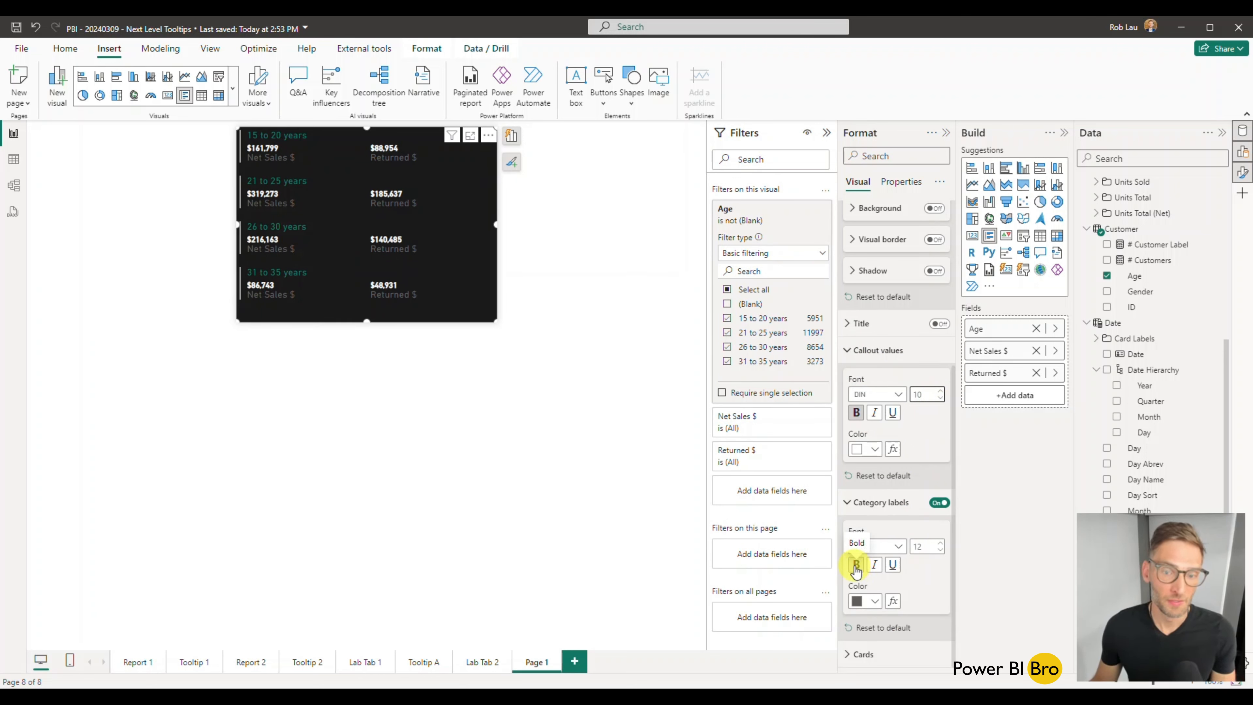
Try dark green and white as the color of the category labels.
{"action": "left_click", "coordinate": [874, 601]}
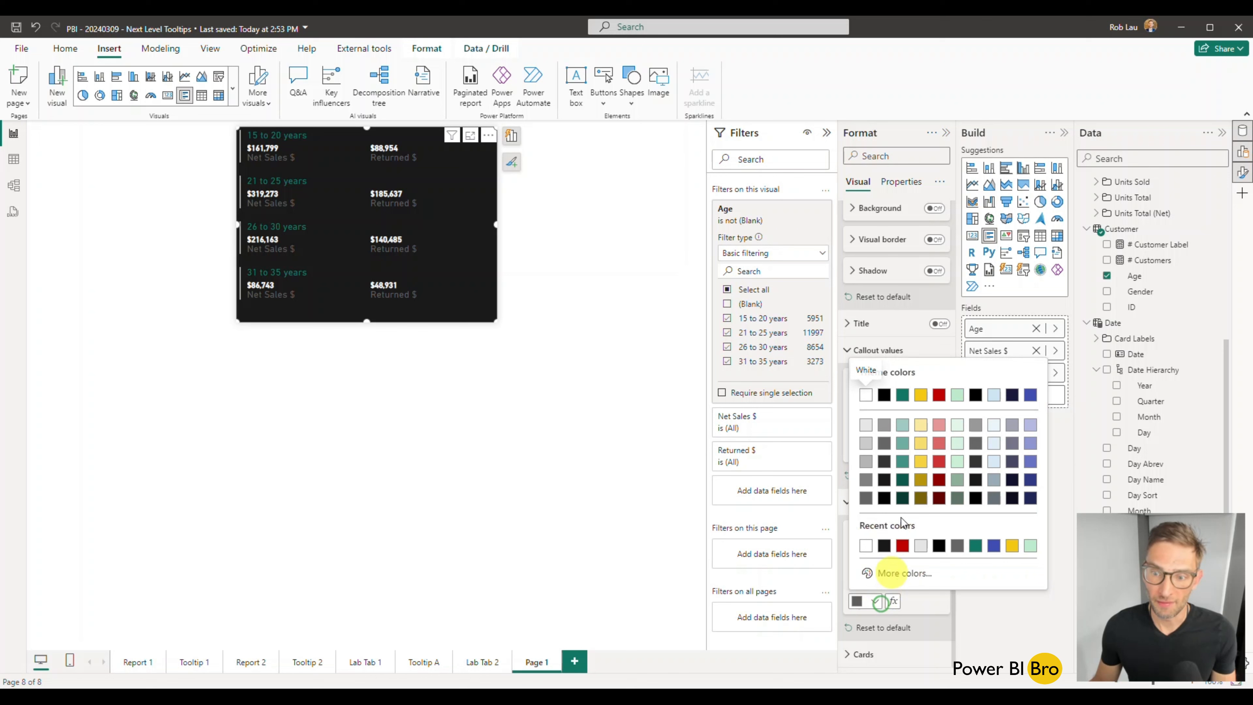
{"action": "left_click", "coordinate": [905, 400]}
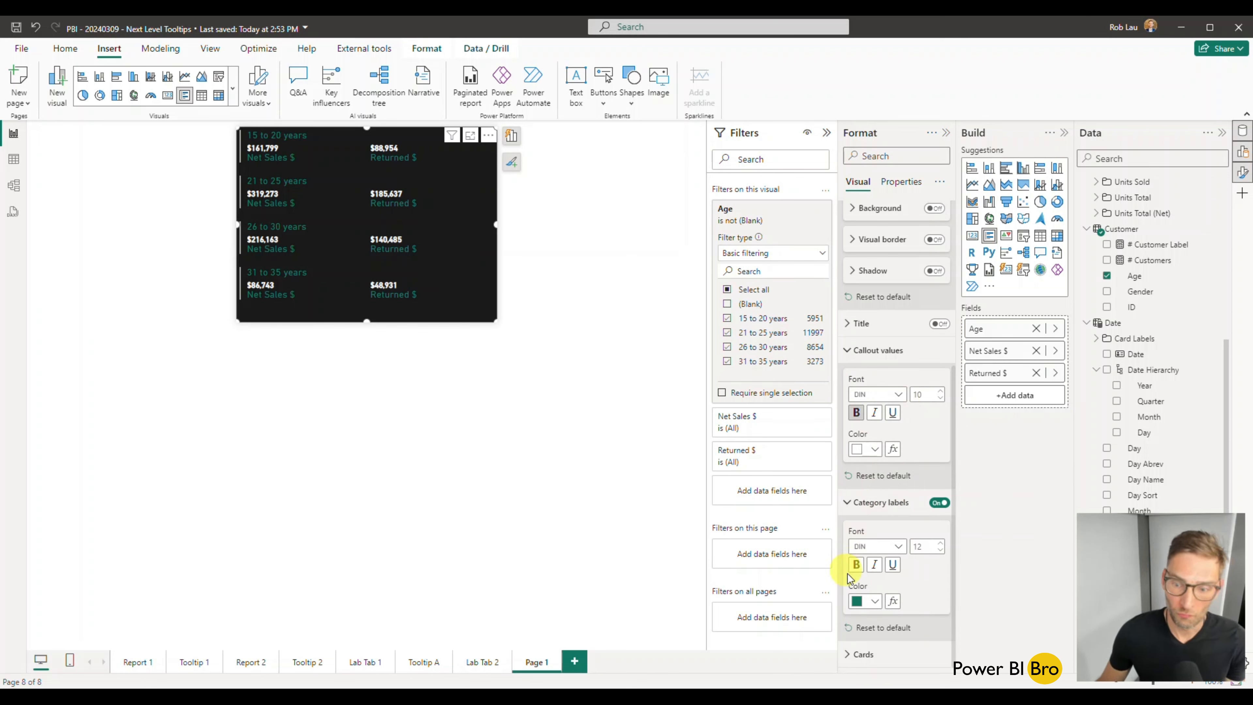
{"action": "left_click", "coordinate": [874, 601]}
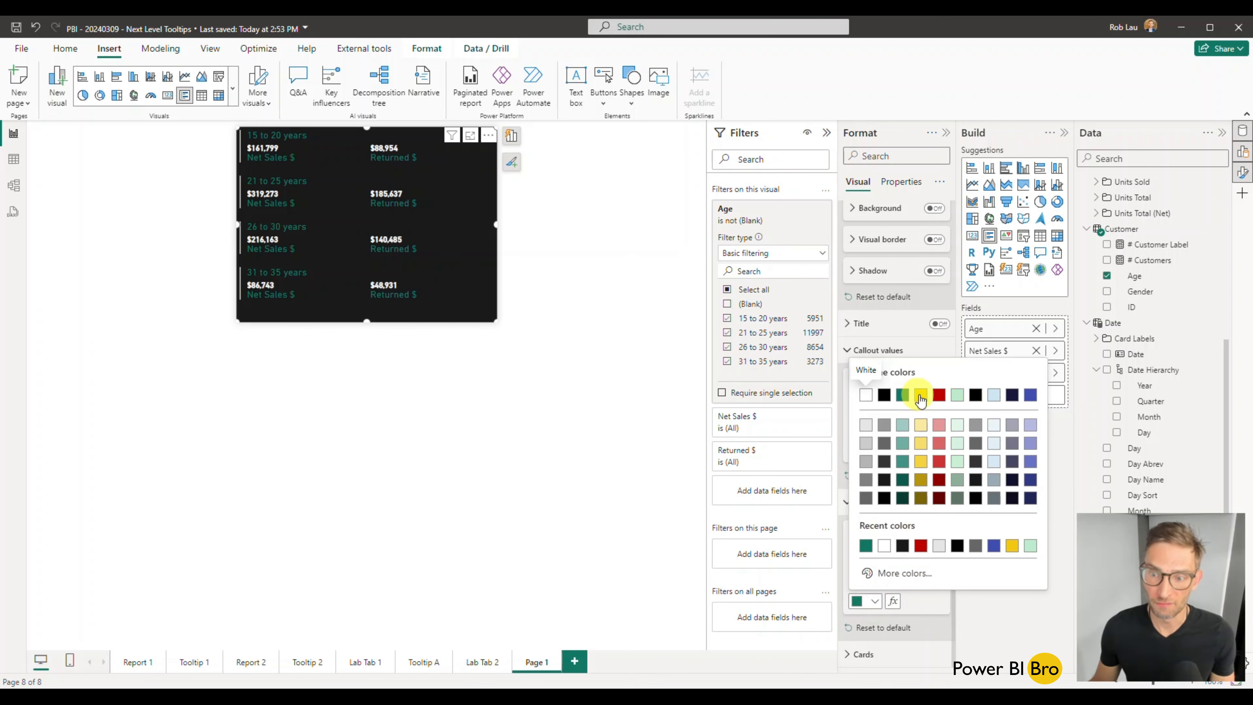
{"action": "left_click", "coordinate": [866, 395]}
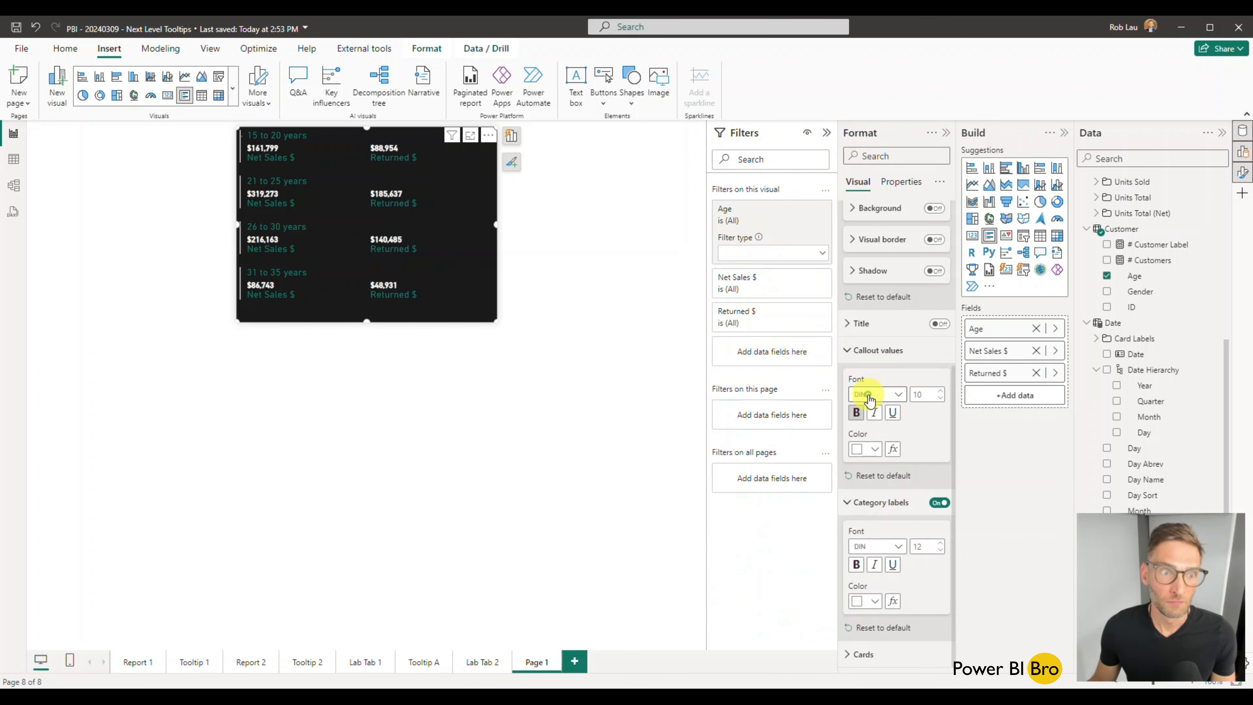
Color the category labels light gray, choosing a slightly darker shade than the lightest one.
{"action": "left_click", "coordinate": [875, 602]}
{"action": "left_click", "coordinate": [861, 416]}
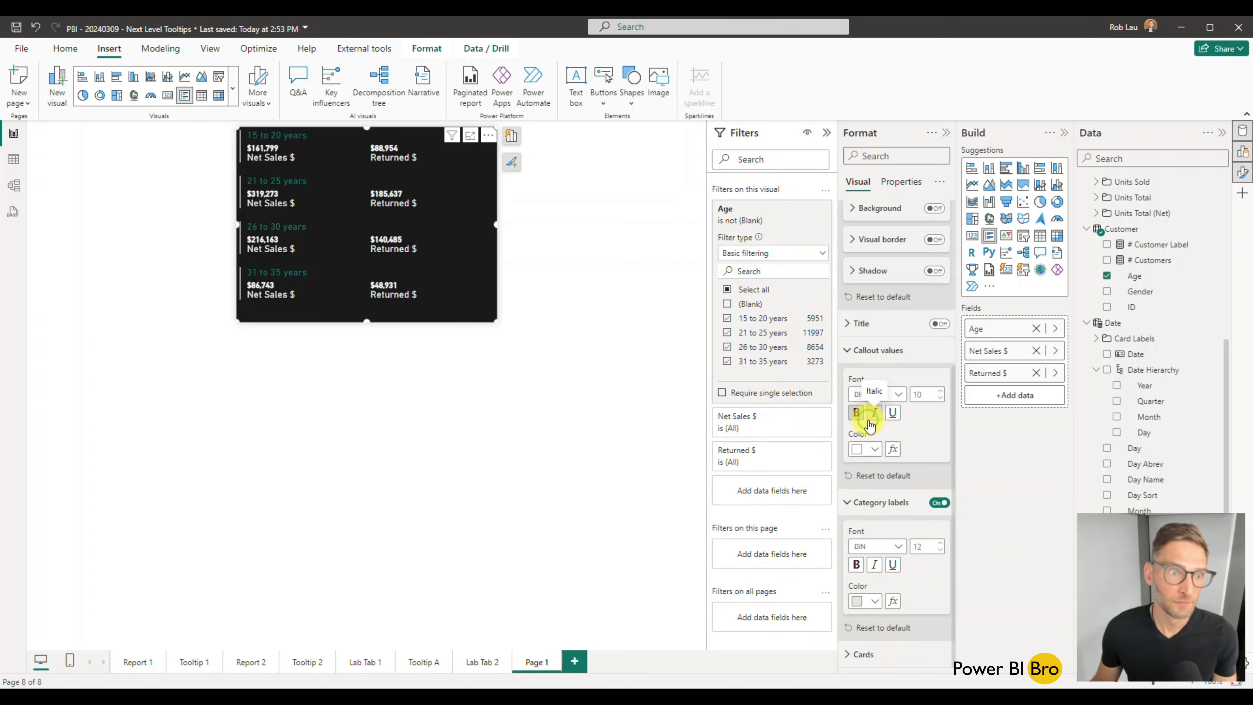
{"action": "left_click", "coordinate": [875, 601]}
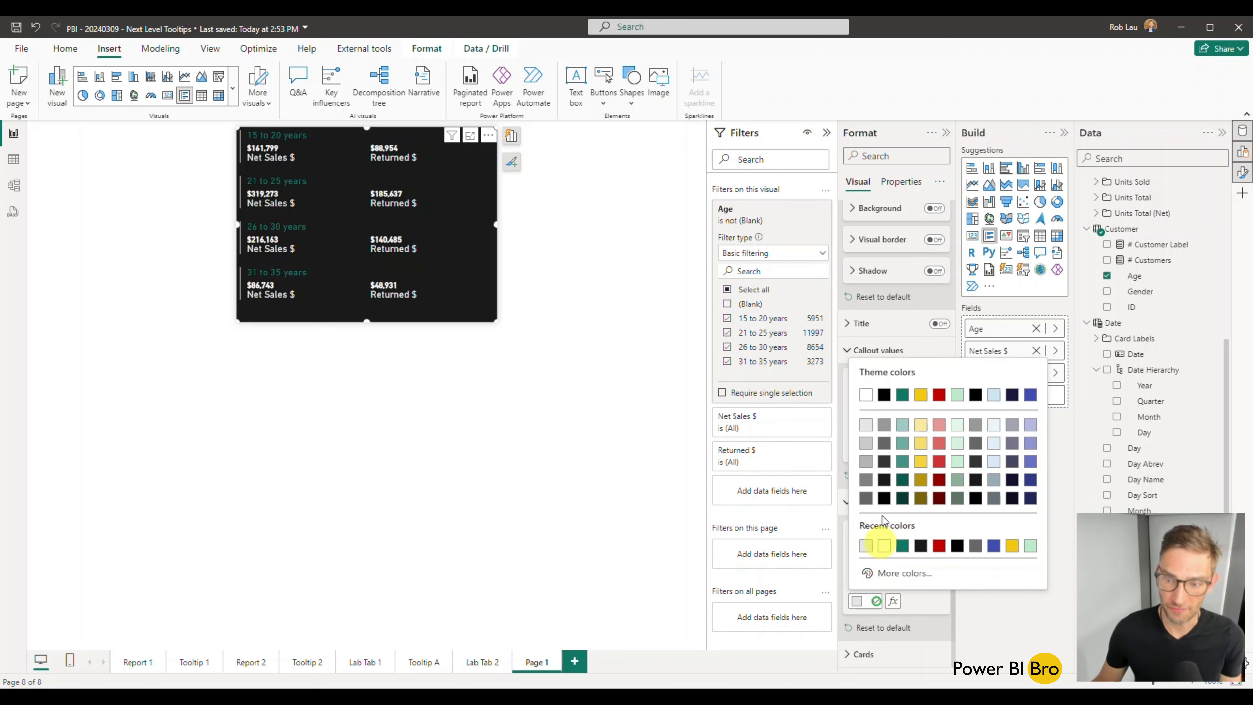
{"action": "left_click", "coordinate": [863, 454]}
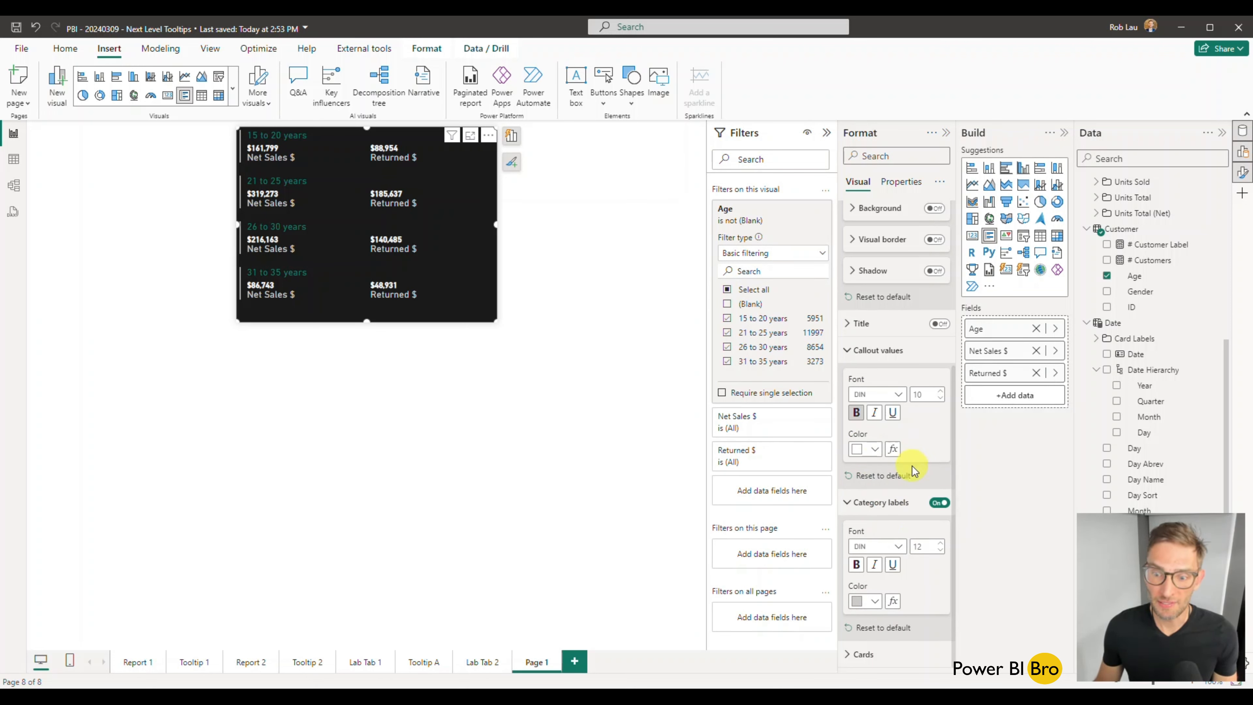
Add a left-only border to the cards and set its outline color to dark green.
{"action": "left_click", "coordinate": [869, 654]}
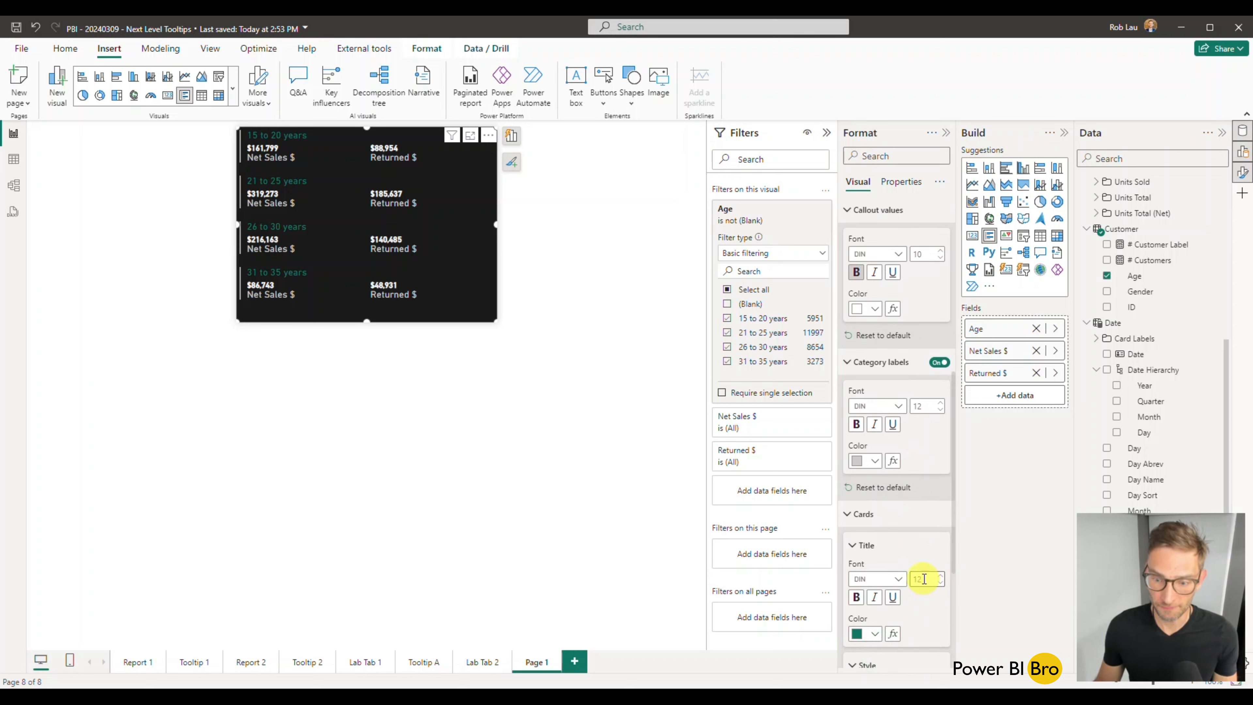
{"action": "scroll", "coordinate": [903, 687], "scroll_direction": "down", "scroll_amount": 4}
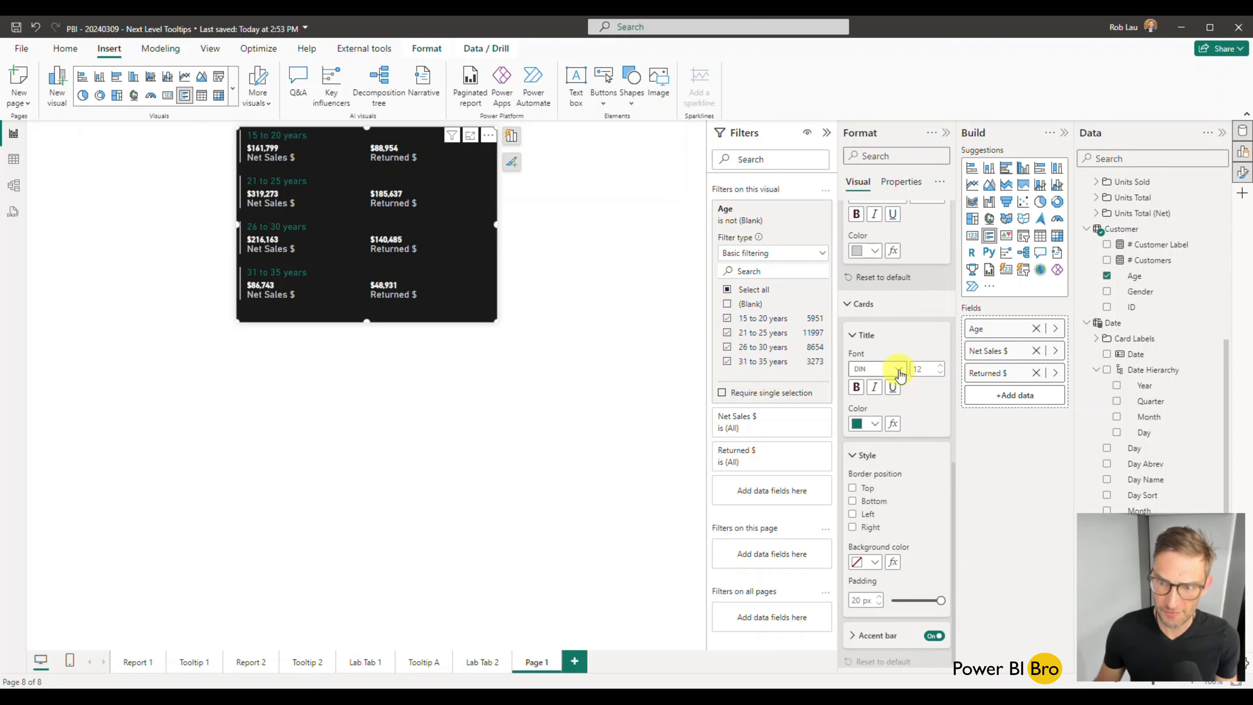
{"action": "left_click", "coordinate": [858, 389]}
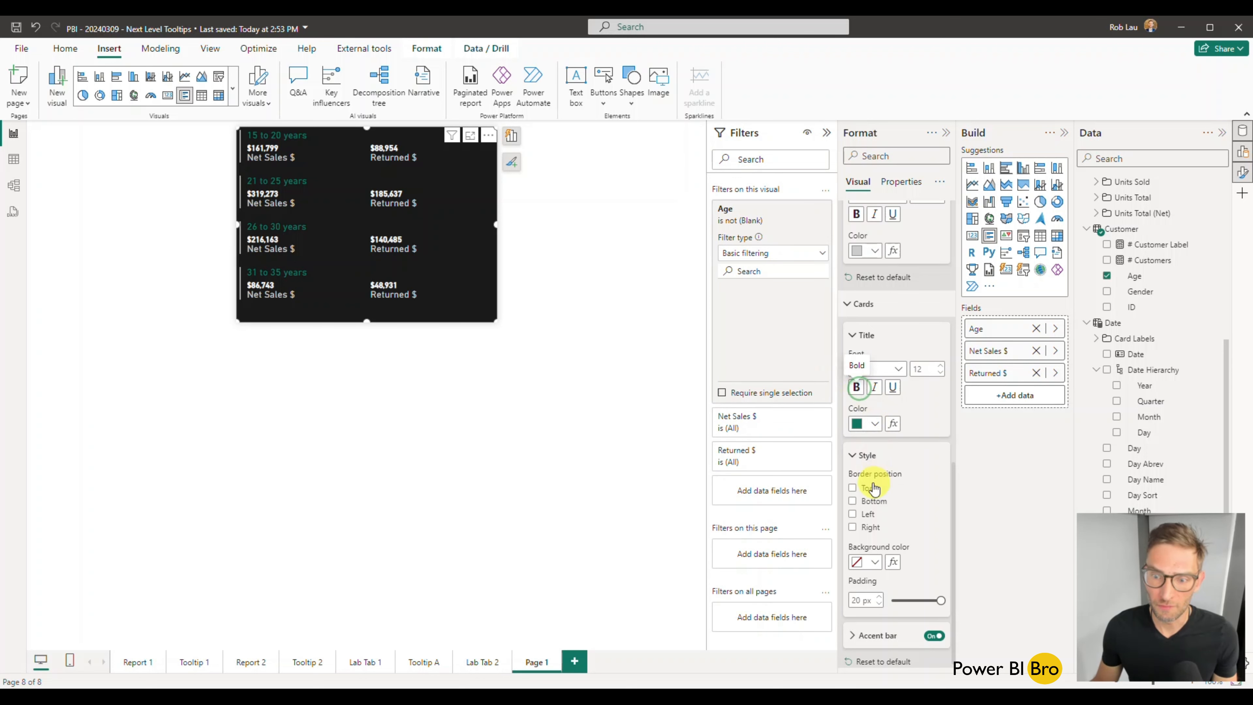
{"action": "left_click", "coordinate": [852, 514]}
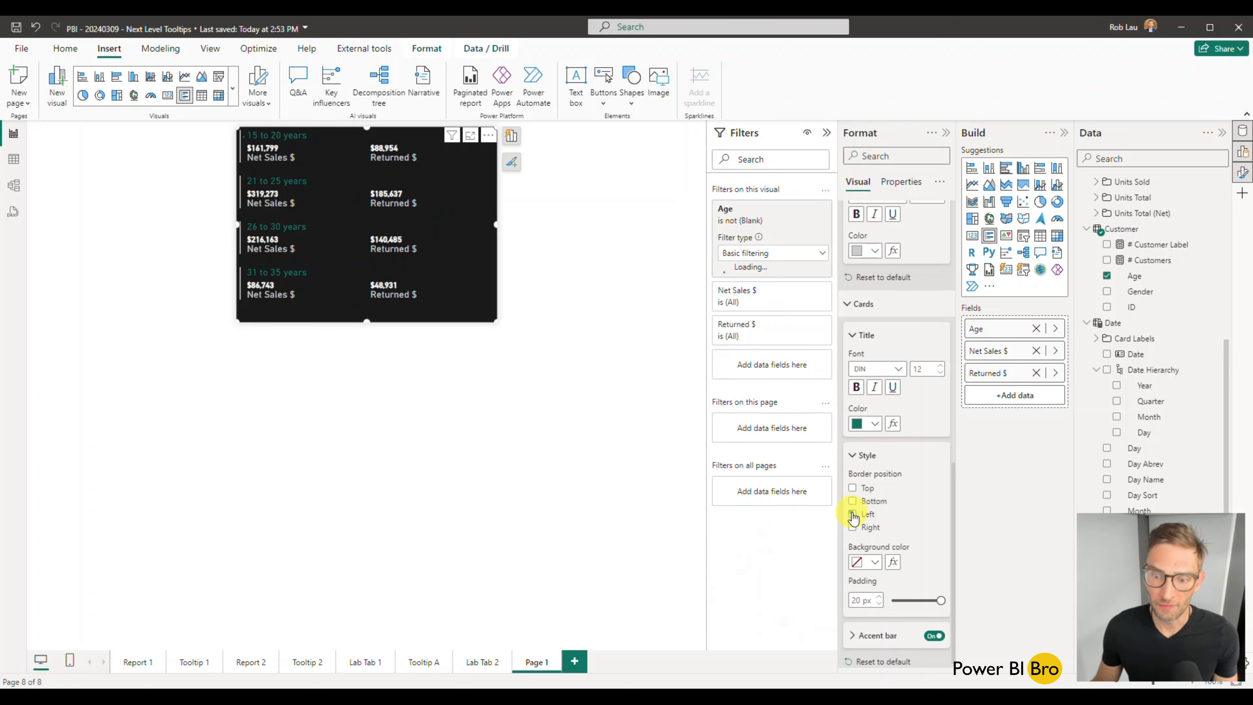
{"action": "scroll", "coordinate": [871, 553], "scroll_direction": "down", "scroll_amount": 2}
{"action": "left_click", "coordinate": [876, 489]}
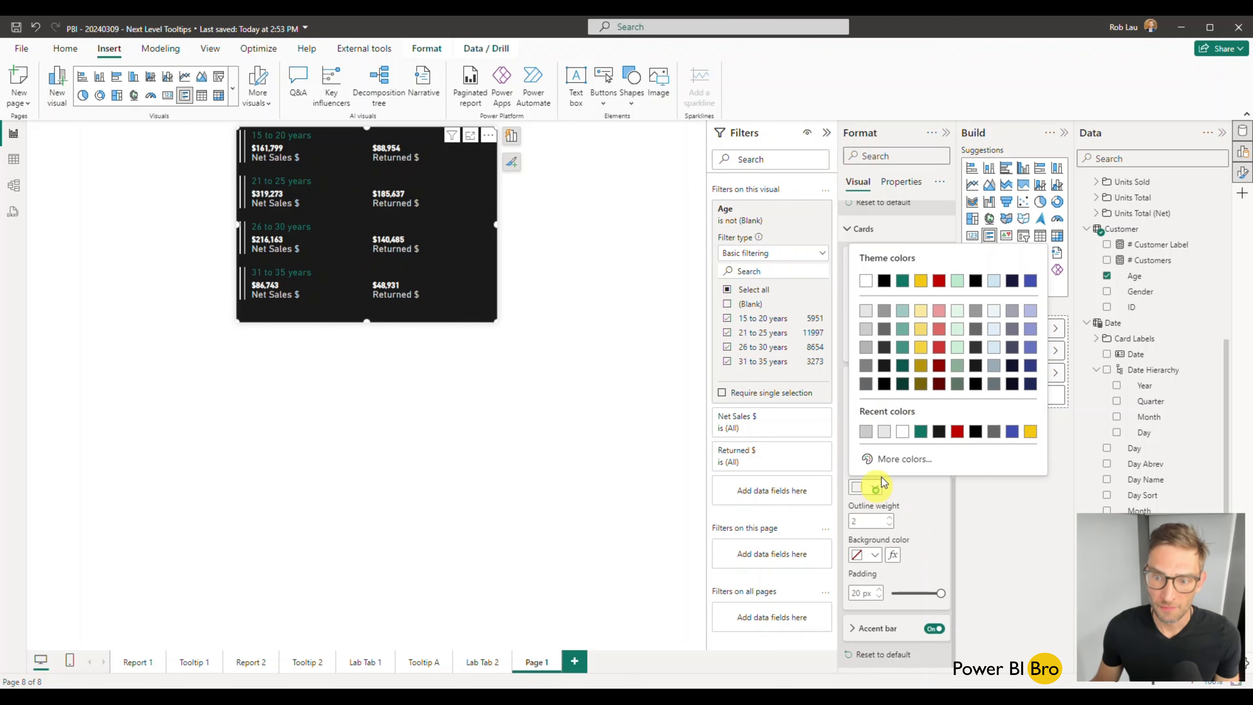
{"action": "left_click", "coordinate": [906, 278]}
Increase the outline weight of the cards' left border to 9.
{"action": "left_click", "coordinate": [889, 519]}
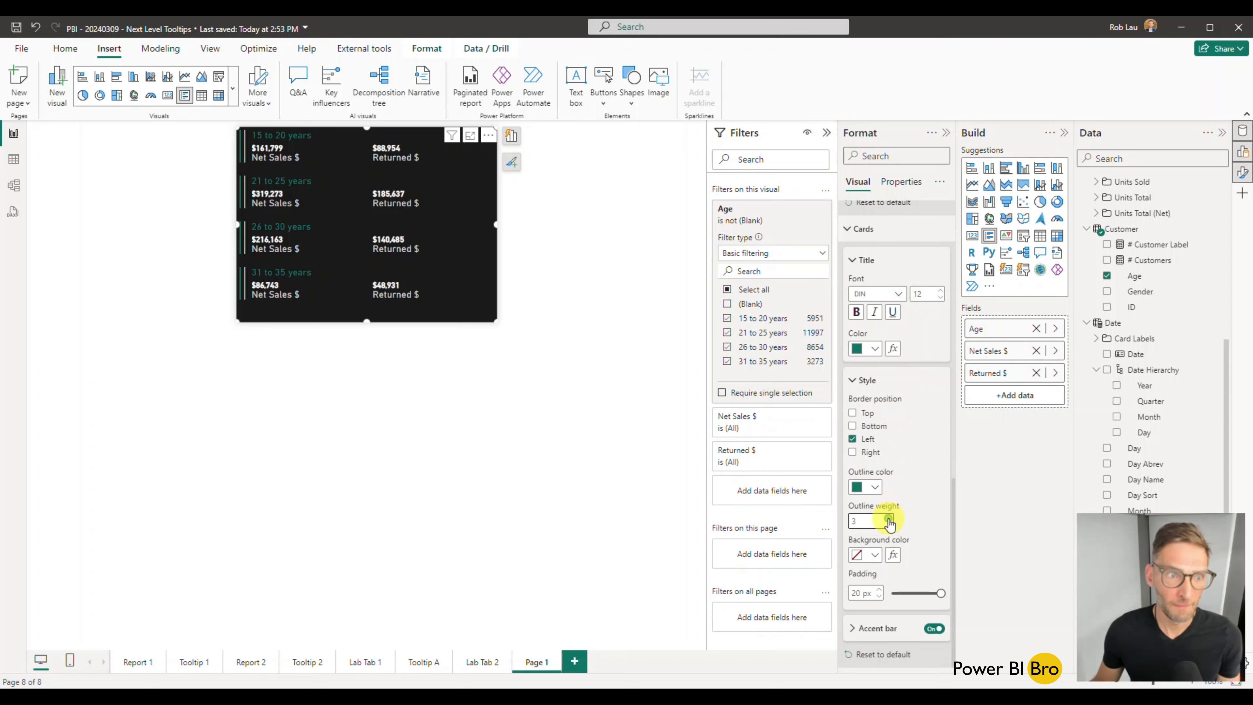
{"action": "left_click", "coordinate": [888, 518]}
{"action": "left_click", "coordinate": [889, 518]}
{"action": "left_click", "coordinate": [888, 518]}
{"action": "left_click", "coordinate": [889, 518]}
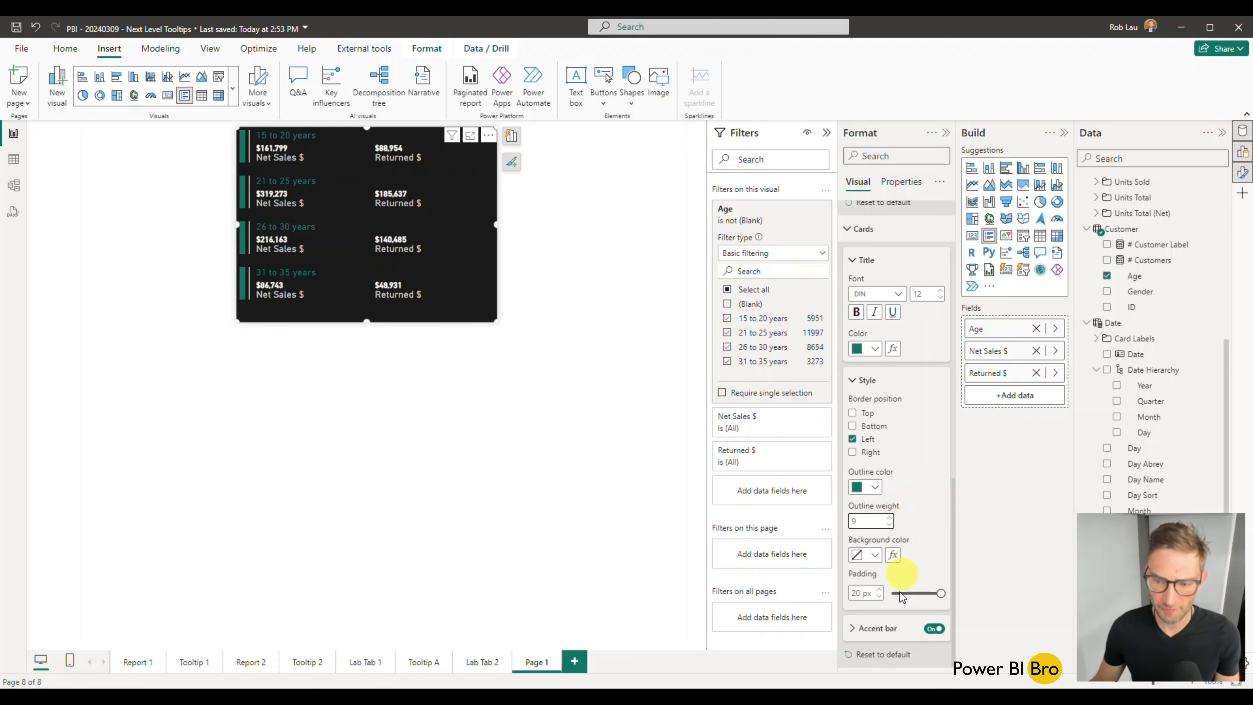
Set the cards' accent bar width to 5 and narrow the multi-row card slightly from its right edge.
{"action": "left_click", "coordinate": [858, 629]}
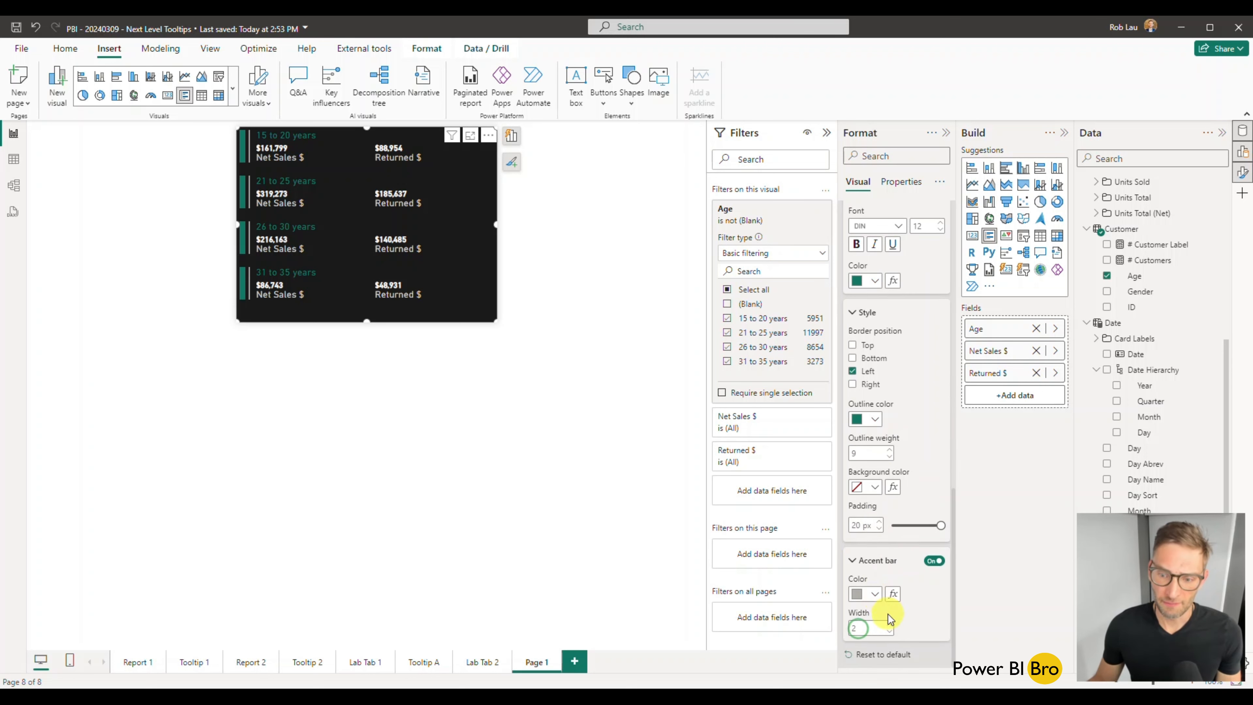
{"action": "left_click", "coordinate": [889, 626]}
{"action": "left_click", "coordinate": [888, 626]}
{"action": "left_click", "coordinate": [888, 626]}
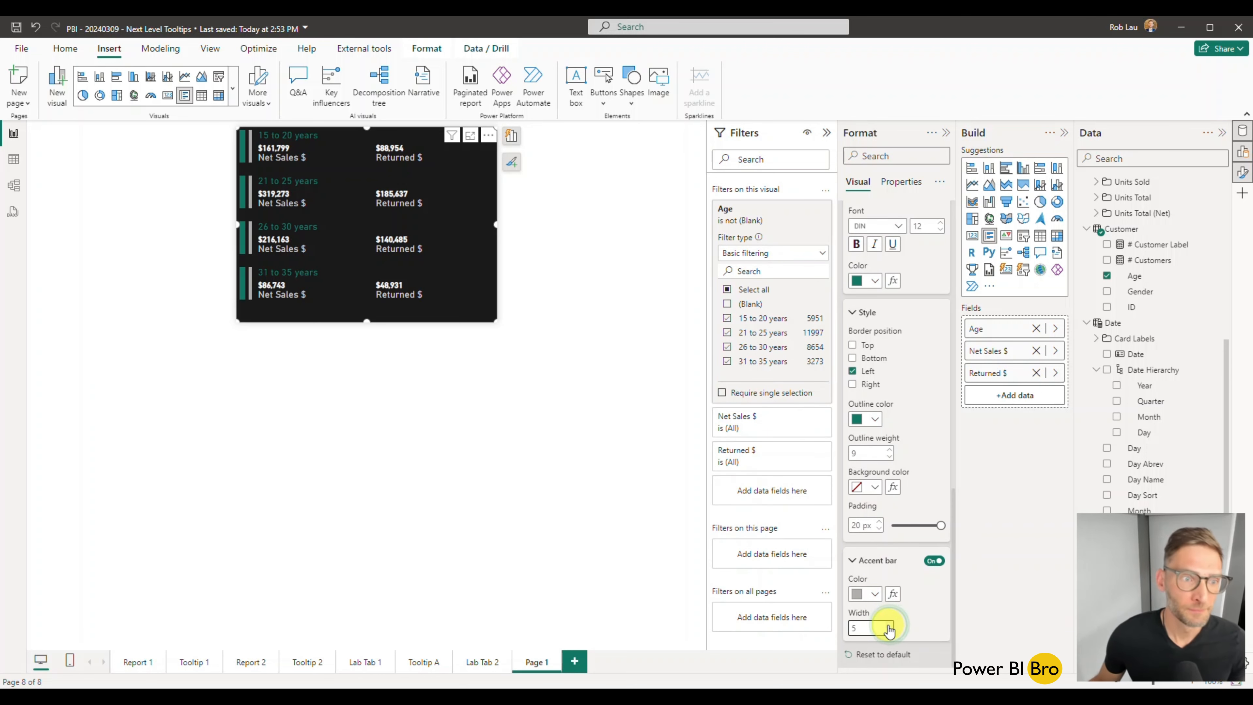
{"action": "left_click_drag", "start_coordinate": [495, 223], "coordinate": [478, 223]}
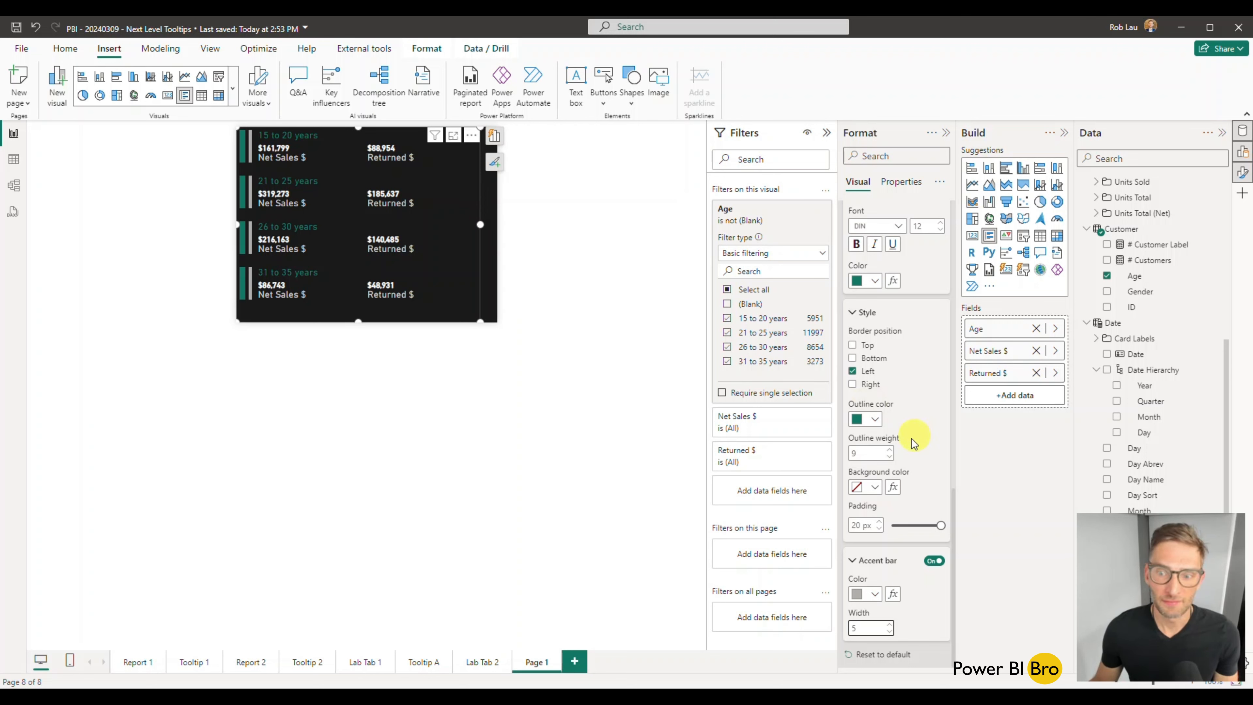
Make the card titles bold, trying font size 14 and settling on 12.
{"action": "scroll", "coordinate": [911, 443], "scroll_direction": "up", "scroll_amount": 3}
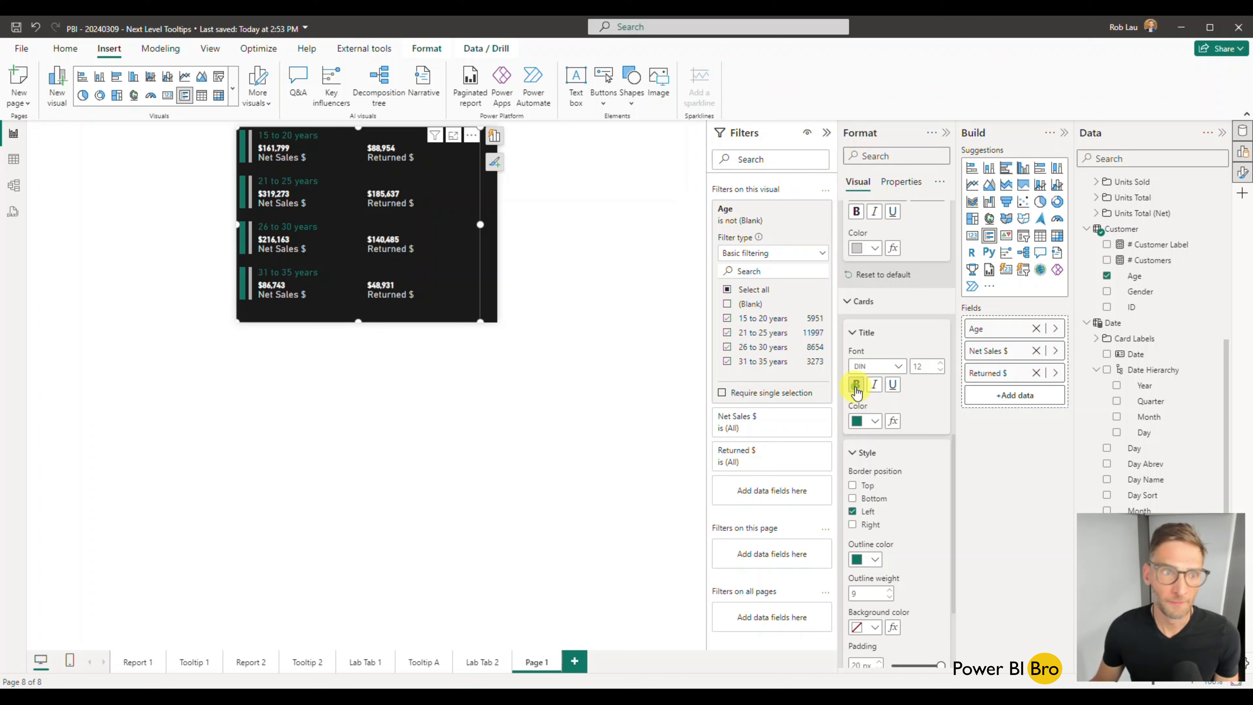
{"action": "left_click", "coordinate": [856, 386]}
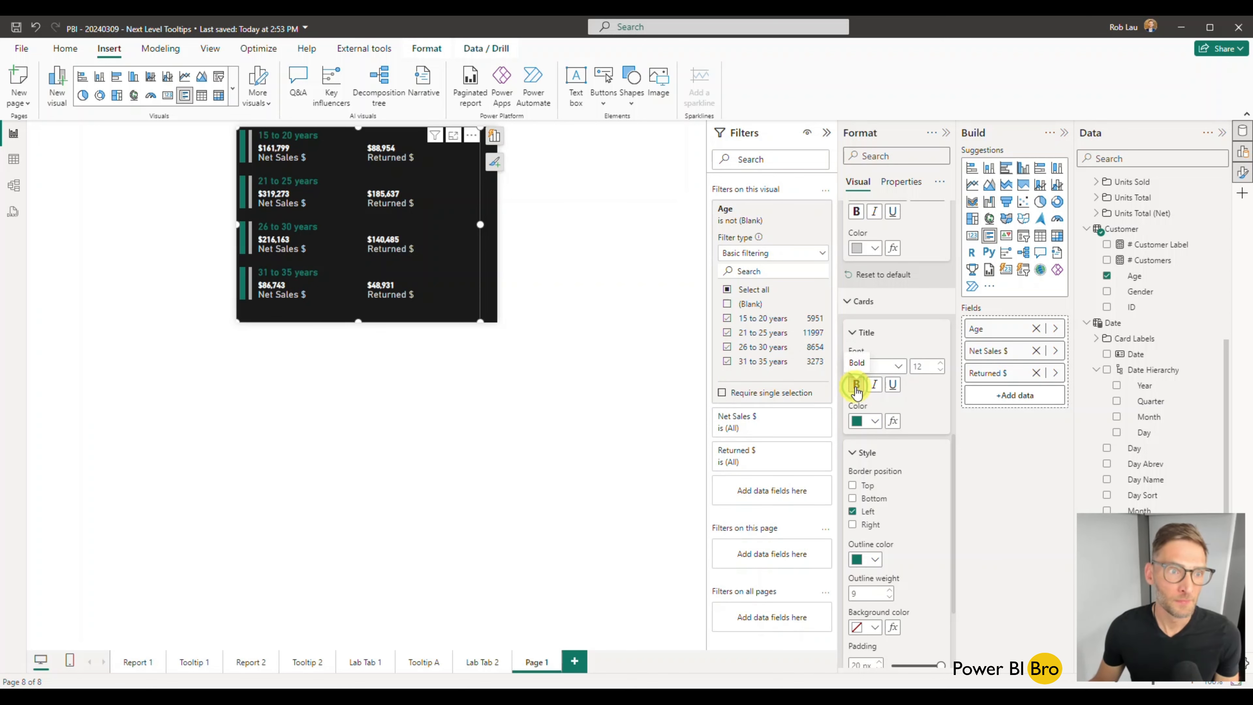
{"action": "left_click", "coordinate": [941, 363]}
{"action": "left_click", "coordinate": [940, 363]}
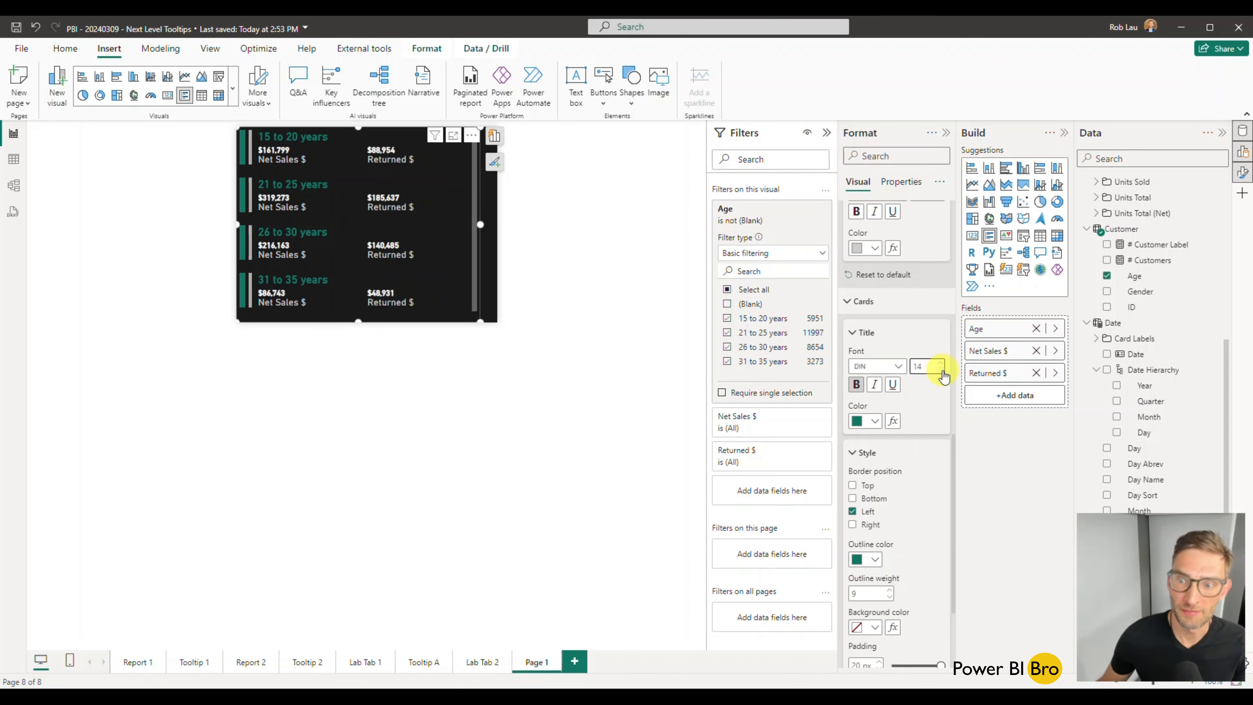
{"action": "left_click", "coordinate": [942, 371]}
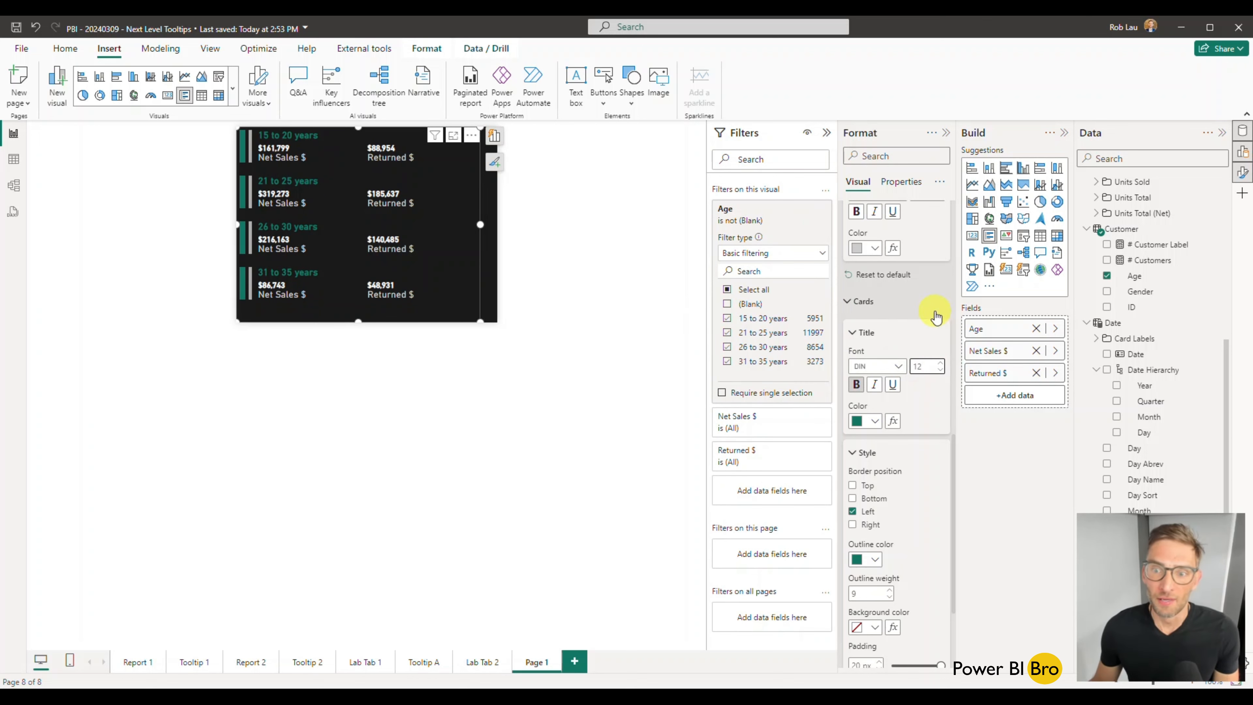
Remove bold from the callout values and set their font size to 11, with the category labels at size 9.
{"action": "scroll", "coordinate": [935, 314], "scroll_direction": "up", "scroll_amount": 4}
{"action": "scroll", "coordinate": [937, 316], "scroll_direction": "up", "scroll_amount": 3}
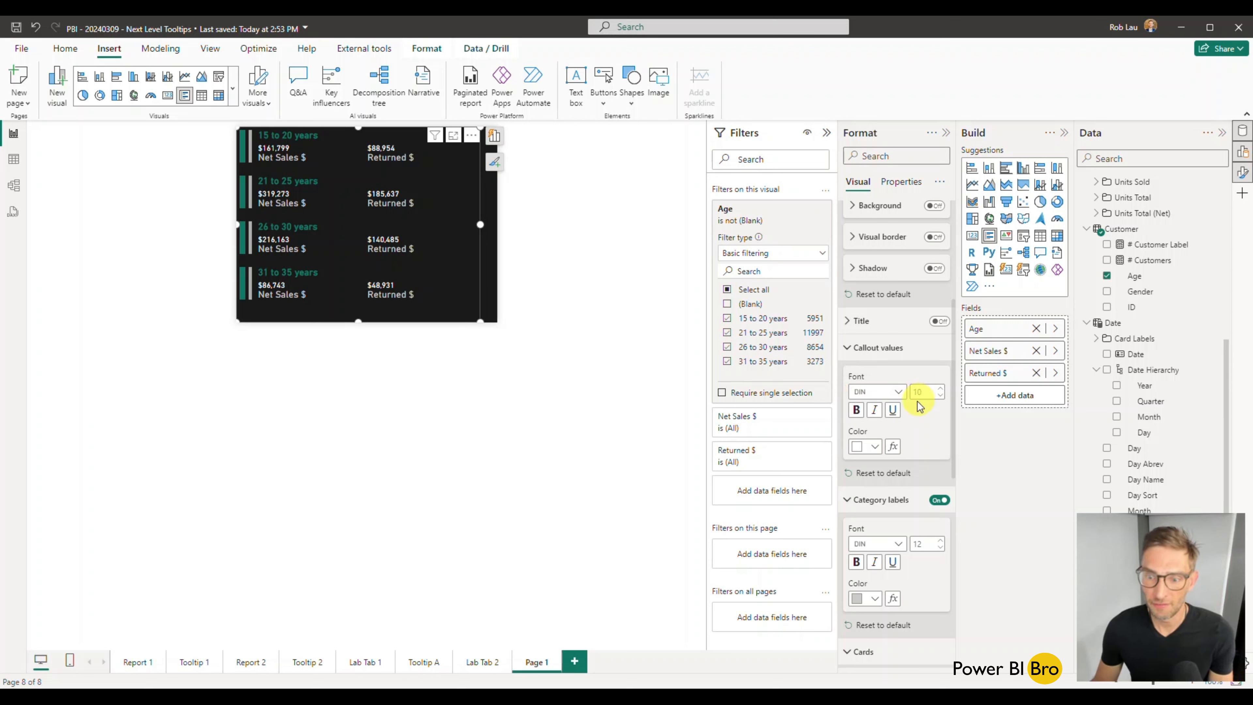
{"action": "scroll", "coordinate": [910, 469], "scroll_direction": "down", "scroll_amount": 2}
{"action": "left_click", "coordinate": [940, 476]}
{"action": "left_click", "coordinate": [940, 477]}
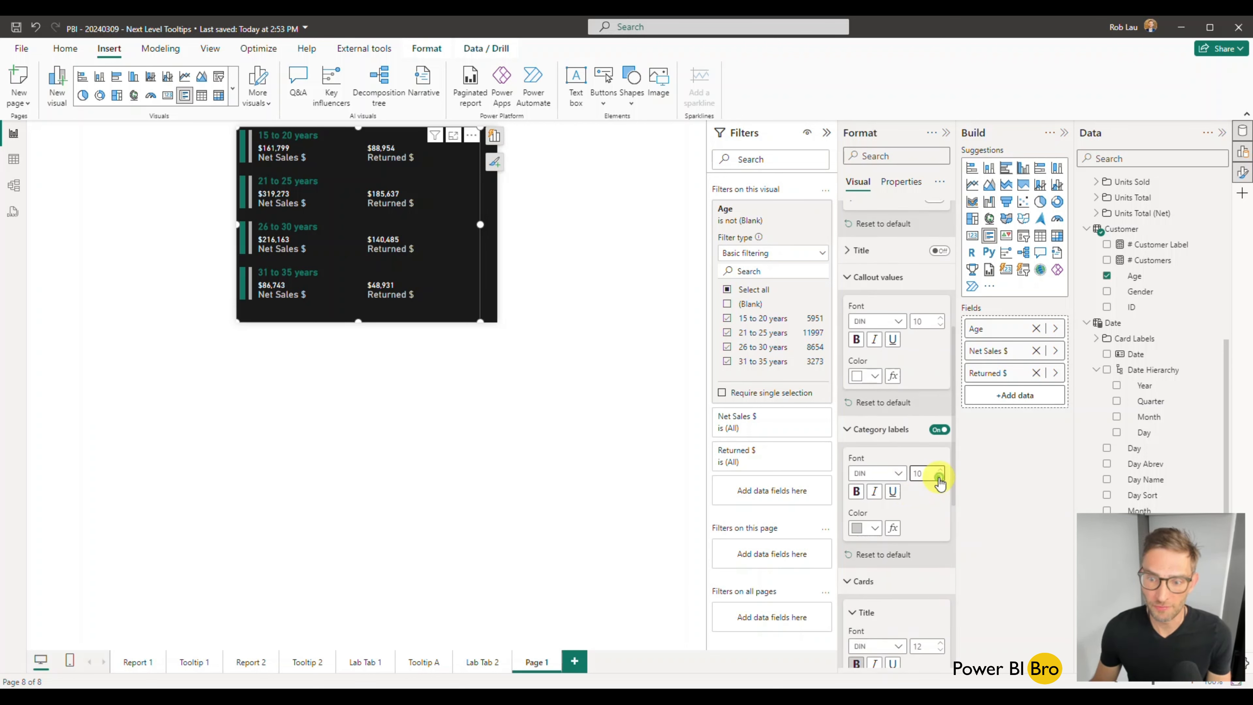
{"action": "left_click", "coordinate": [940, 476]}
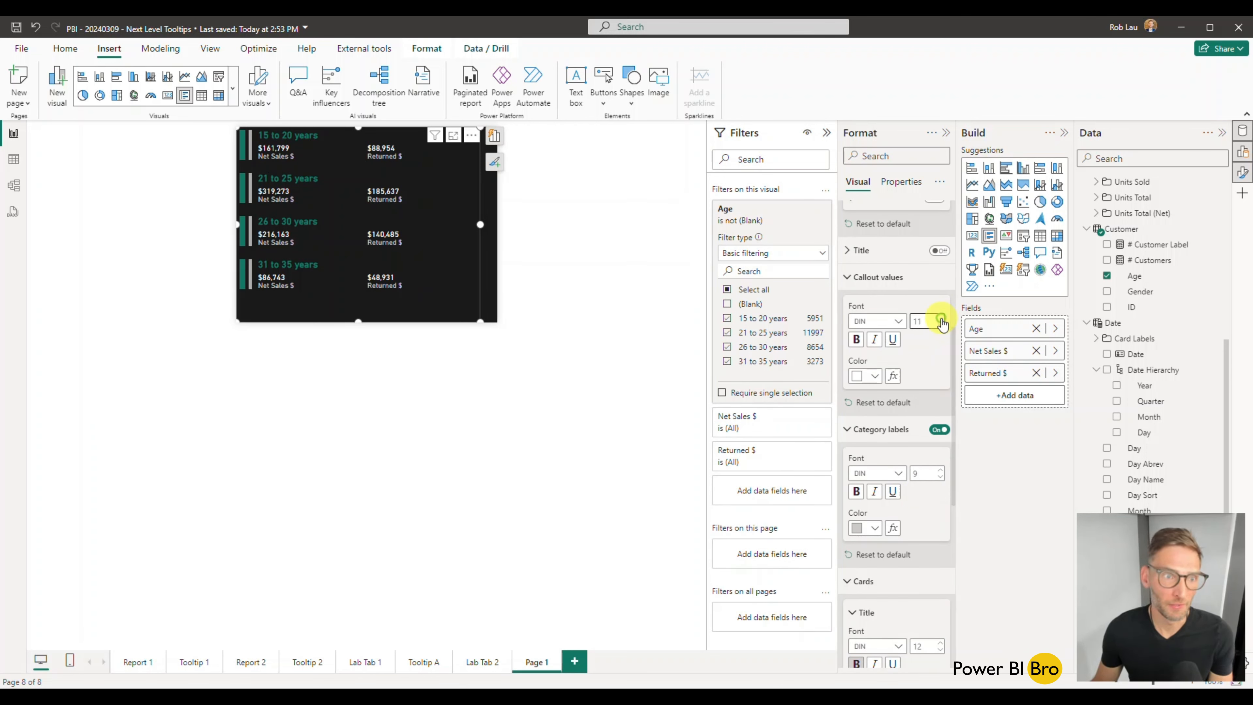
{"action": "left_click", "coordinate": [944, 318]}
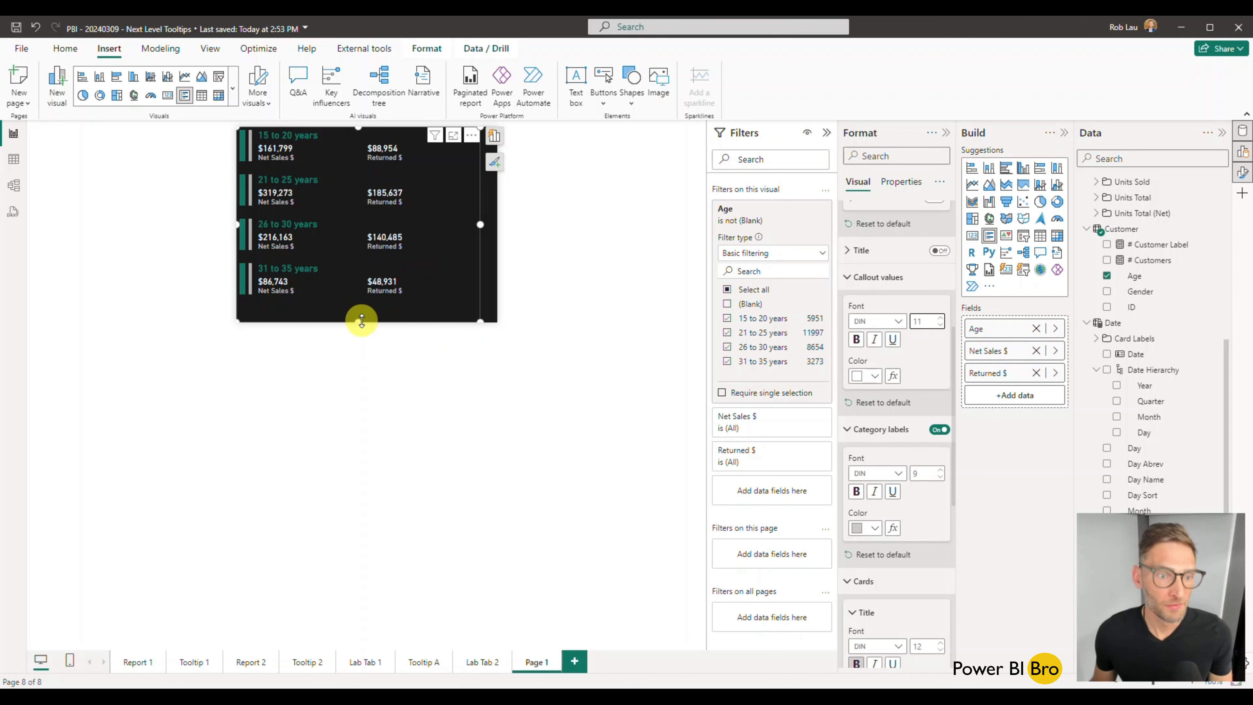
Shorten the multi-row card slightly from its bottom edge, and bring up the page's canvas settings.
{"action": "mouse_move", "coordinate": [362, 320]}
{"action": "left_mouse_down"}
{"action": "mouse_move", "coordinate": [362, 299]}
{"action": "mouse_move", "coordinate": [355, 315]}
{"action": "left_mouse_up"}
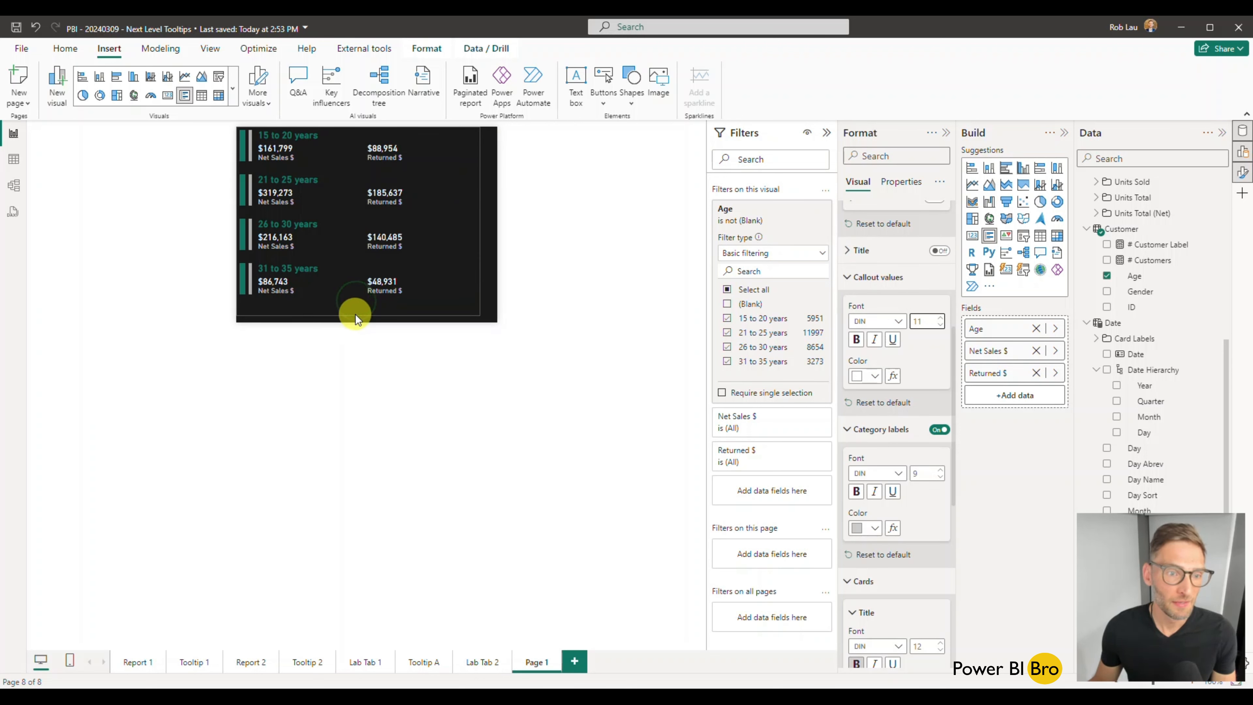
{"action": "left_click", "coordinate": [372, 325]}
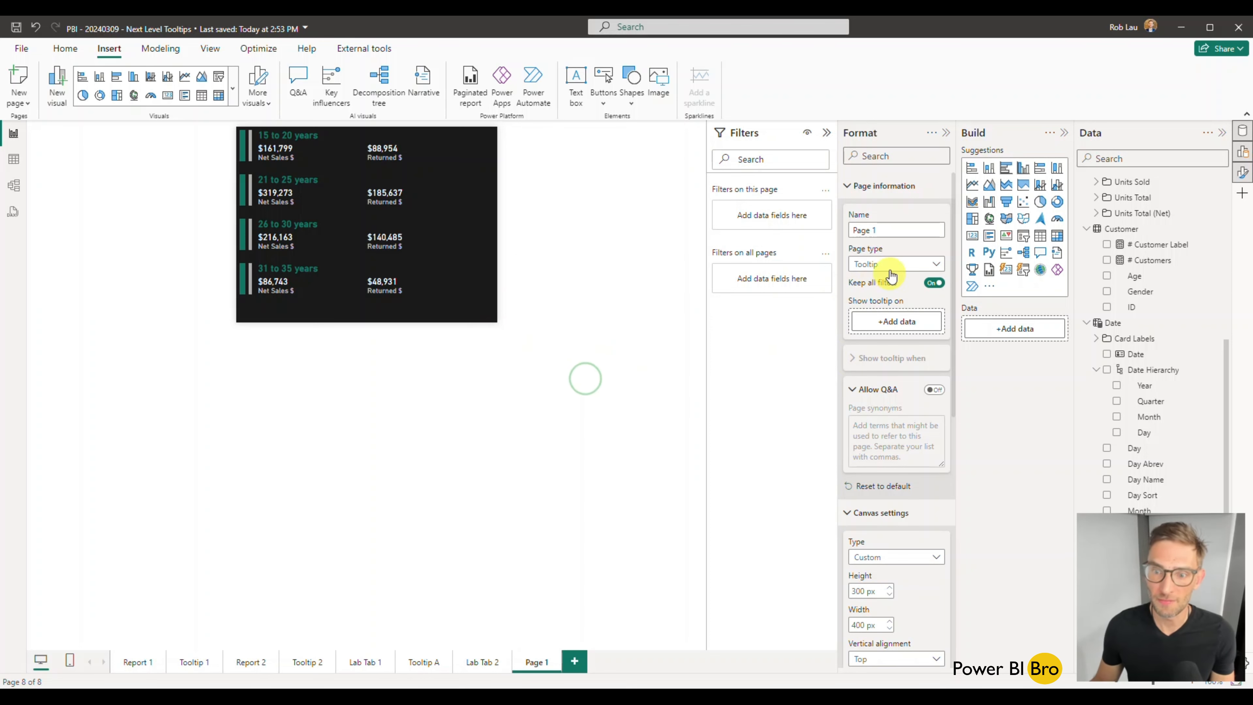
{"action": "left_click", "coordinate": [863, 188]}
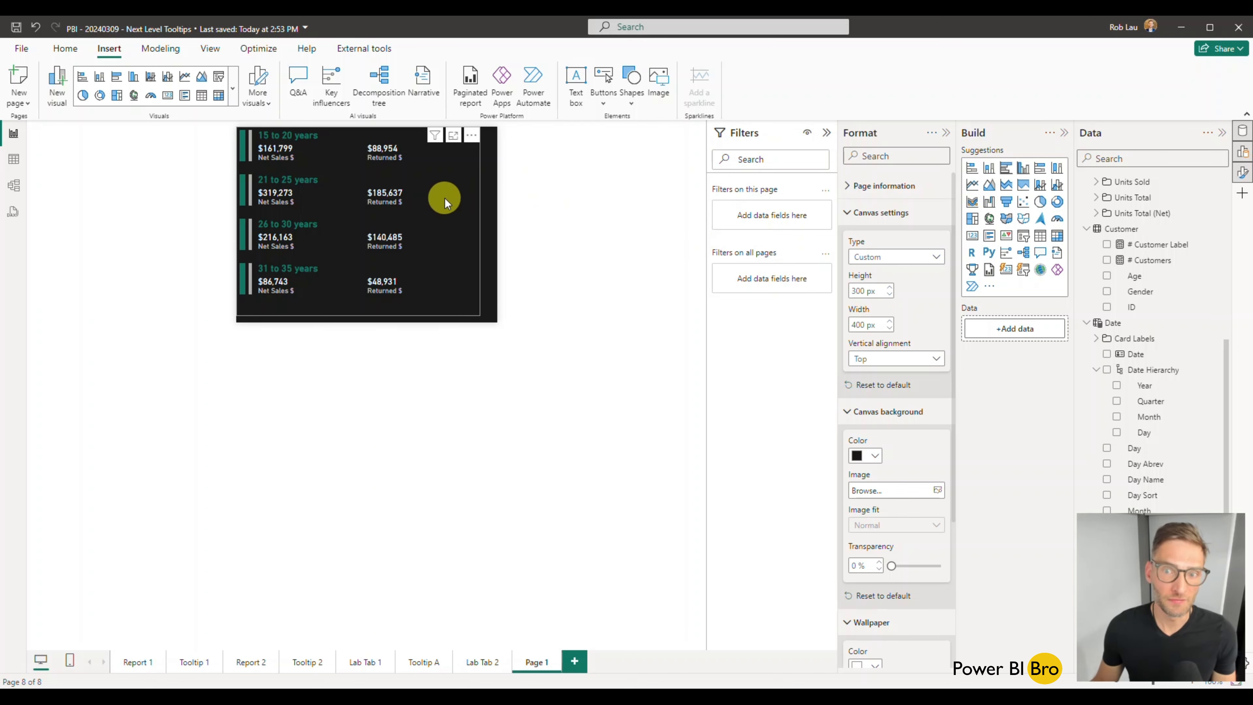
Narrow the multi-row card to about 259 px from its right edge and set the page's canvas width to 260 px.
{"action": "left_click", "coordinate": [473, 218]}
{"action": "left_click_drag", "start_coordinate": [477, 222], "coordinate": [404, 219]}
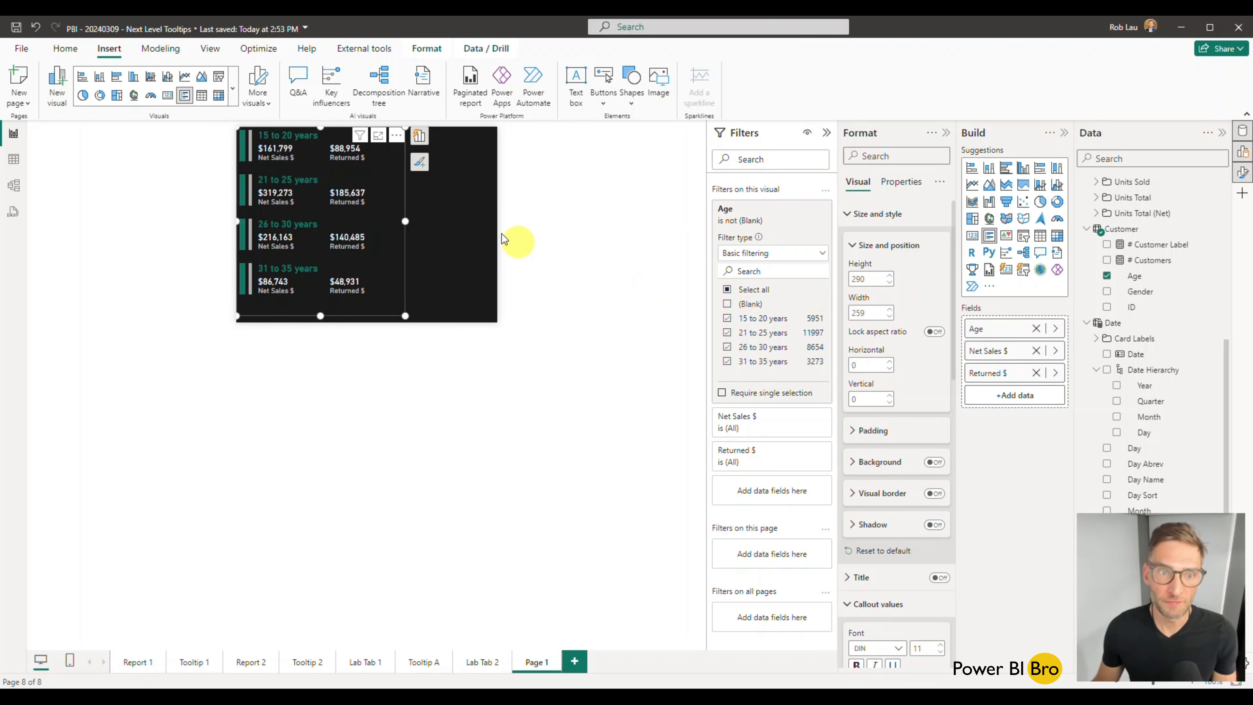
{"action": "left_click", "coordinate": [454, 225]}
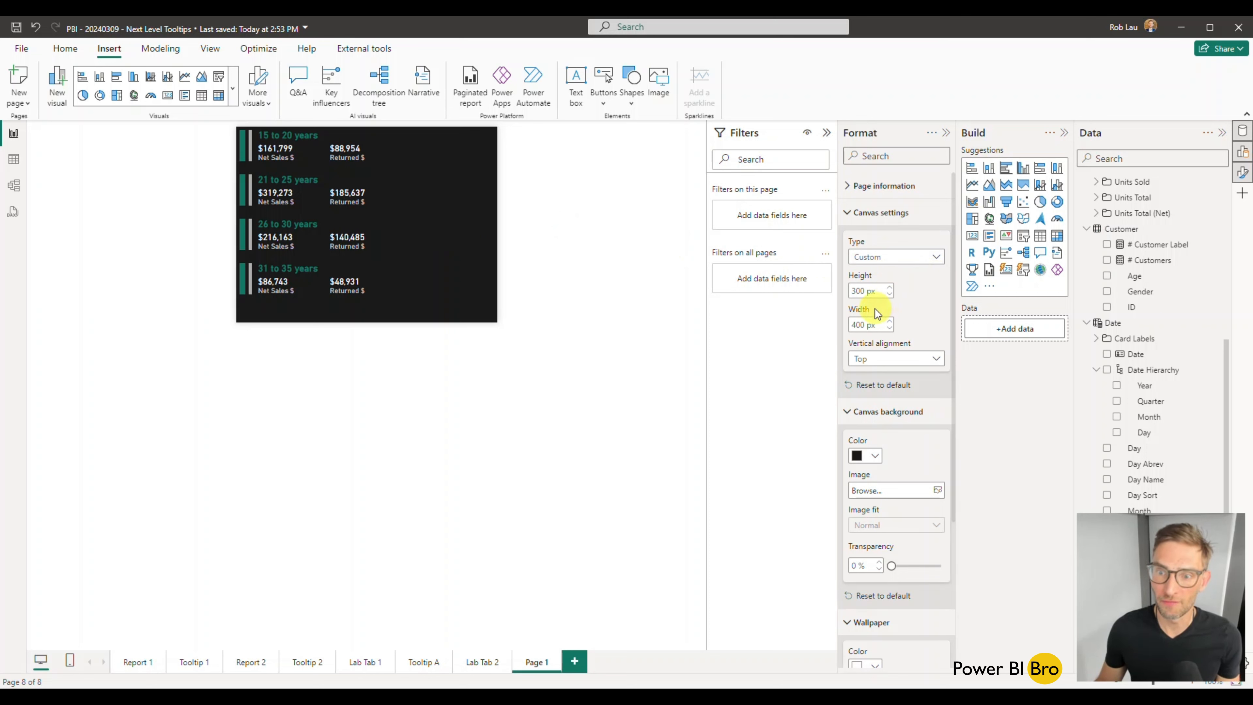
{"action": "double_click", "coordinate": [859, 326]}
{"action": "type", "text": "26"}
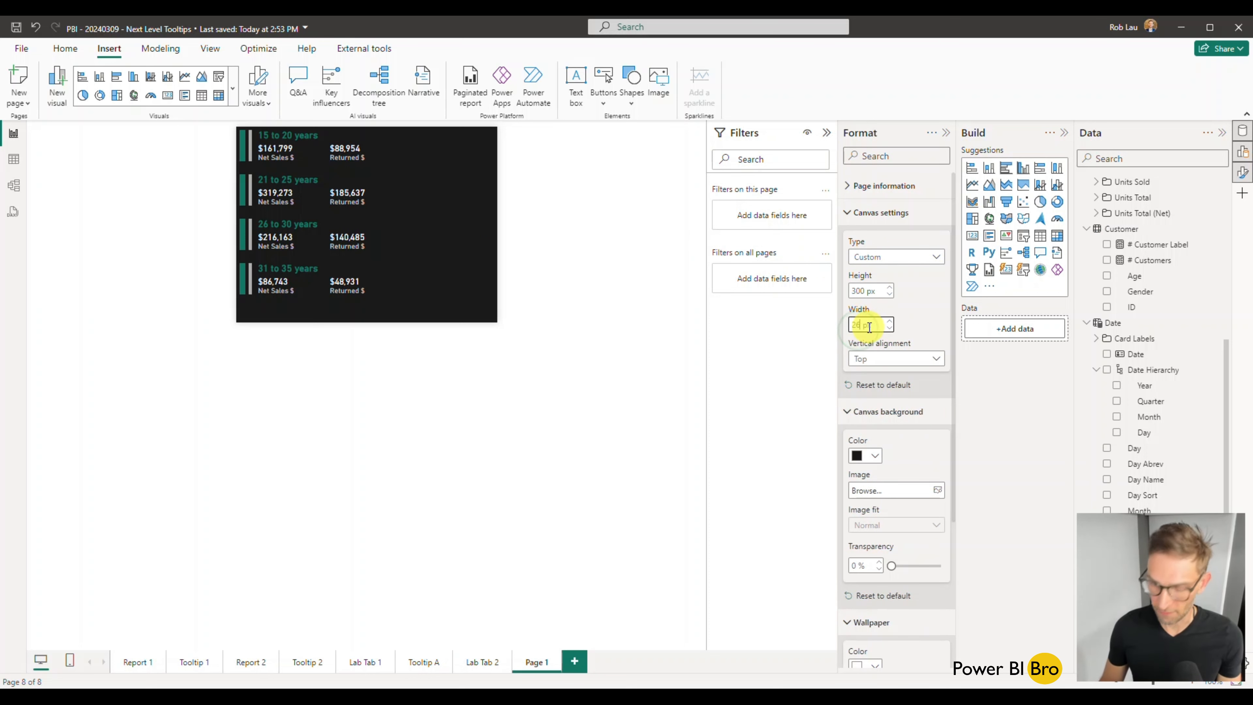
{"action": "key", "text": "Return"}
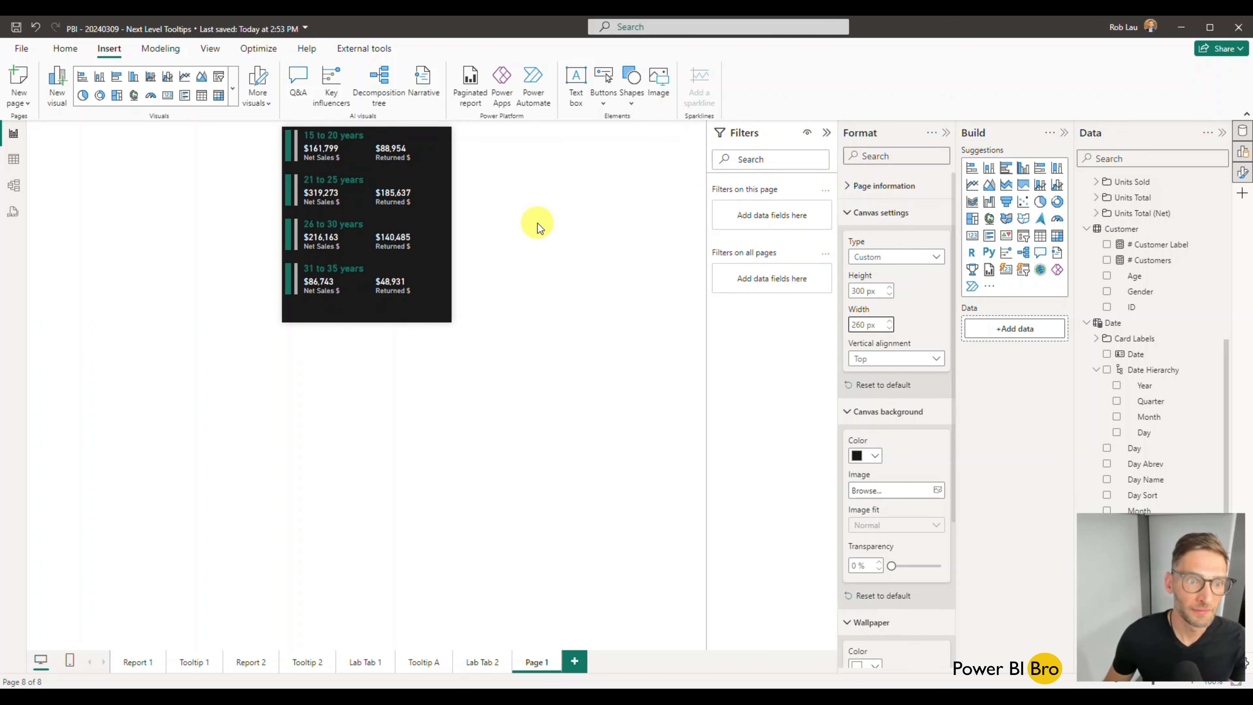
Shorten the canvas height to fit the four age cards, trying 250 and 280 px and settling on 270 px.
{"action": "double_click", "coordinate": [858, 291]}
{"action": "type", "text": "250"}
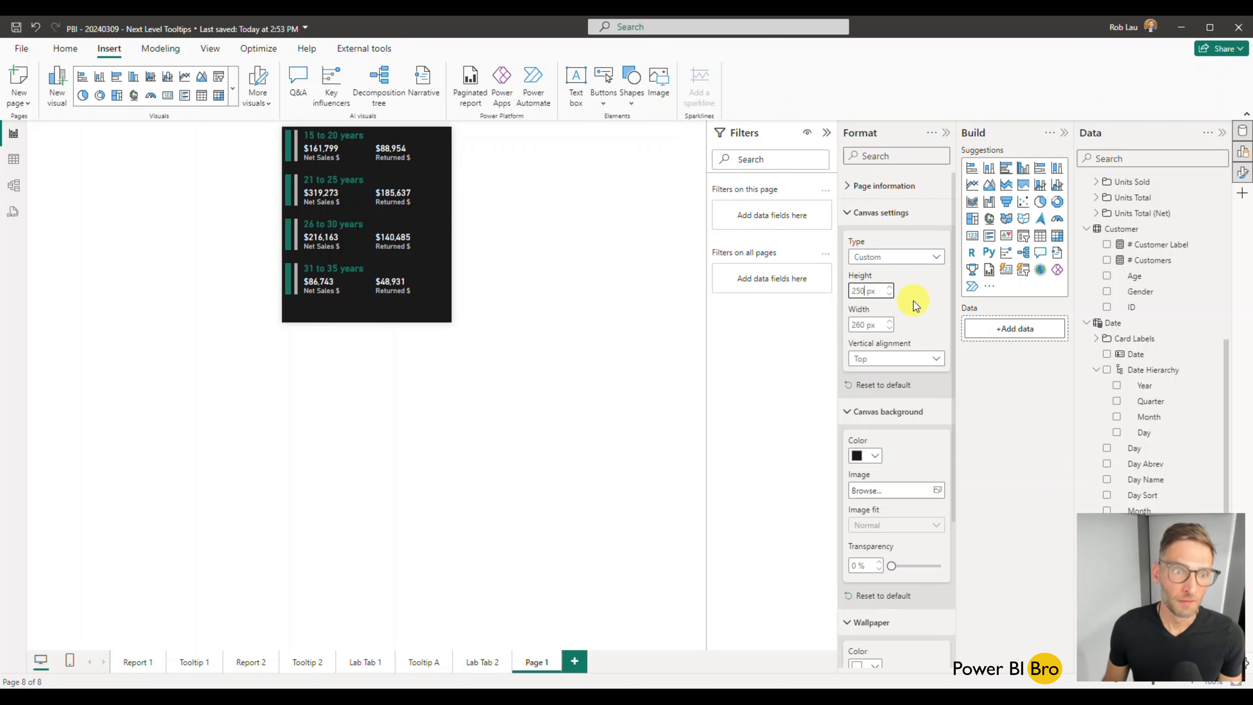
{"action": "key", "text": "Return"}
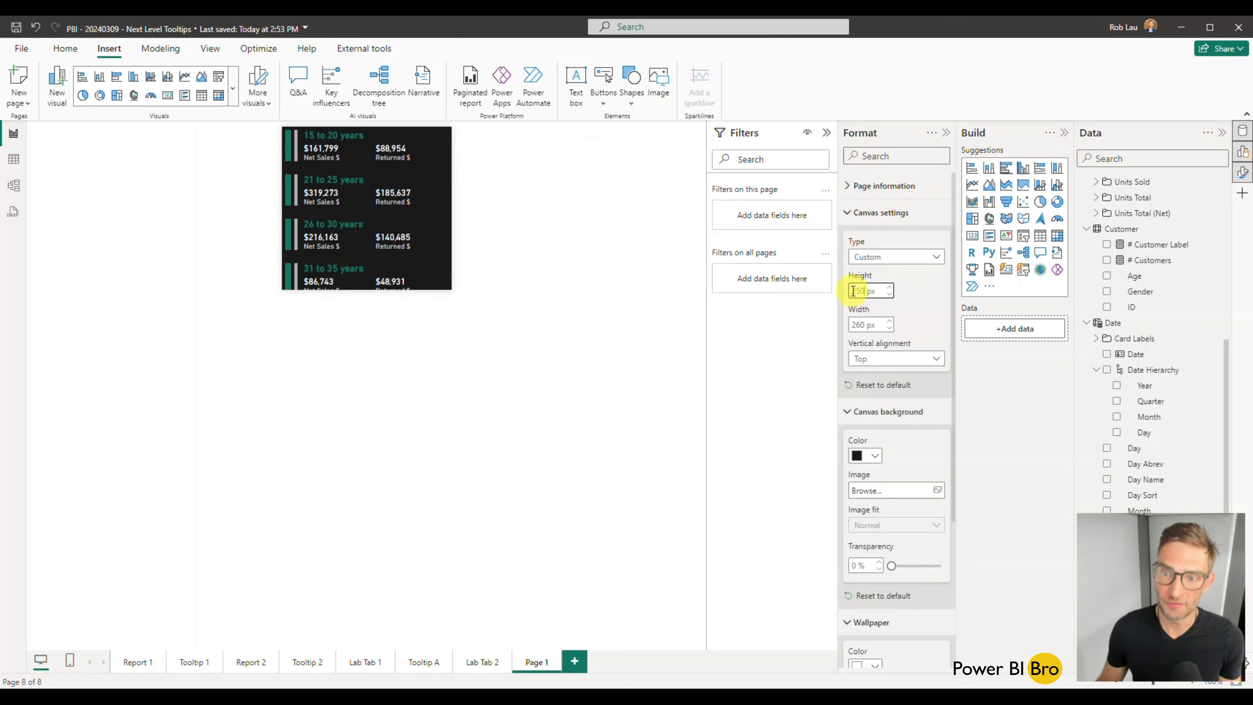
{"action": "double_click", "coordinate": [871, 290]}
{"action": "type", "text": "280"}
{"action": "key", "text": "Return"}
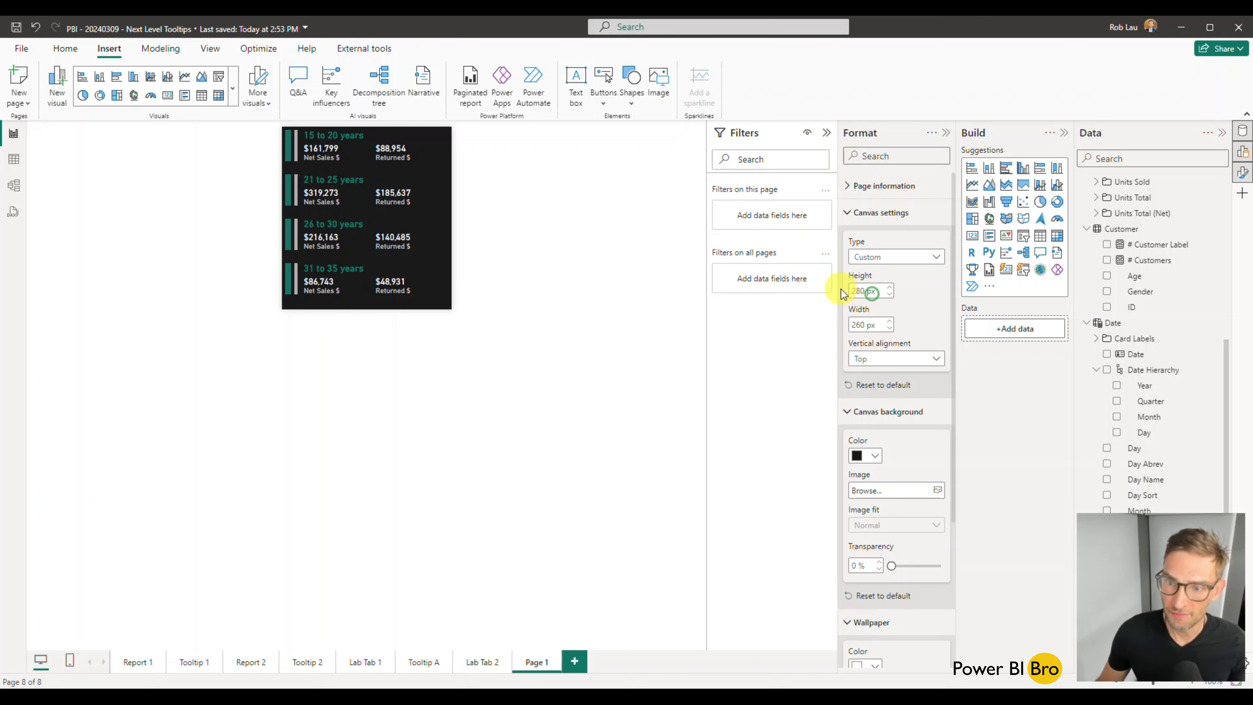
{"action": "double_click", "coordinate": [861, 291]}
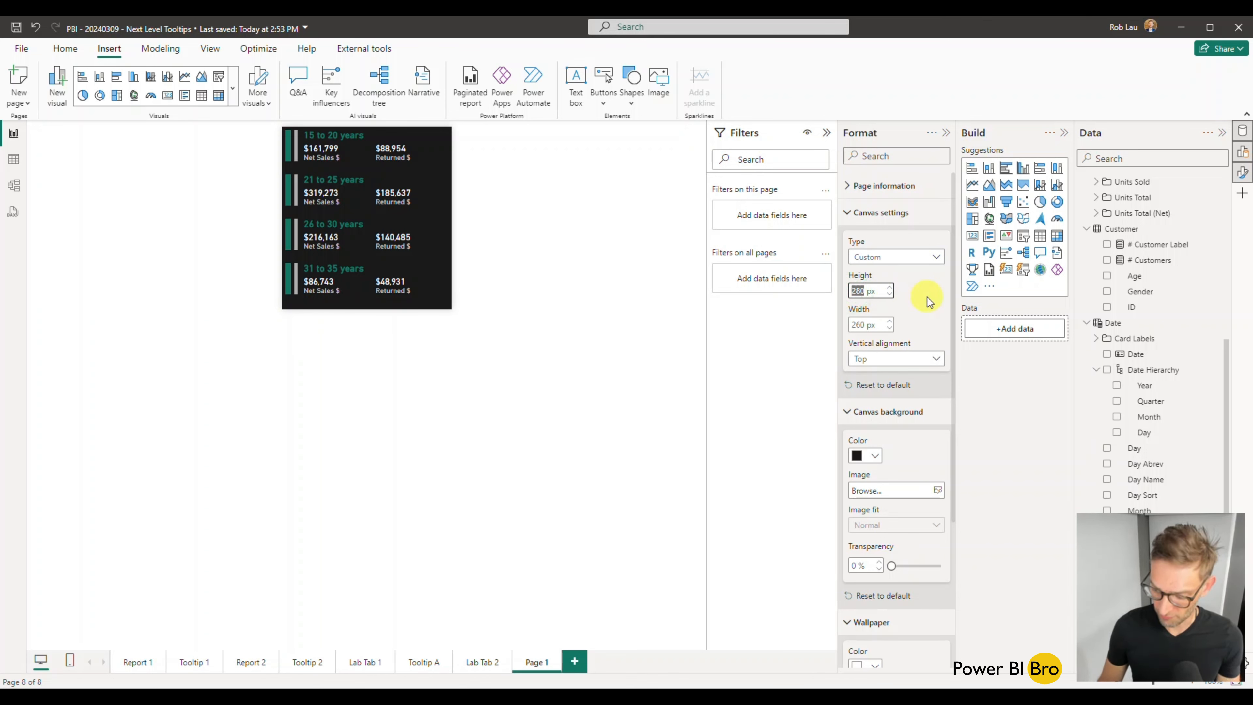
{"action": "key", "text": "Return"}
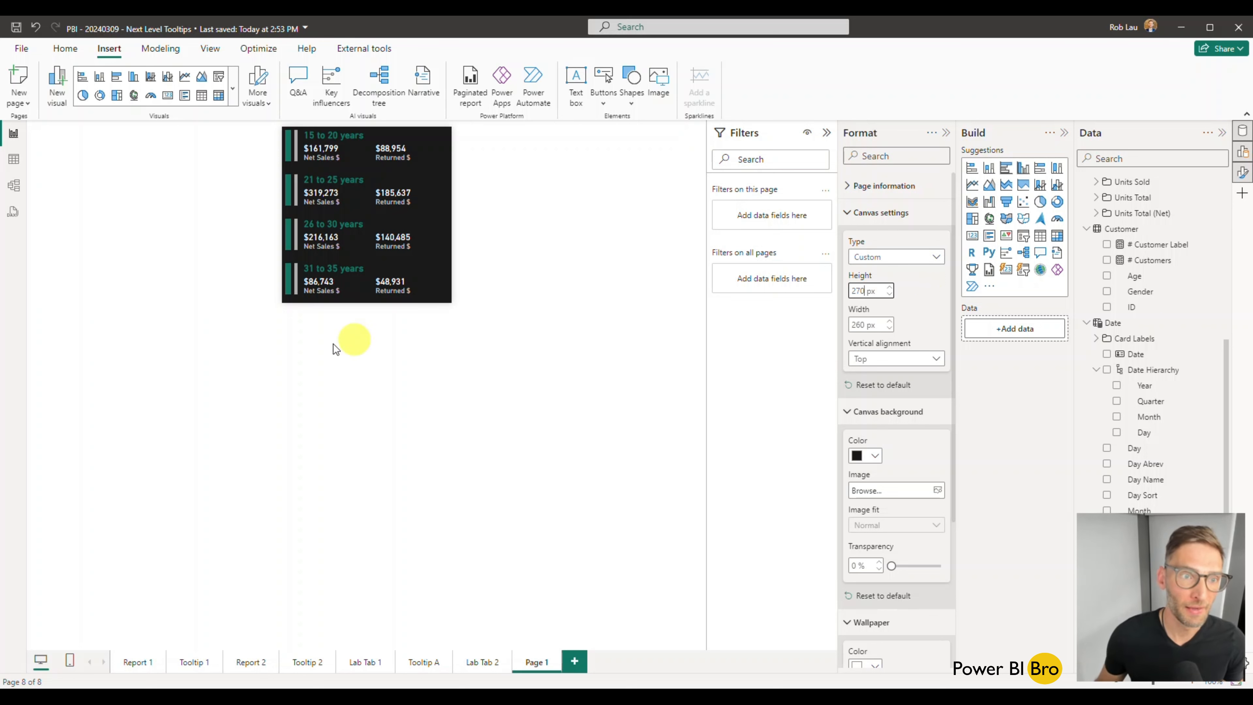
Rename the new tooltip page as Tooltip B.
{"action": "left_click", "coordinate": [449, 448]}
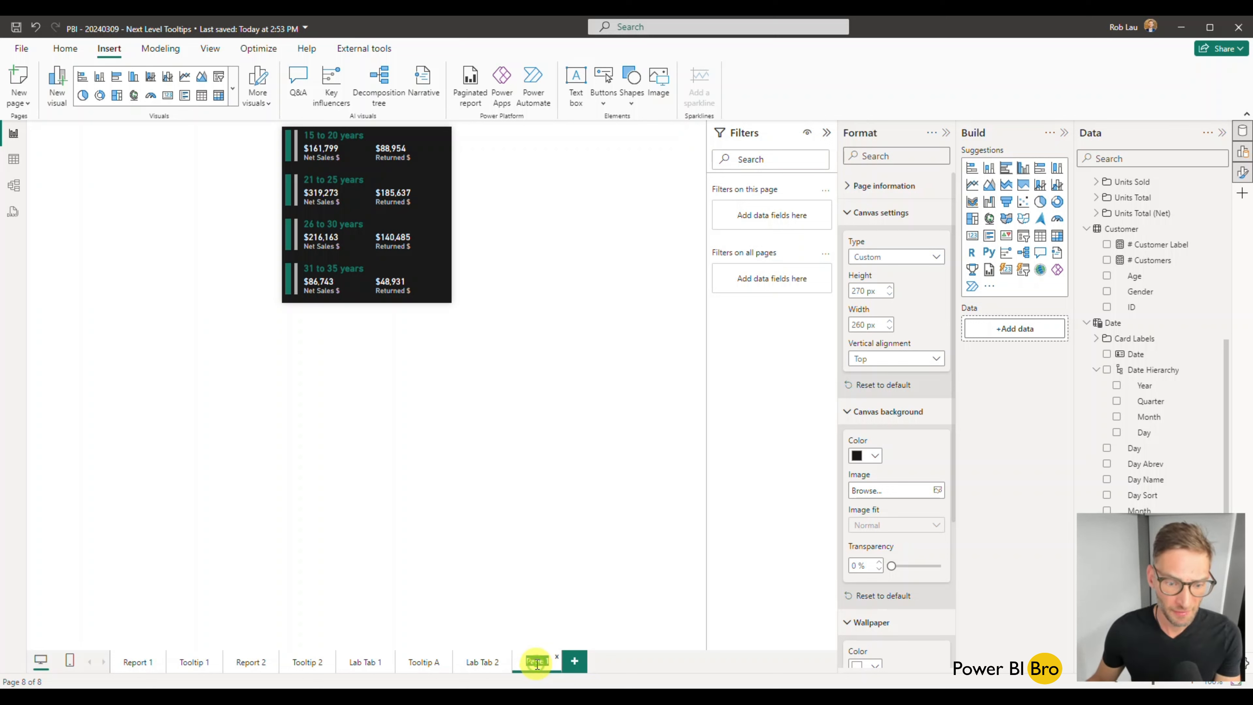
{"action": "type", "text": "To"}
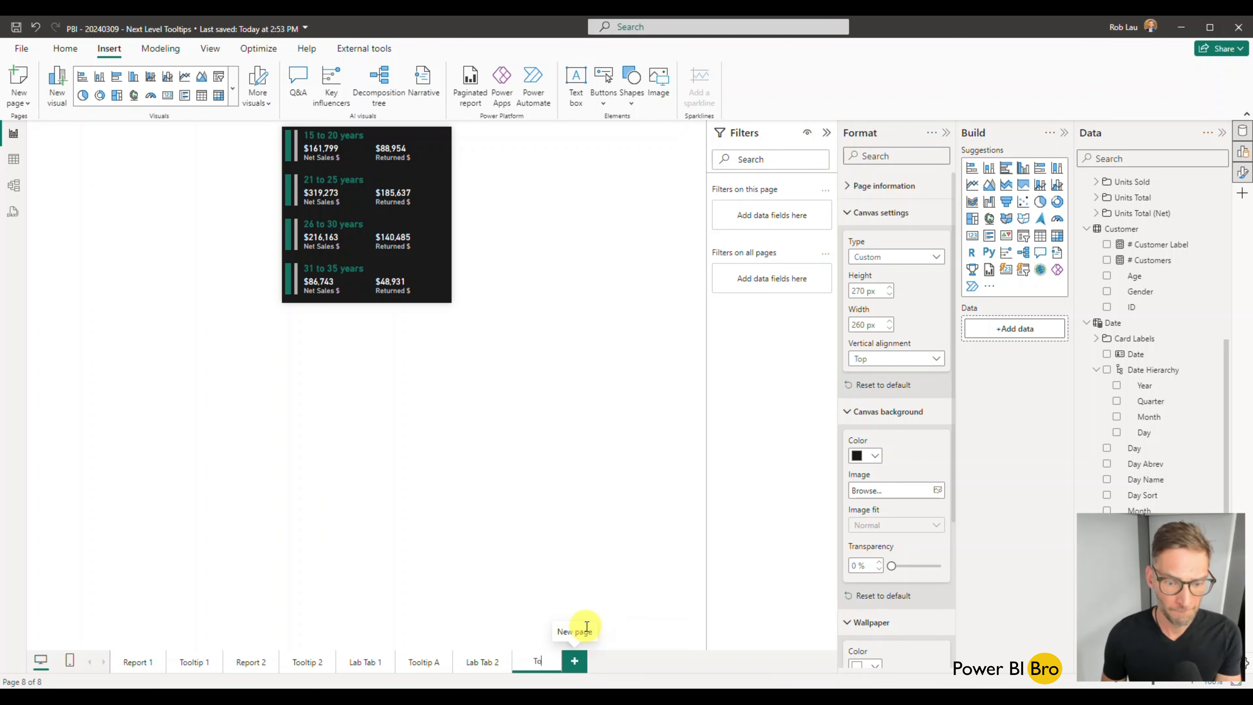
{"action": "key", "text": "Return"}
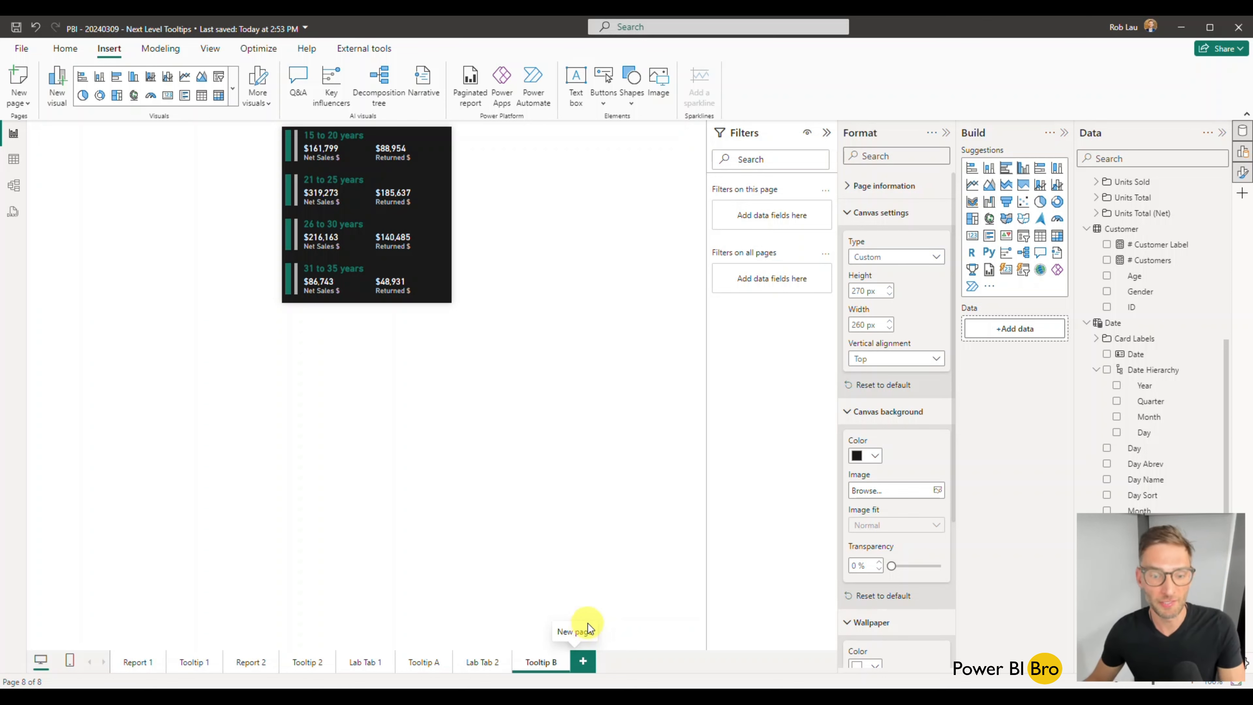
On Lab Tab 2, collapse the Filters and Build panes and assign Tooltip B as the monthly sales and returns chart's report page tooltip.
{"action": "left_click", "coordinate": [479, 664]}
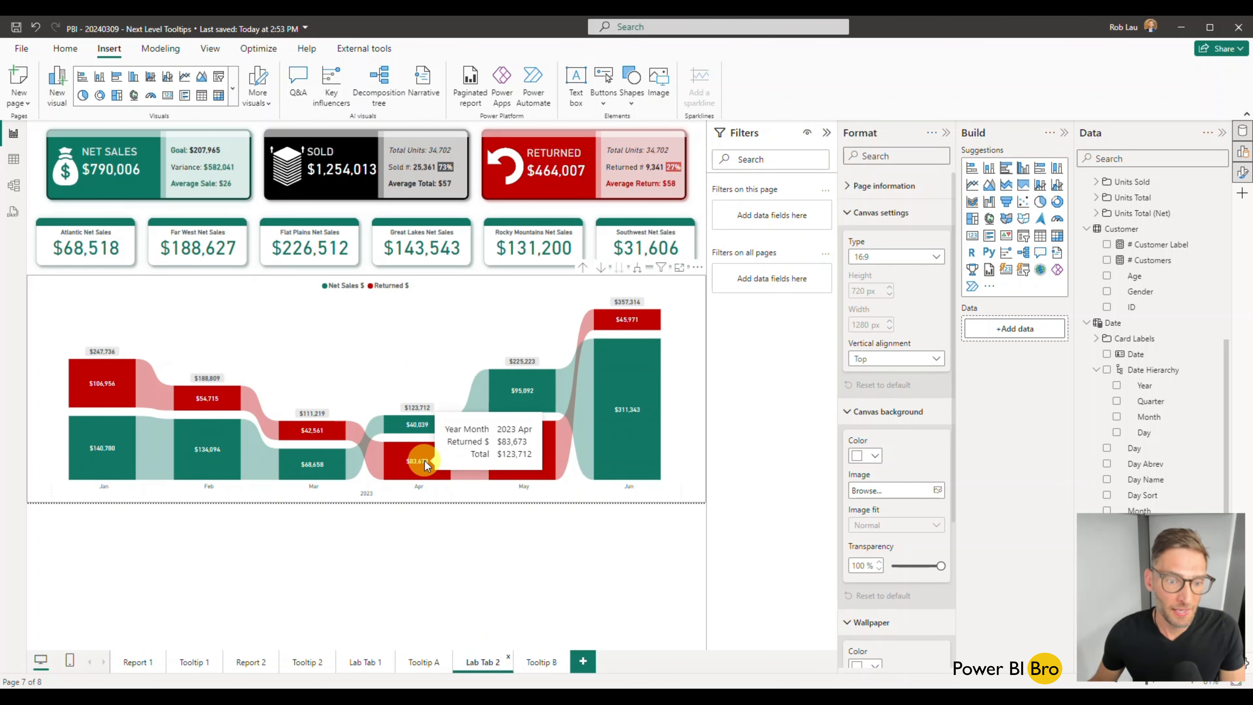
{"action": "left_click", "coordinate": [408, 351]}
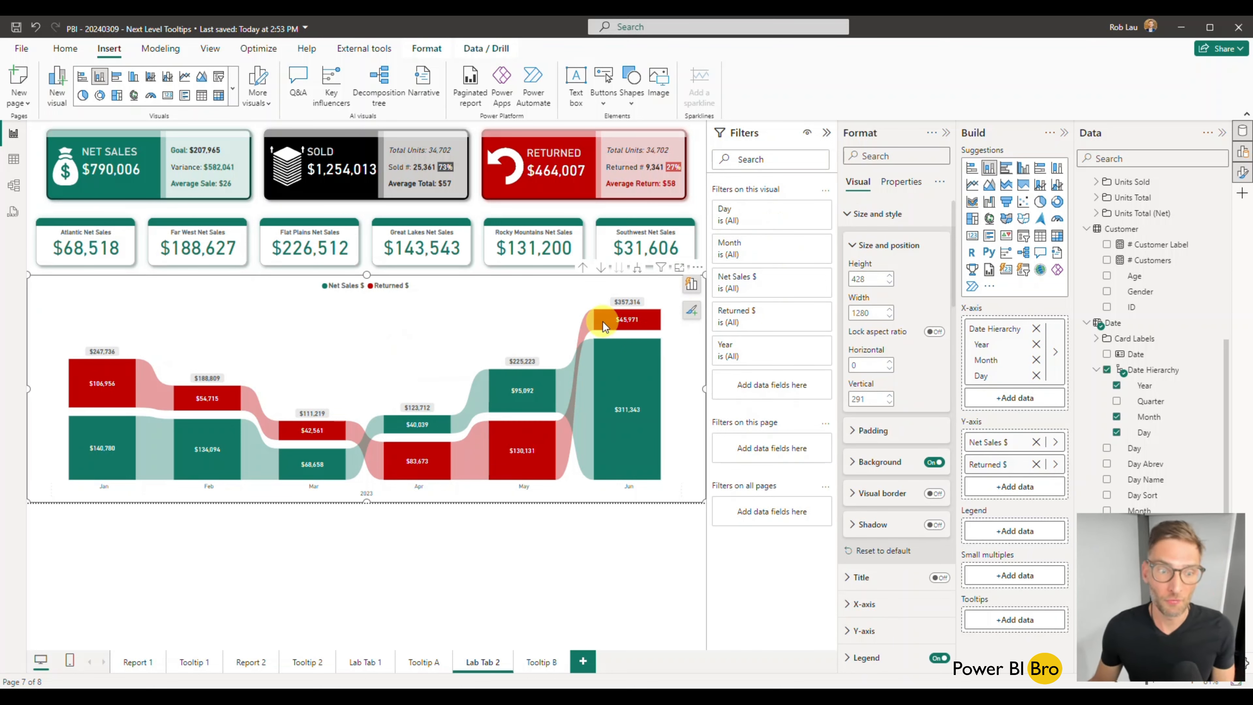
{"action": "left_click", "coordinate": [827, 133]}
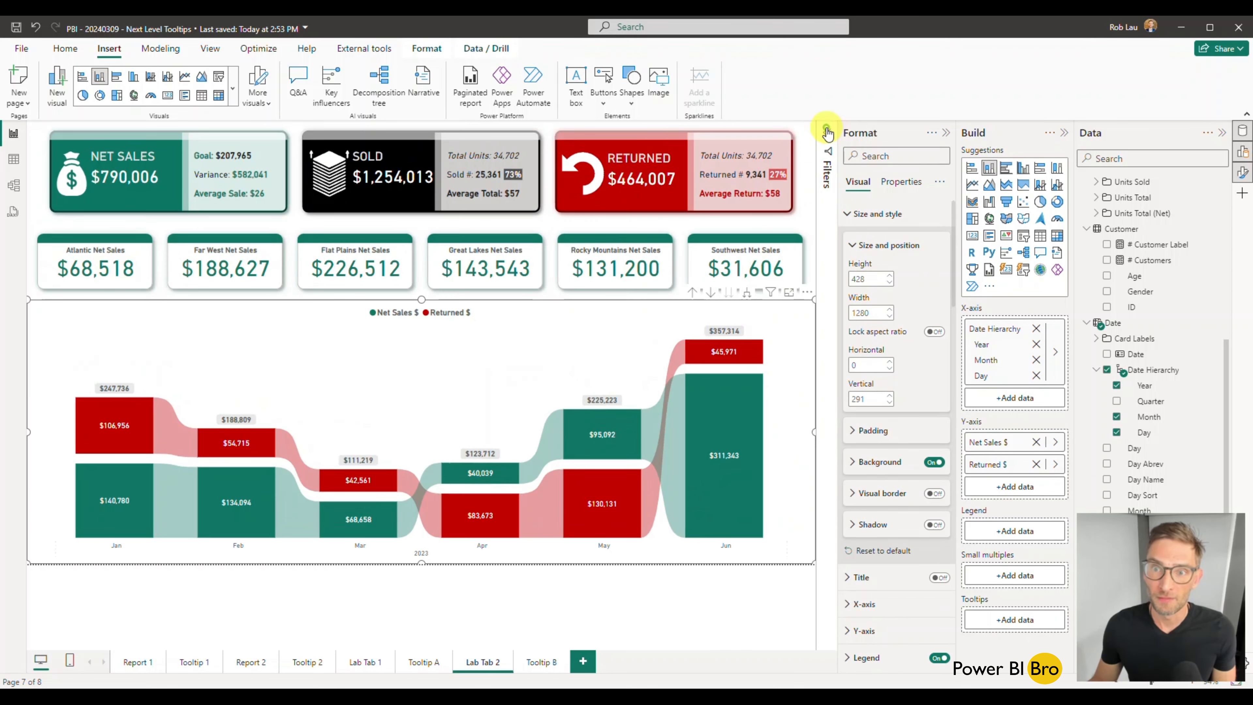
{"action": "left_click", "coordinate": [1062, 133]}
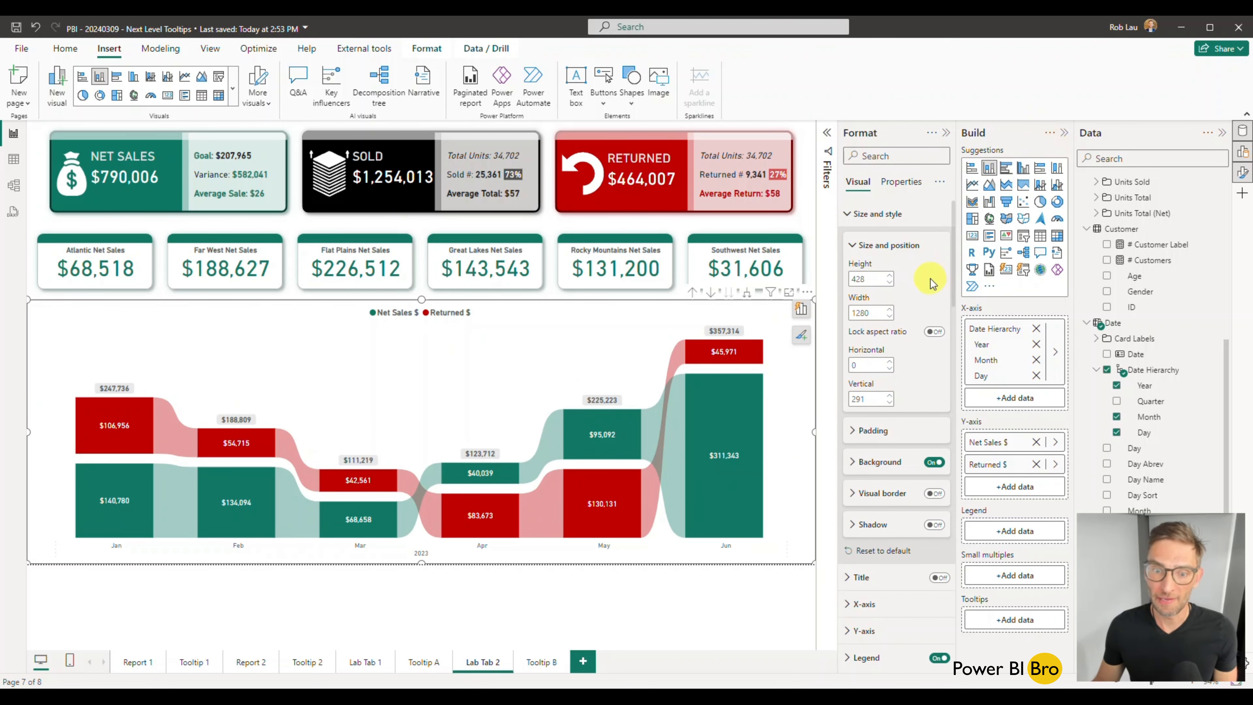
{"action": "left_click", "coordinate": [1063, 133]}
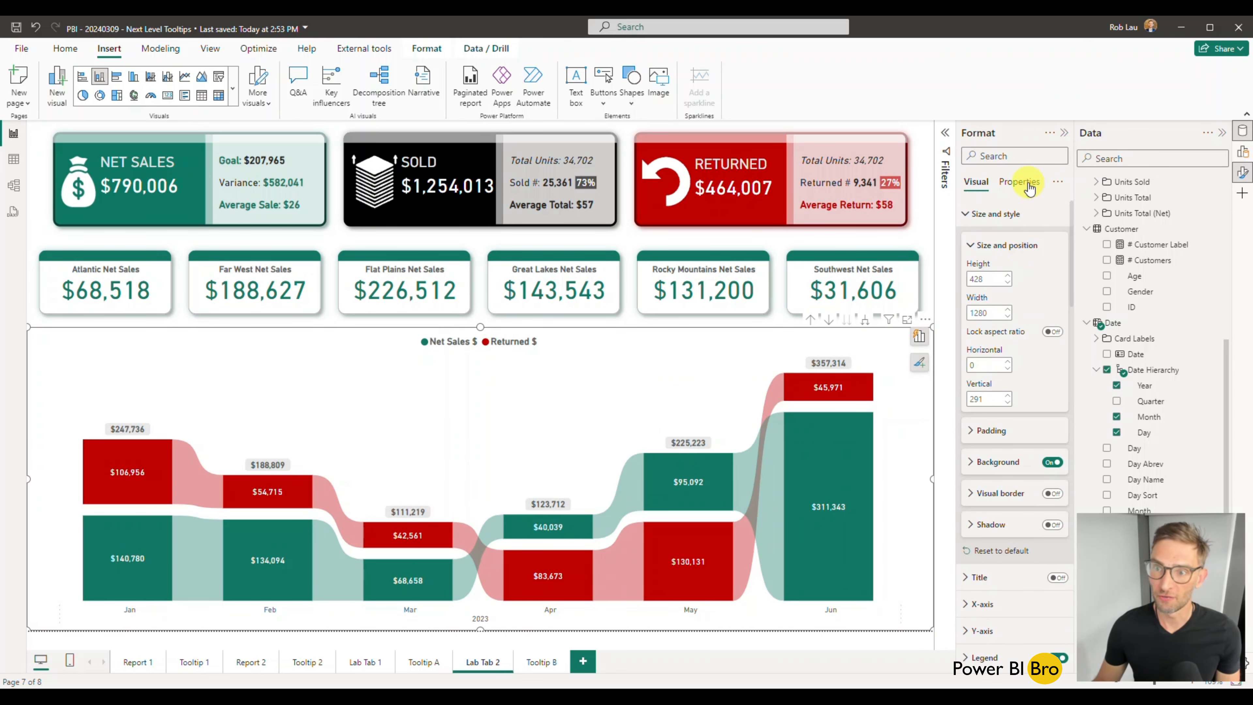
{"action": "left_click", "coordinate": [1019, 182]}
{"action": "left_click", "coordinate": [1031, 340]}
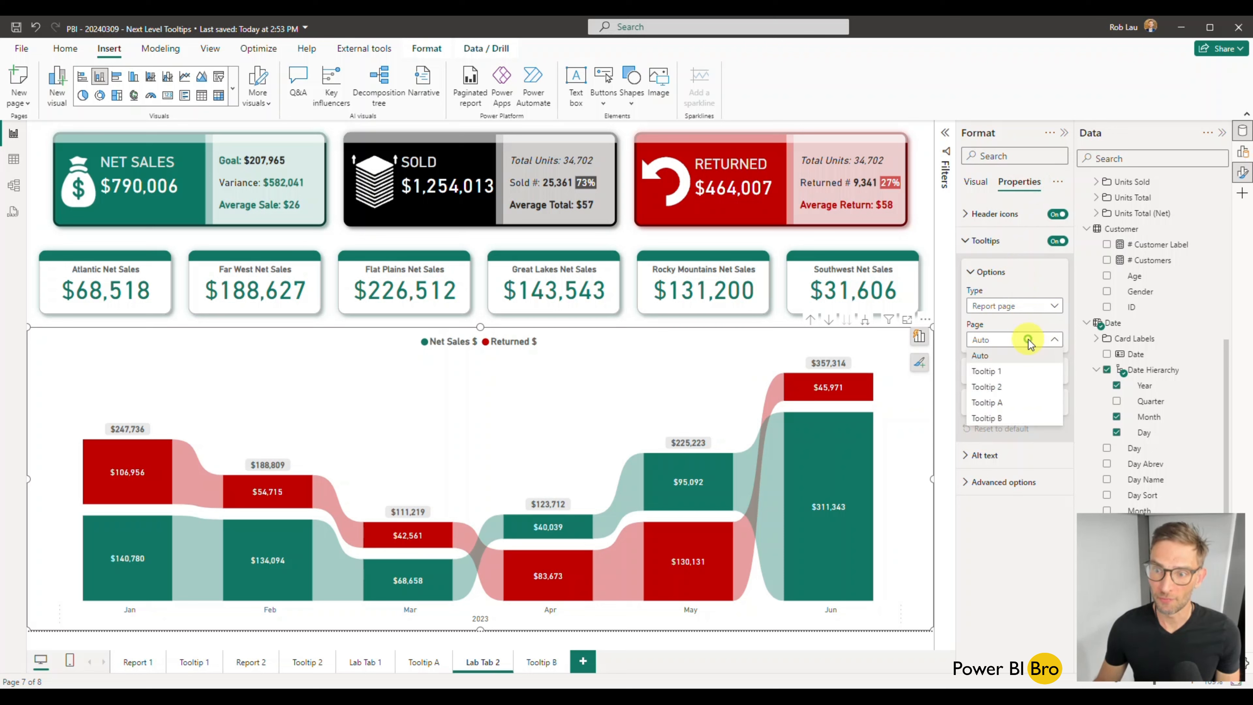
{"action": "left_click", "coordinate": [1002, 417]}
{"action": "left_click", "coordinate": [788, 638]}
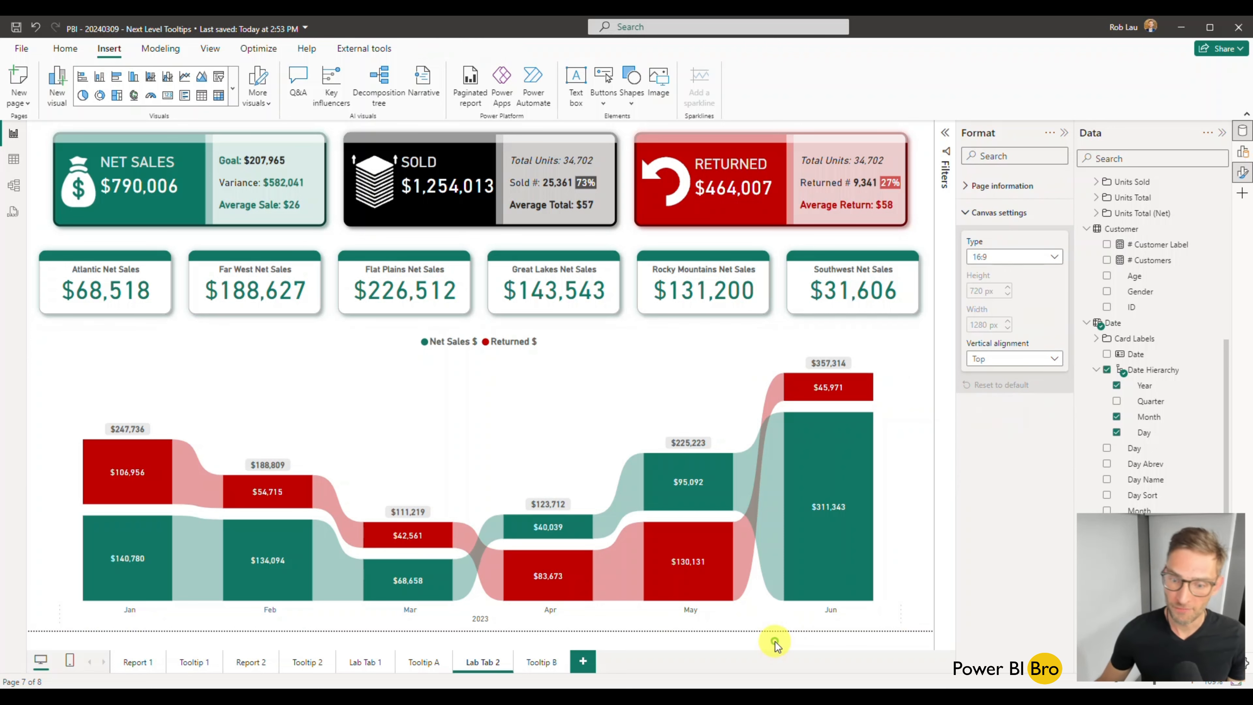
Filter the report to the Great Lakes, Far West and Southwest regions and check the custom tooltip on the chart's June column.
{"action": "mouse_move", "coordinate": [654, 539]}
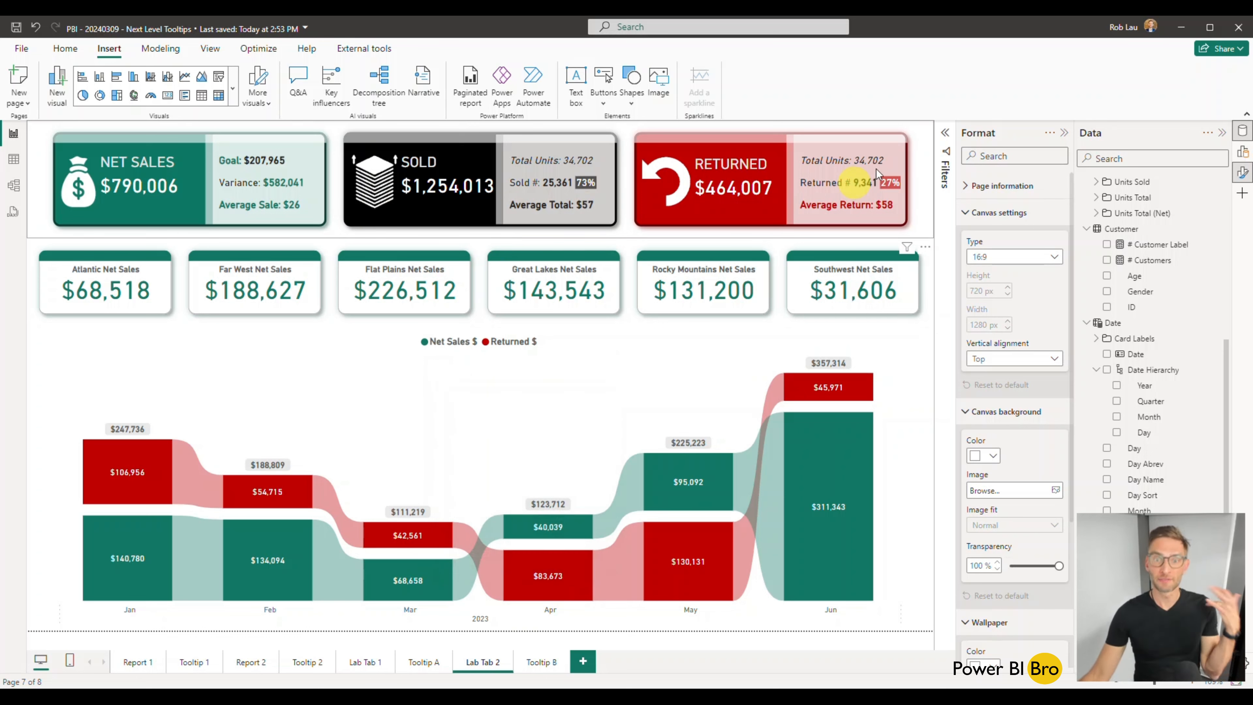
{"action": "left_click", "coordinate": [553, 306]}
{"action": "left_click", "coordinate": [252, 290], "text": "ctrl"}
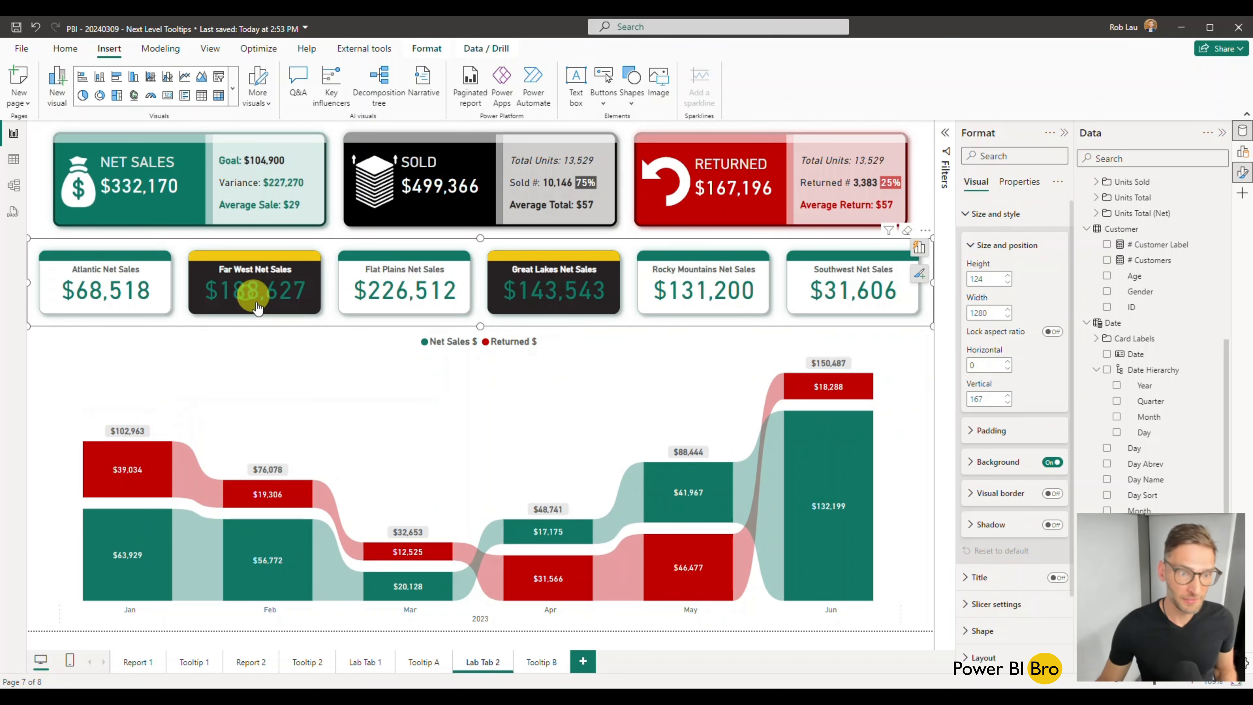
{"action": "left_click", "coordinate": [864, 290], "text": "ctrl"}
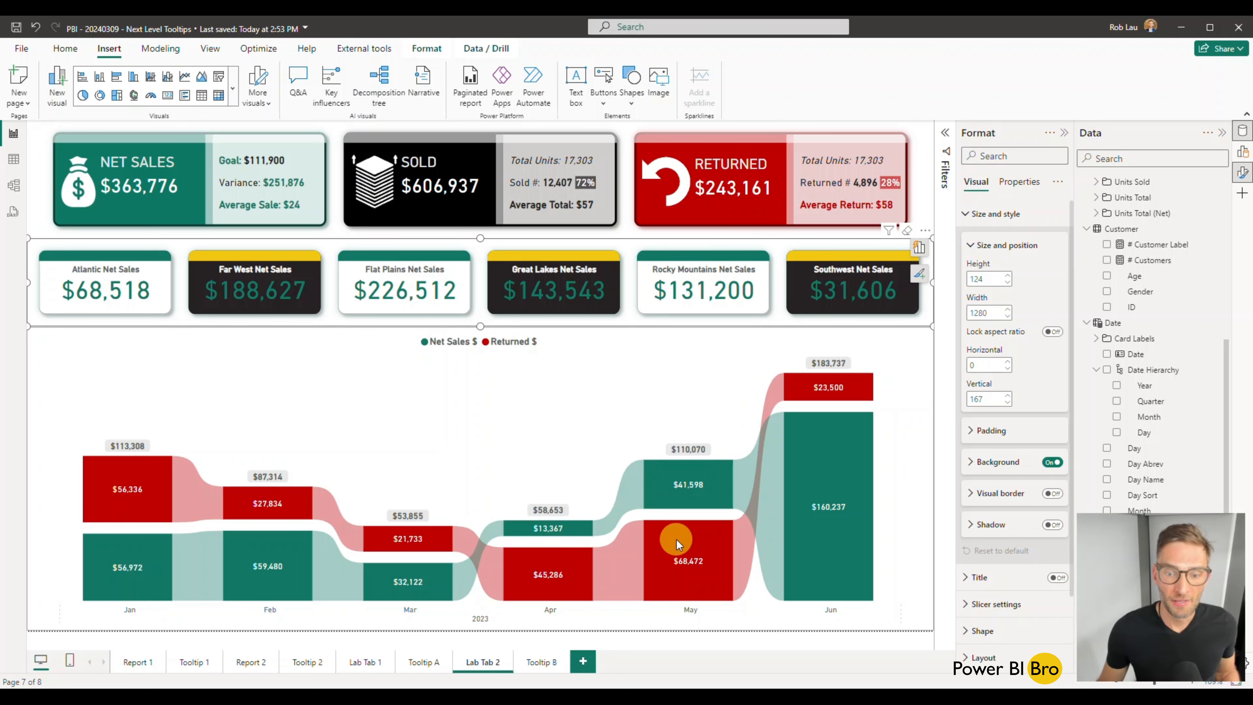
{"action": "mouse_move", "coordinate": [803, 532]}
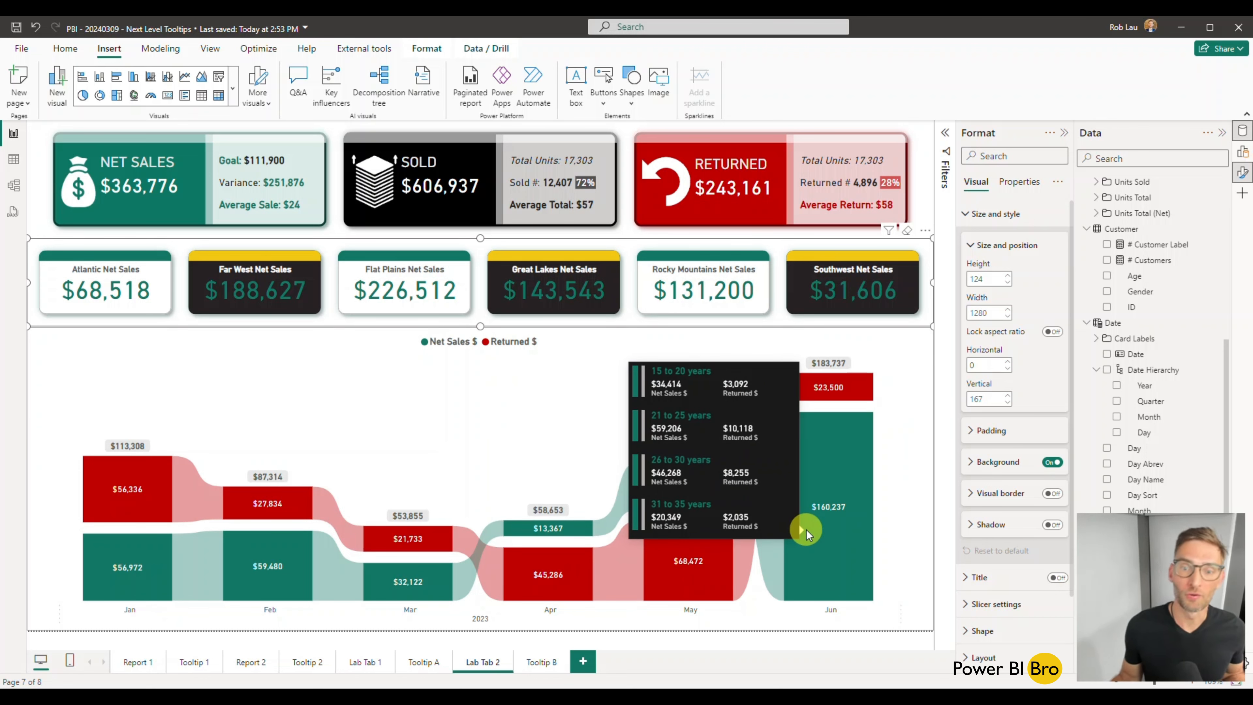